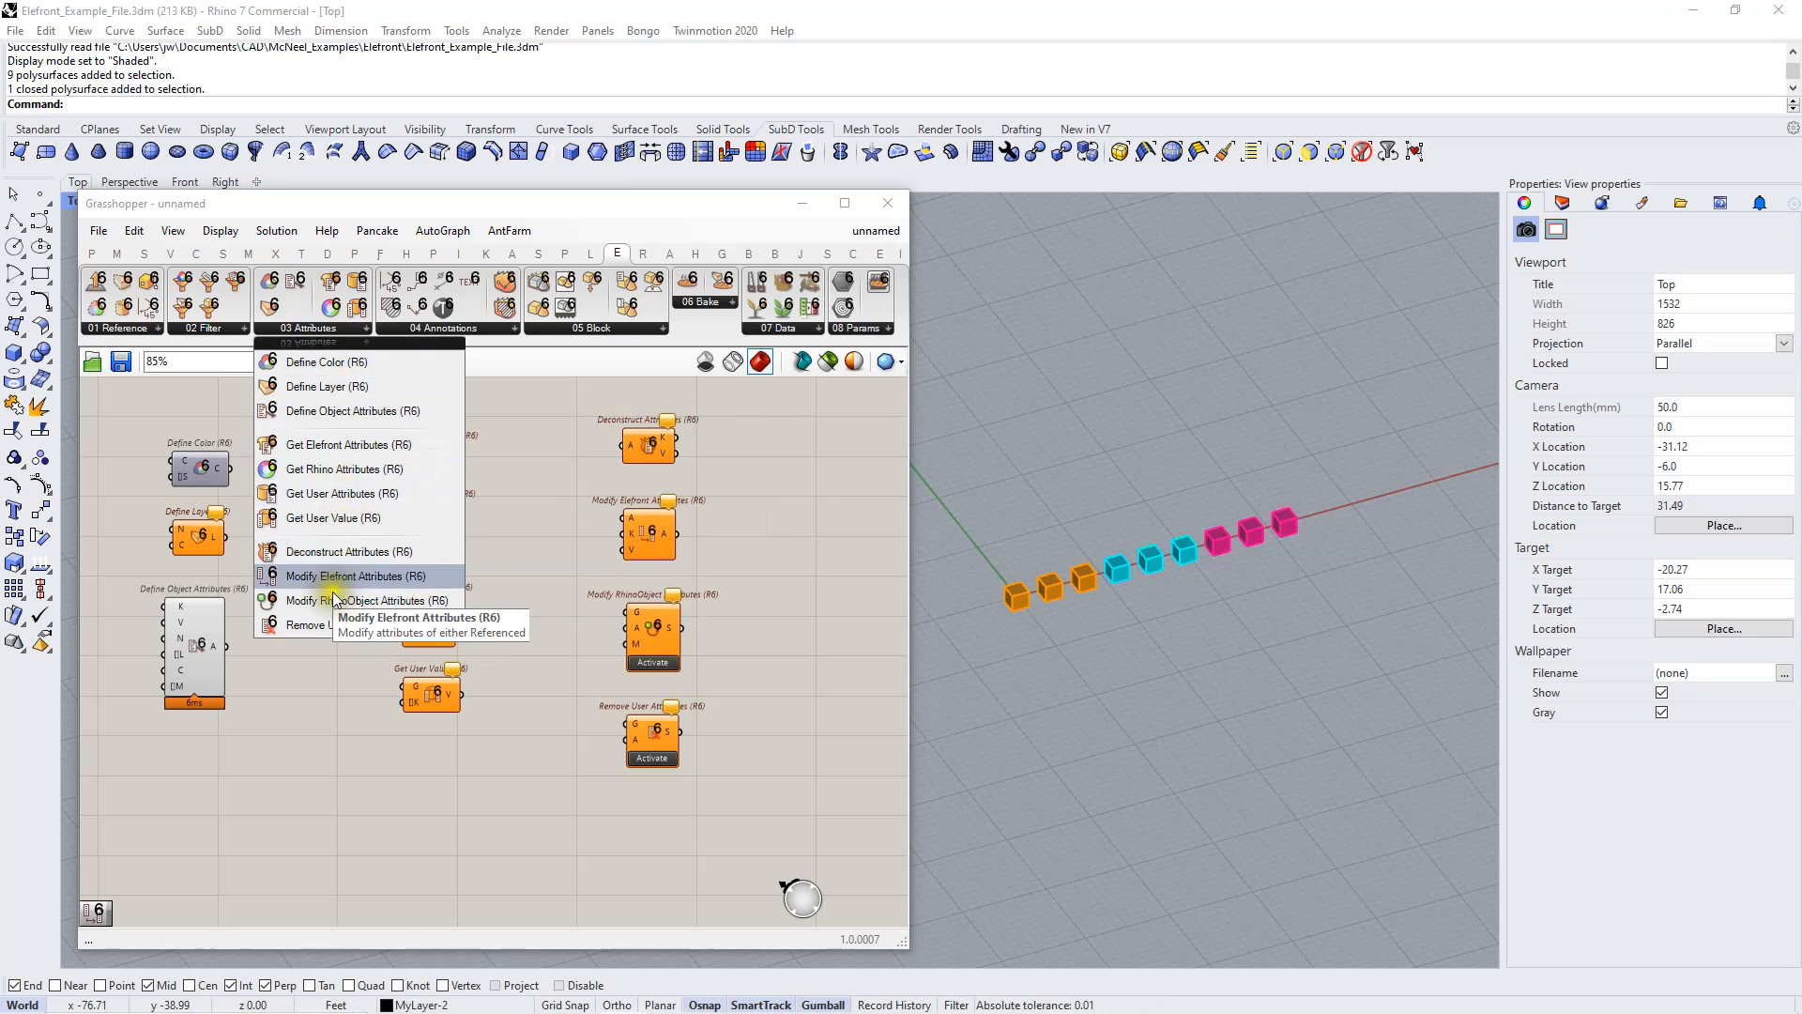
Inspect the middle cyan box's object properties, attribute user text and Elefront attributes
{"action": "left_click", "coordinate": [339, 767]}
{"action": "right_click_drag", "start_coordinate": [515, 663], "coordinate": [508, 689]}
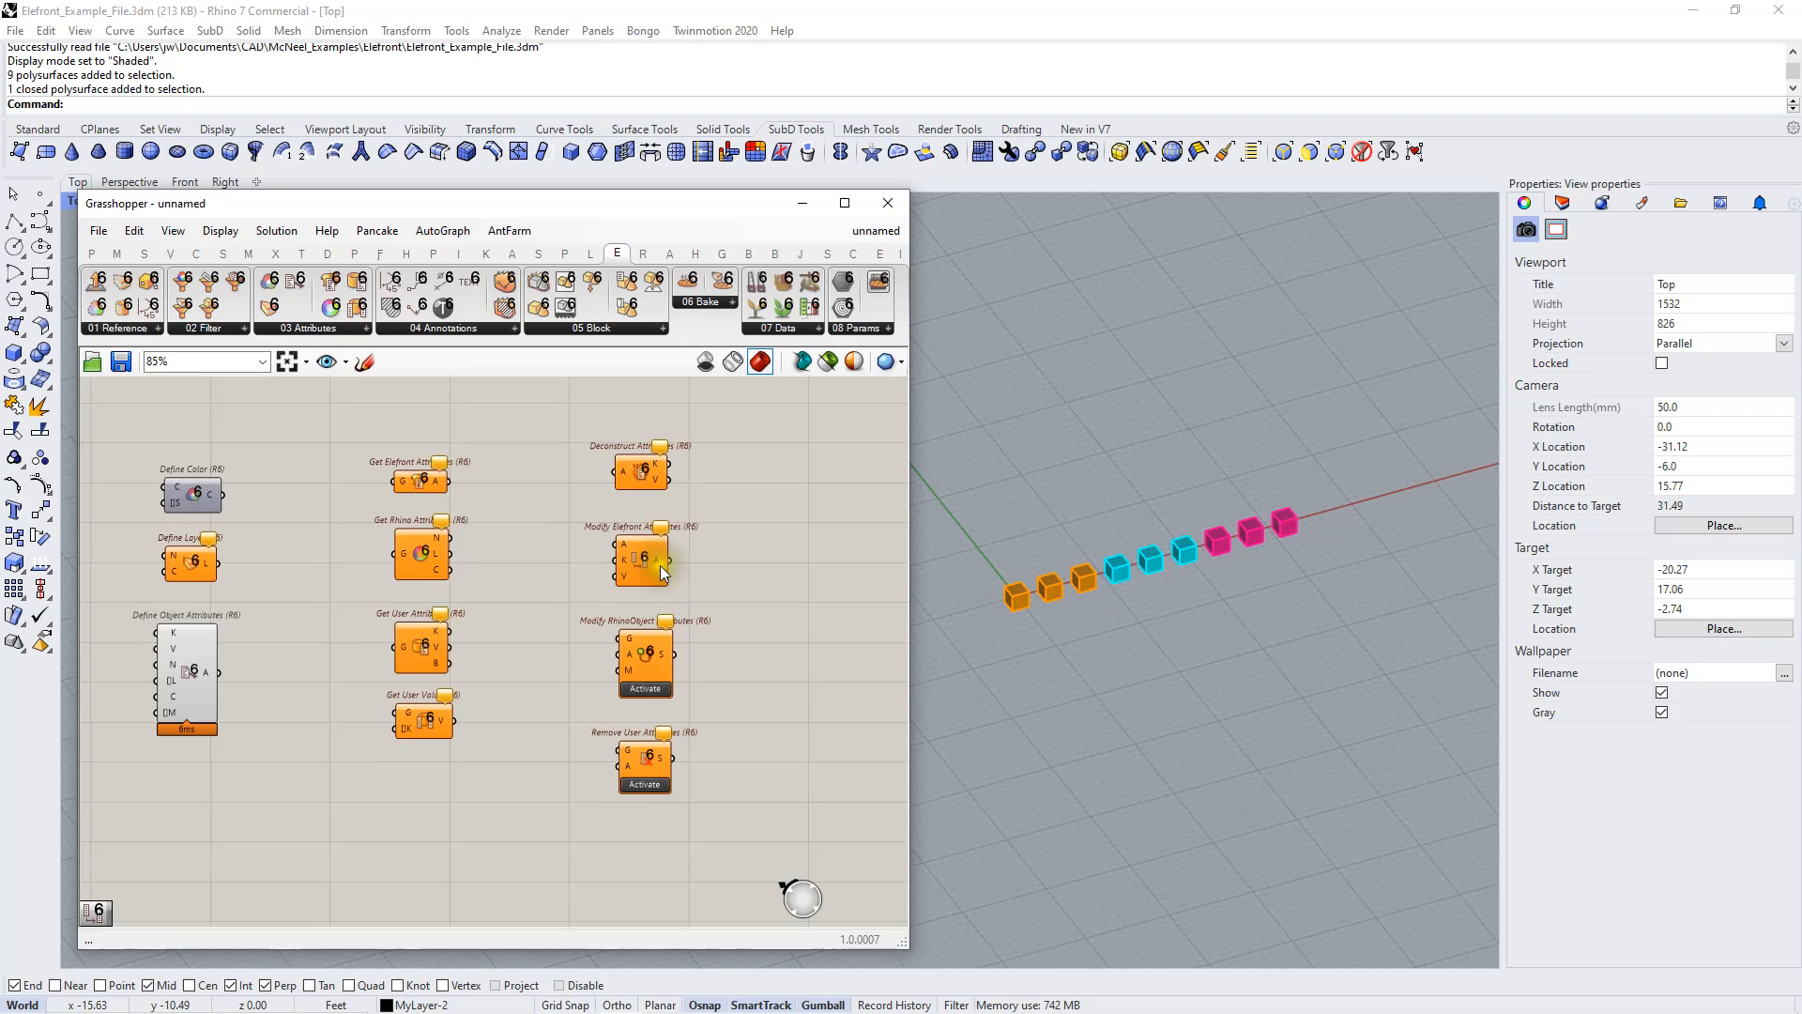
{"action": "left_click", "coordinate": [1151, 554]}
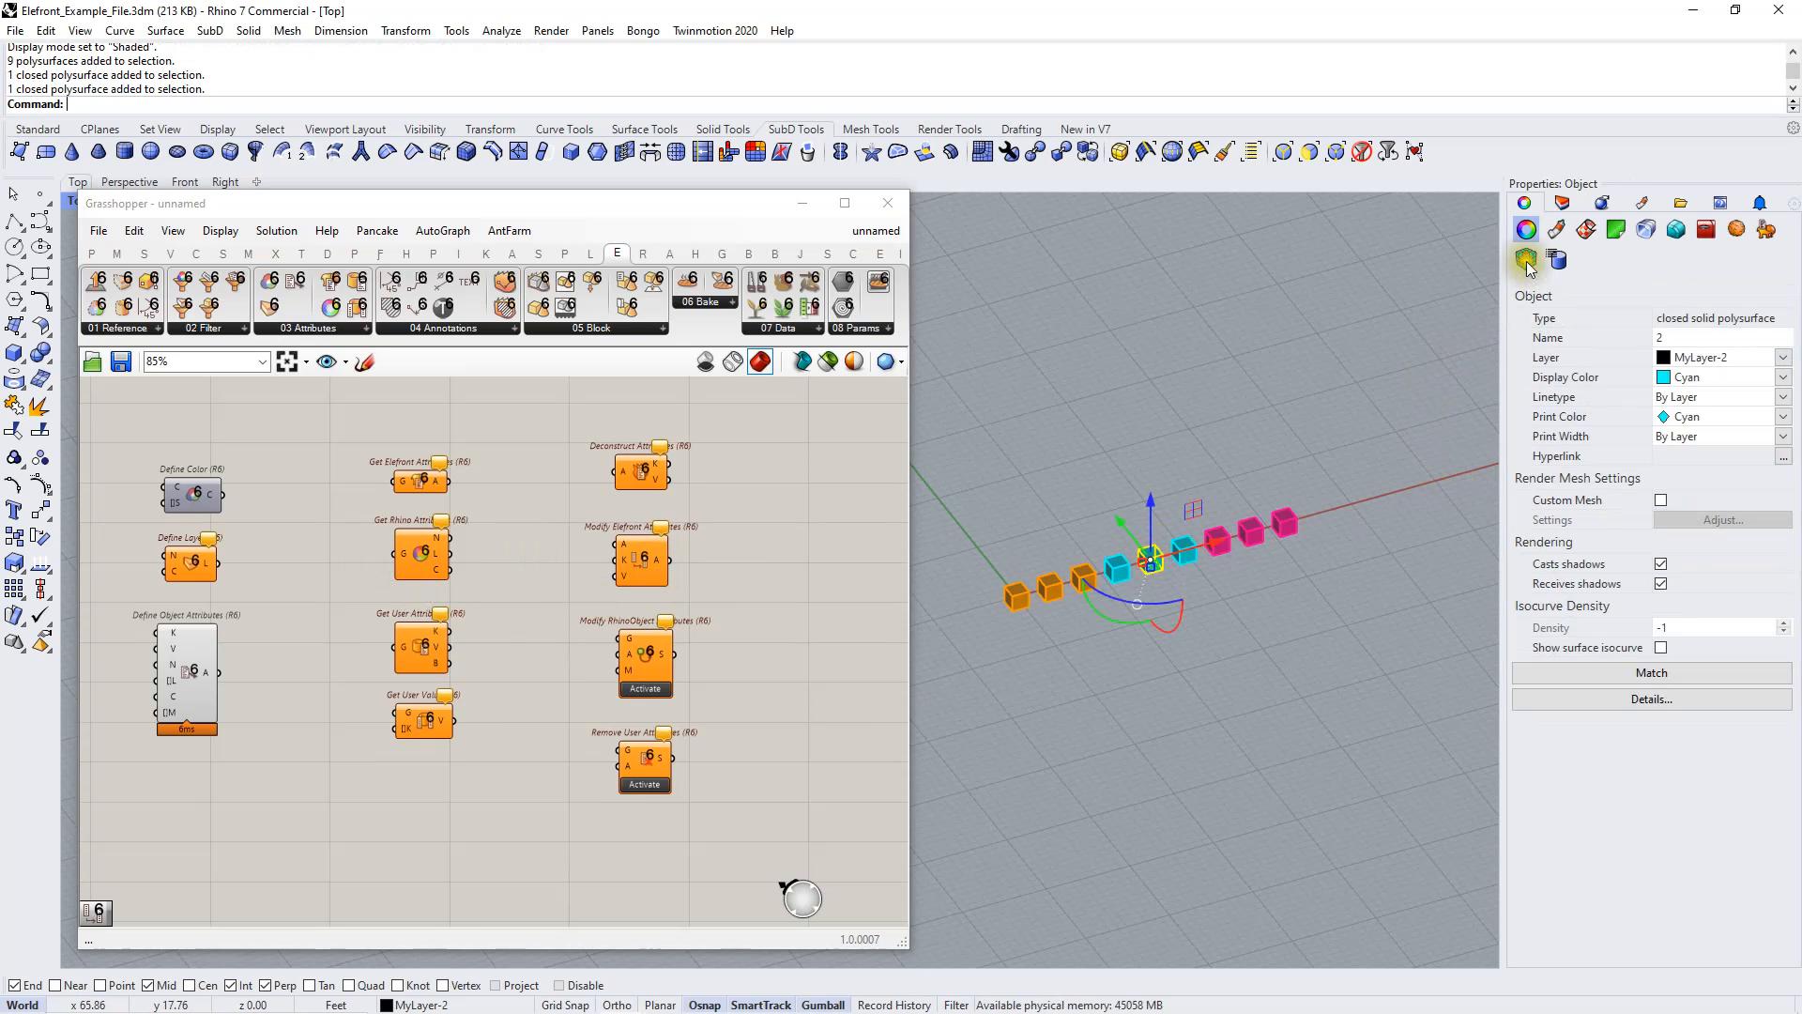
{"action": "left_click", "coordinate": [1524, 232]}
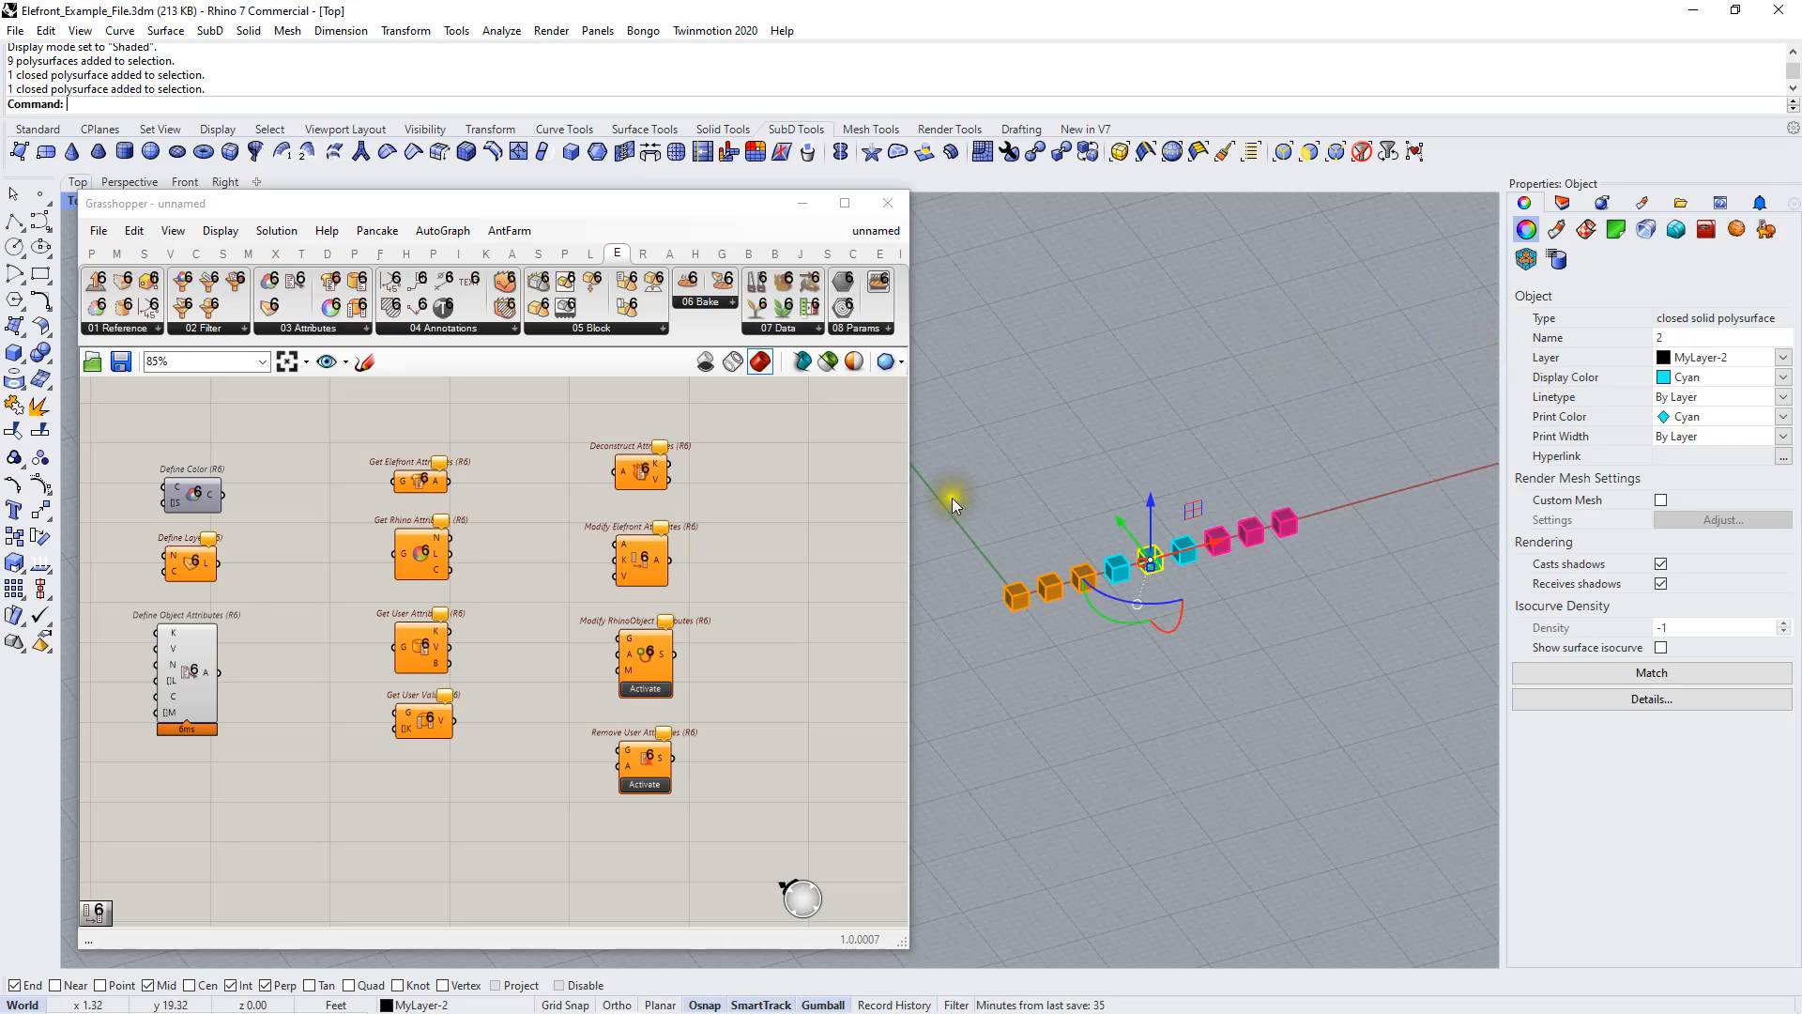
{"action": "left_click", "coordinate": [1557, 263]}
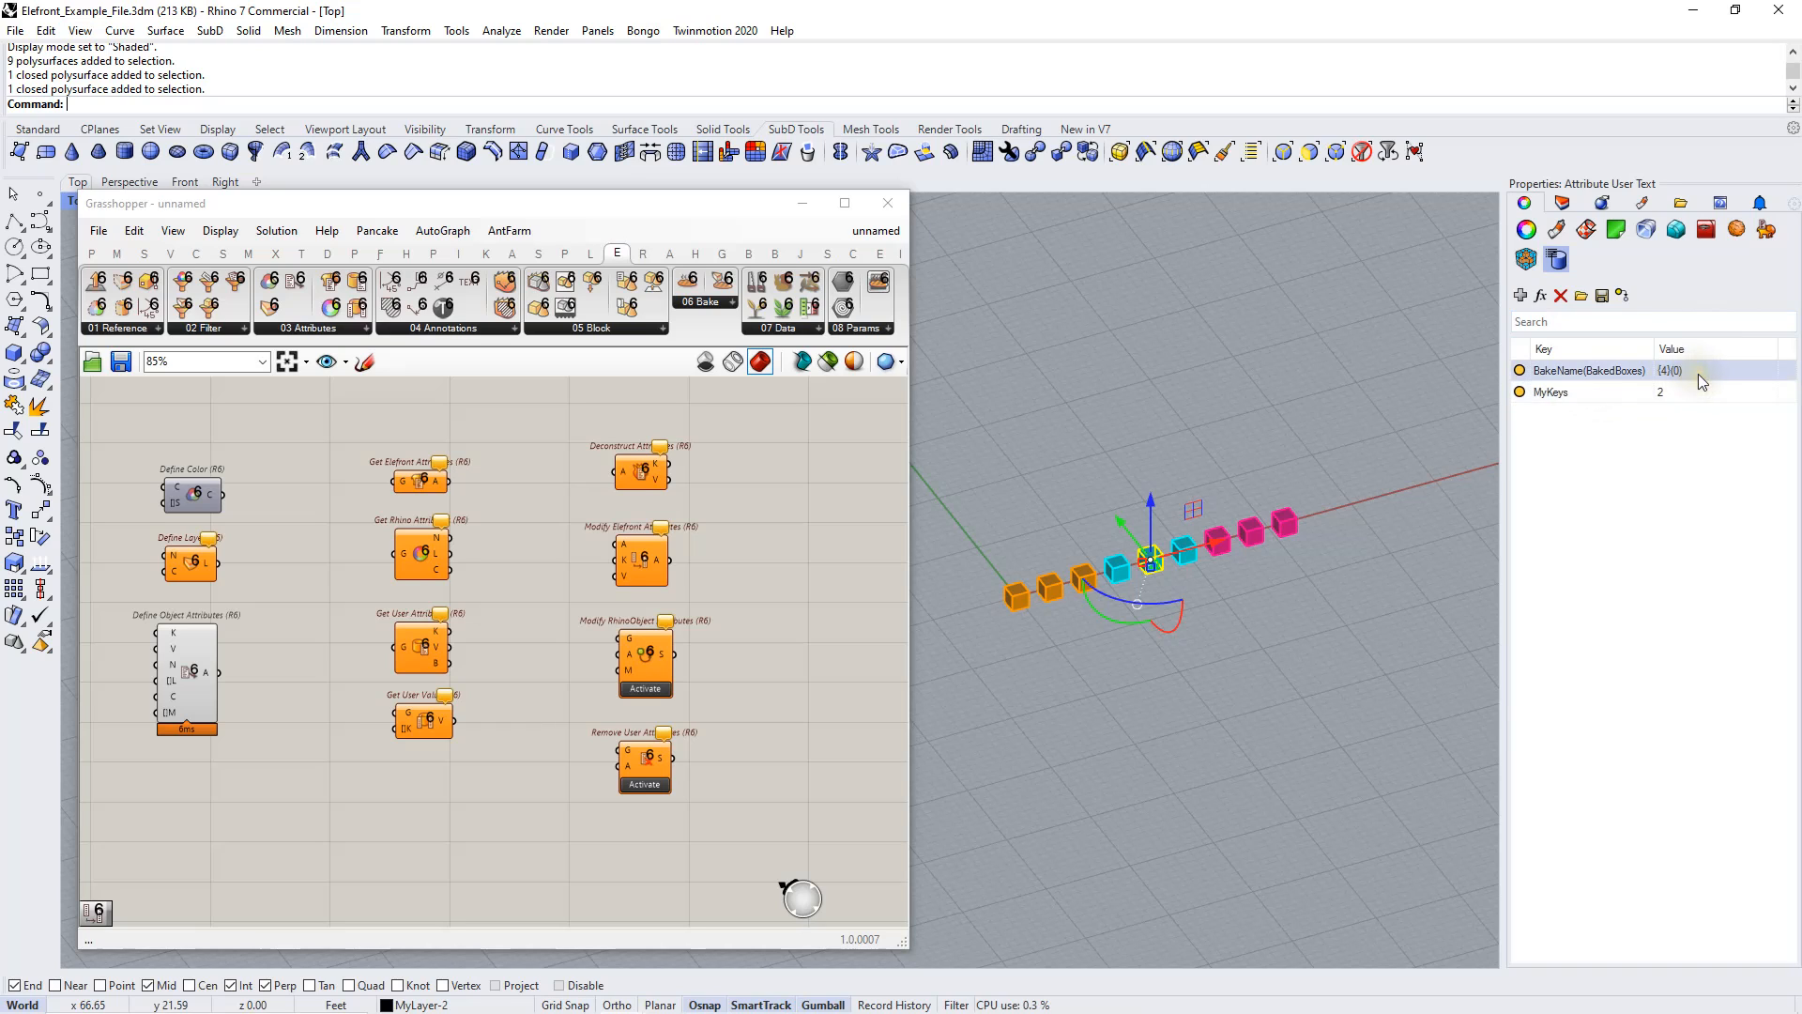
{"action": "left_click_drag", "start_coordinate": [1659, 353], "coordinate": [1661, 352]}
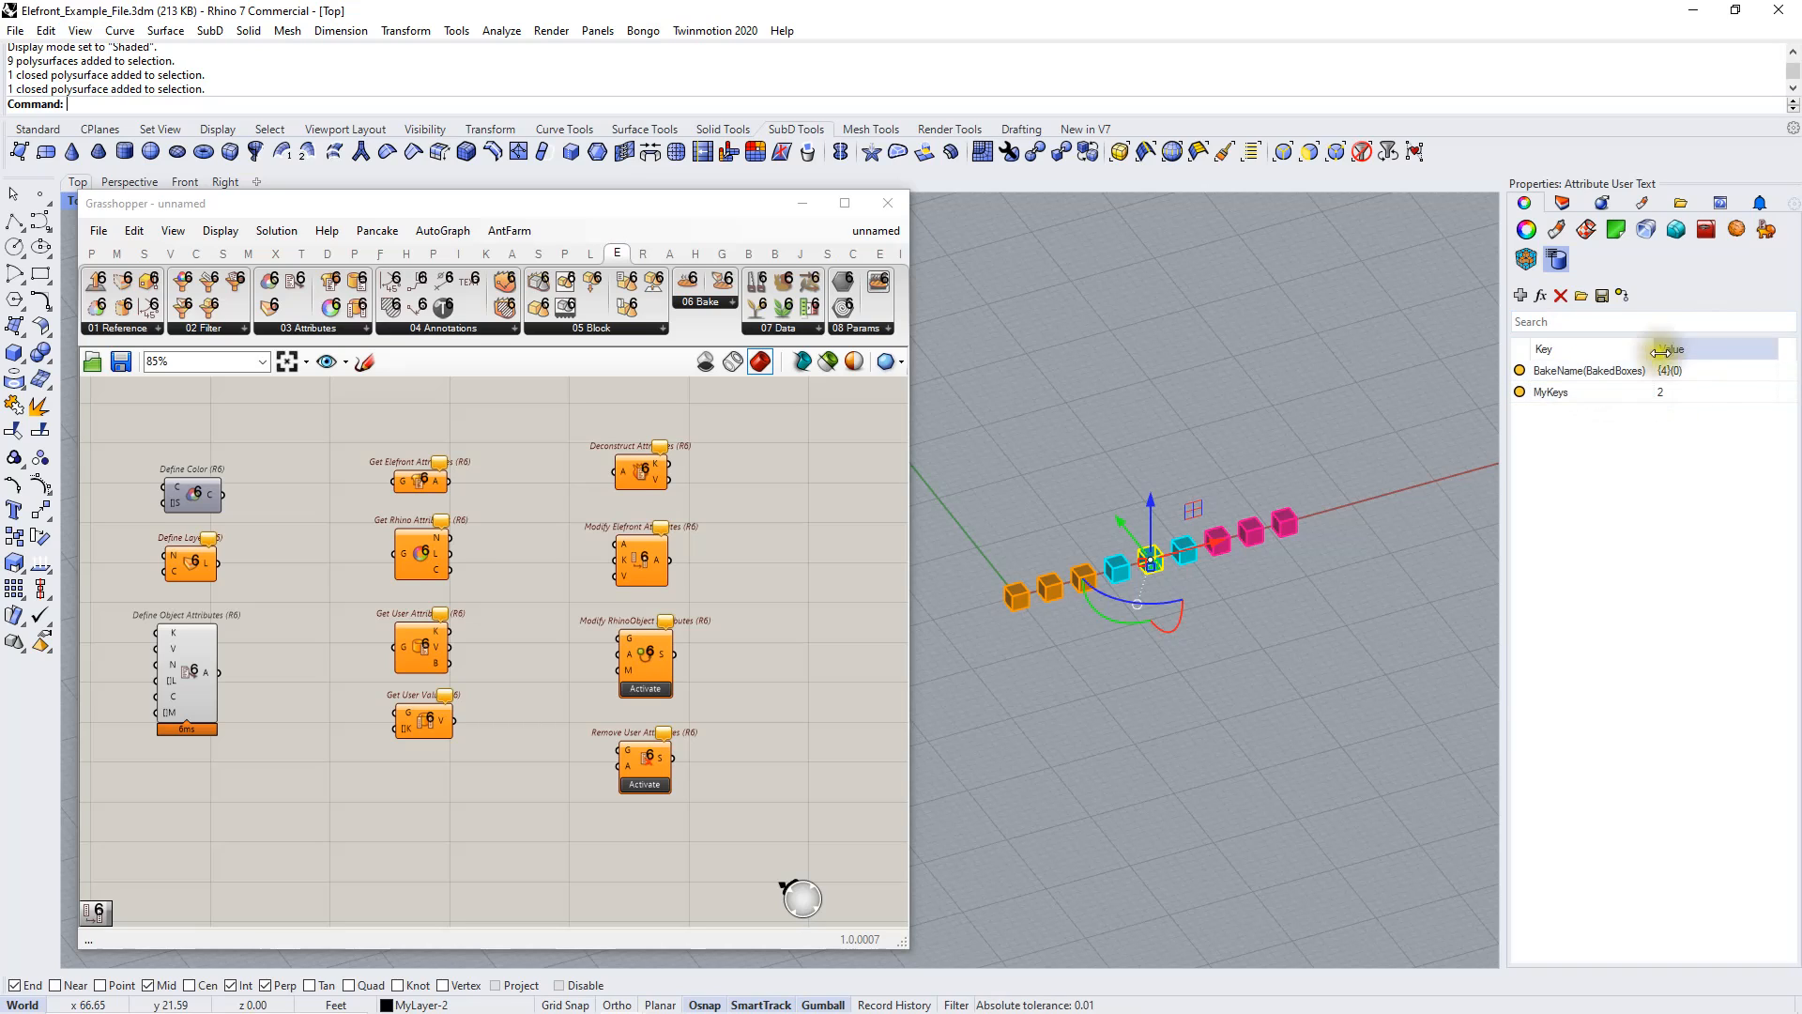
{"action": "left_click", "coordinate": [1765, 231]}
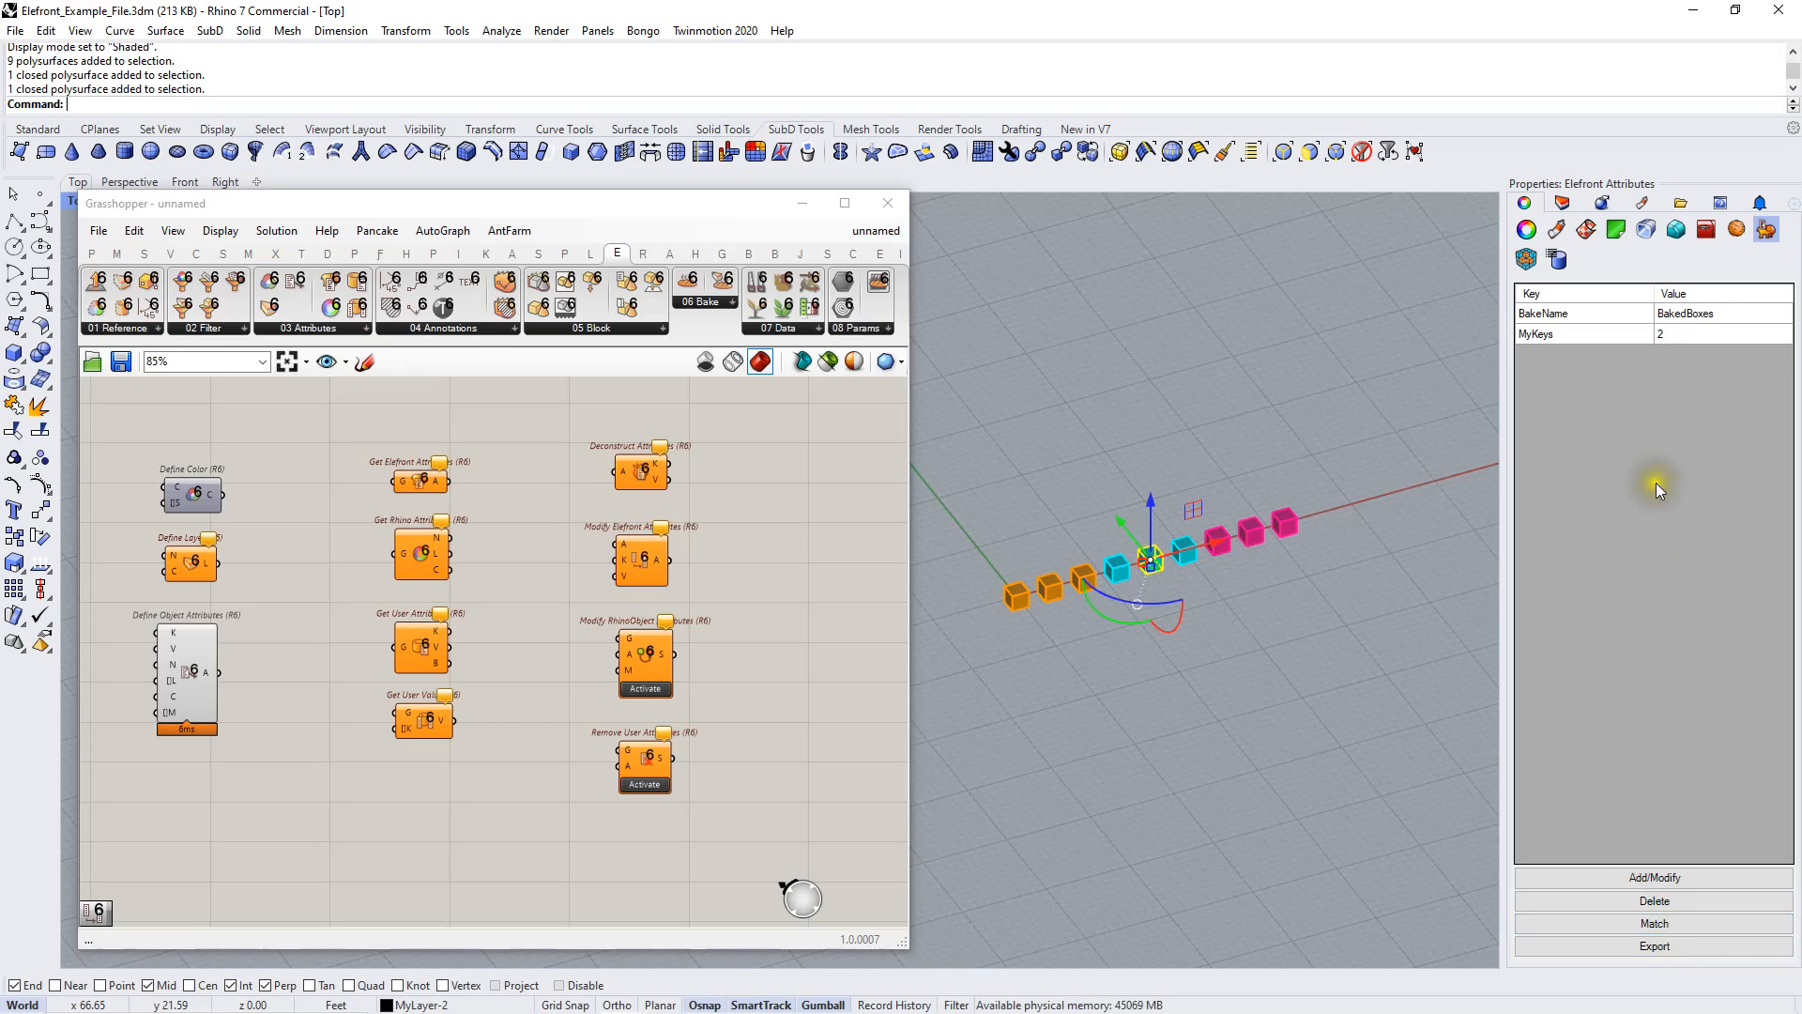
Select all objects sharing the cyan box's MyKeys attribute key, and clear the selection
{"action": "left_click", "coordinate": [1557, 263]}
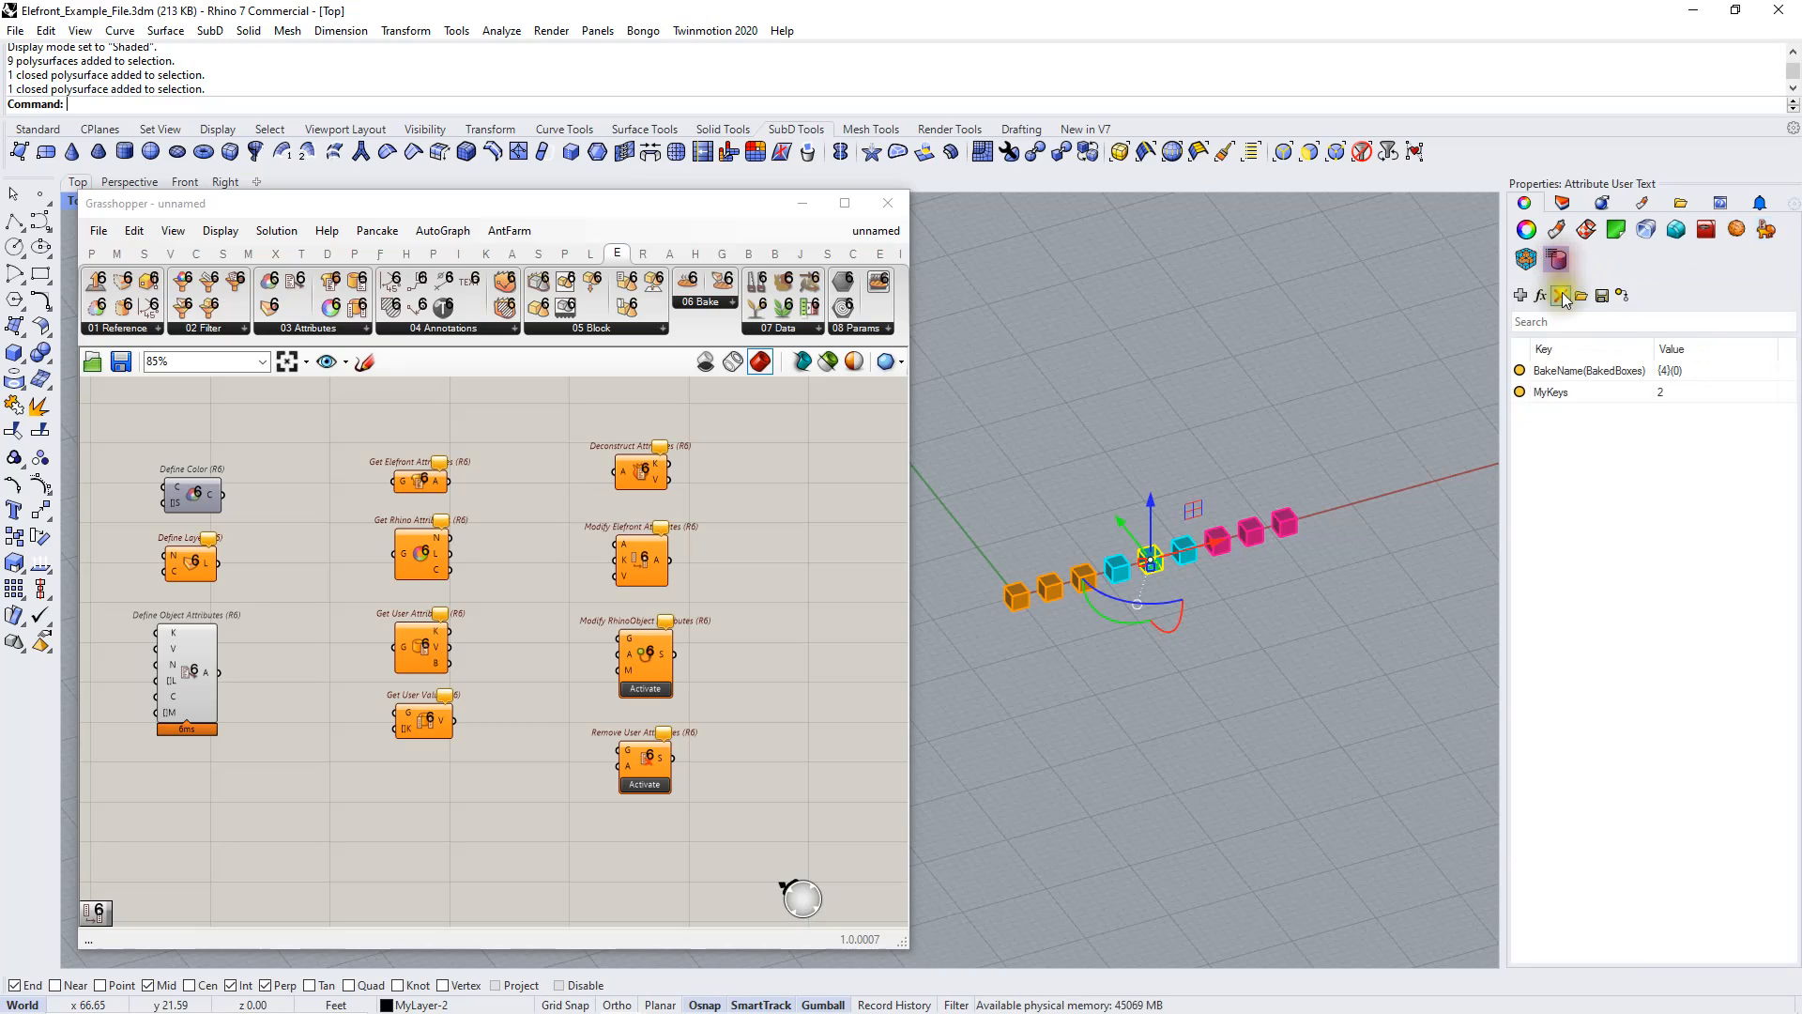
{"action": "right_click", "coordinate": [1578, 388]}
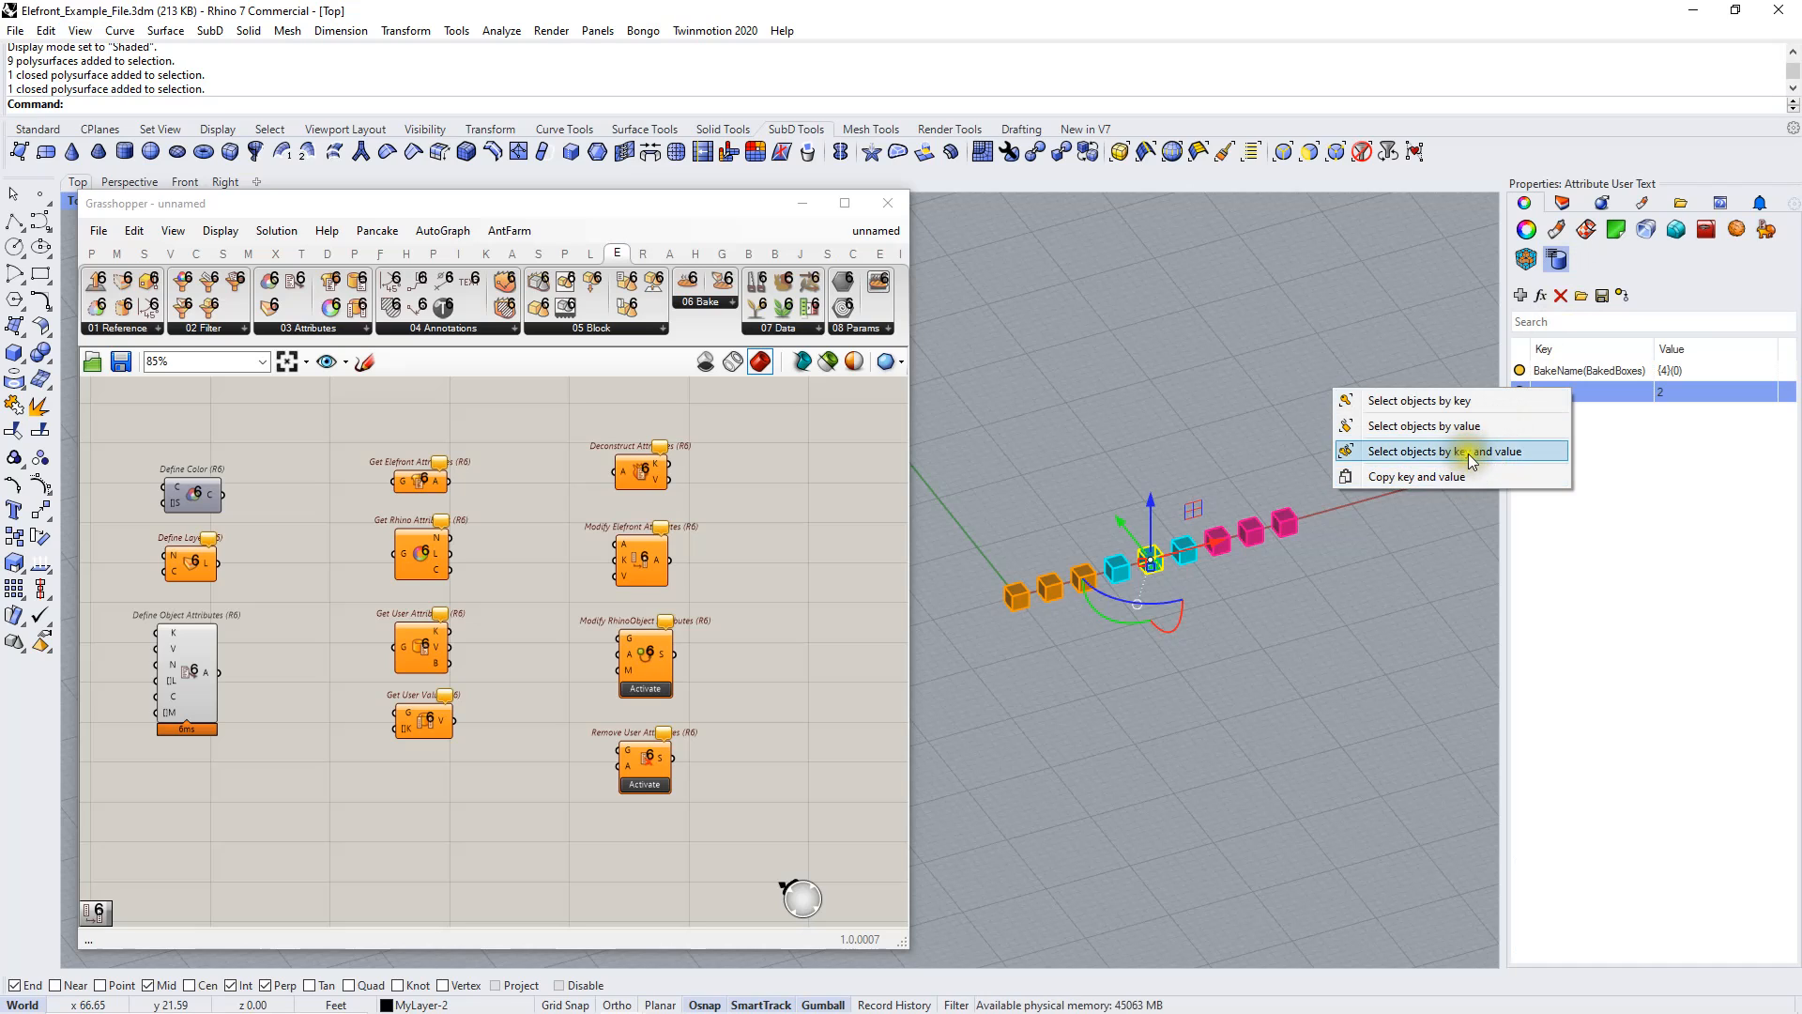
{"action": "left_click", "coordinate": [1441, 477]}
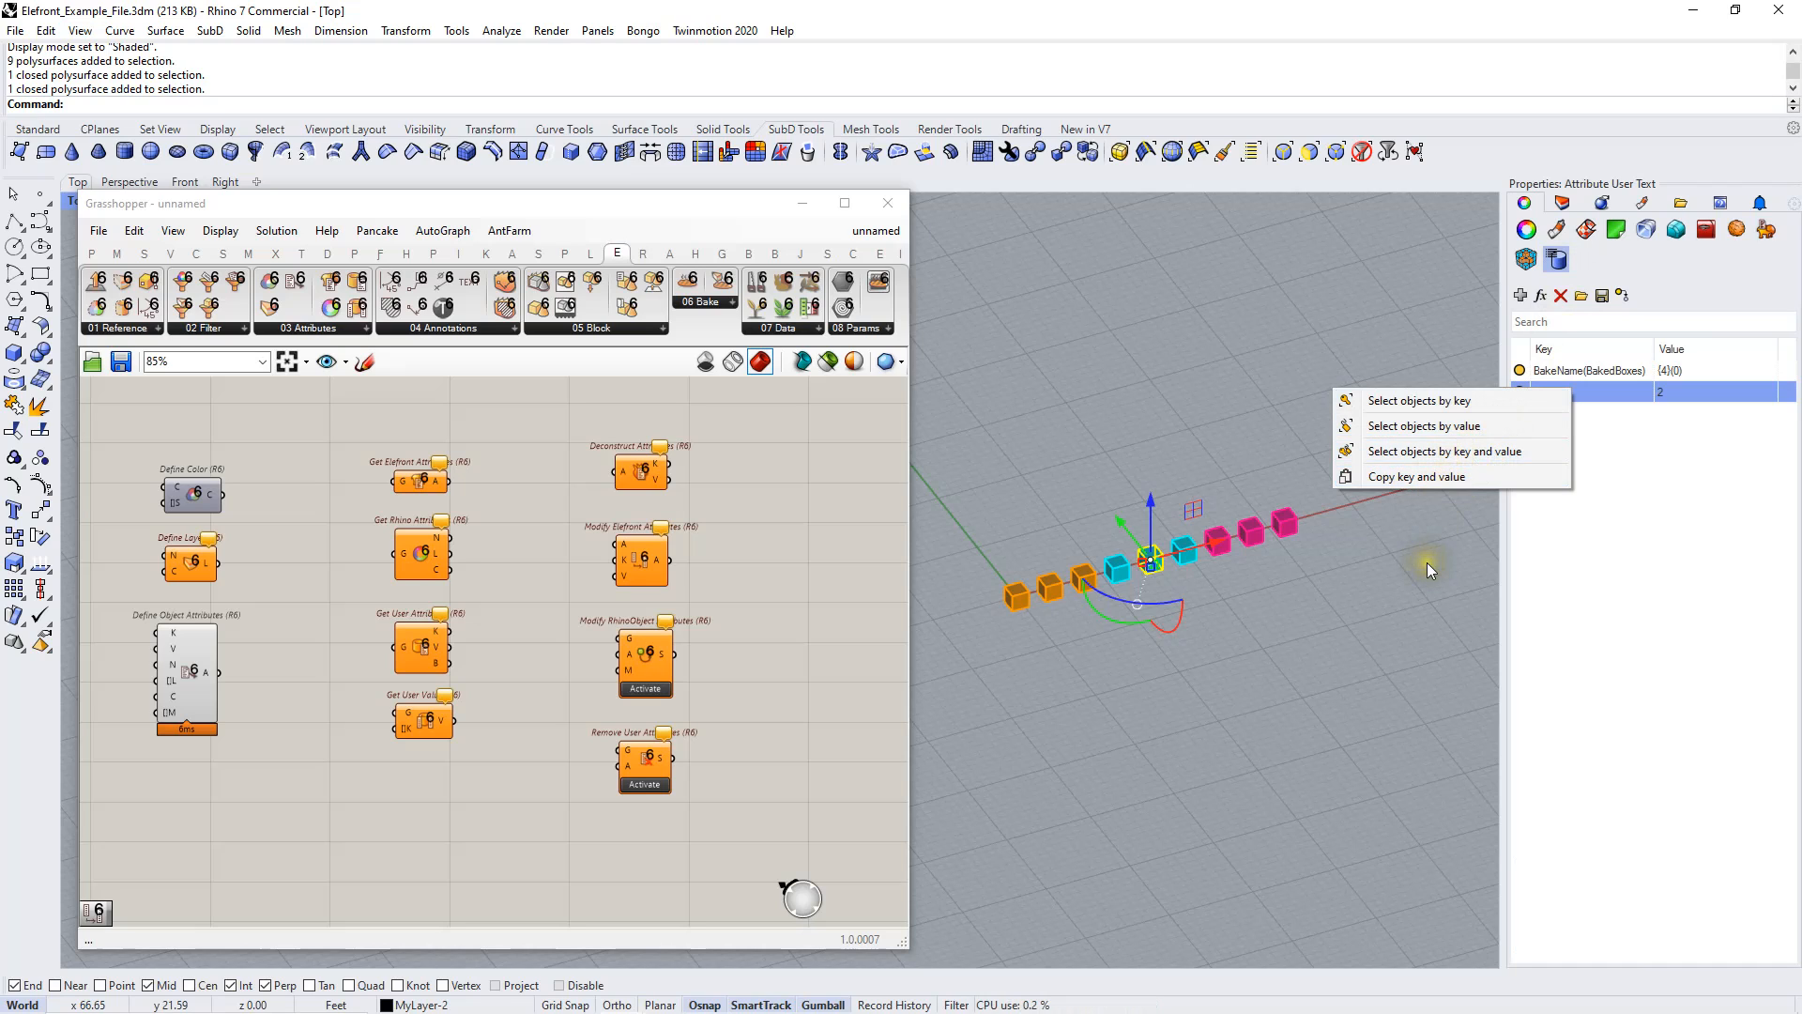
{"action": "left_click", "coordinate": [1445, 400]}
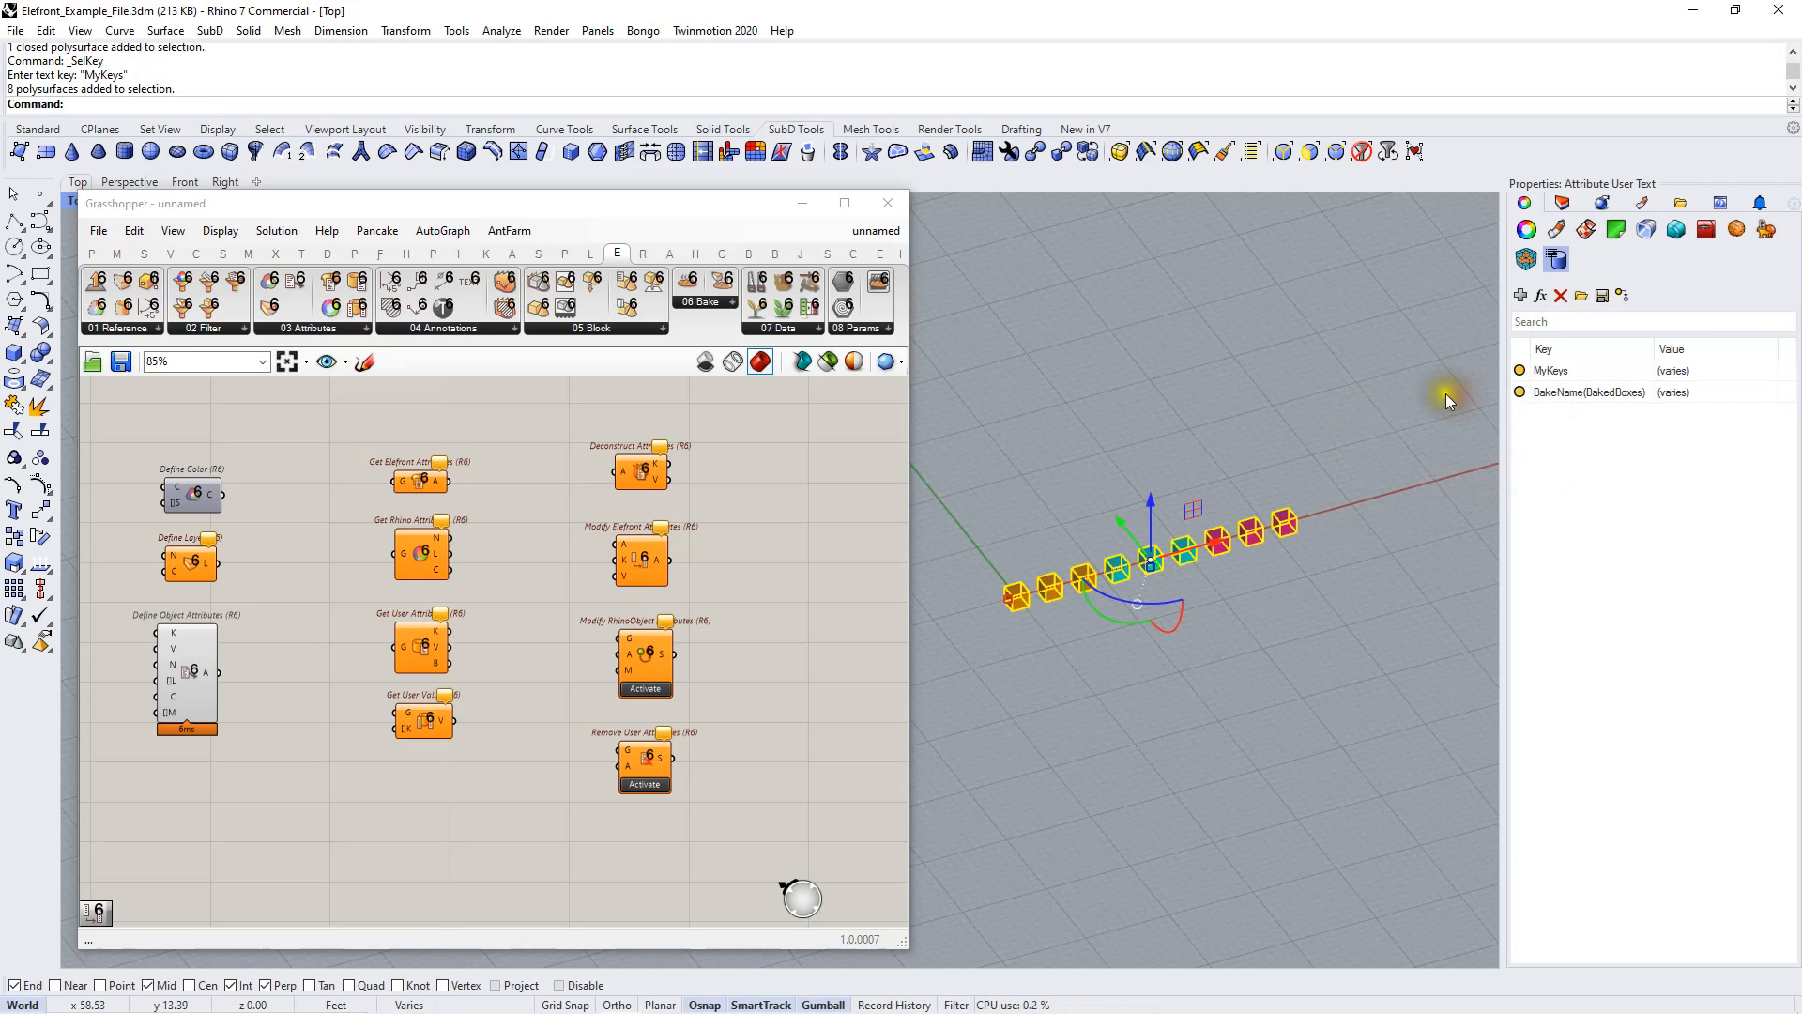
{"action": "left_click", "coordinate": [1208, 357]}
Add a Reference by BakeName (R6) component below the existing attribute components
{"action": "right_click_drag", "start_coordinate": [844, 591], "coordinate": [845, 539]}
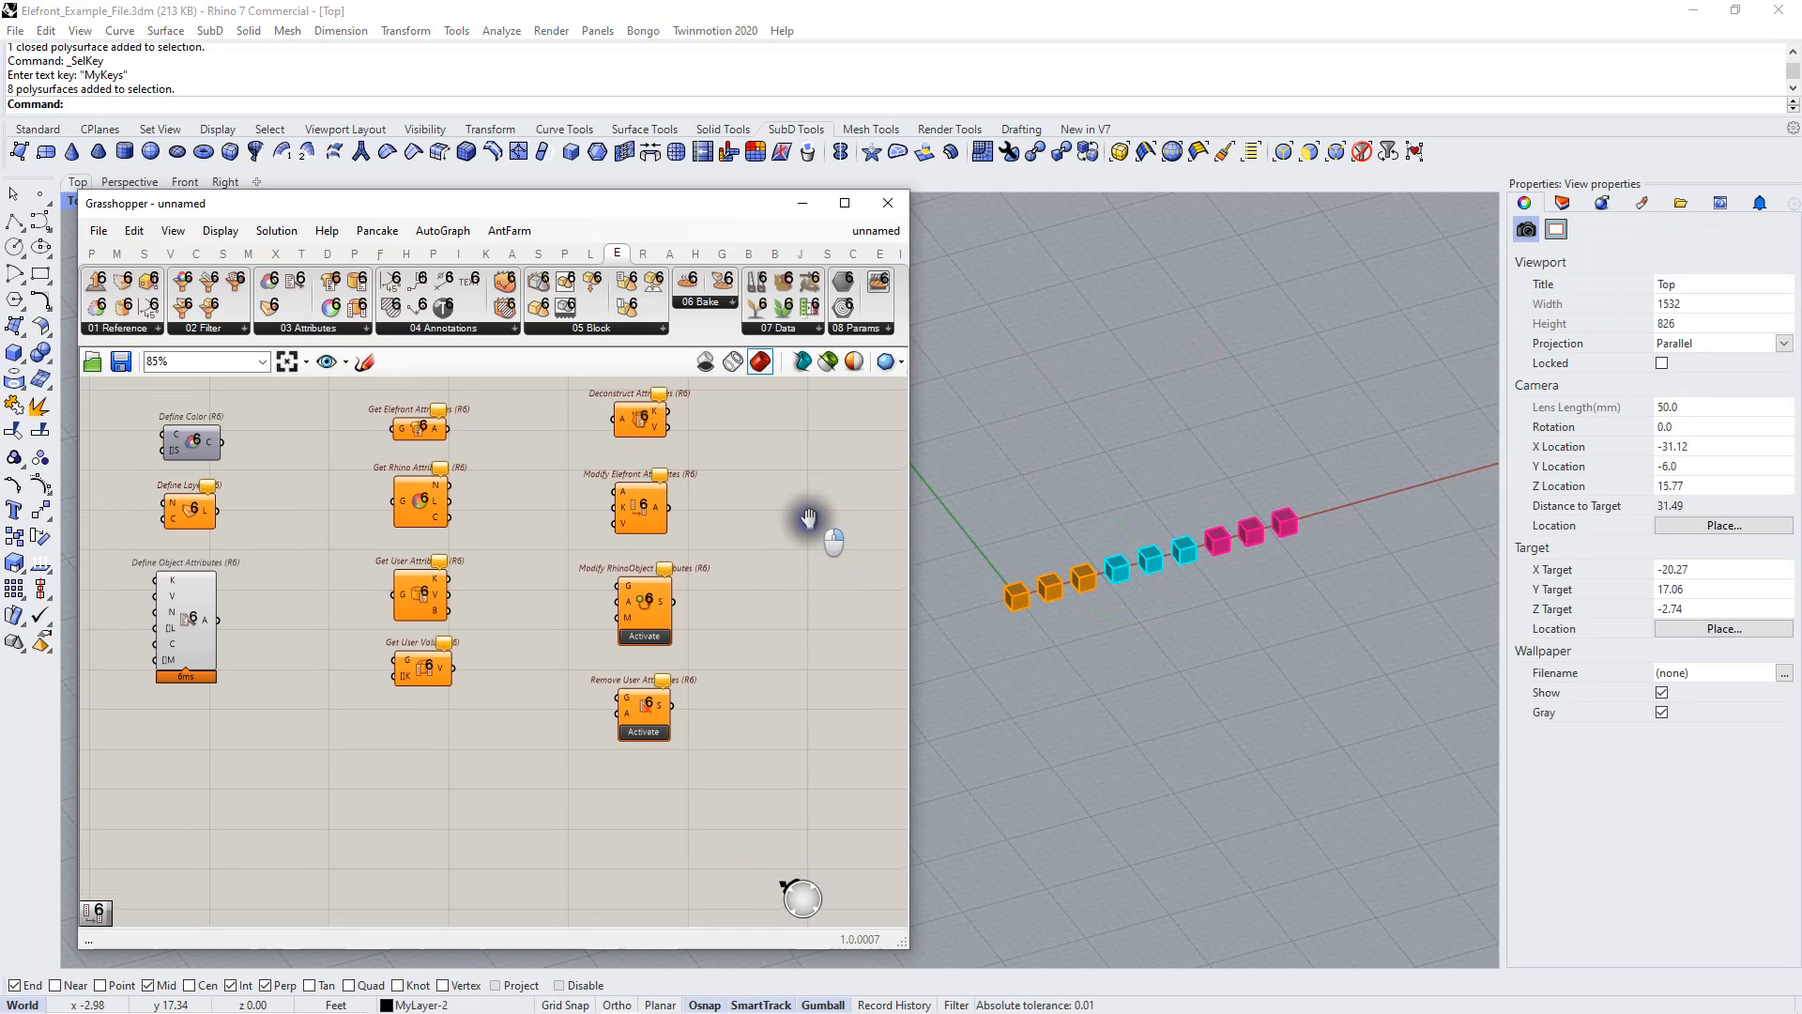
{"action": "double_click", "coordinate": [482, 807]}
{"action": "type", "text": "ref"}
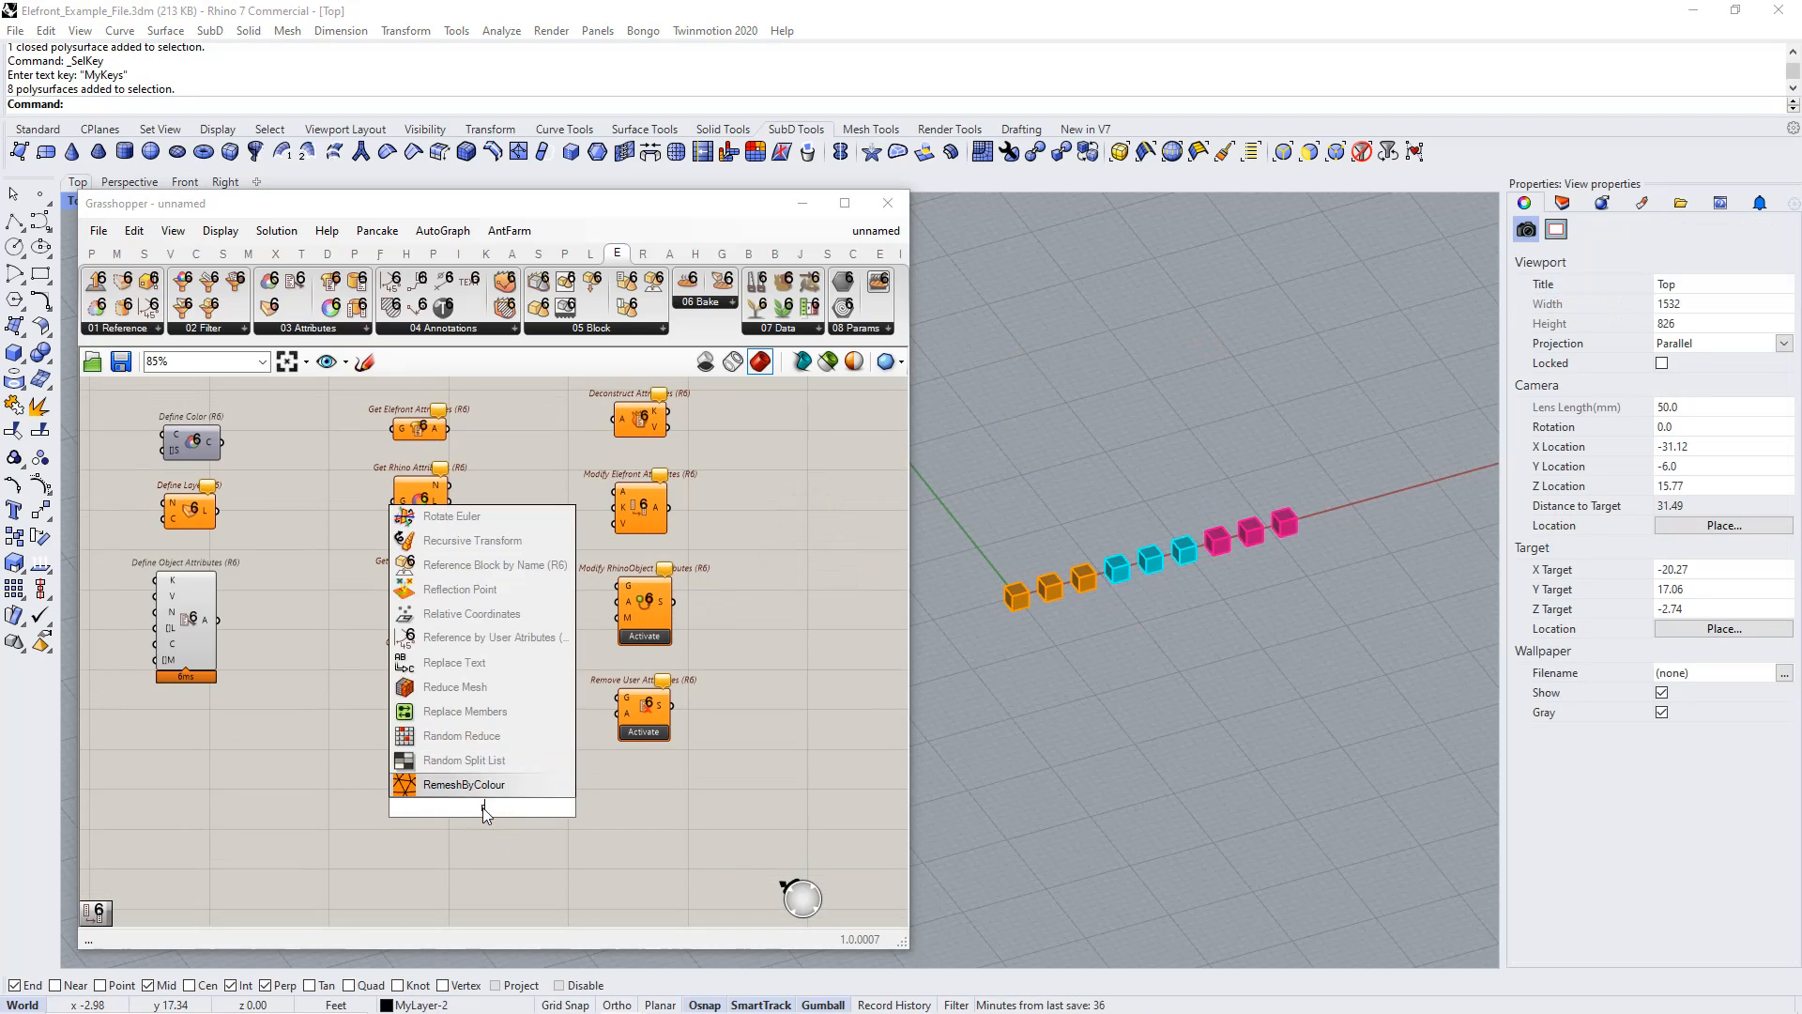
{"action": "type", "text": " bak"}
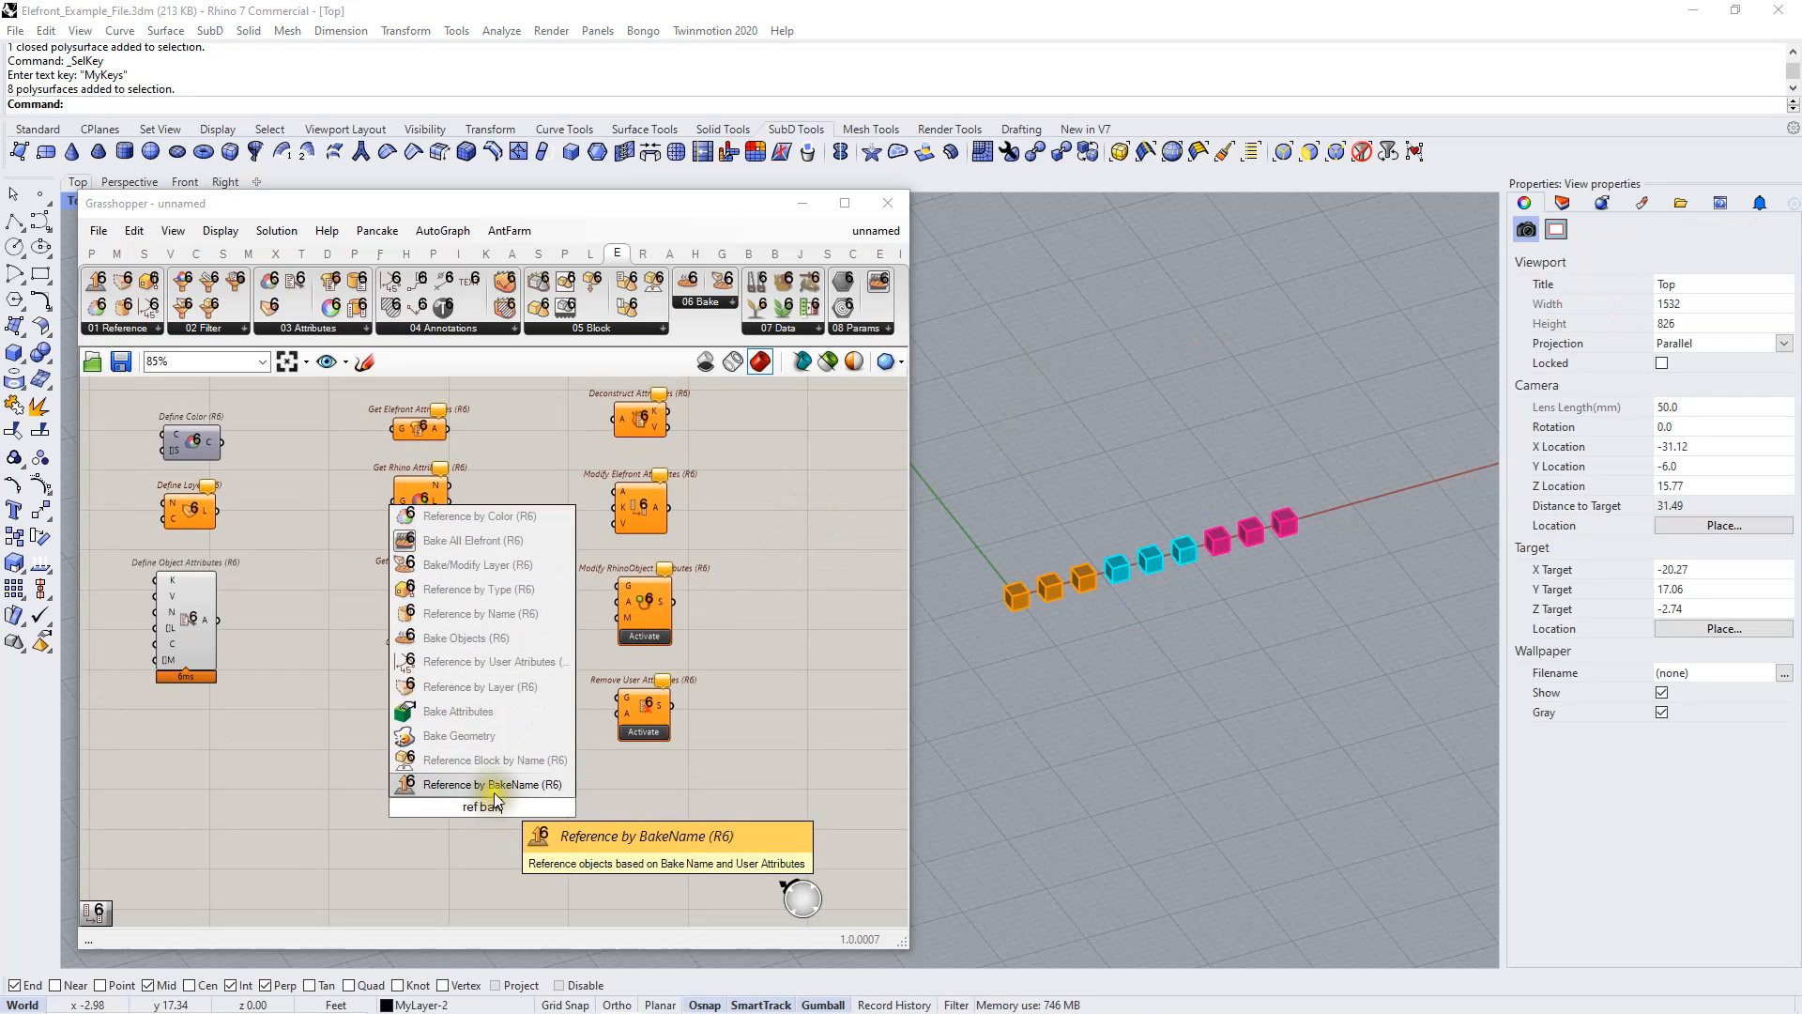
{"action": "left_click", "coordinate": [491, 784]}
Add a Value List set to BakedBoxes and connect it to the name input of Reference by BakeName
{"action": "double_click", "coordinate": [335, 802]}
{"action": "type", "text": "va"}
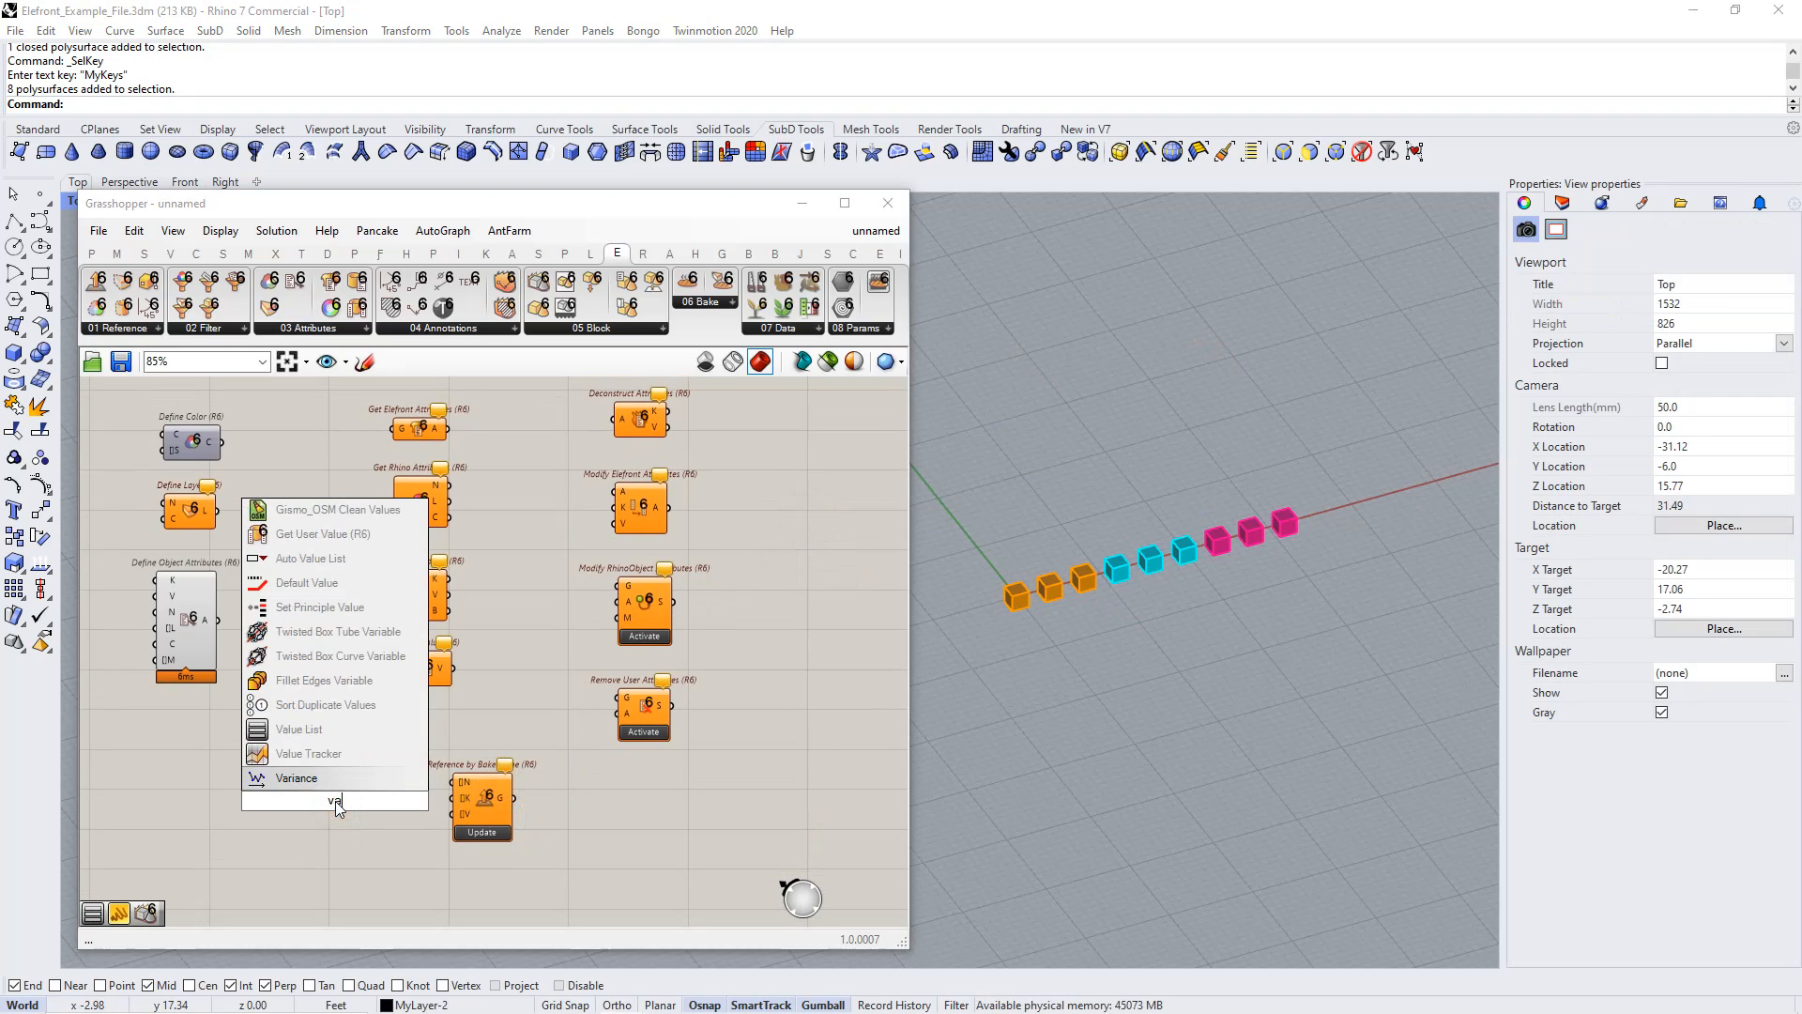
{"action": "left_click", "coordinate": [339, 731]}
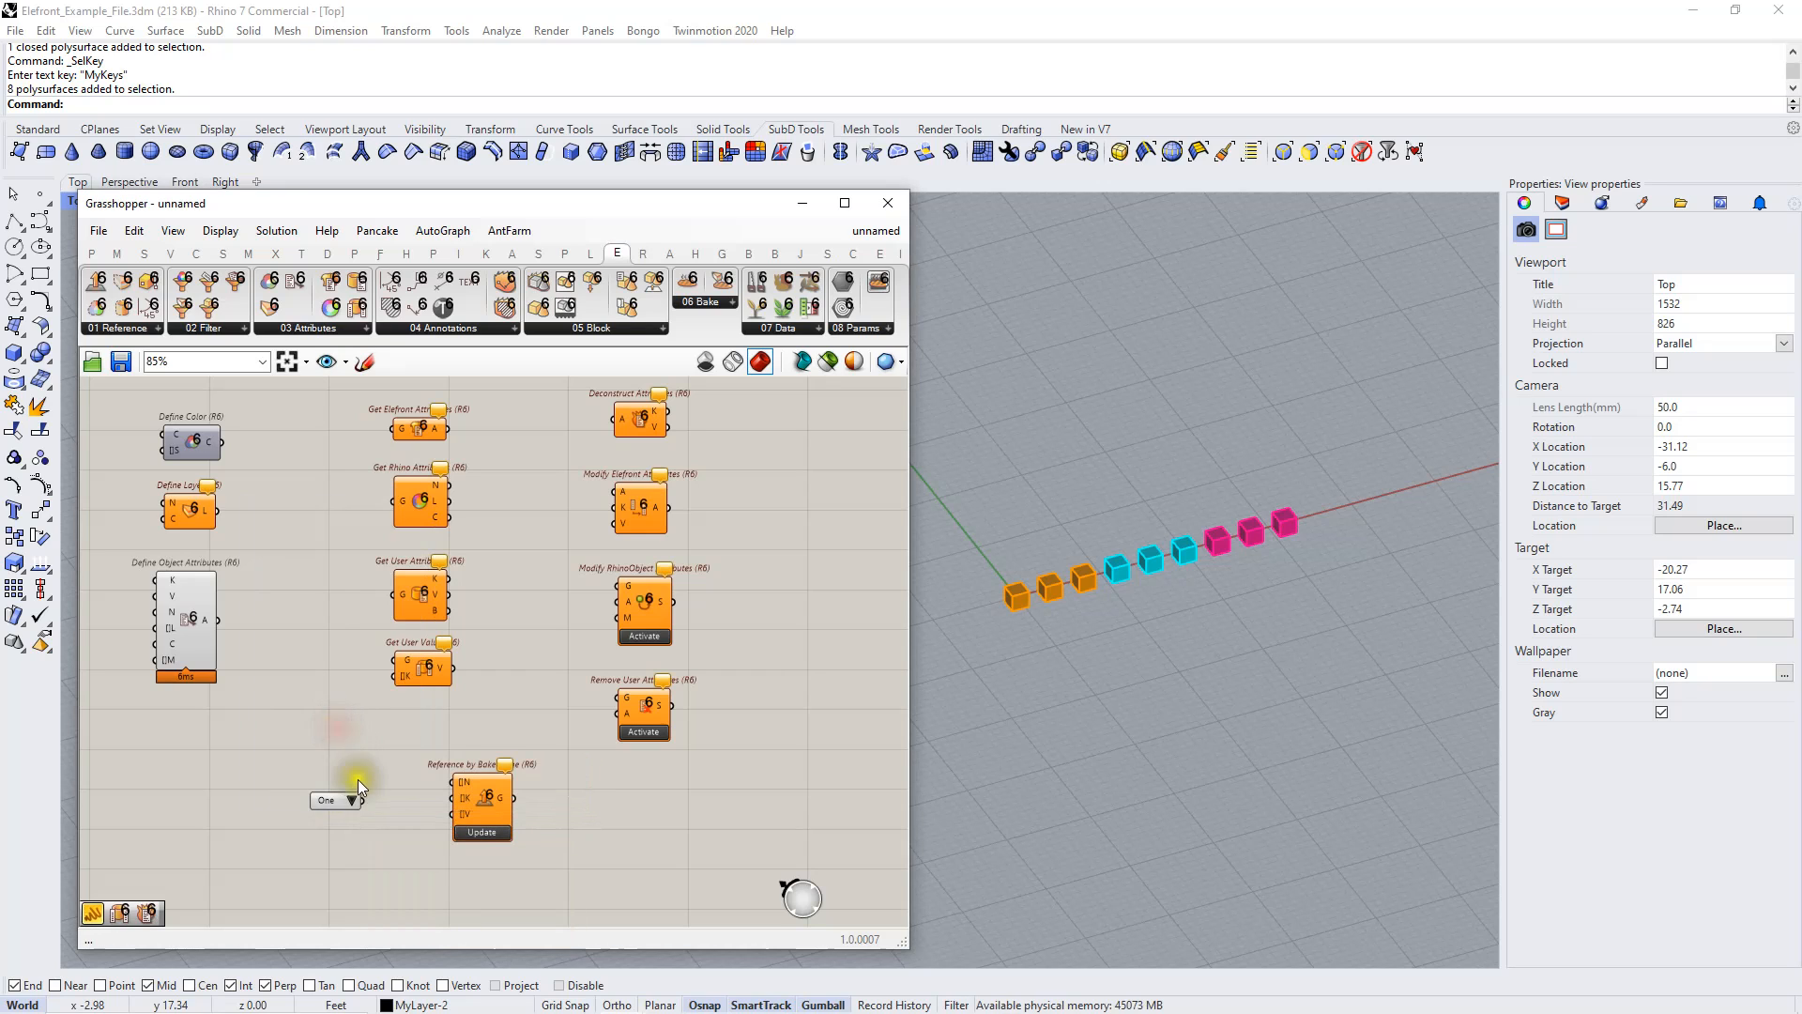
{"action": "left_click_drag", "start_coordinate": [383, 797], "coordinate": [436, 818]}
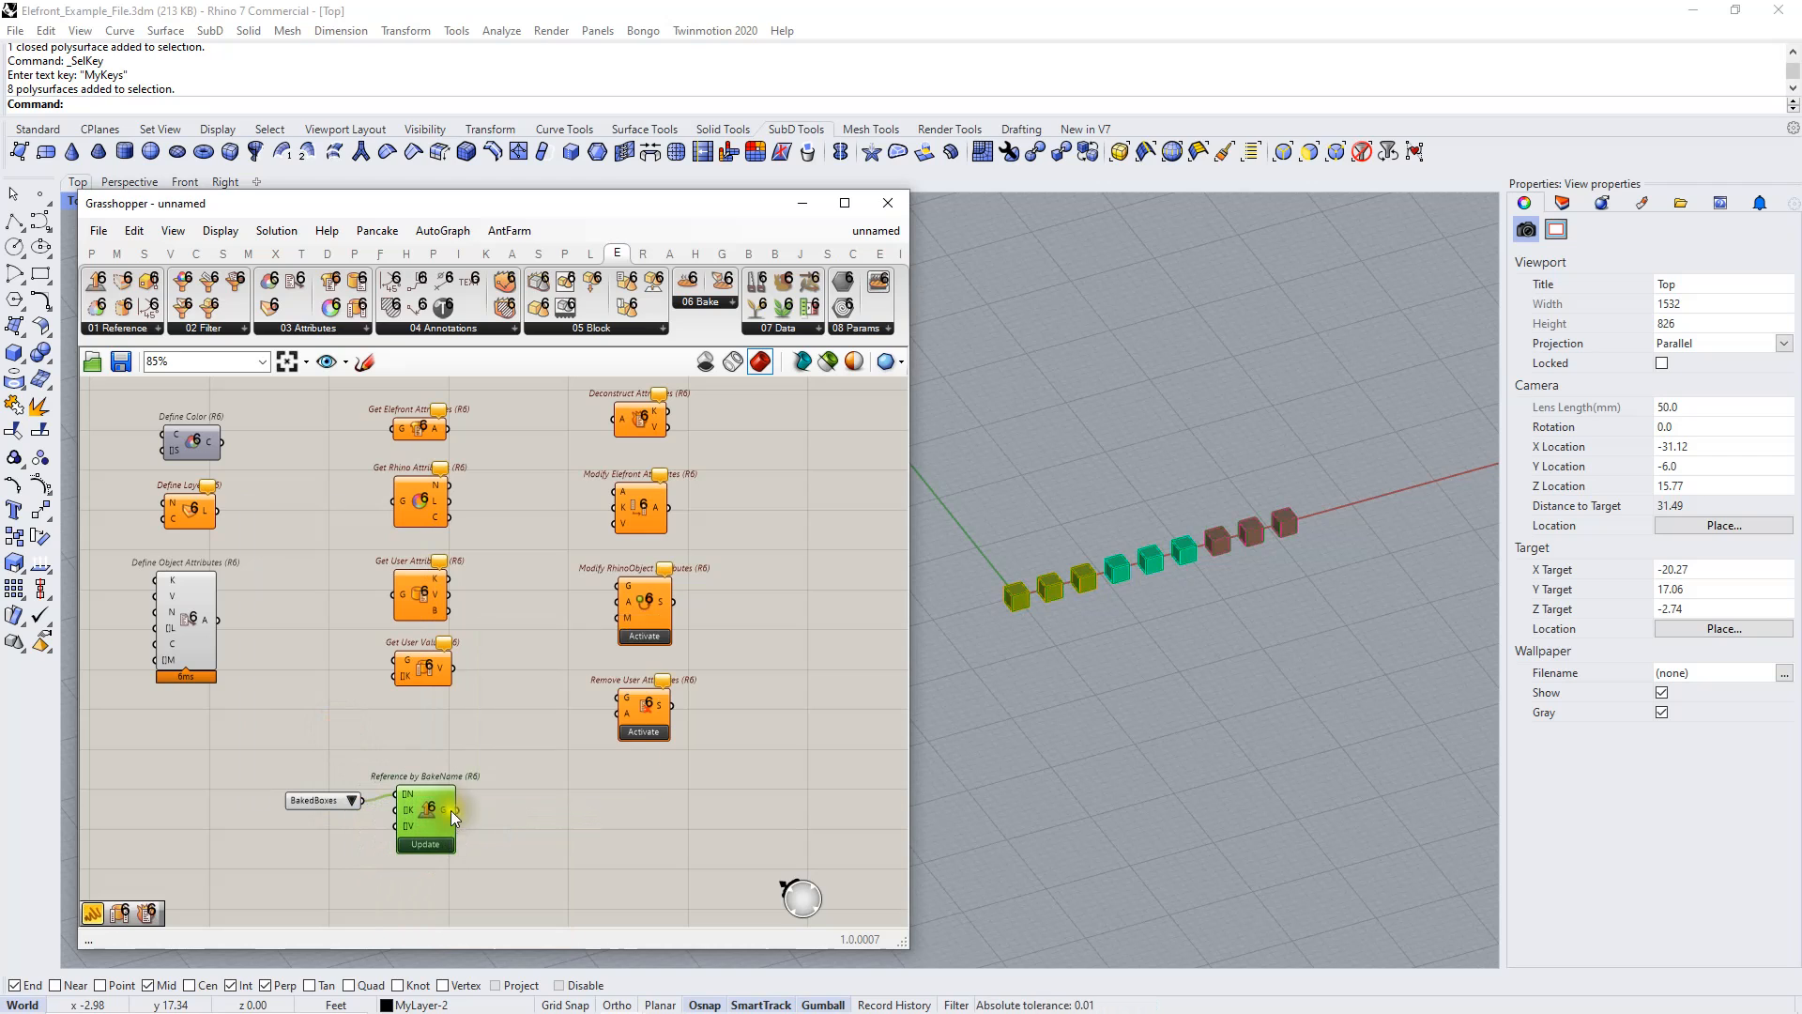
Place a copy of Get Elefront Attributes beside Reference by BakeName and feed it the referenced geometry
{"action": "scroll", "coordinate": [454, 813], "scroll_direction": "down", "scroll_amount": 2}
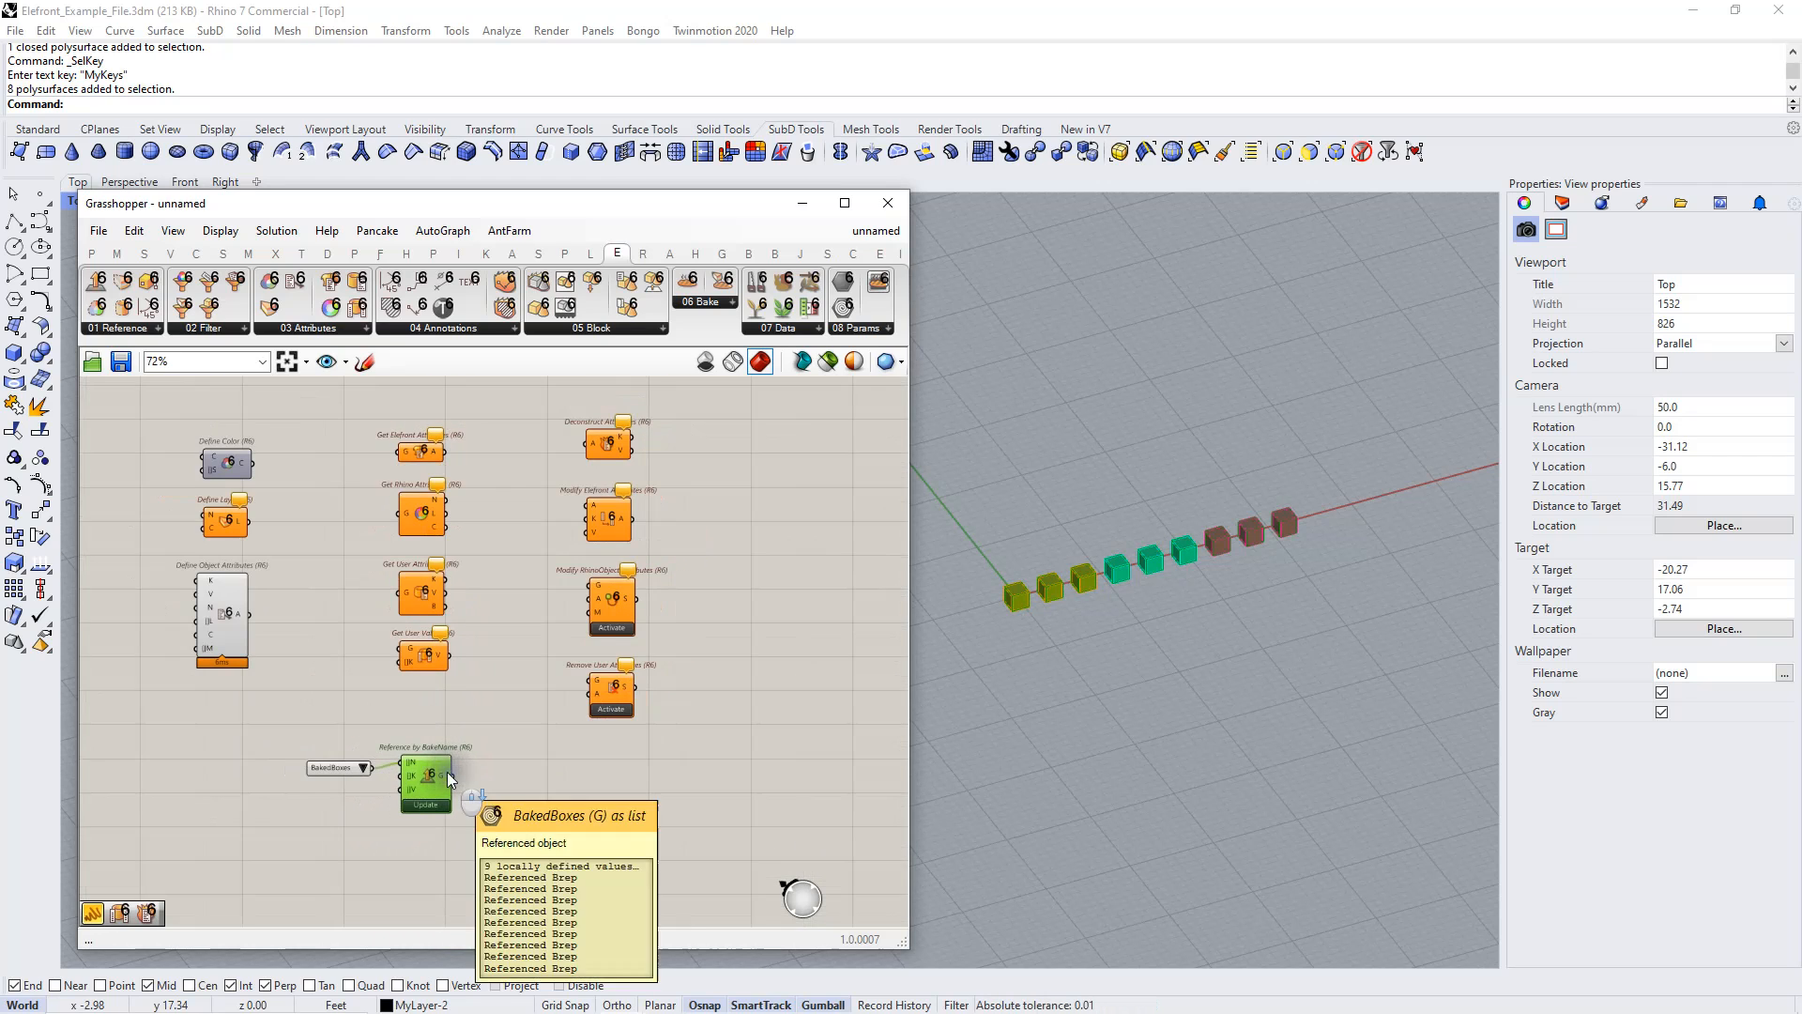
{"action": "left_click", "coordinate": [420, 491]}
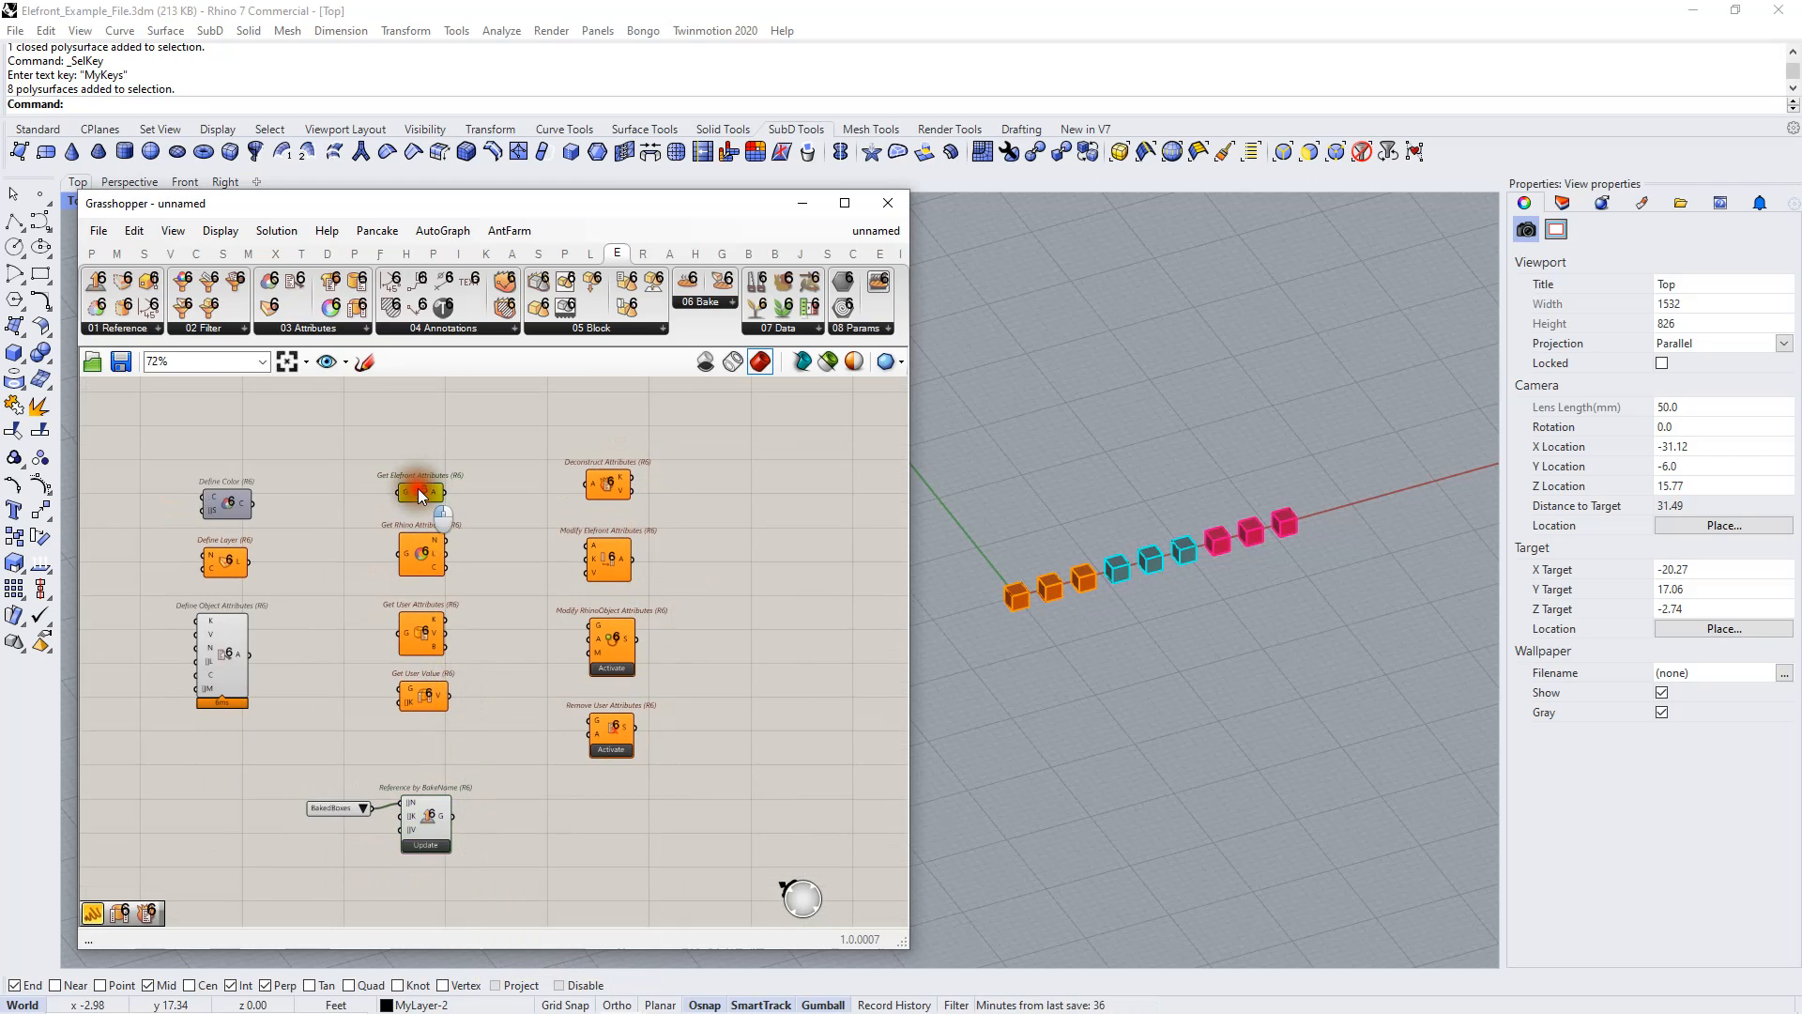
{"action": "left_click_drag", "start_coordinate": [419, 490], "coordinate": [544, 824], "text": "alt"}
{"action": "scroll", "coordinate": [454, 809], "scroll_direction": "up", "scroll_amount": 2}
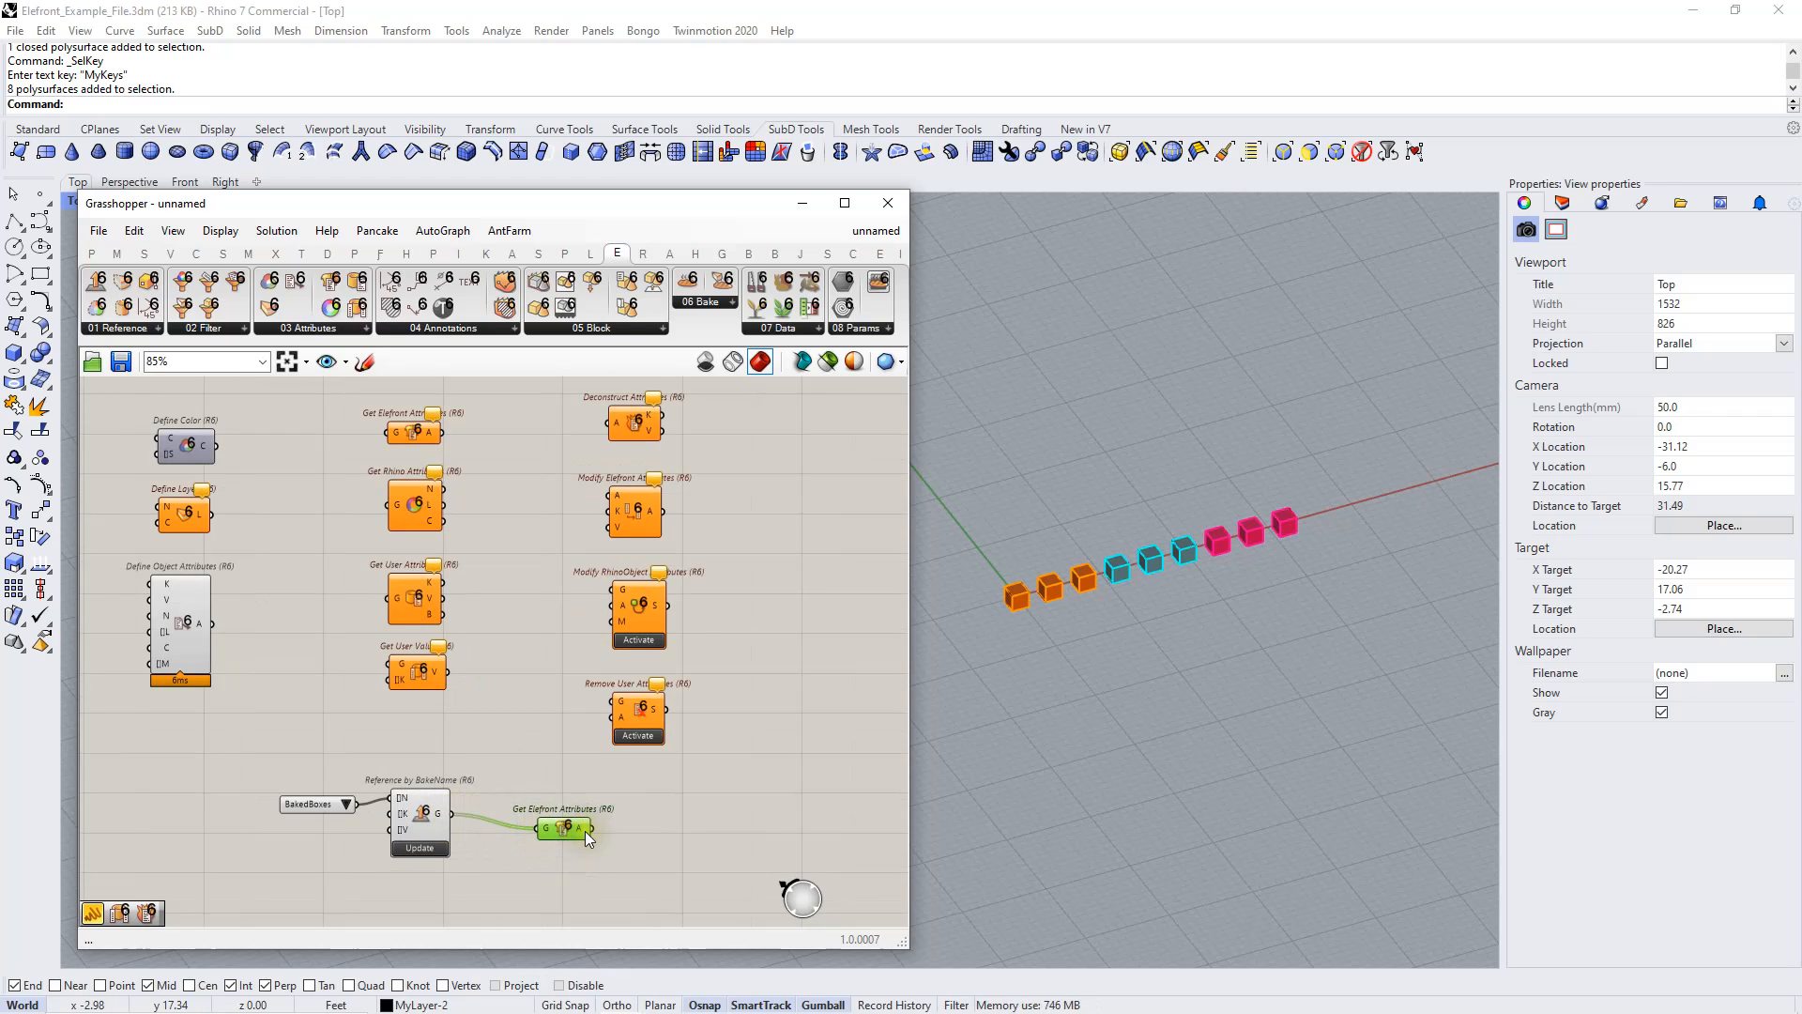
{"action": "mouse_move", "coordinate": [584, 831]}
Tighten the layout by moving the BakedBoxes list, Reference by BakeName and the copied Get Elefront Attributes closer together
{"action": "scroll", "coordinate": [589, 768], "scroll_direction": "down", "scroll_amount": 1}
{"action": "right_click_drag", "start_coordinate": [531, 692], "coordinate": [528, 580]}
{"action": "scroll", "coordinate": [526, 675], "scroll_direction": "up", "scroll_amount": 1}
{"action": "scroll", "coordinate": [548, 725], "scroll_direction": "down", "scroll_amount": 1}
{"action": "right_click_drag", "start_coordinate": [563, 713], "coordinate": [561, 815]}
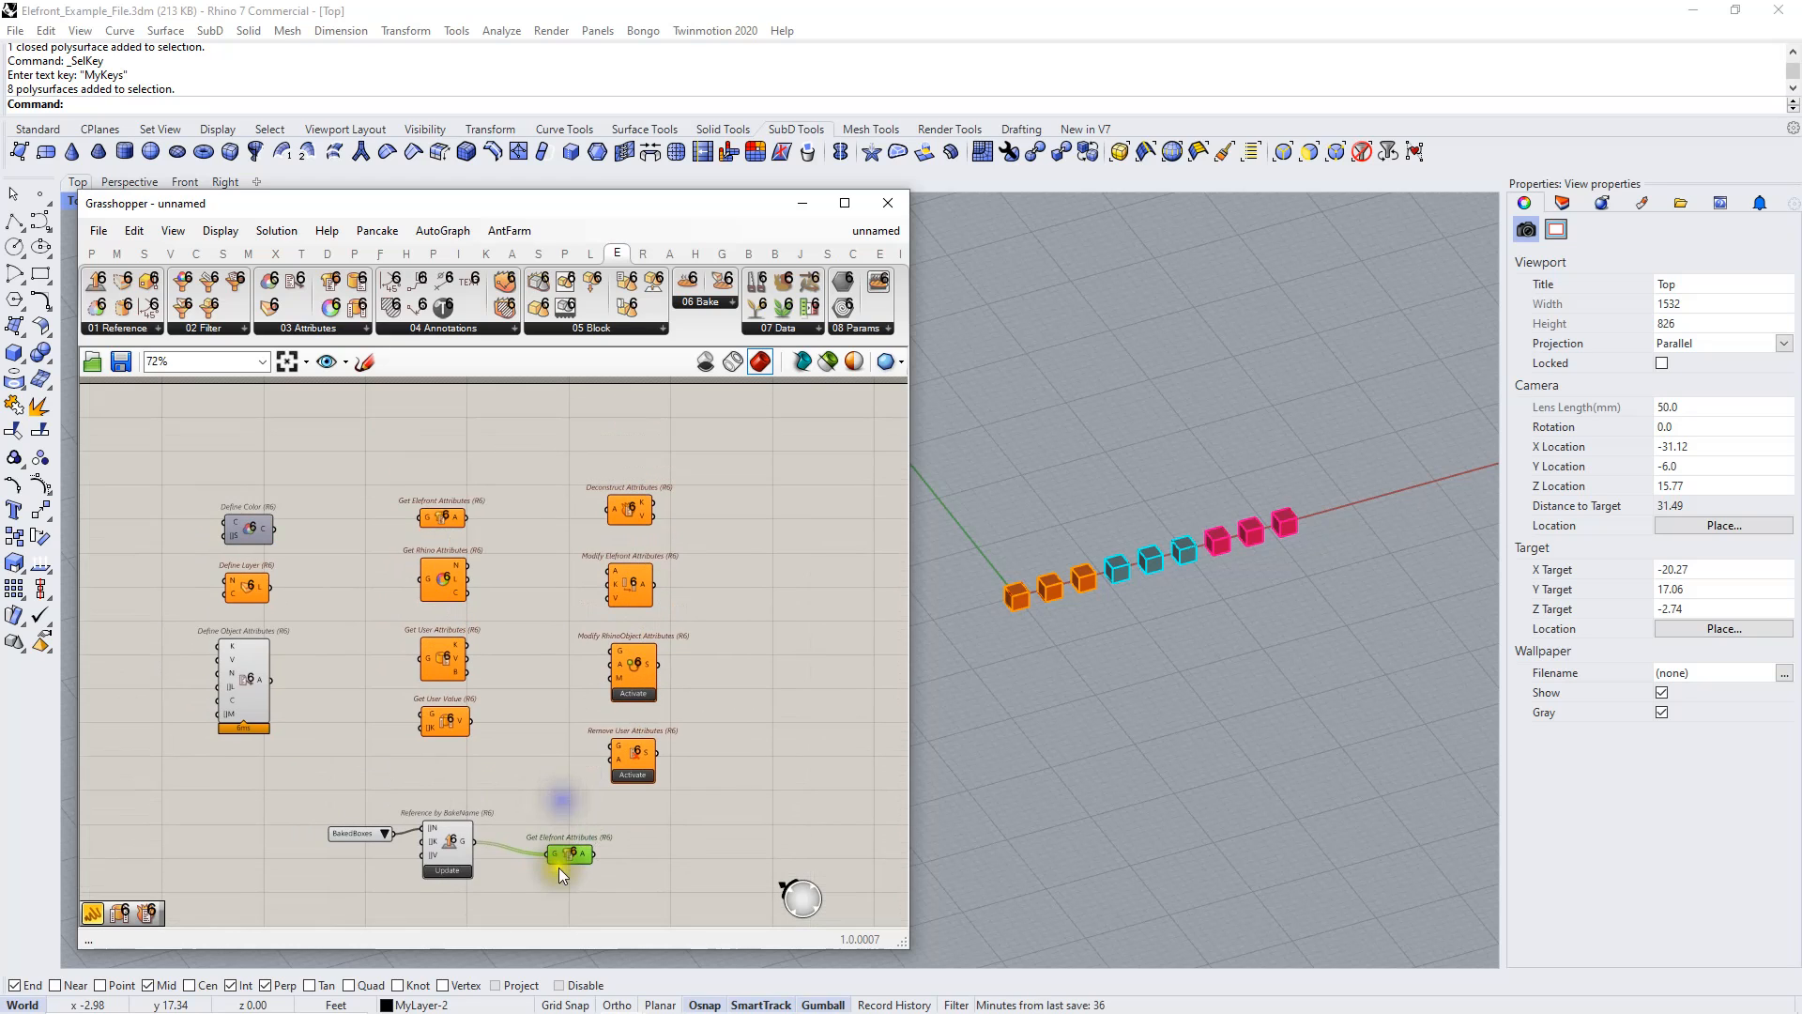
{"action": "left_click_drag", "start_coordinate": [562, 871], "coordinate": [365, 797]}
{"action": "left_click_drag", "start_coordinate": [453, 846], "coordinate": [408, 850]}
{"action": "left_click", "coordinate": [514, 871]}
{"action": "left_click_drag", "start_coordinate": [536, 857], "coordinate": [512, 840]}
{"action": "scroll", "coordinate": [512, 841], "scroll_direction": "up", "scroll_amount": 3}
{"action": "mouse_move", "coordinate": [514, 843]}
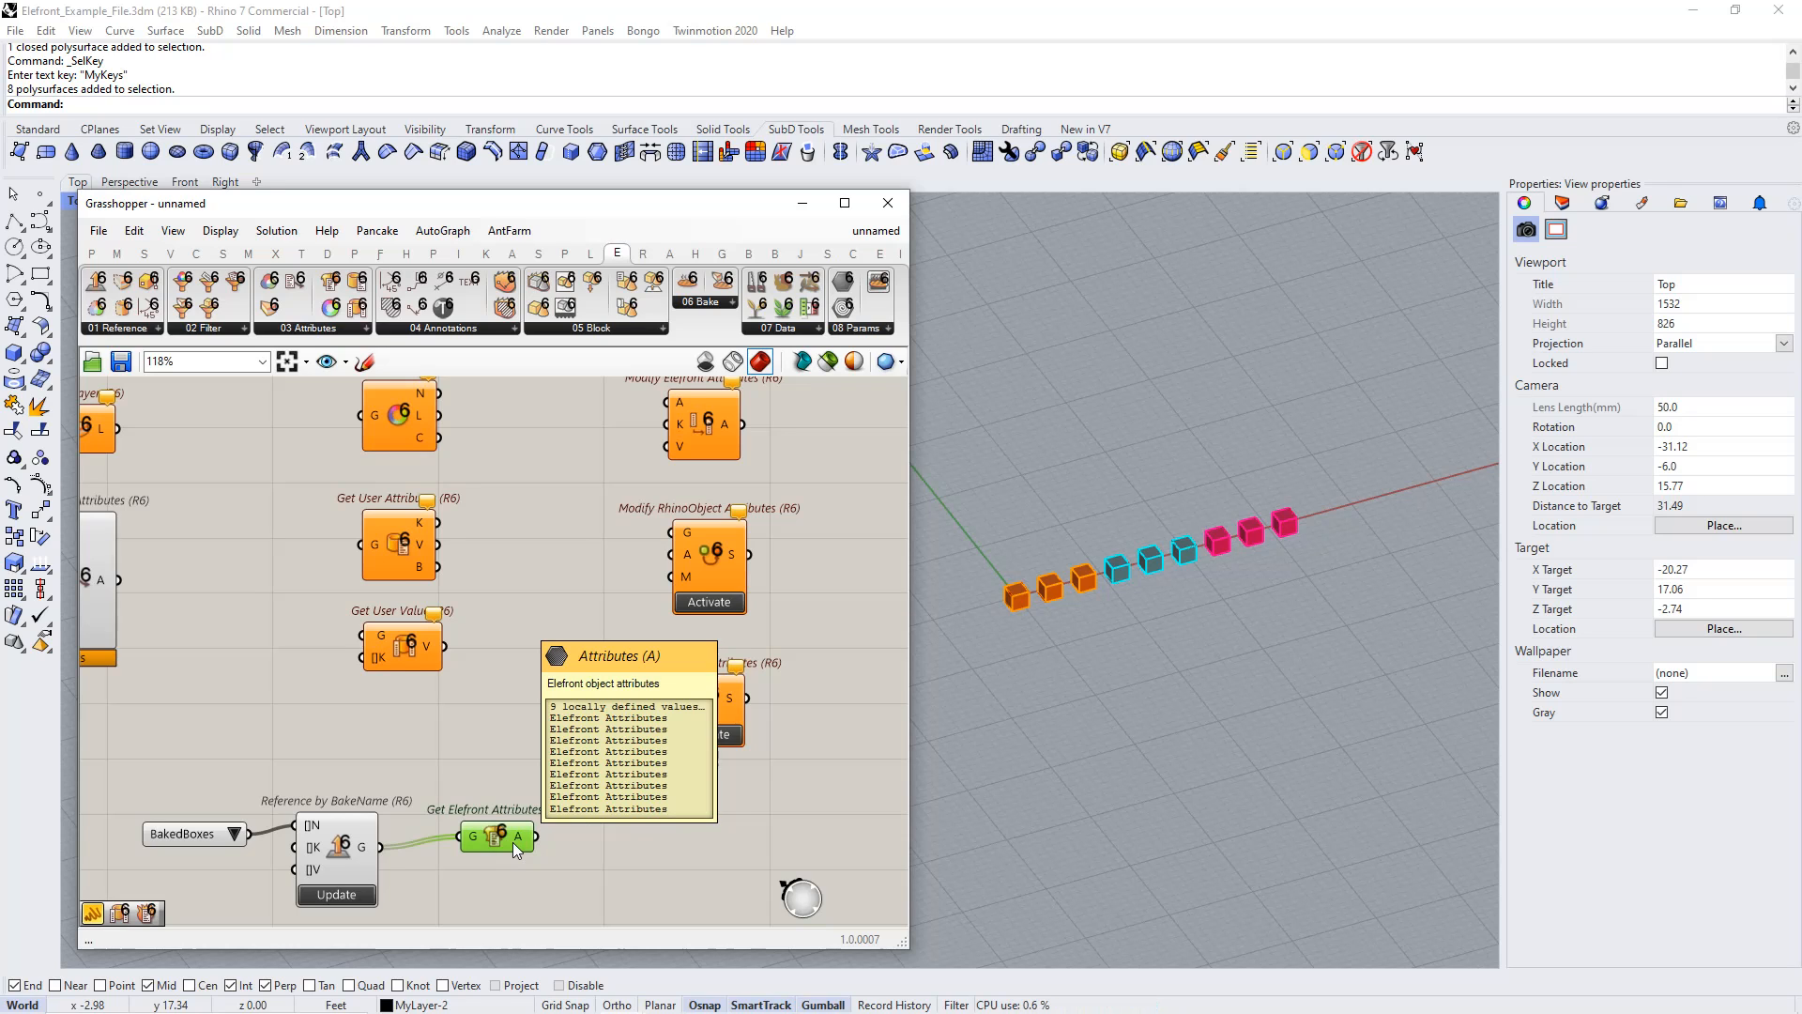
Place a copy of Get Rhino Attributes below the copied Get Elefront Attributes and connect it to the referenced geometry
{"action": "scroll", "coordinate": [512, 842], "scroll_direction": "down", "scroll_amount": 4}
{"action": "right_click_drag", "start_coordinate": [469, 795], "coordinate": [527, 807]}
{"action": "scroll", "coordinate": [539, 783], "scroll_direction": "up", "scroll_amount": 2}
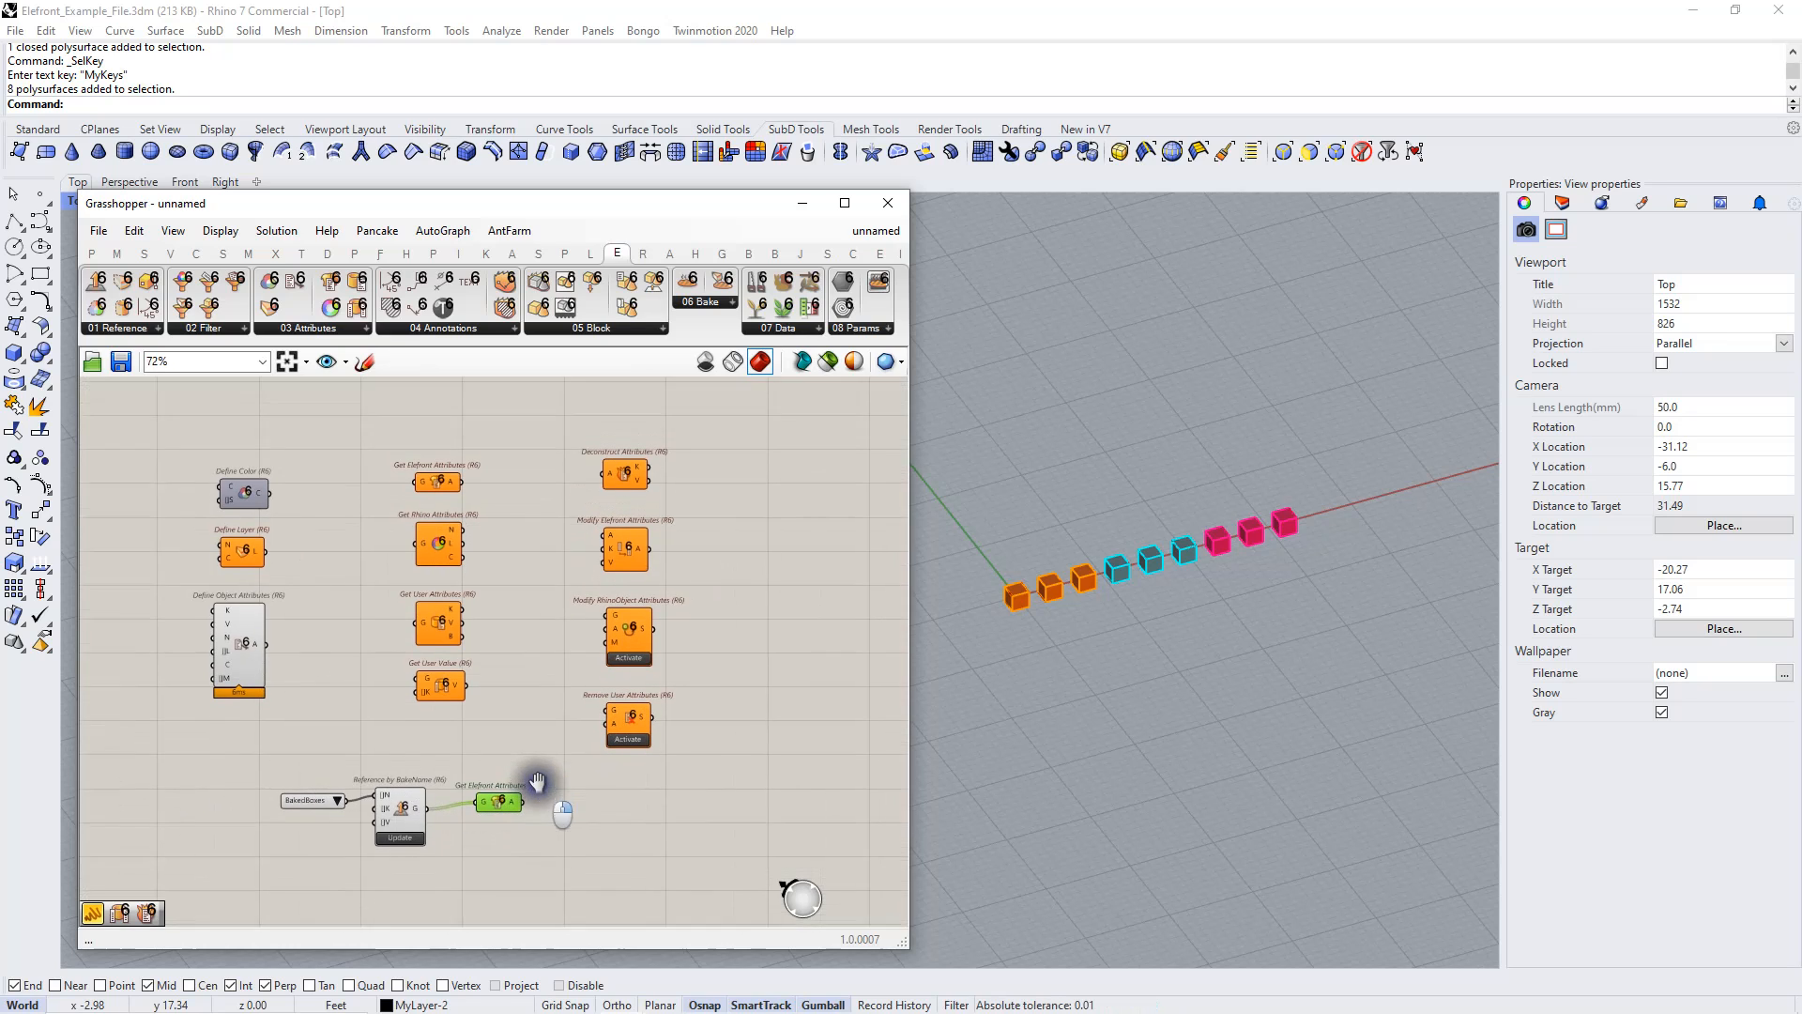
{"action": "left_click", "coordinate": [435, 519]}
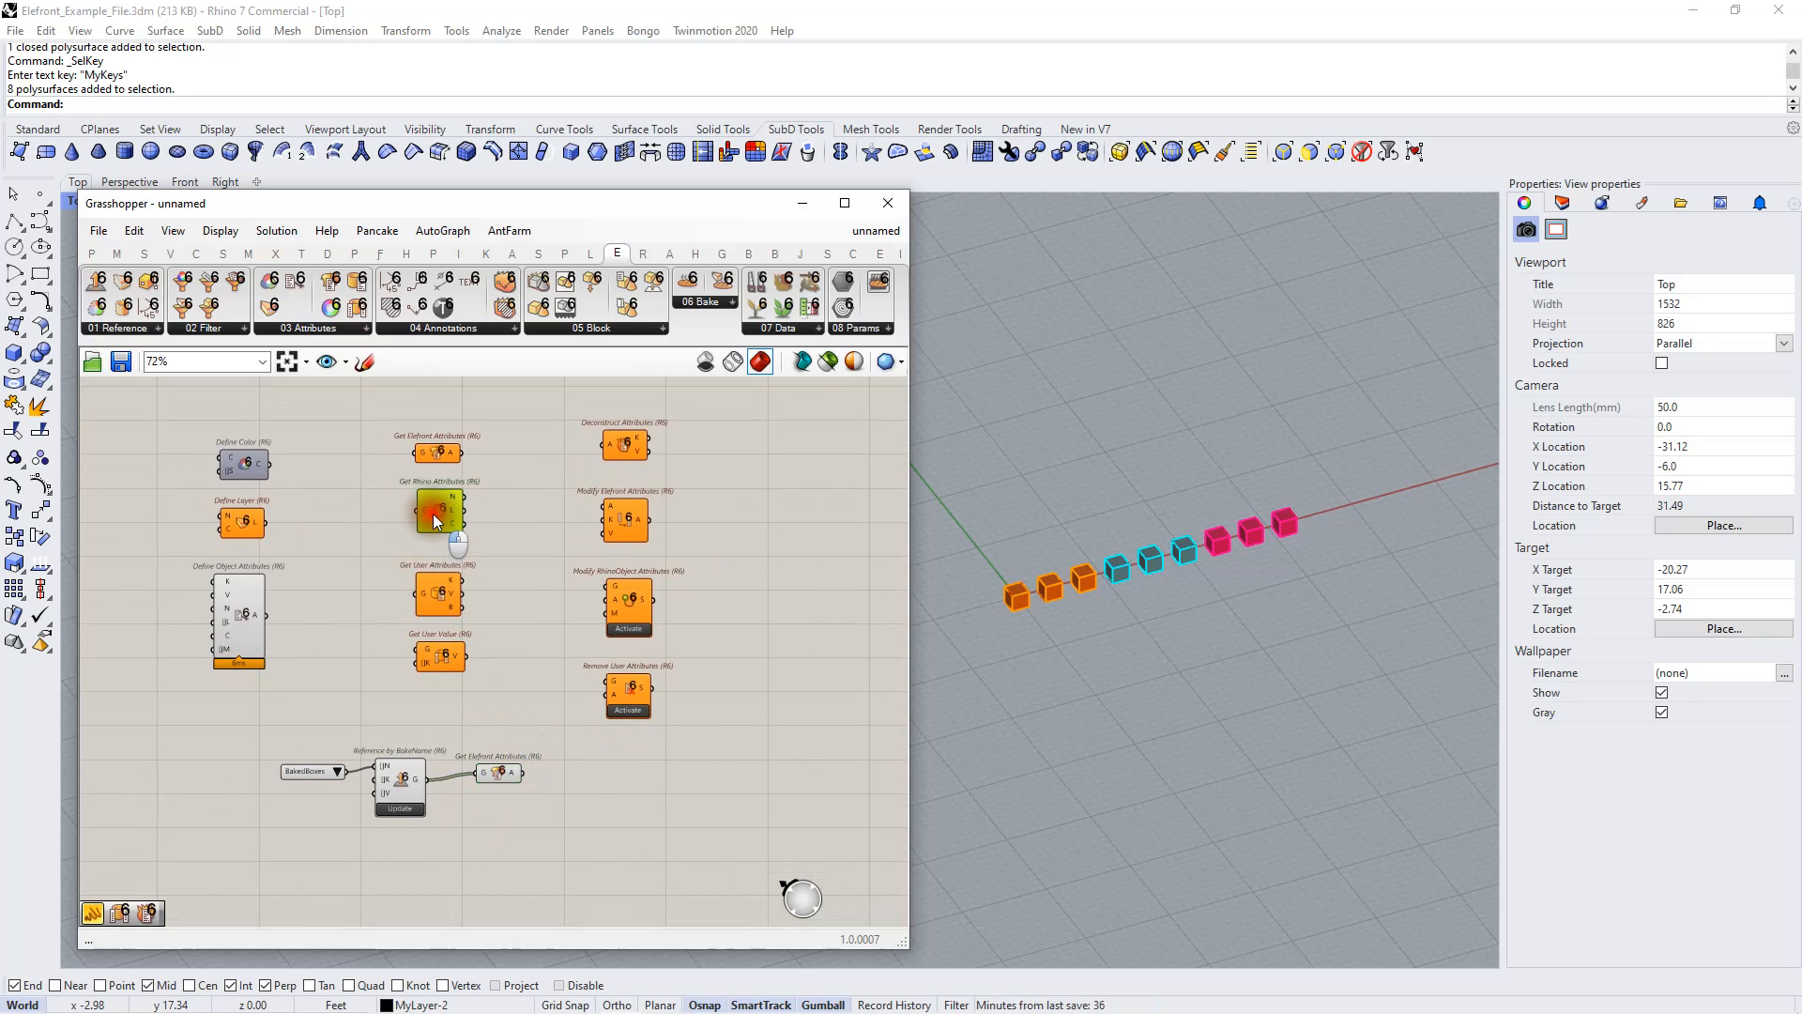
{"action": "left_click_drag", "start_coordinate": [522, 822], "coordinate": [519, 834], "text": "alt"}
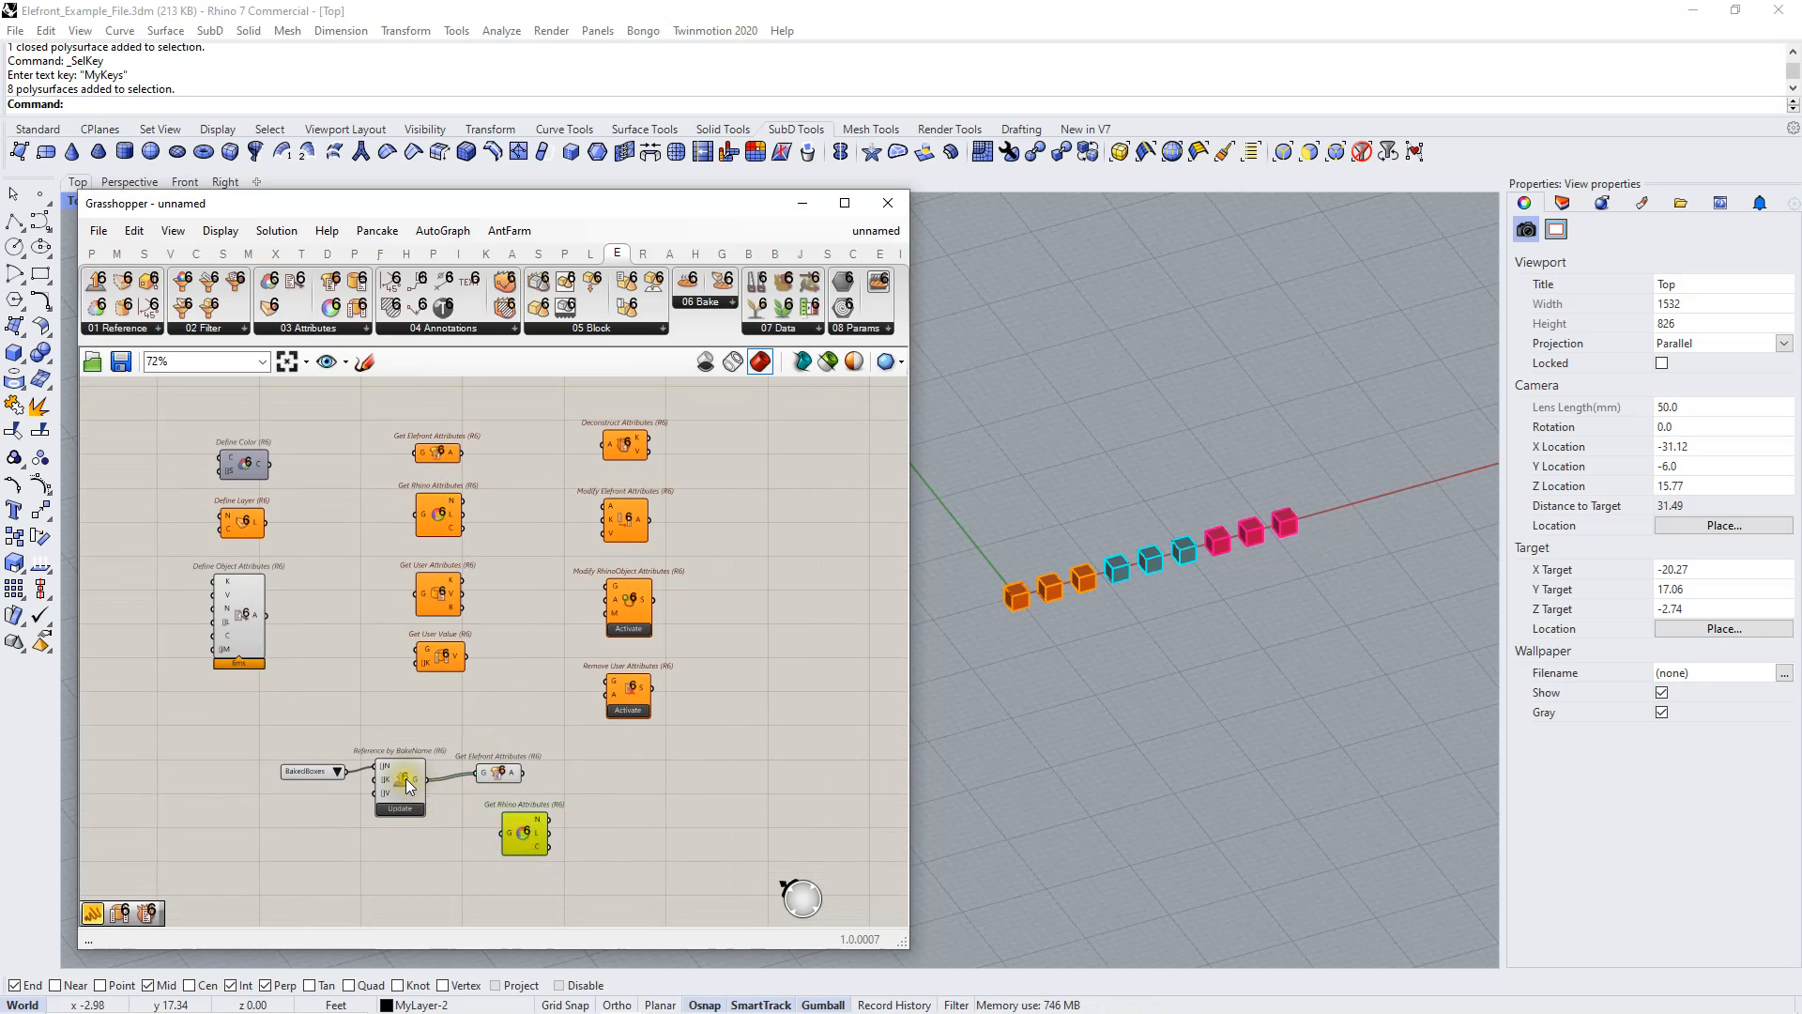
{"action": "left_click_drag", "start_coordinate": [520, 842], "coordinate": [505, 835]}
{"action": "scroll", "coordinate": [513, 841], "scroll_direction": "up", "scroll_amount": 3}
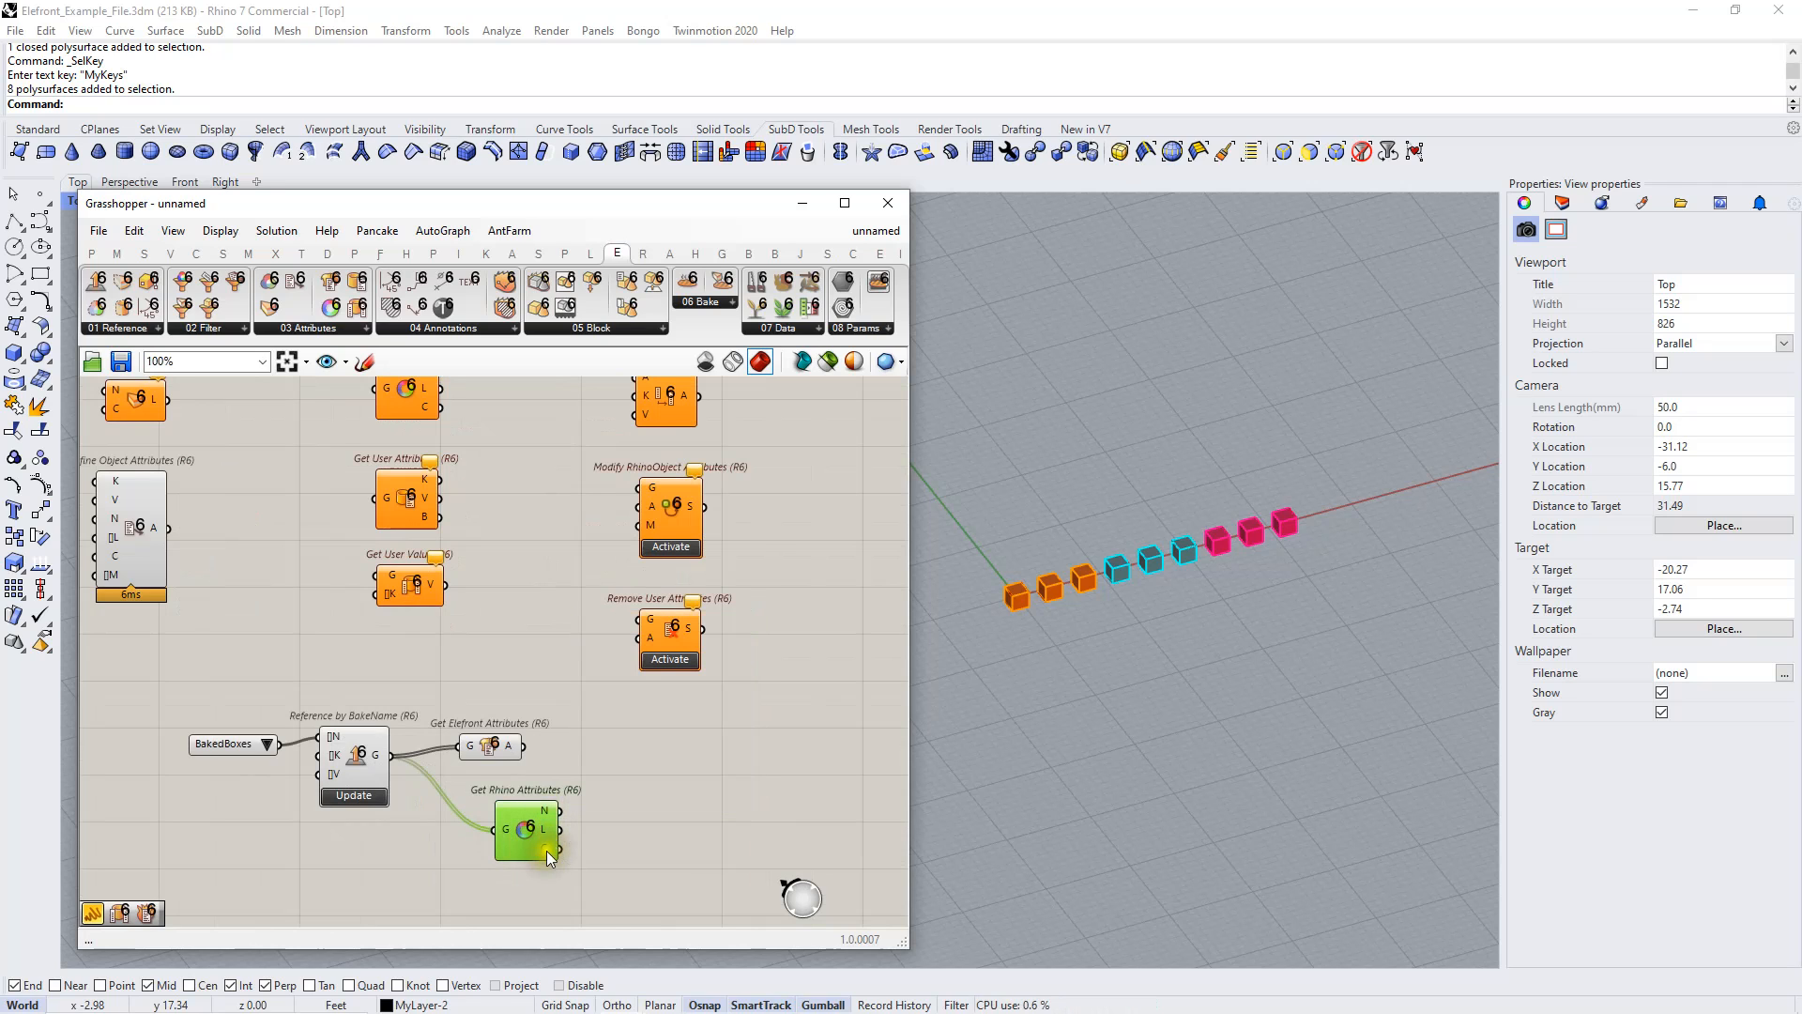
{"action": "scroll", "coordinate": [544, 859], "scroll_direction": "up", "scroll_amount": 5}
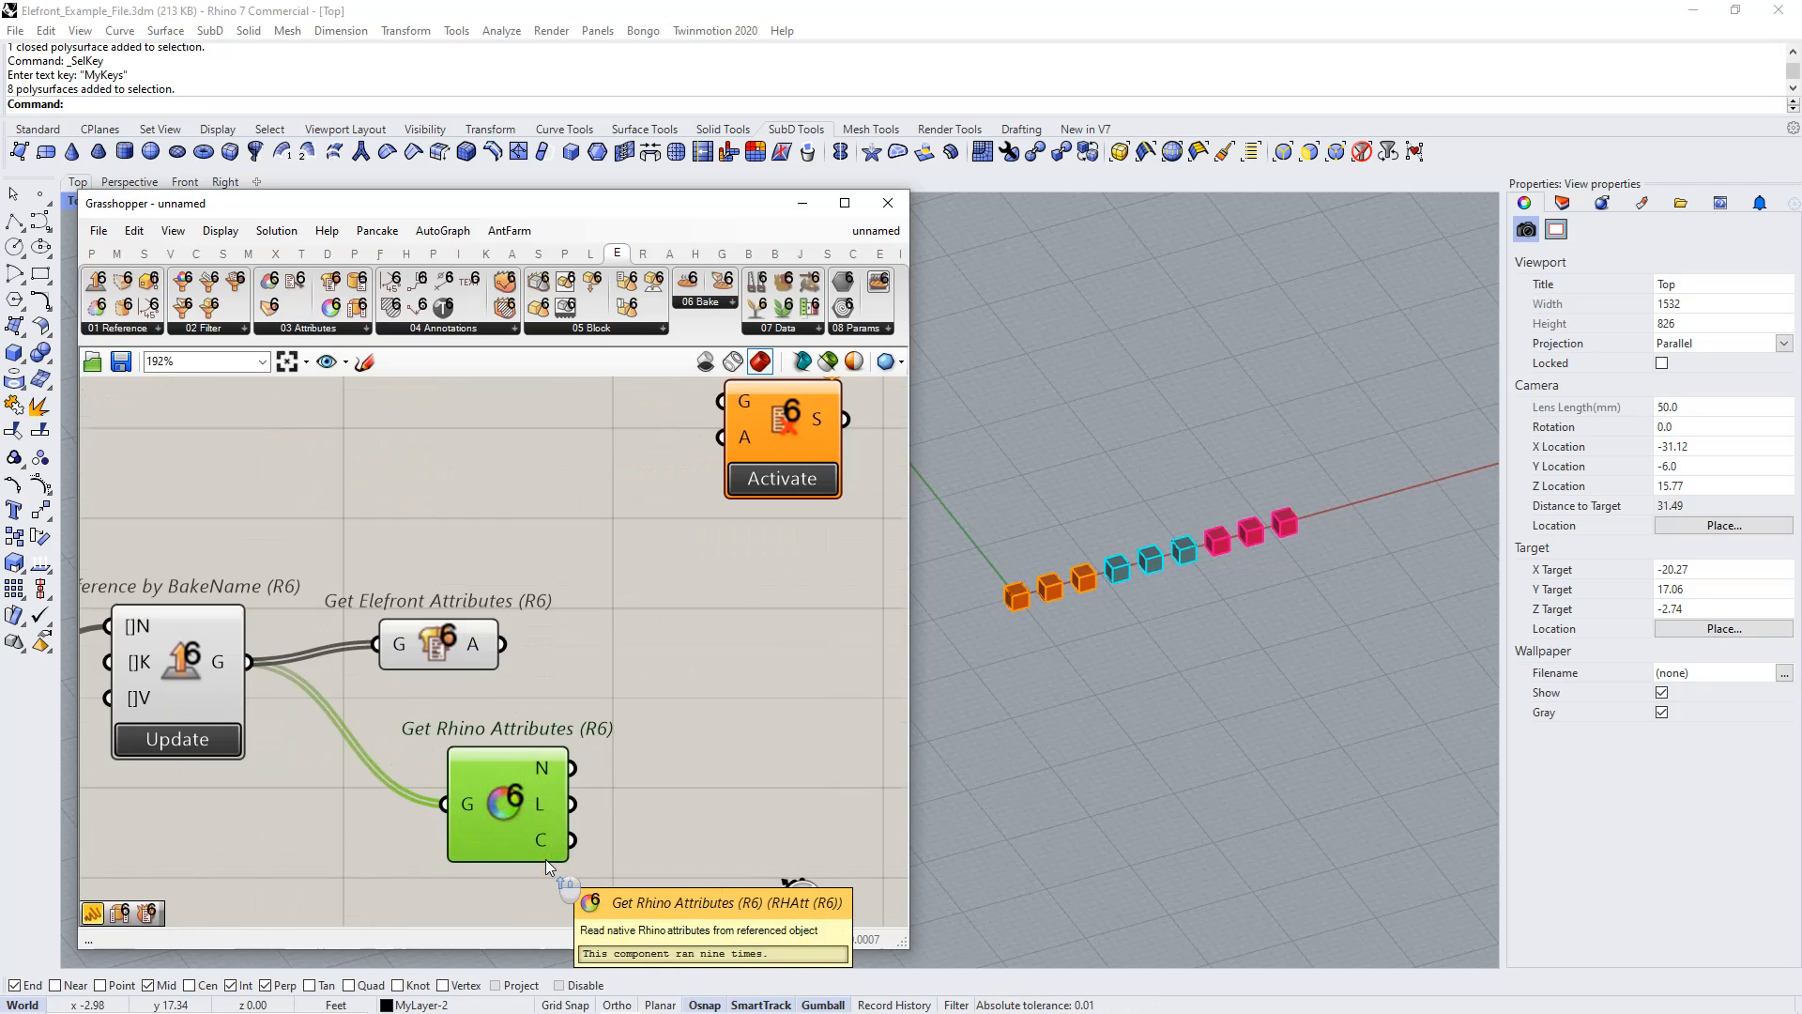
Delete the copied Get Rhino Attributes component connected to Reference by BakeName
{"action": "scroll", "coordinate": [529, 854], "scroll_direction": "down", "scroll_amount": 3}
{"action": "scroll", "coordinate": [529, 849], "scroll_direction": "down", "scroll_amount": 3}
{"action": "right_click_drag", "start_coordinate": [501, 695], "coordinate": [496, 743]}
{"action": "left_click", "coordinate": [499, 689]}
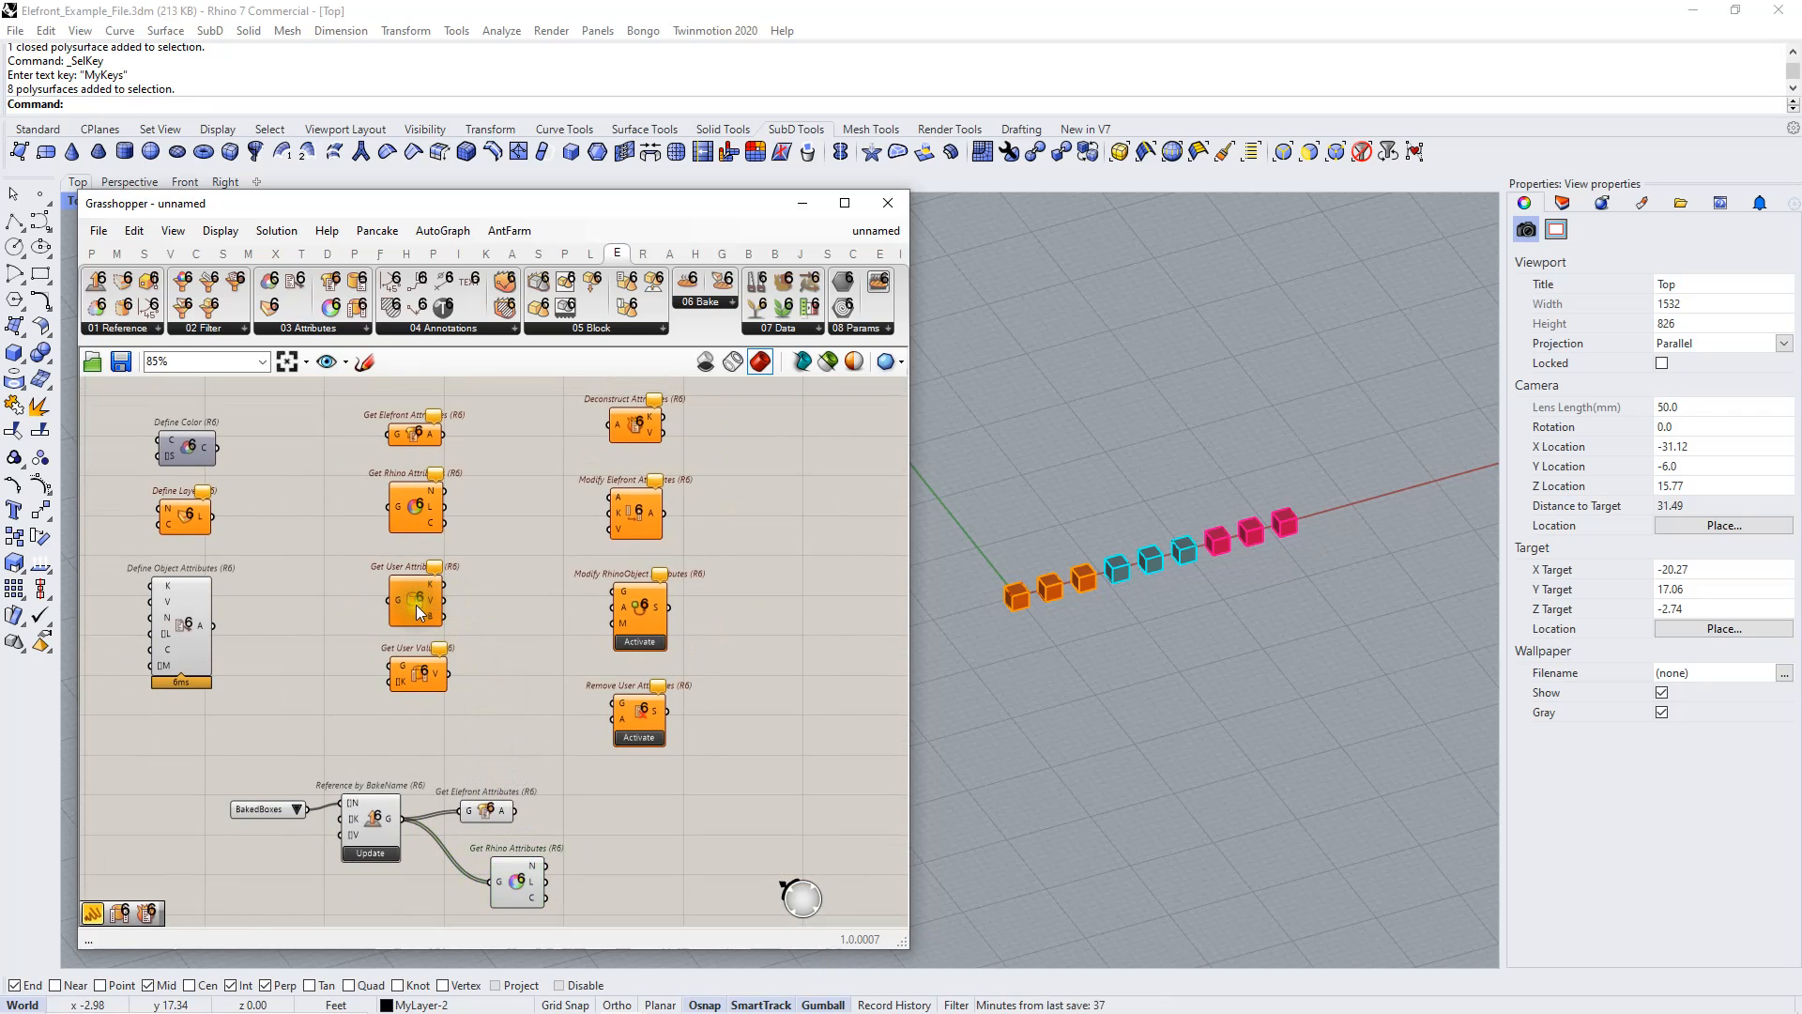
{"action": "right_click_drag", "start_coordinate": [407, 677], "coordinate": [381, 613]}
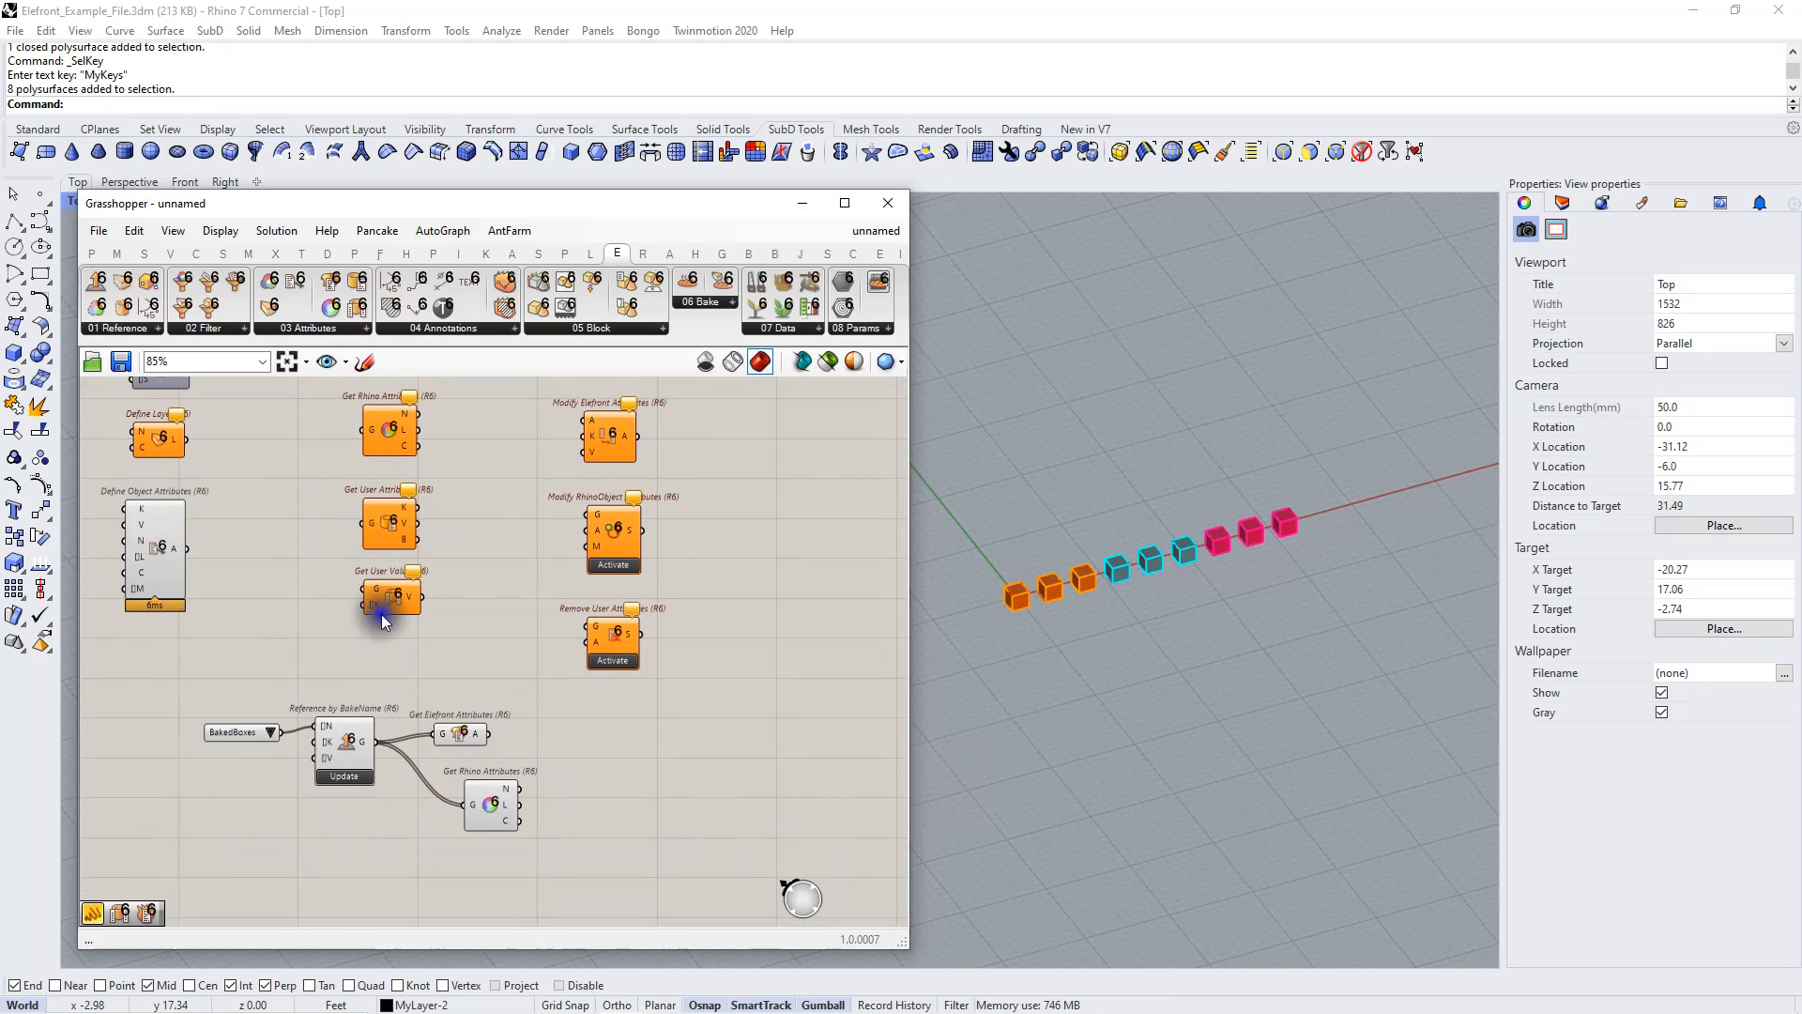
{"action": "left_click_drag", "start_coordinate": [515, 695], "coordinate": [473, 865]}
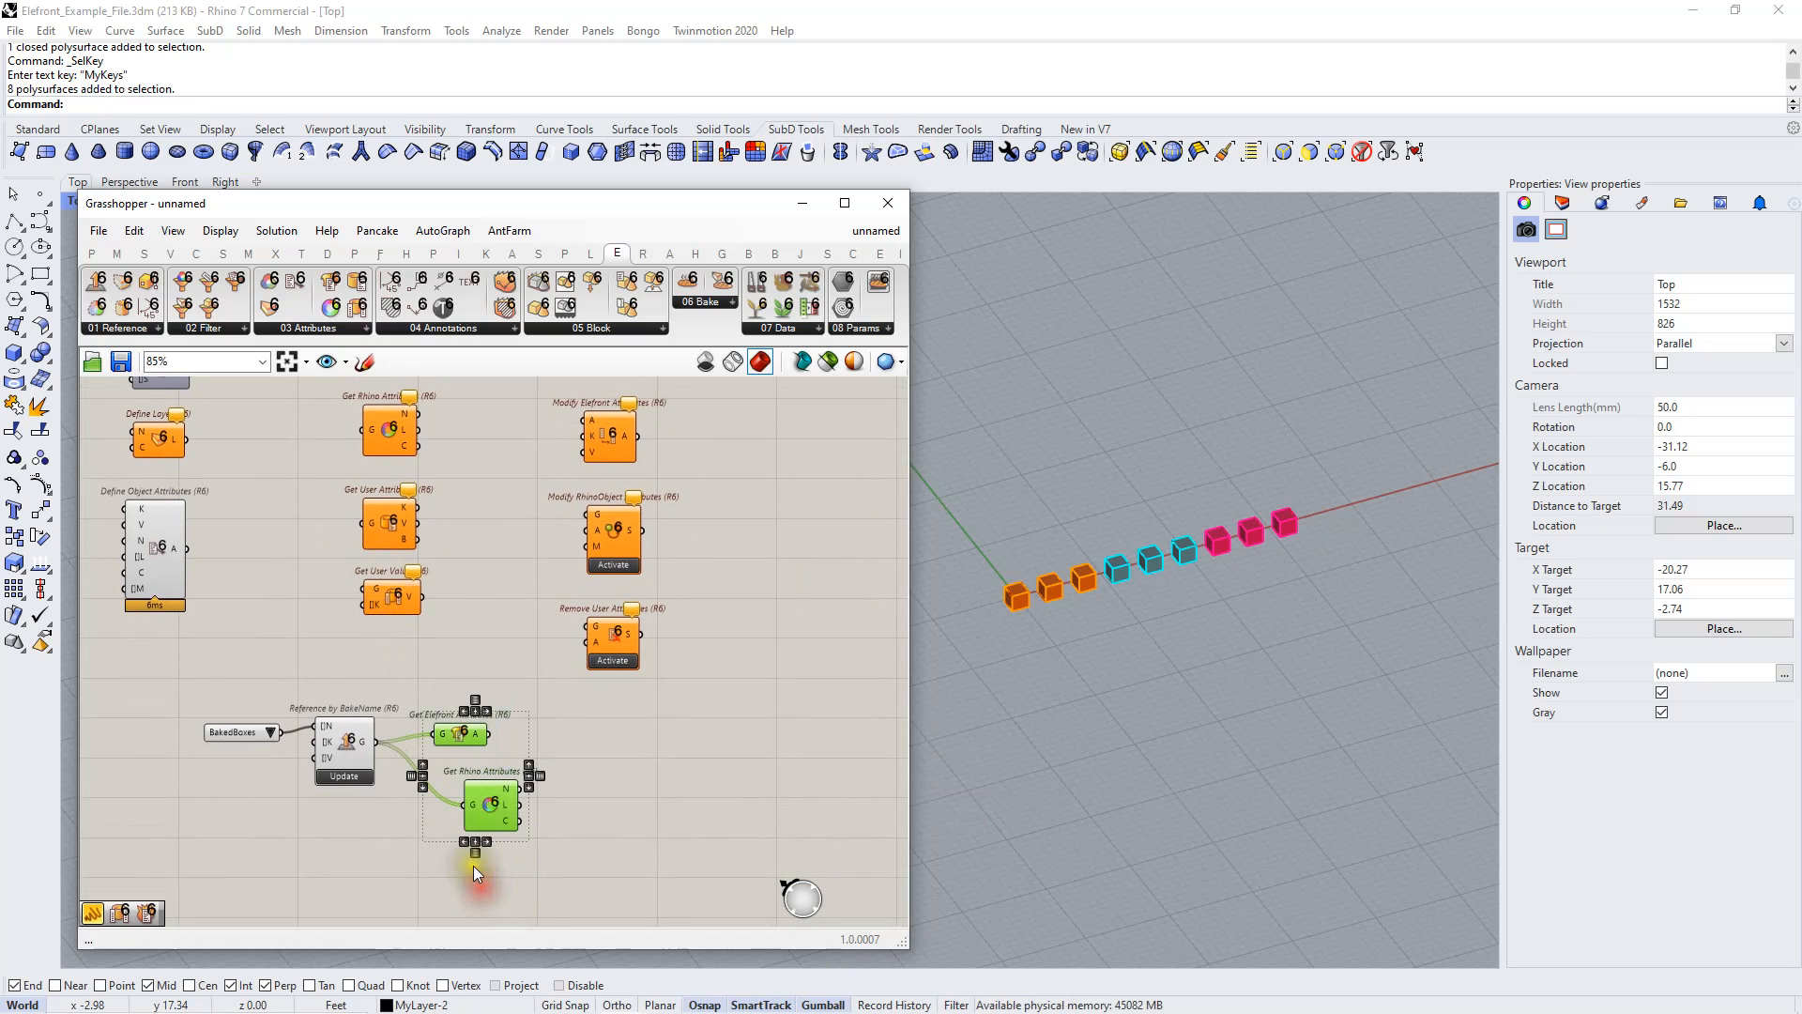
{"action": "left_click", "coordinate": [617, 797]}
{"action": "left_click", "coordinate": [494, 804]}
{"action": "key", "text": "Delete"}
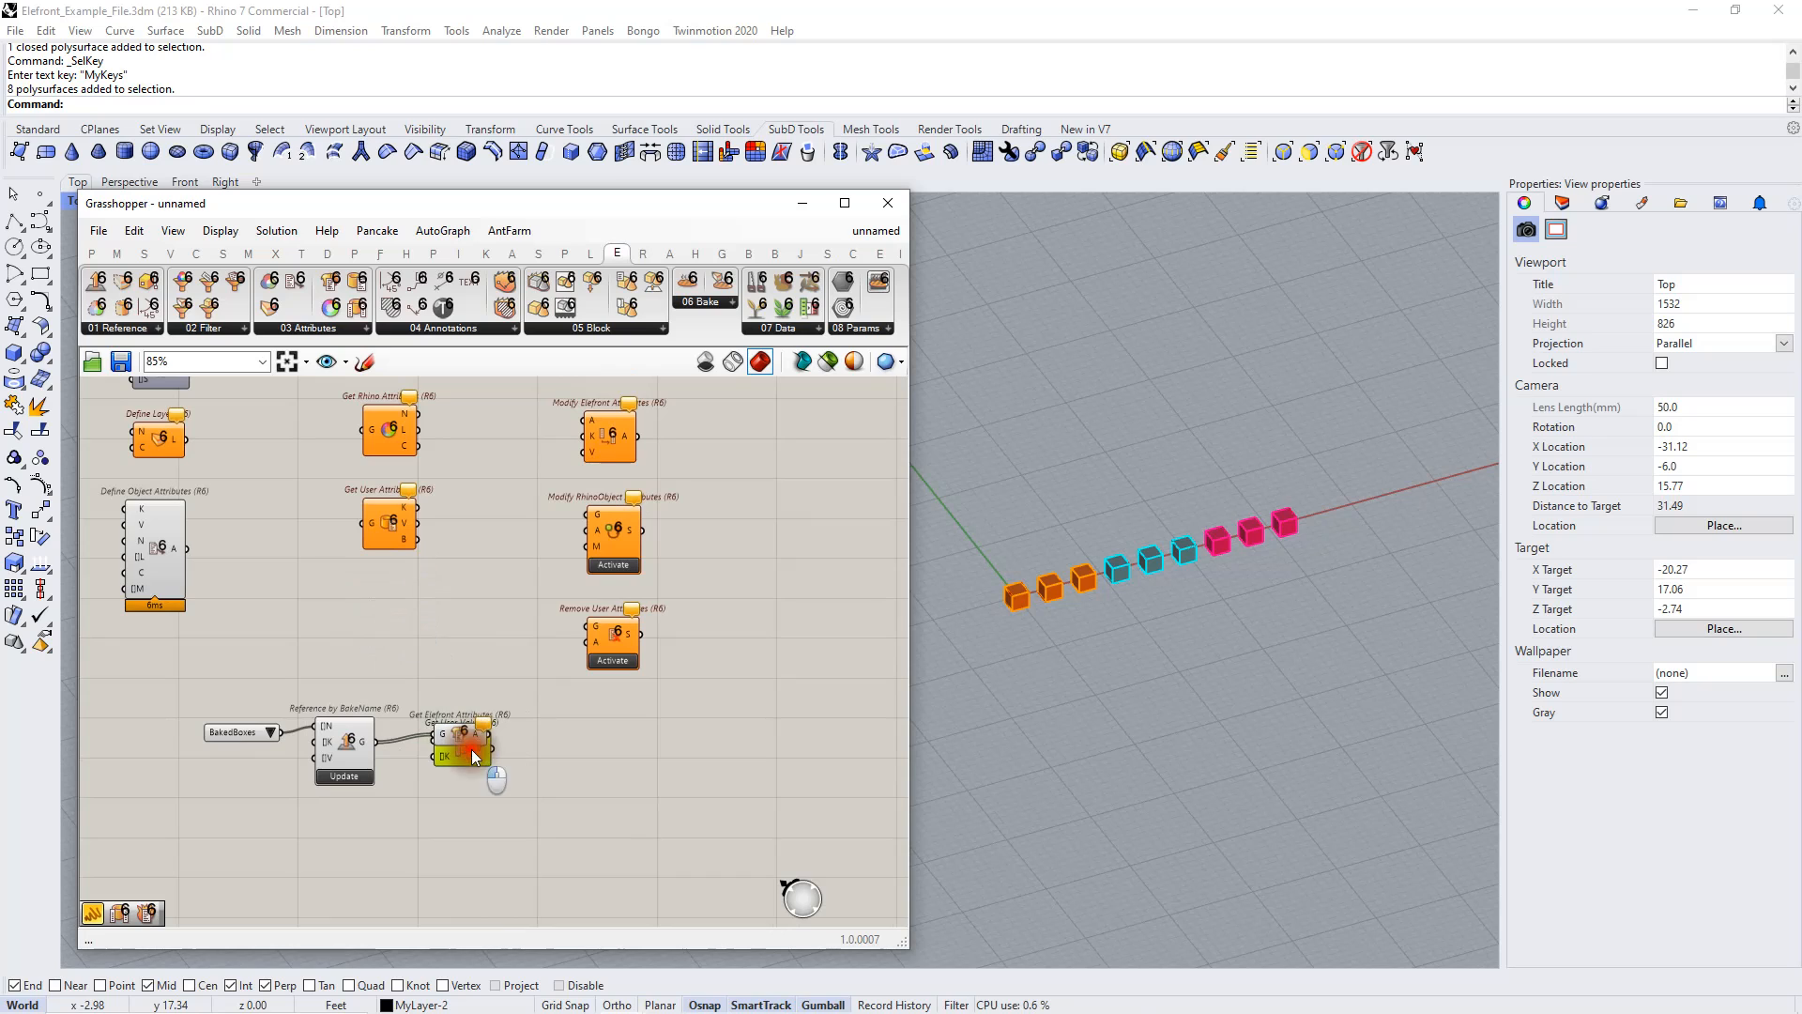
Place a copy of Get User Value fed by the referenced geometry, with a Value List set to MyKeys on its key input
{"action": "left_click_drag", "start_coordinate": [497, 861], "coordinate": [462, 829]}
{"action": "key", "text": "alt"}
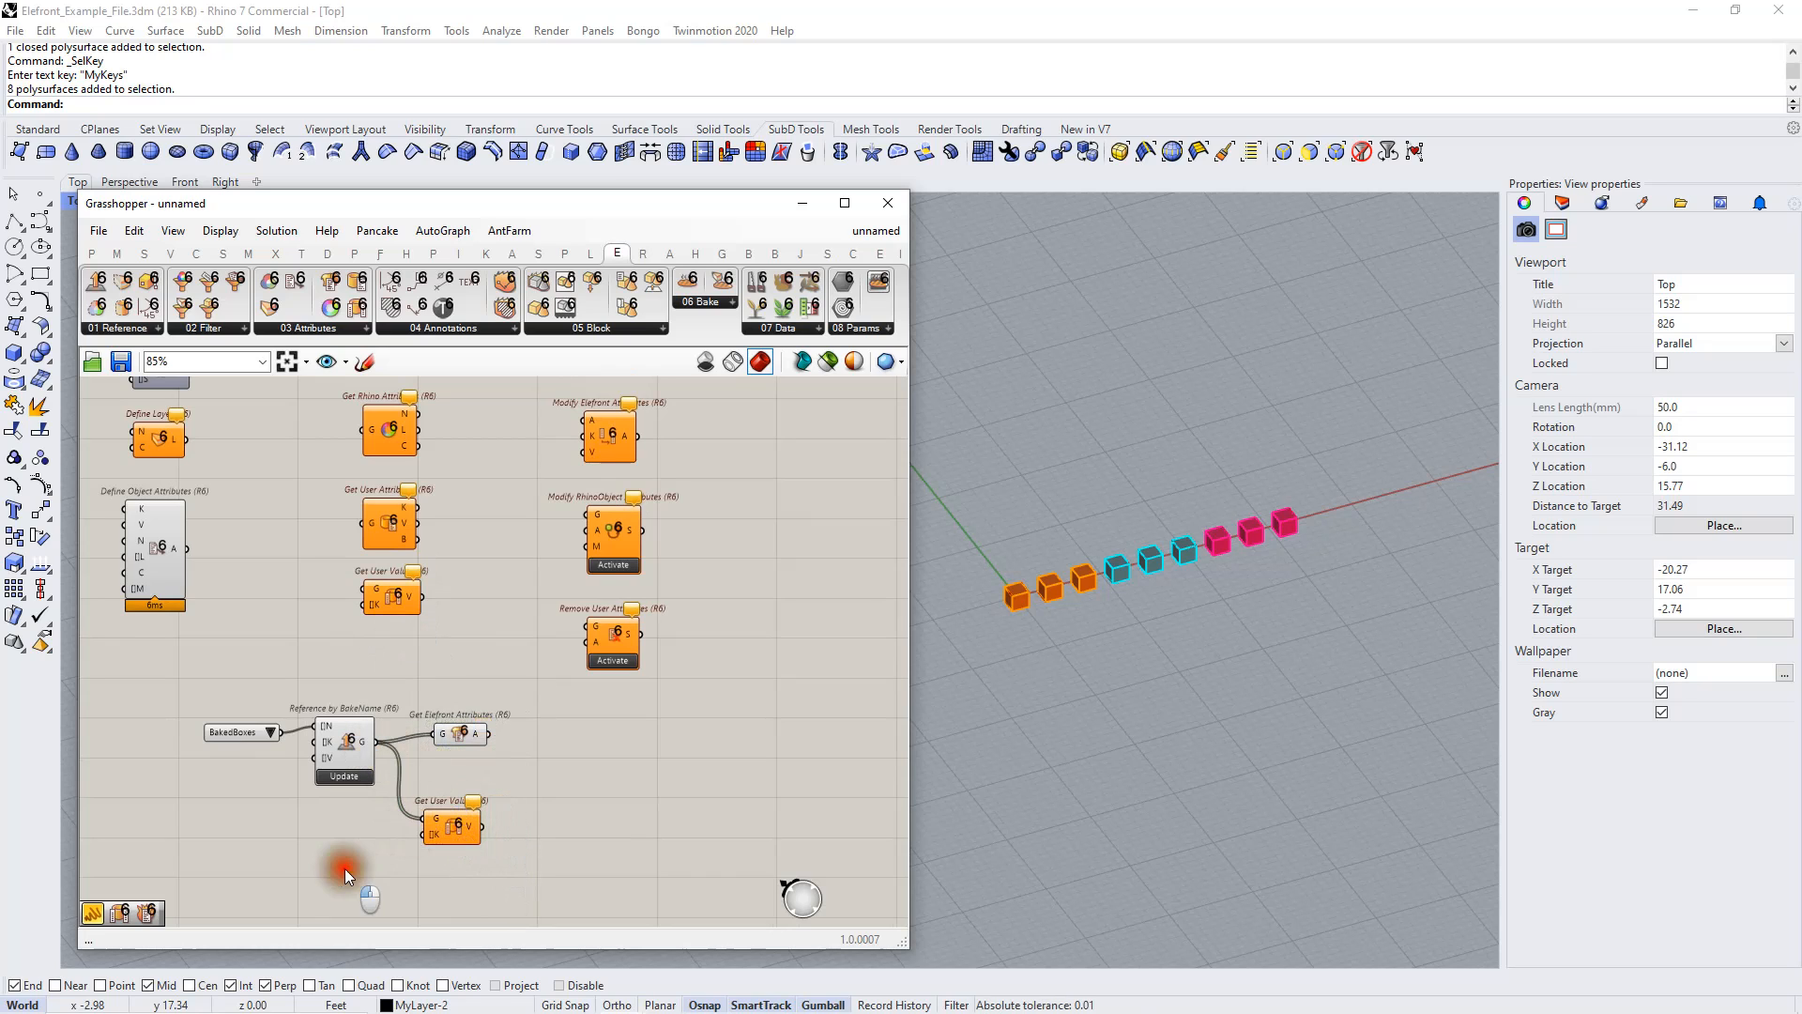
{"action": "double_click", "coordinate": [345, 869]}
{"action": "type", "text": "value"}
{"action": "key", "text": "Return"}
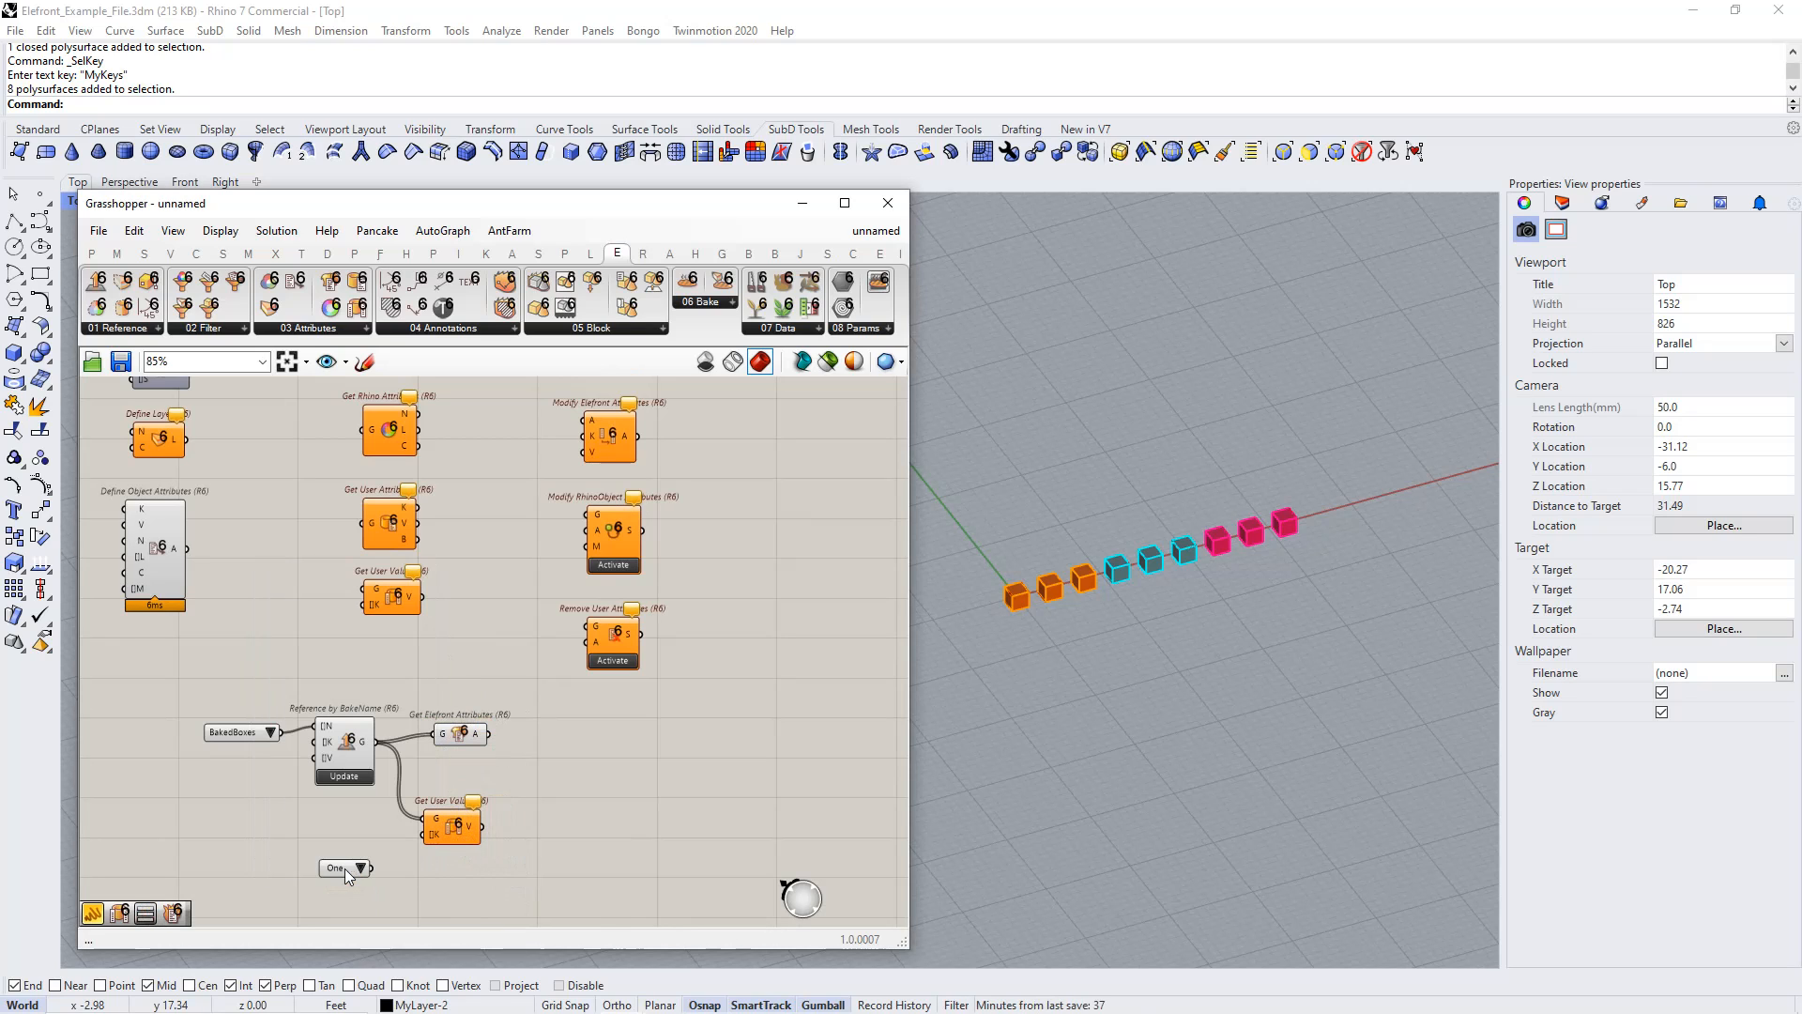
{"action": "left_click", "coordinate": [400, 878]}
{"action": "left_click_drag", "start_coordinate": [372, 870], "coordinate": [428, 835]}
{"action": "left_click_drag", "start_coordinate": [346, 877], "coordinate": [362, 823]}
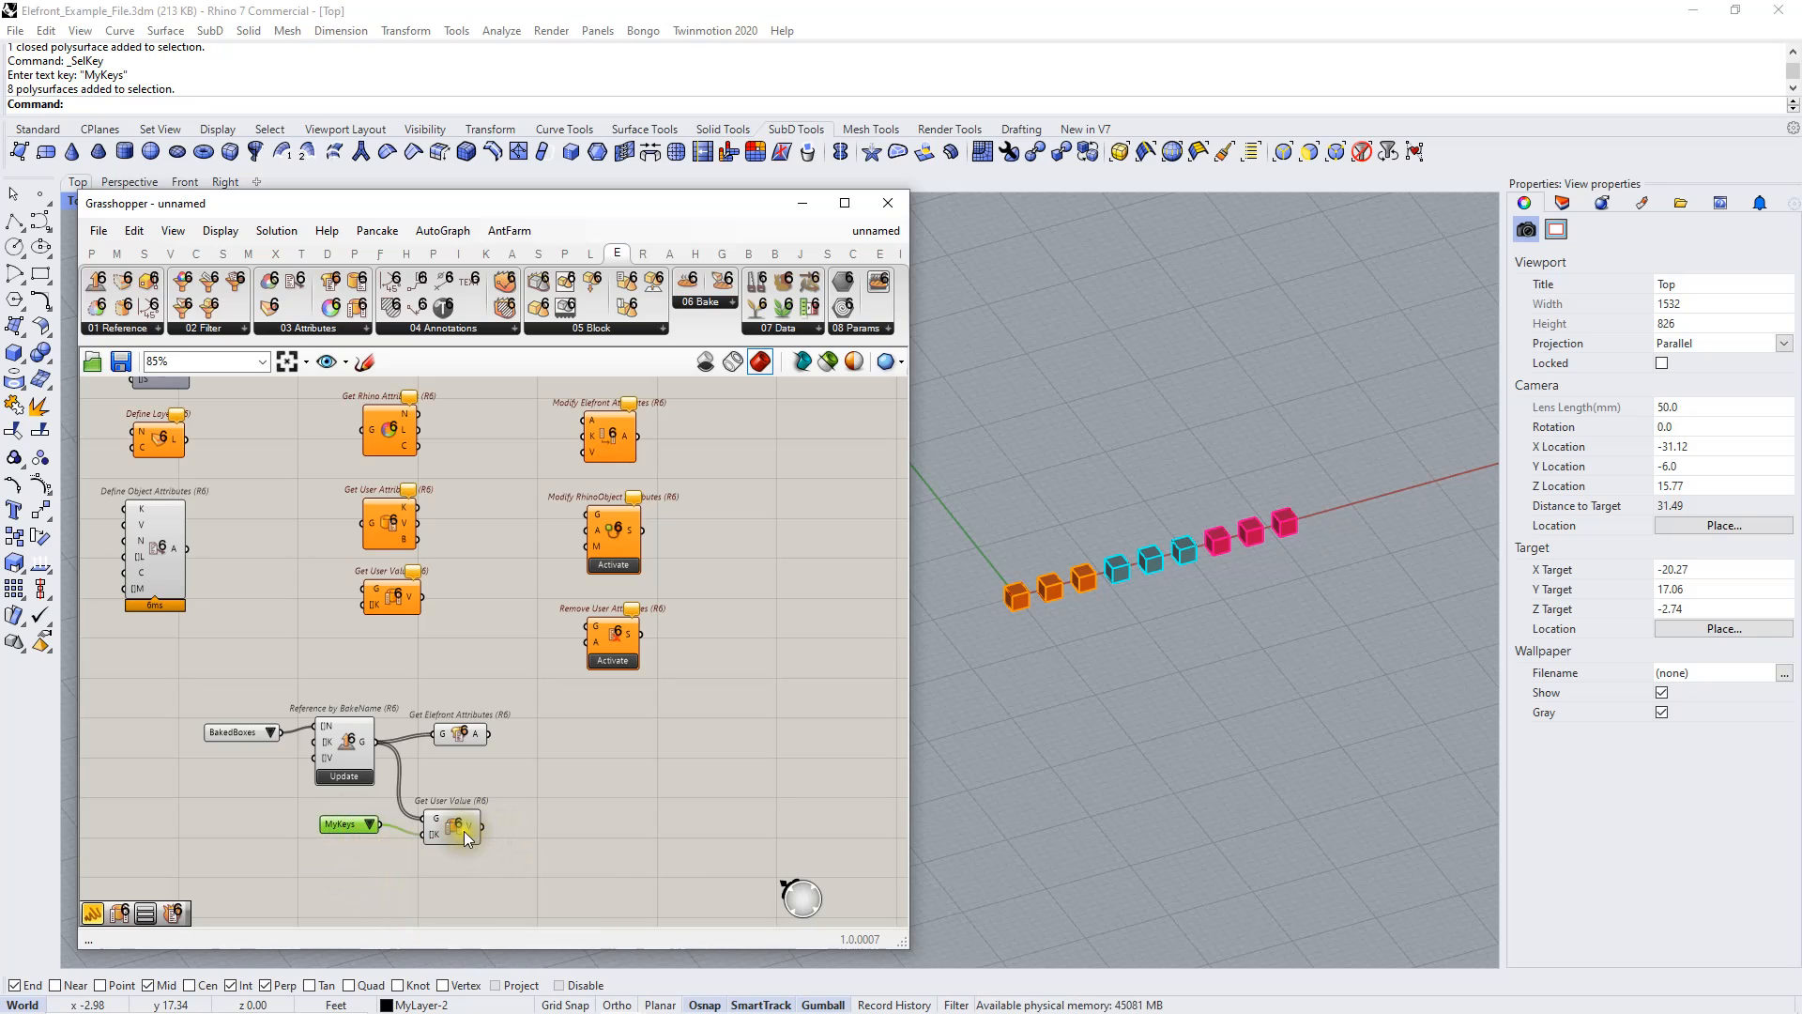
Add a Panel connected to the value output of Get User Value and enlarge it to fit all entries
{"action": "double_click", "coordinate": [531, 824]}
{"action": "type", "text": "panel"}
{"action": "key", "text": "Return"}
{"action": "mouse_move", "coordinate": [521, 825]}
{"action": "left_mouse_down"}
{"action": "mouse_move", "coordinate": [583, 812]}
{"action": "mouse_move", "coordinate": [525, 812]}
{"action": "left_mouse_up"}
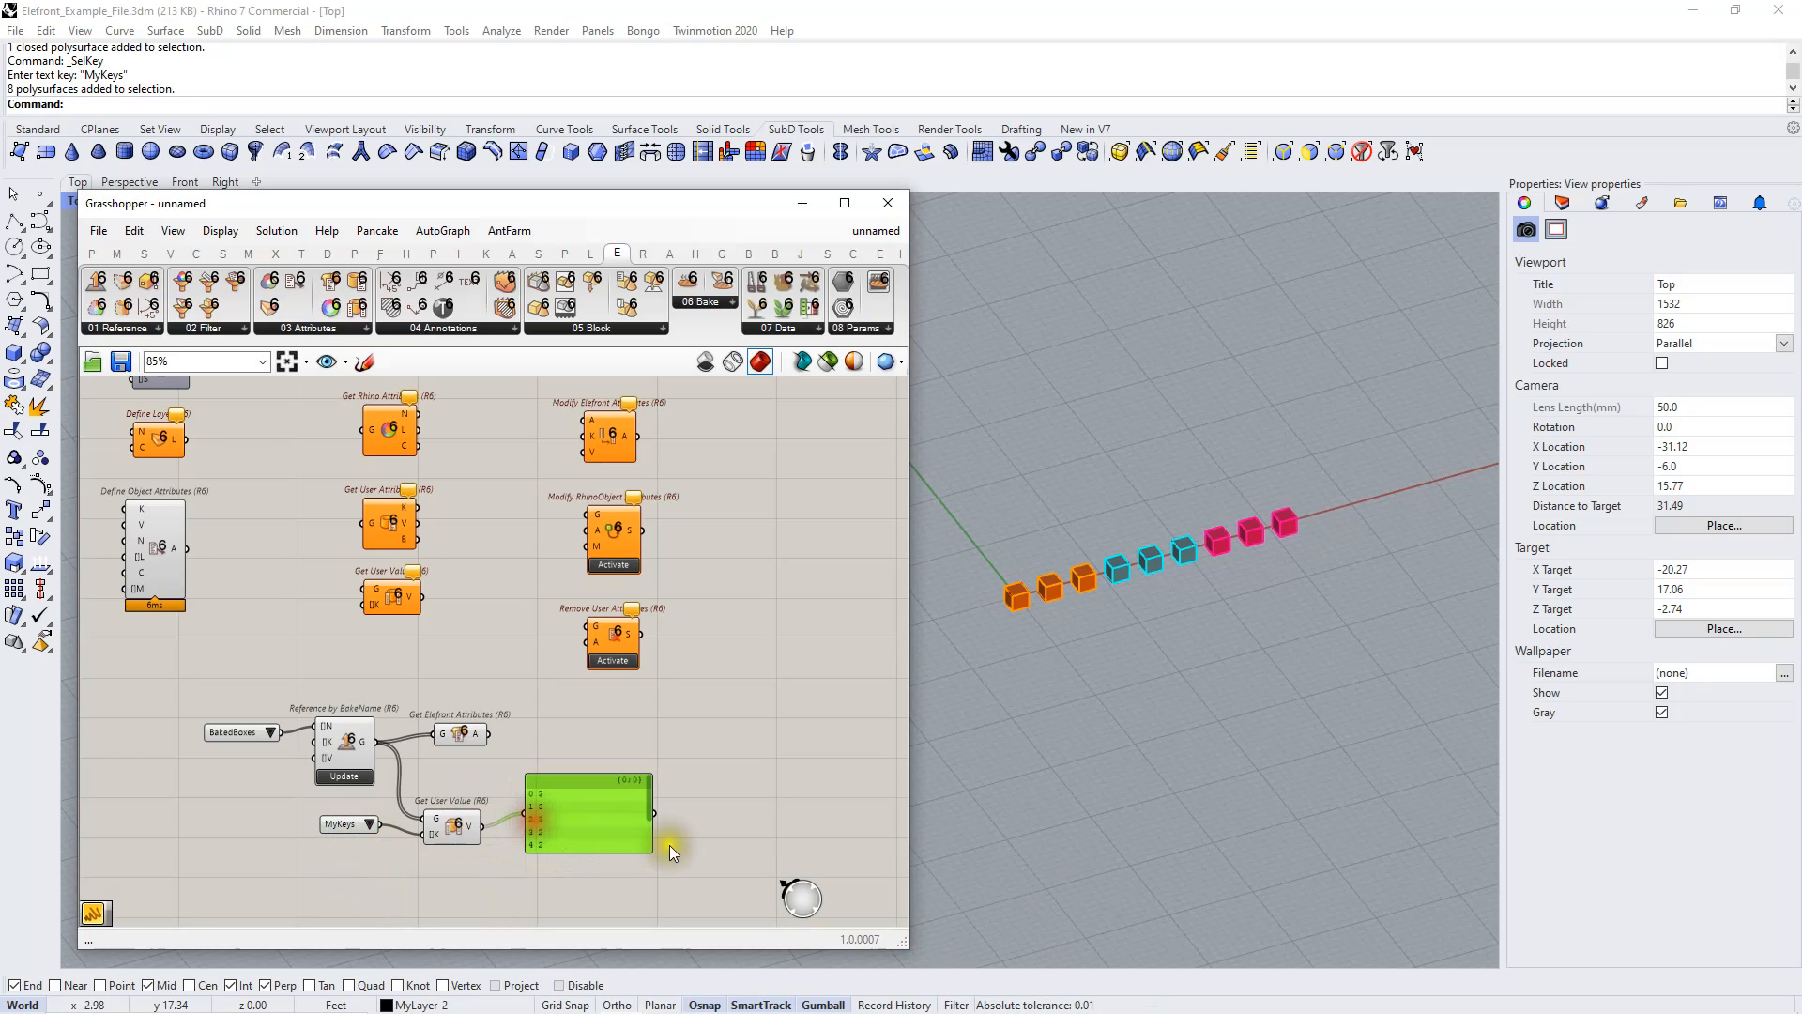
{"action": "left_click_drag", "start_coordinate": [657, 850], "coordinate": [636, 904]}
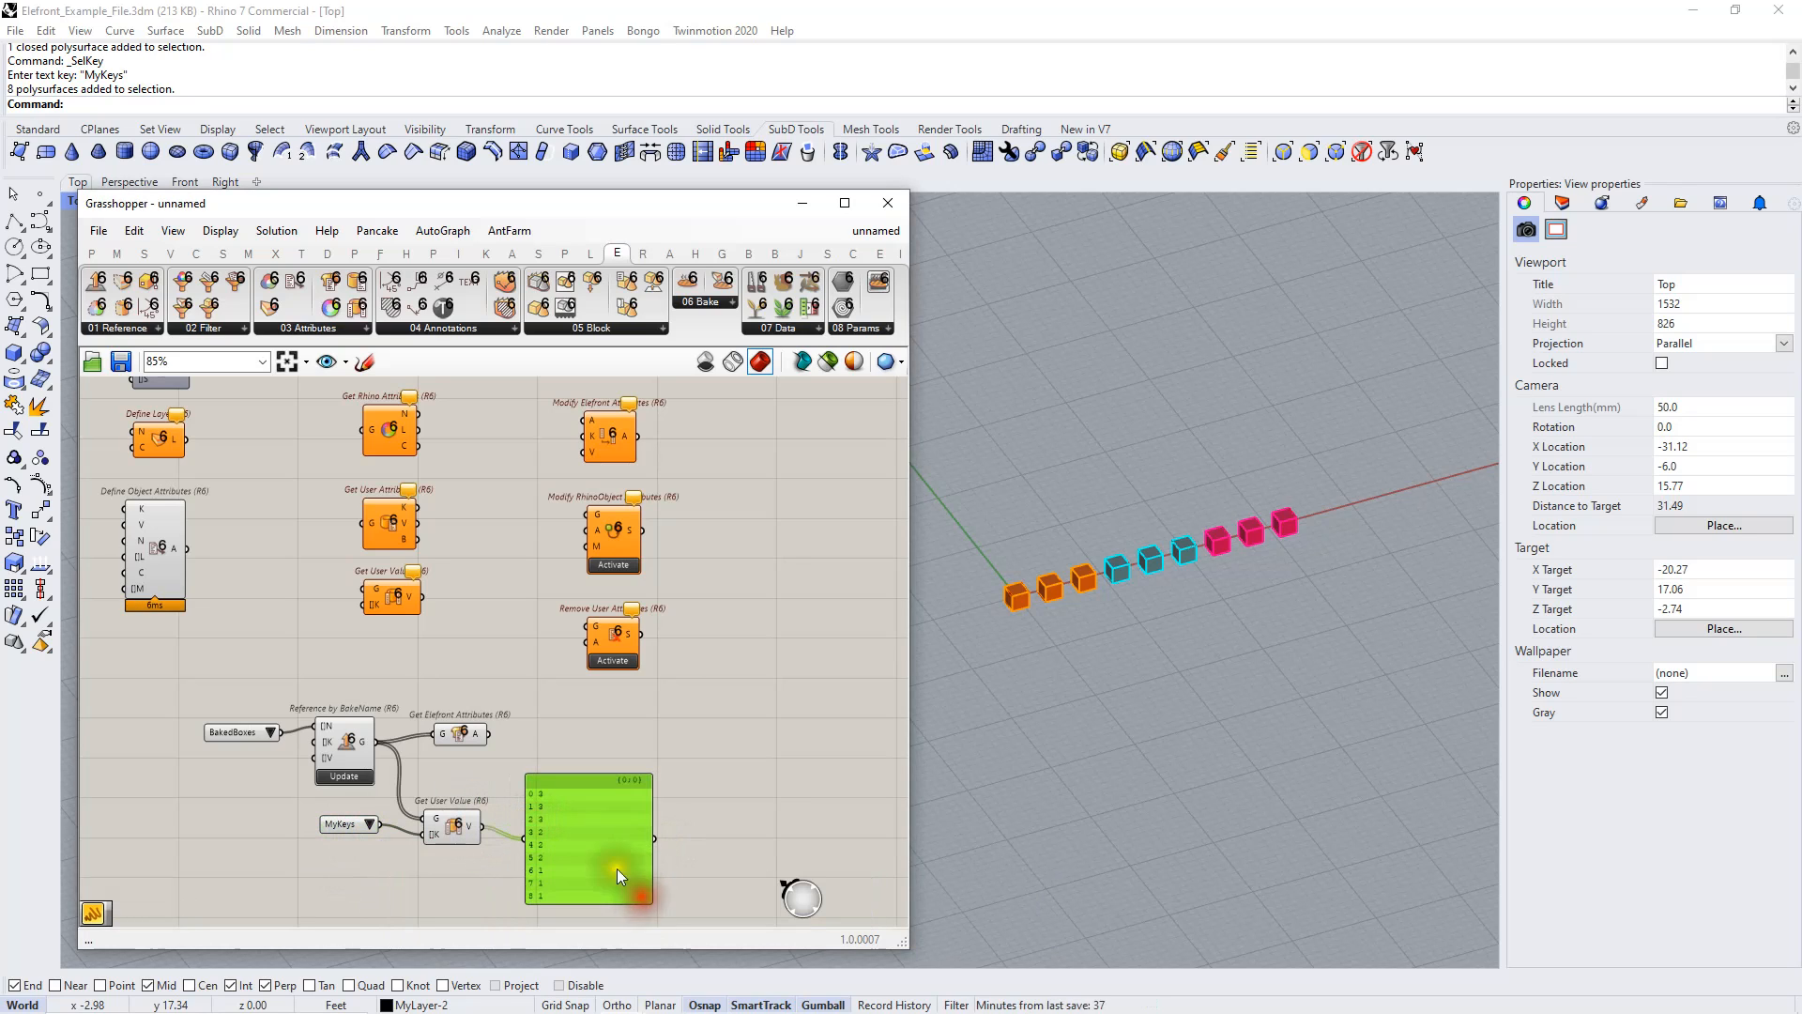
Replace the Get User Value copy, its Value List and Panel with a copy of Get User Attributes fed by the referenced geometry
{"action": "left_click_drag", "start_coordinate": [709, 816], "coordinate": [318, 914]}
{"action": "key", "text": "Delete"}
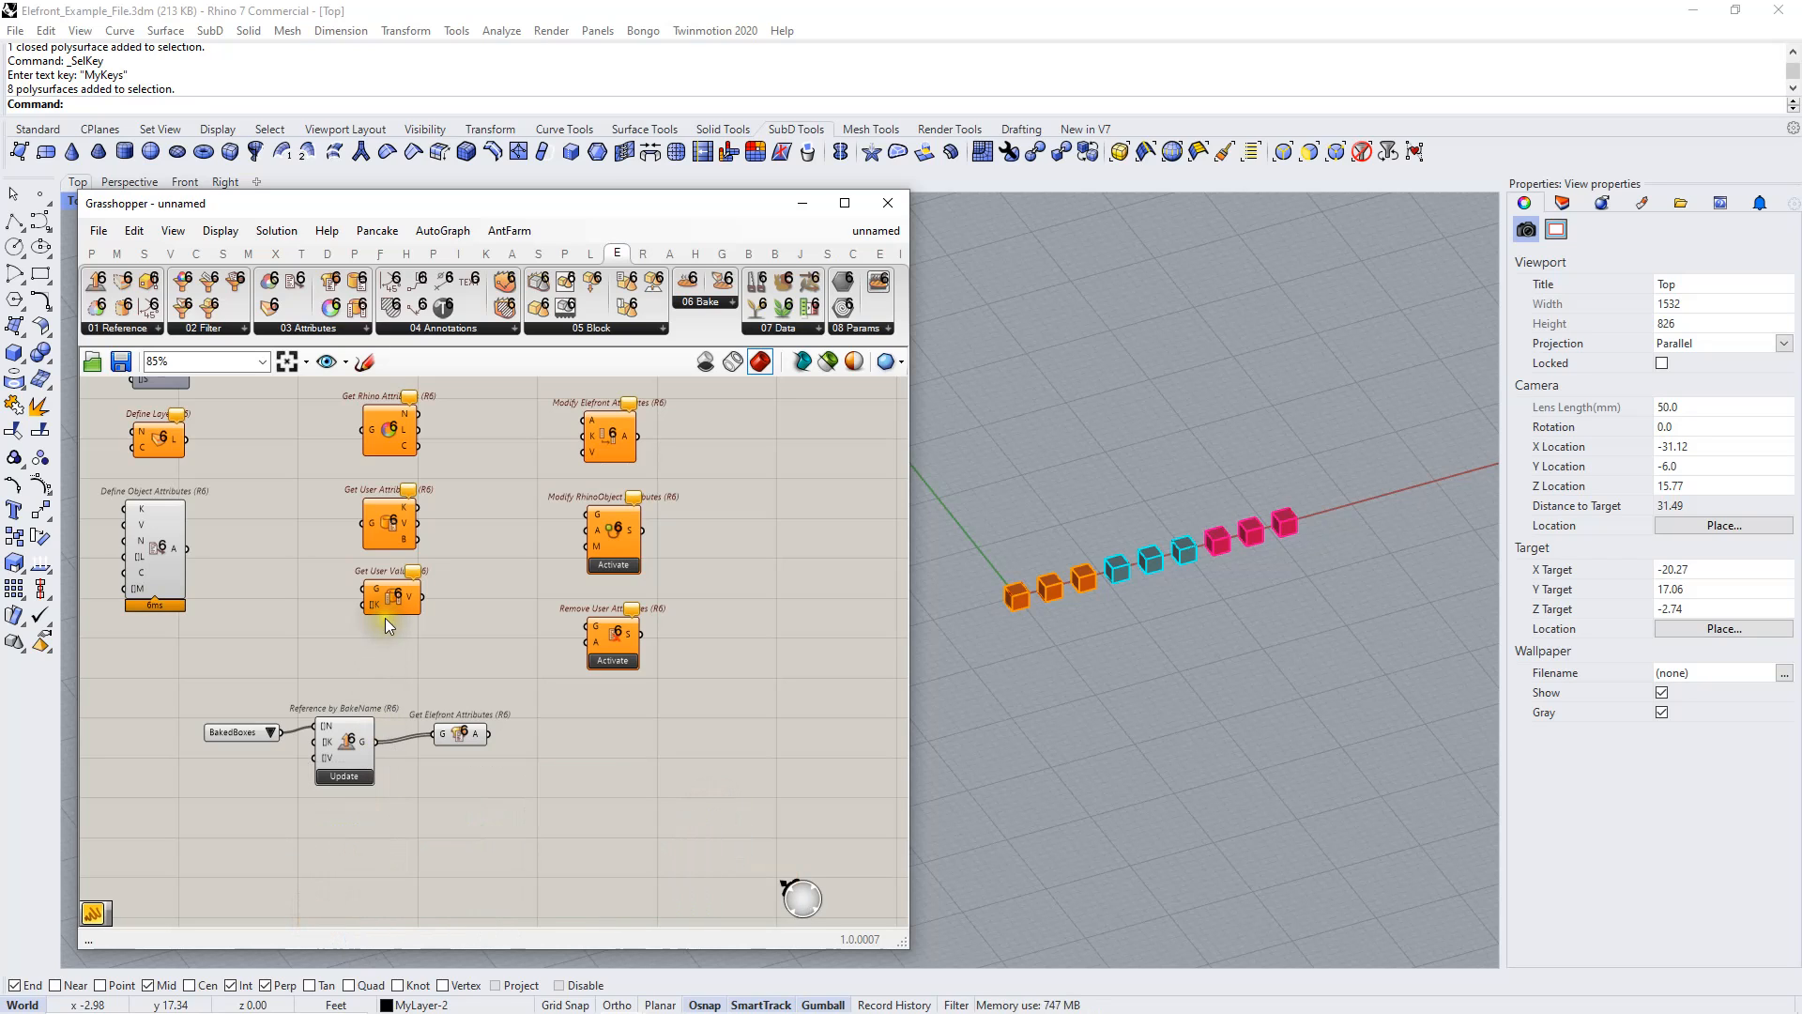
{"action": "left_click_drag", "start_coordinate": [390, 523], "coordinate": [481, 814], "text": "alt"}
{"action": "left_click_drag", "start_coordinate": [374, 741], "coordinate": [454, 810]}
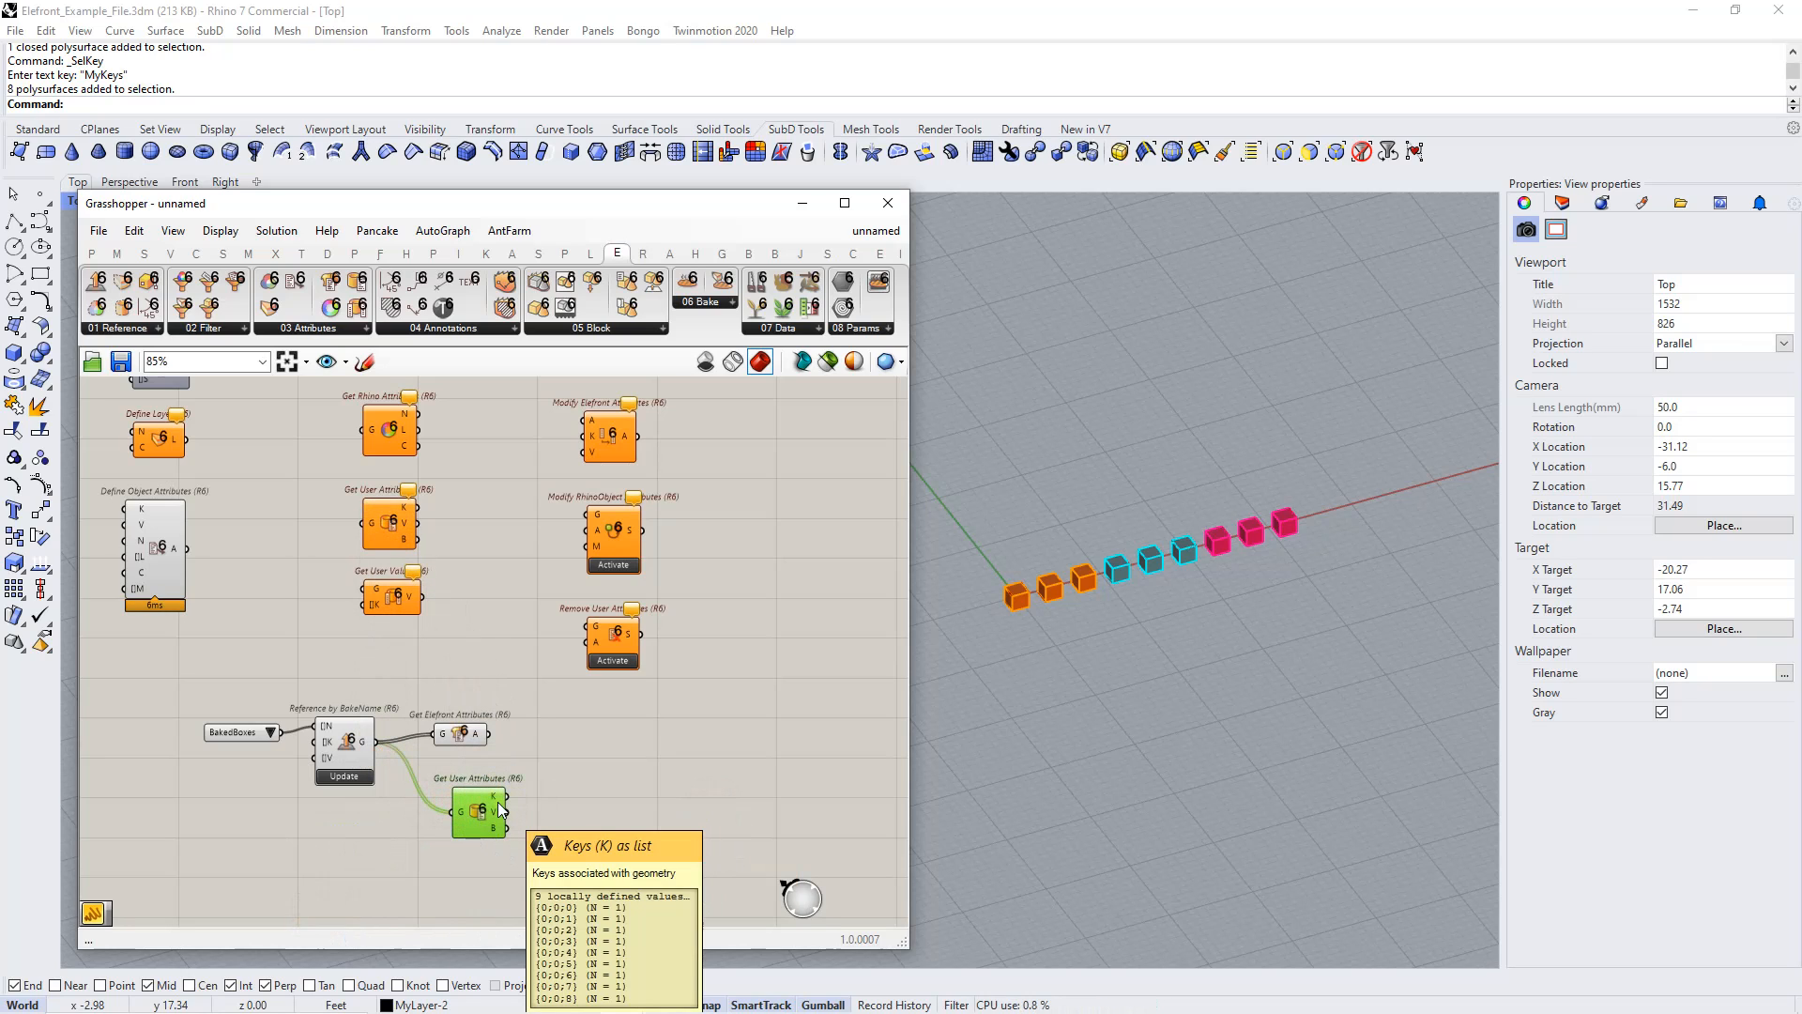
{"action": "mouse_move", "coordinate": [497, 819]}
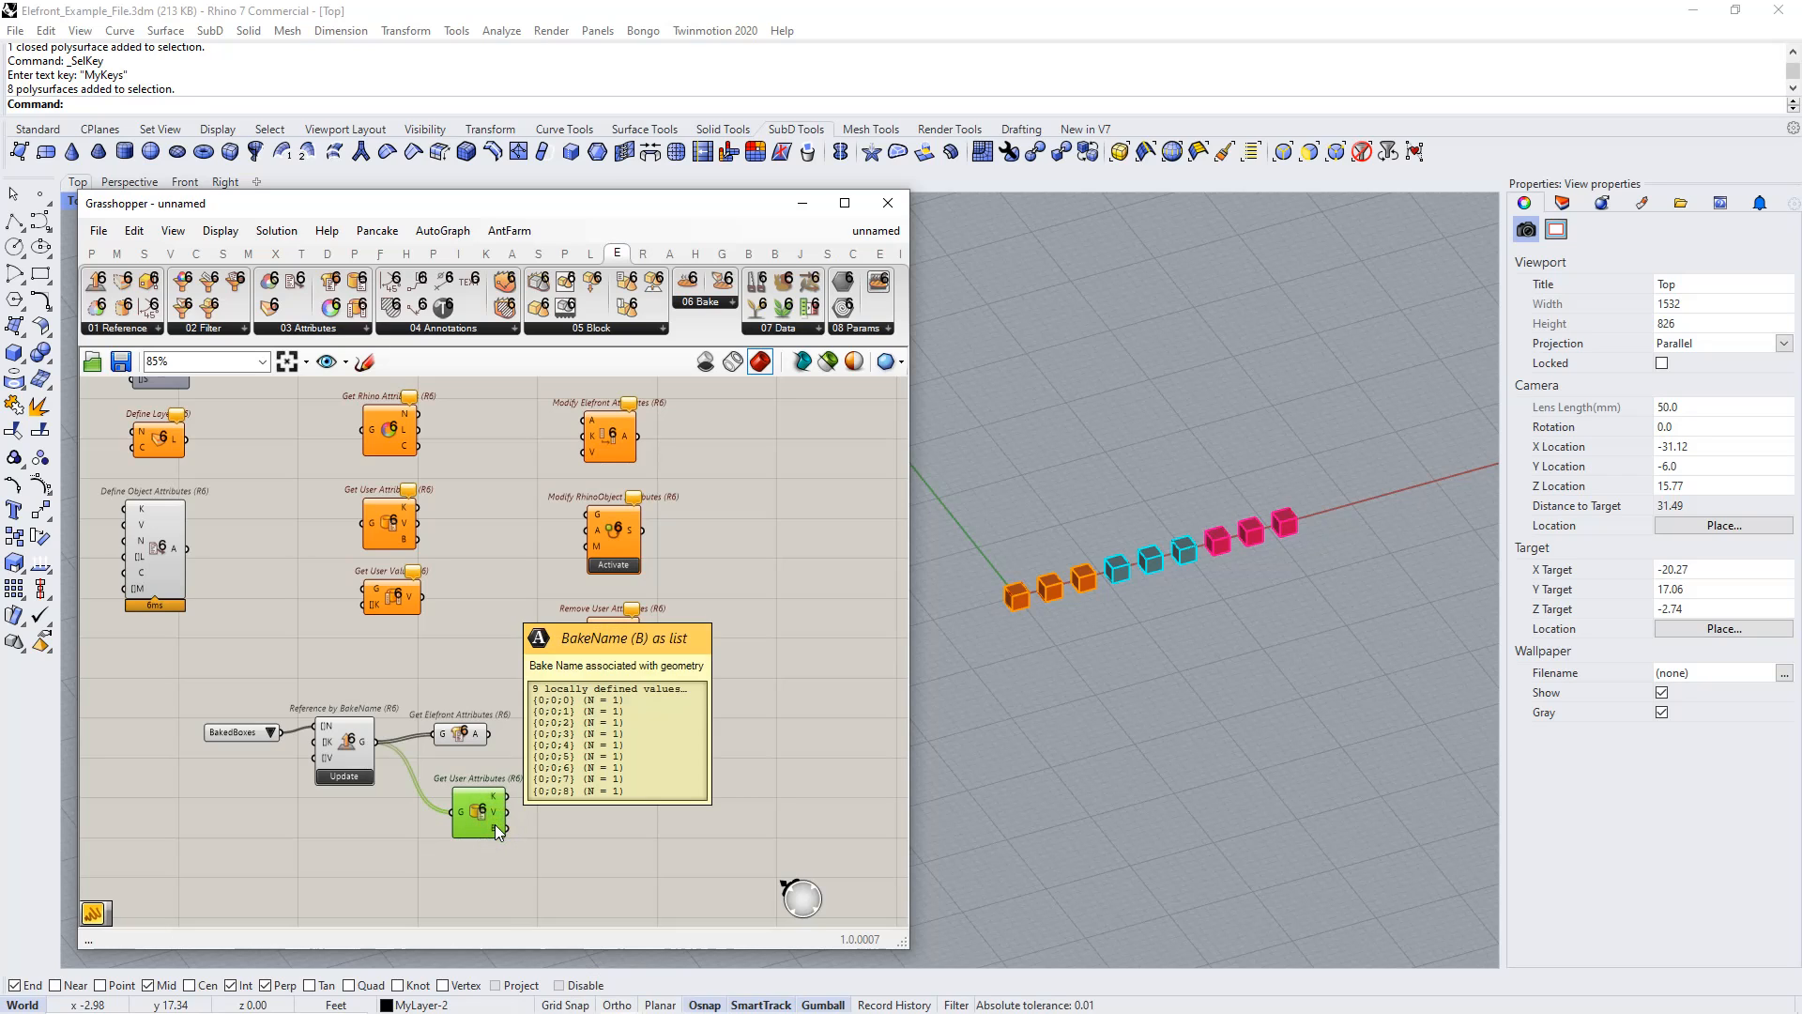
Add a Panel connected to the BakeName output of the copied Get User Attributes component
{"action": "left_click", "coordinate": [657, 850]}
{"action": "left_click", "coordinate": [657, 851]}
{"action": "type", "text": "Panel"}
{"action": "key", "text": "Return"}
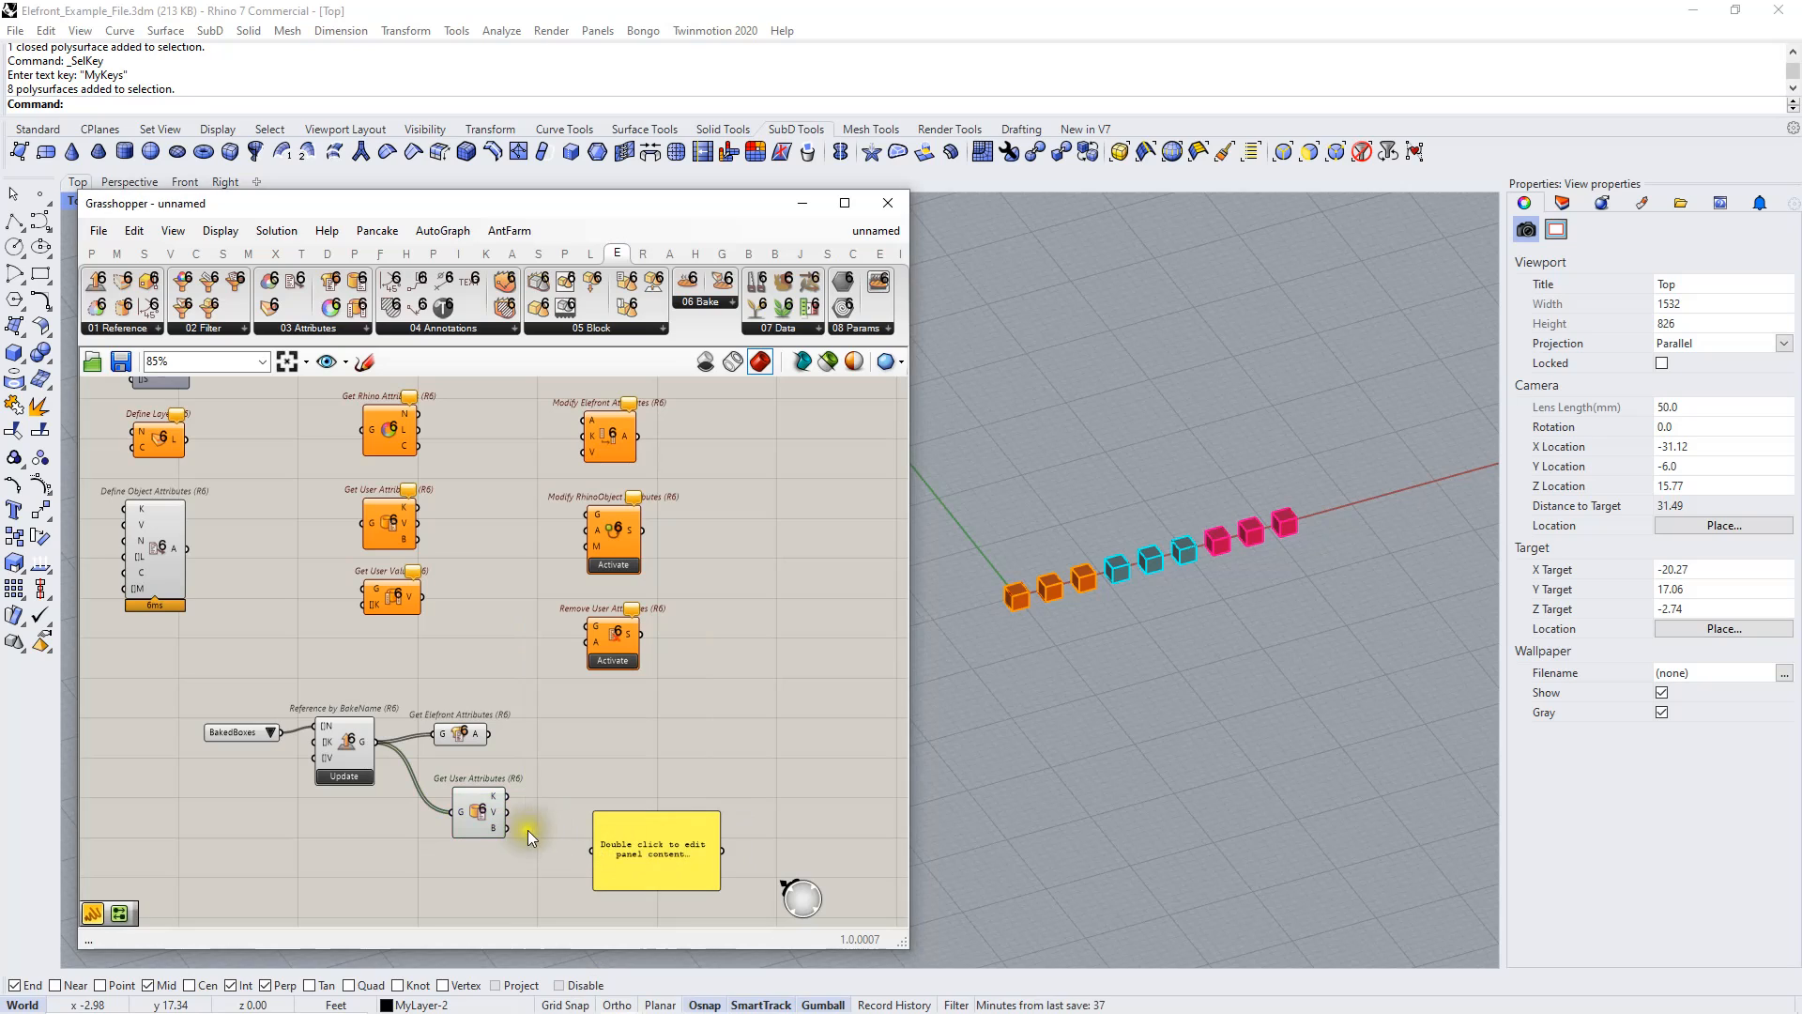
{"action": "left_click_drag", "start_coordinate": [531, 836], "coordinate": [639, 852]}
{"action": "left_click", "coordinate": [702, 754]}
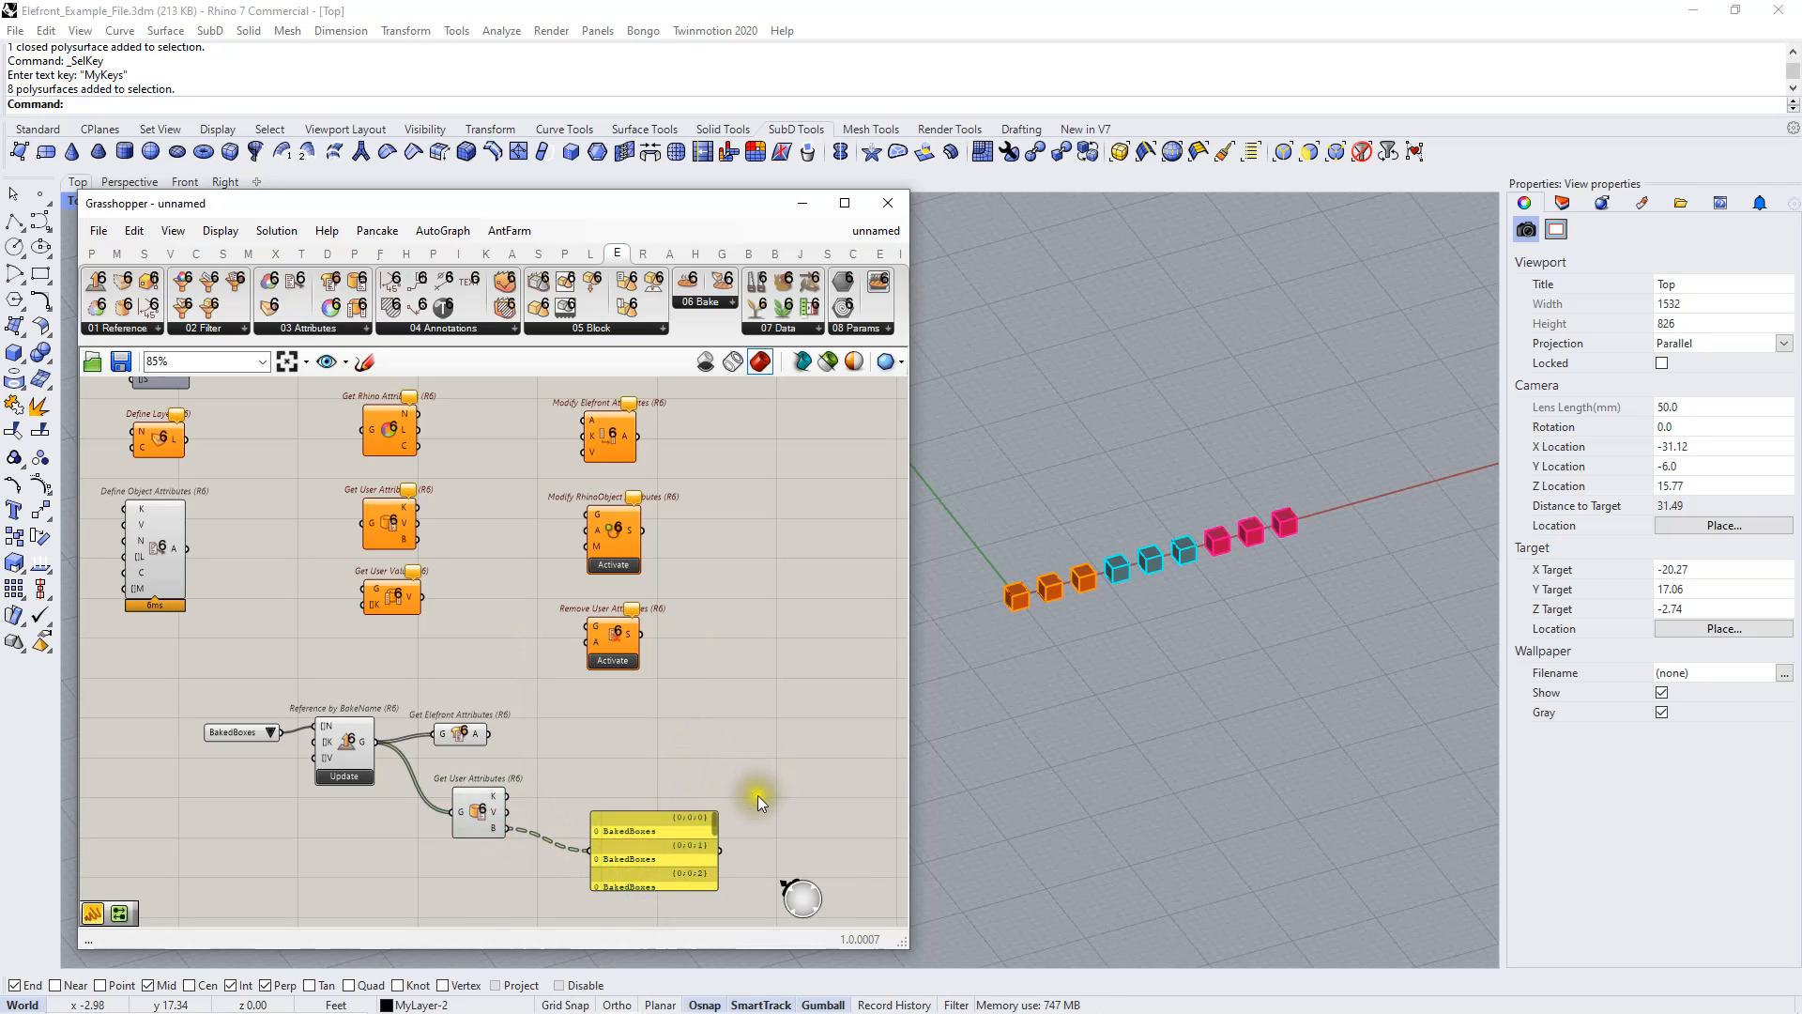
Replace the Get User Attributes copy and its Panel with a copy of Deconstruct Attributes fed by the Get Elefront Attributes output
{"action": "left_click_drag", "start_coordinate": [751, 803], "coordinate": [456, 856]}
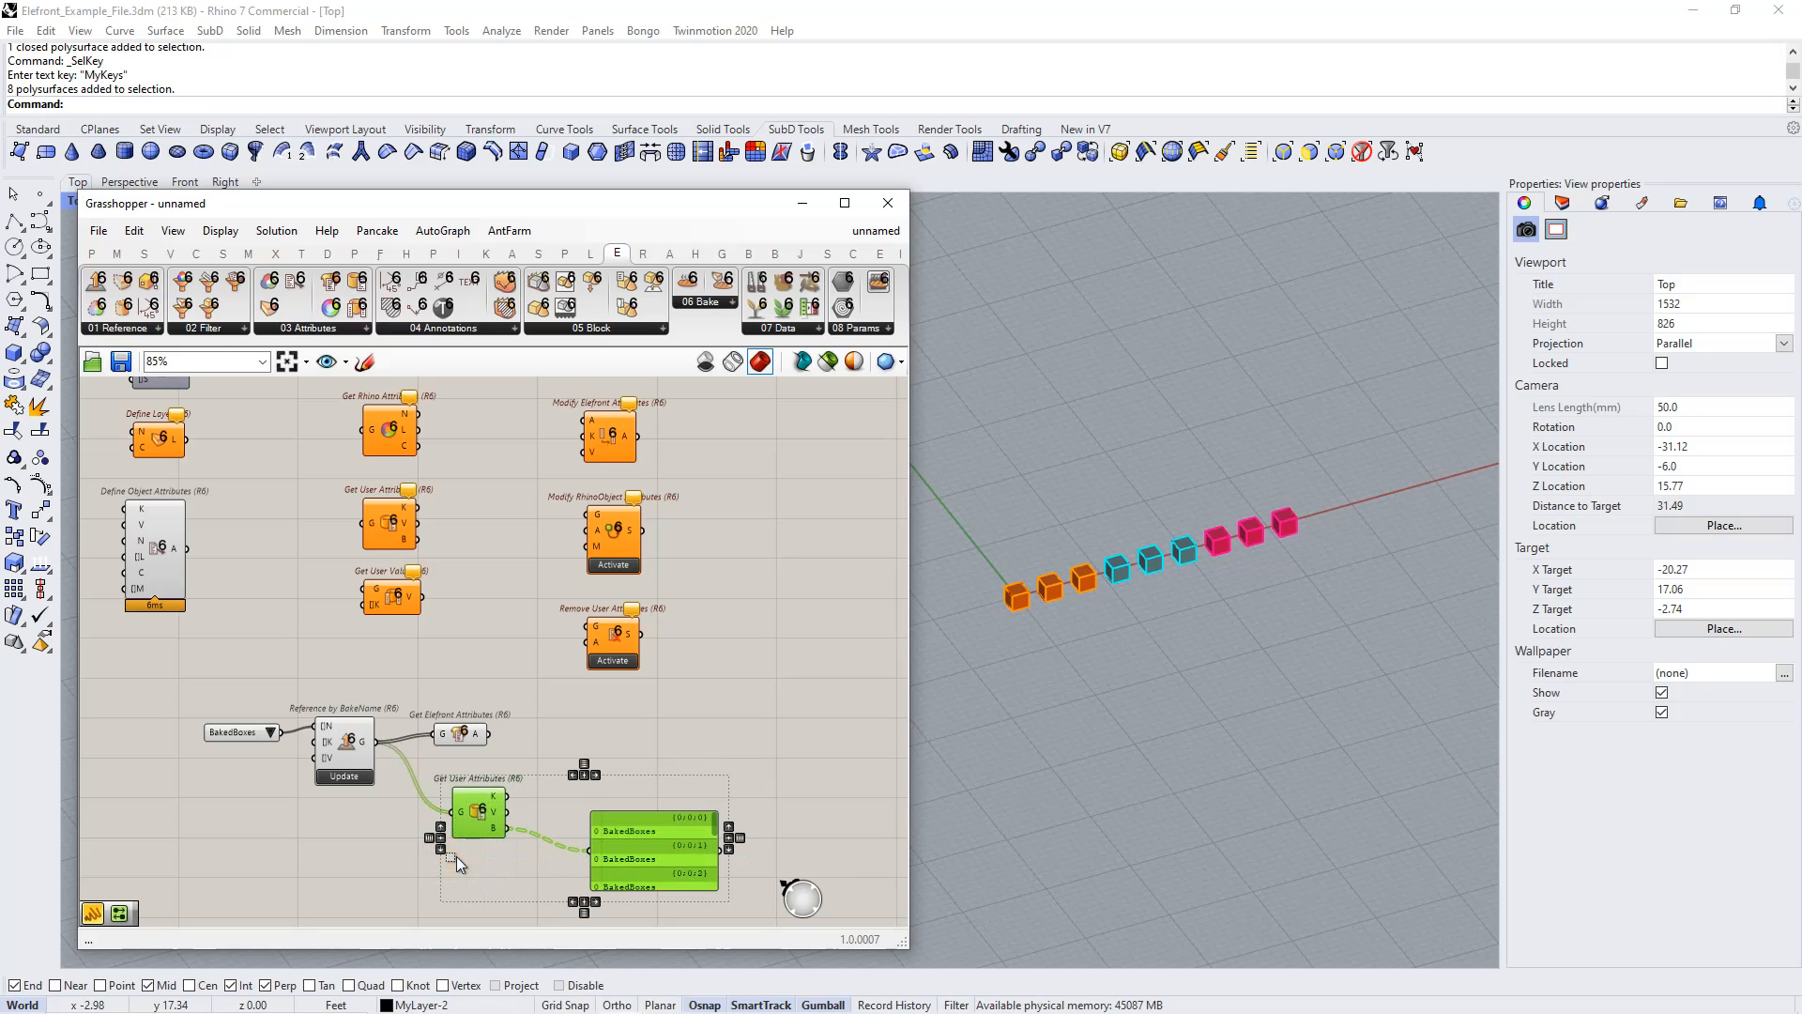
{"action": "key", "text": "Delete"}
{"action": "scroll", "coordinate": [487, 799], "scroll_direction": "down", "scroll_amount": 2}
{"action": "scroll", "coordinate": [485, 793], "scroll_direction": "up", "scroll_amount": 2}
{"action": "right_click_drag", "start_coordinate": [458, 531], "coordinate": [460, 572]}
{"action": "left_click", "coordinate": [627, 447]}
{"action": "left_click_drag", "start_coordinate": [648, 820], "coordinate": [644, 869]}
{"action": "right_click_drag", "start_coordinate": [643, 869], "coordinate": [604, 754]}
{"action": "scroll", "coordinate": [526, 754], "scroll_direction": "up", "scroll_amount": 1}
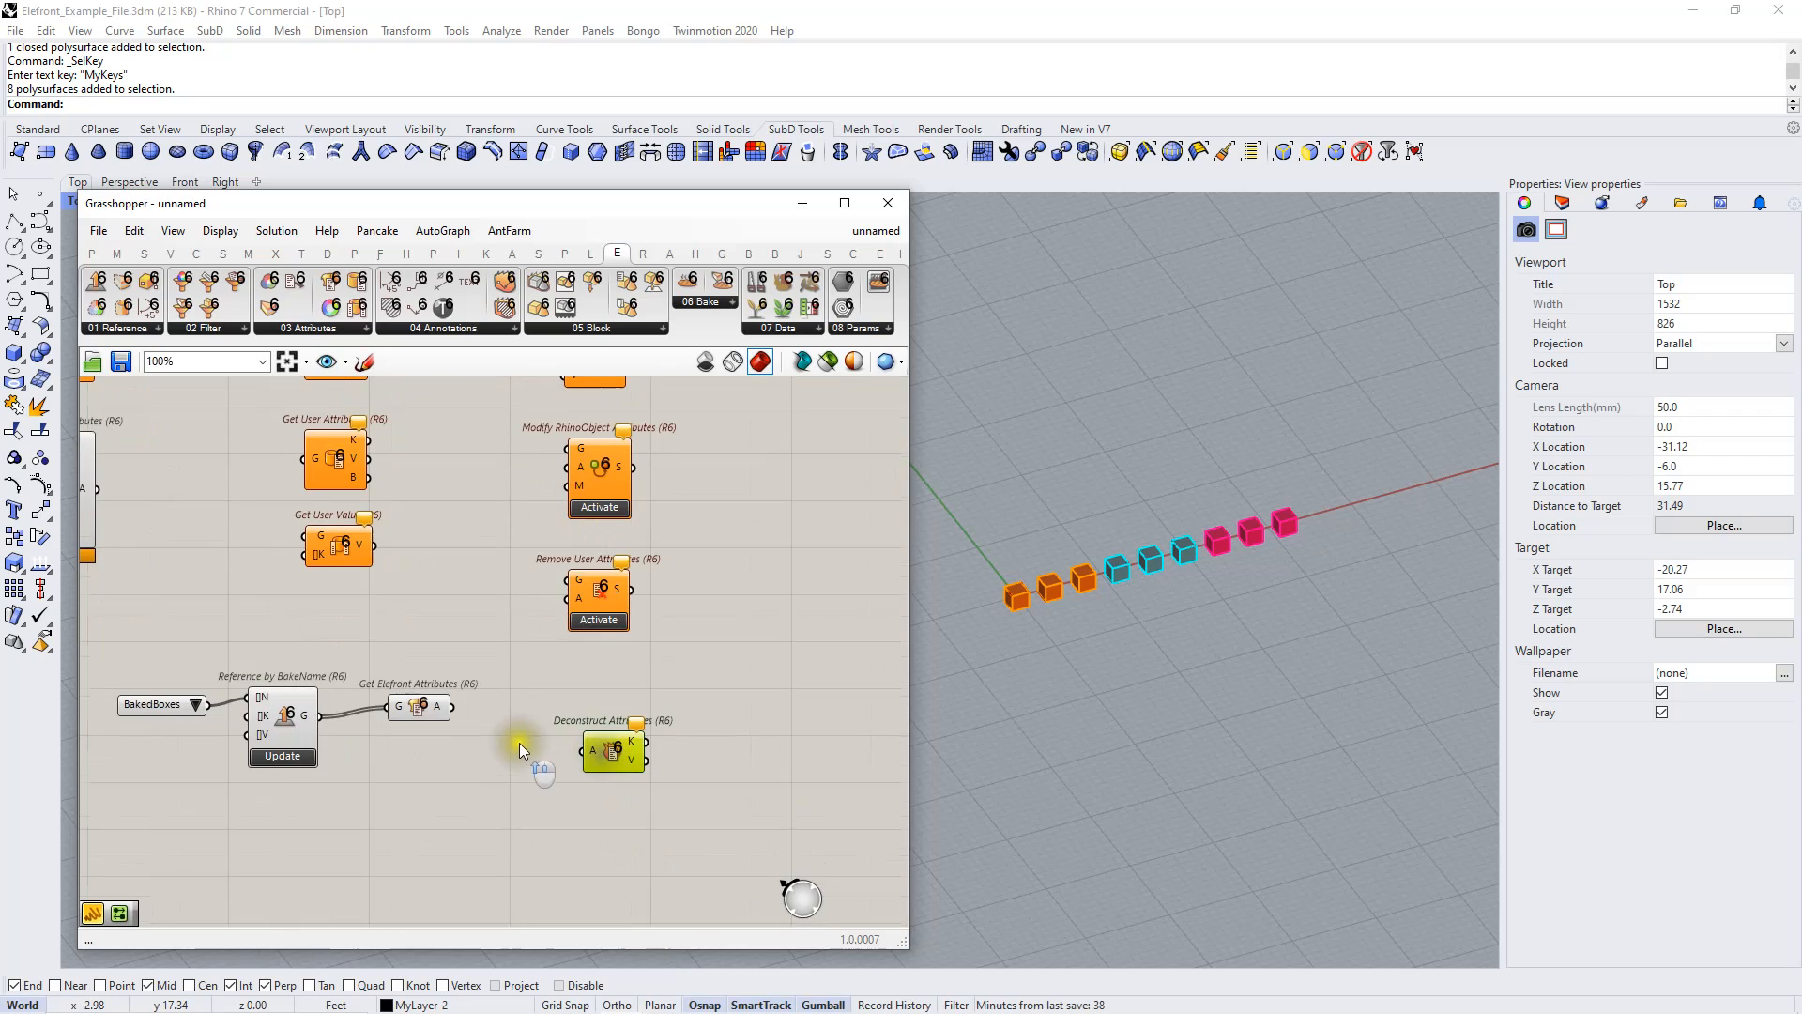
{"action": "mouse_move", "coordinate": [443, 709]}
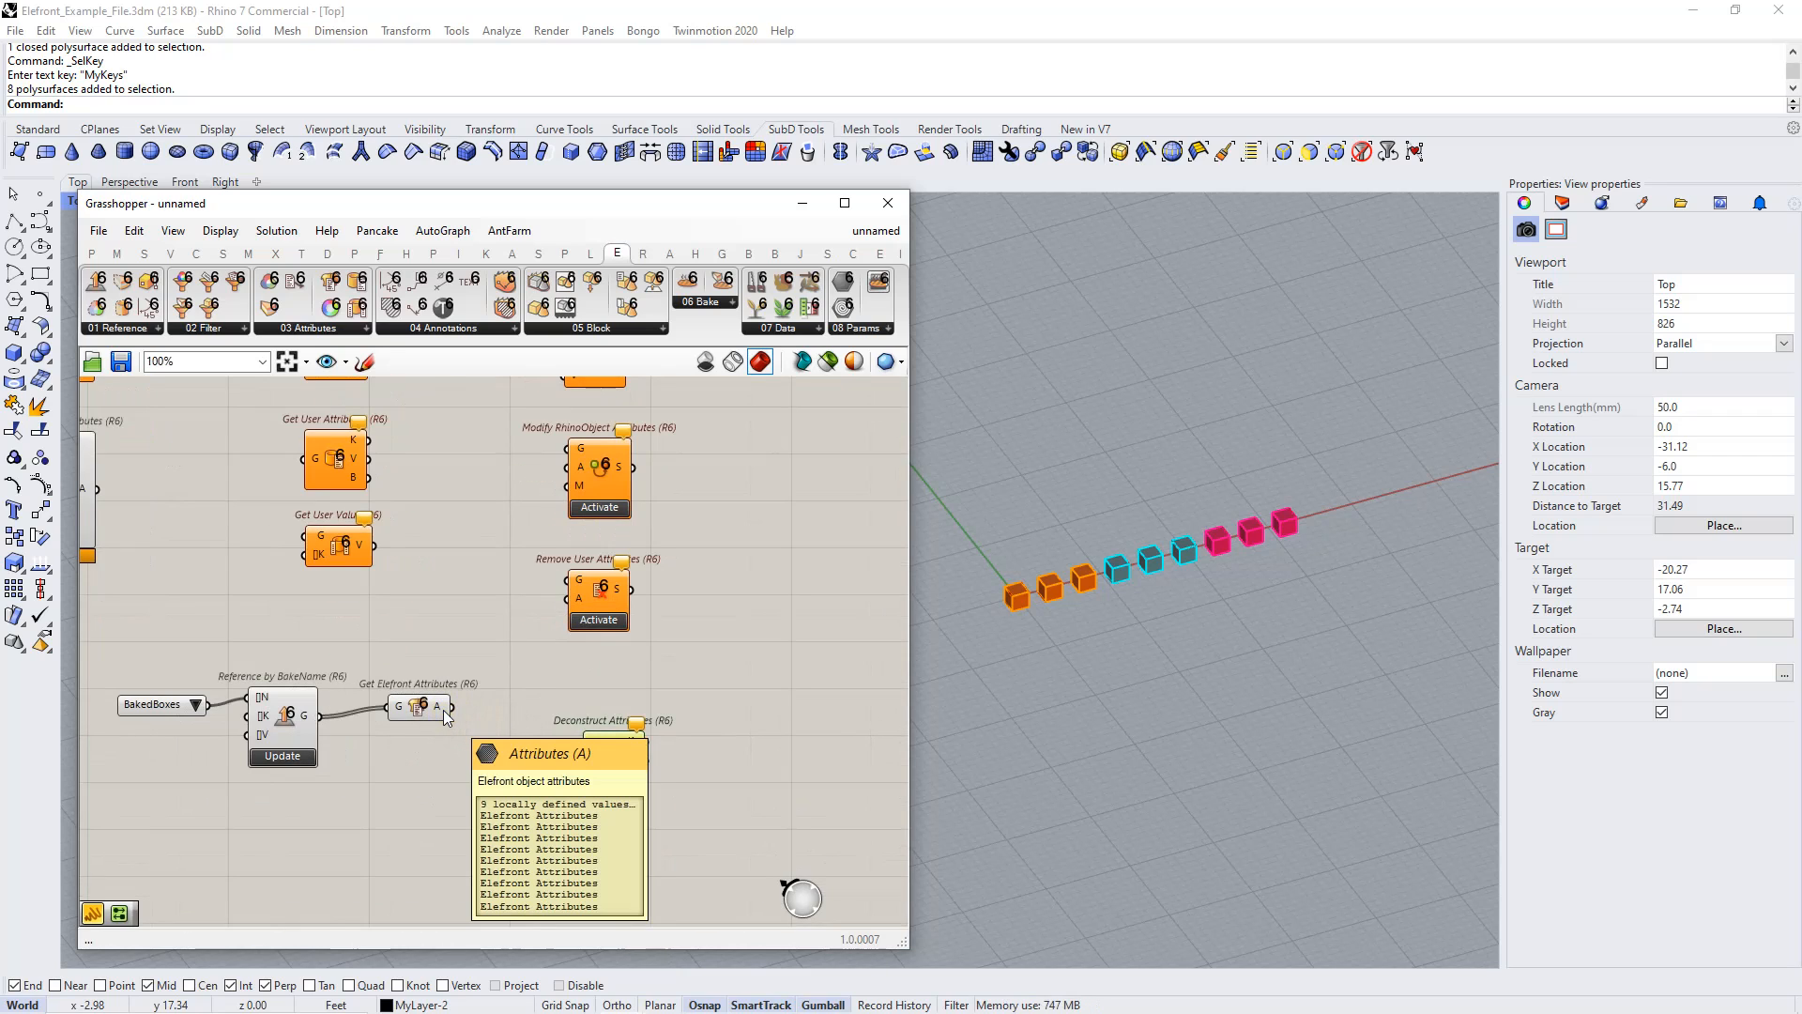
{"action": "scroll", "coordinate": [447, 710], "scroll_direction": "up", "scroll_amount": 2}
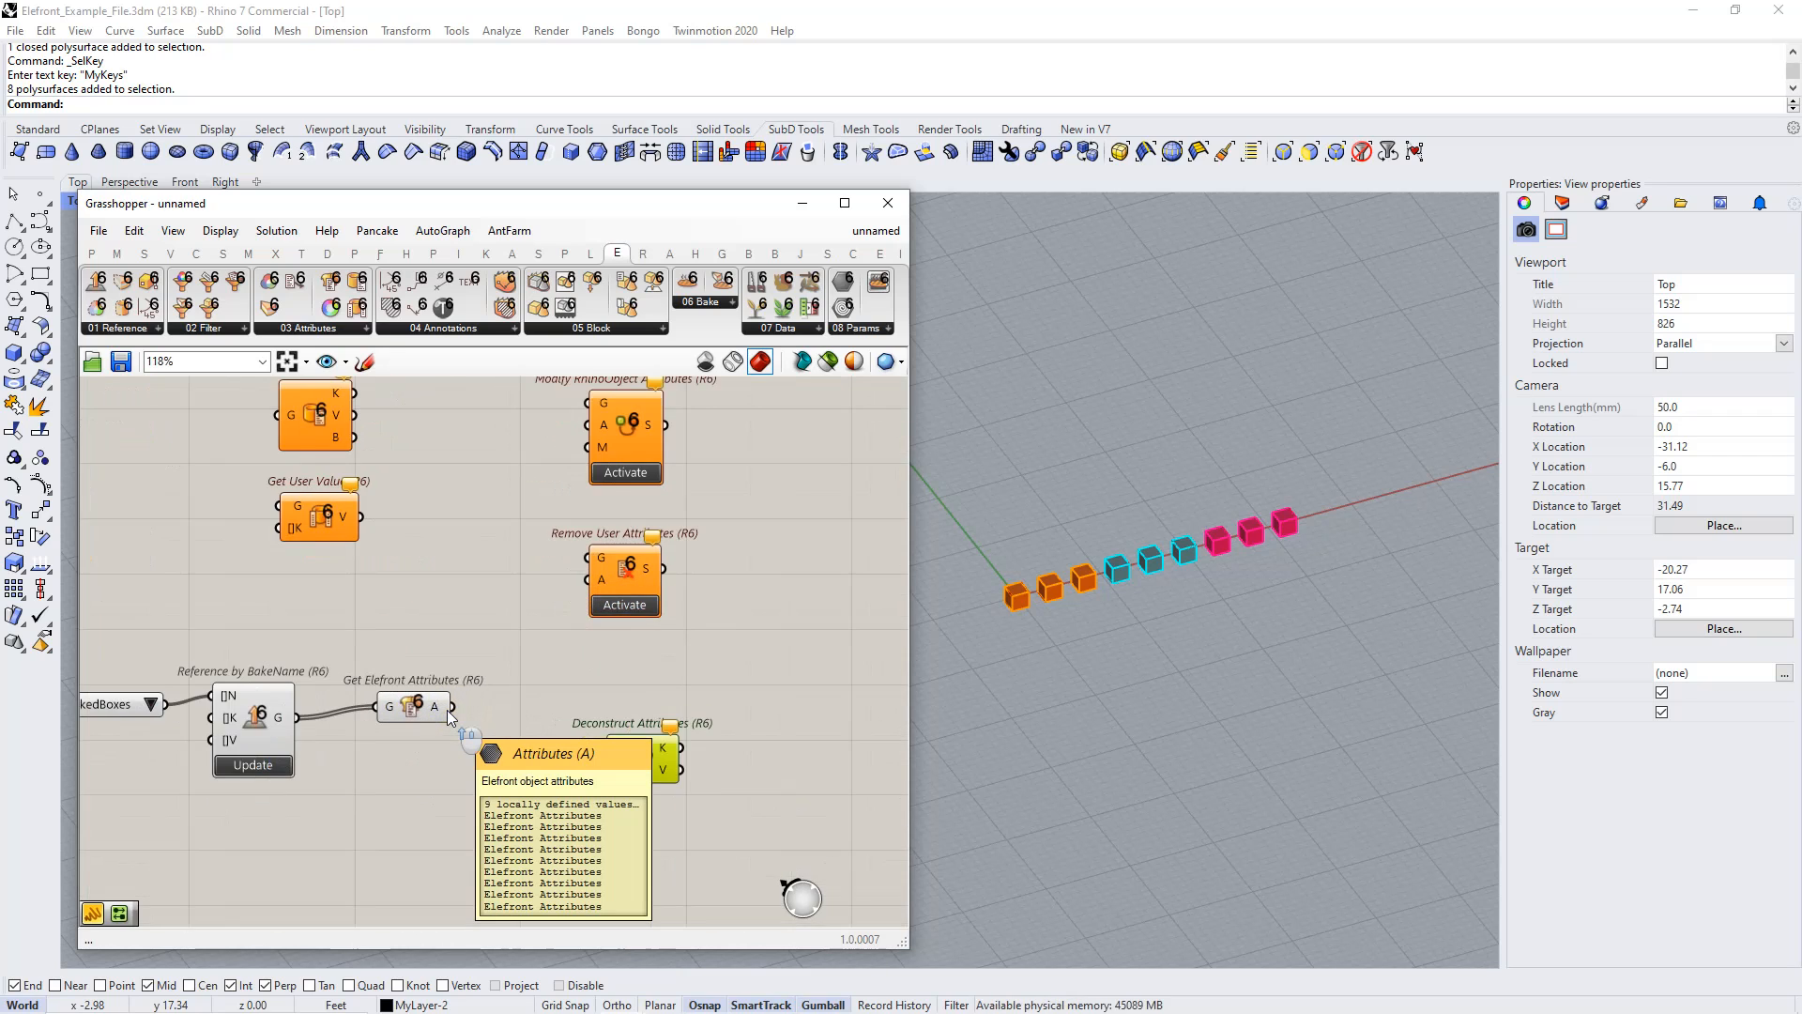
{"action": "left_click_drag", "start_coordinate": [454, 710], "coordinate": [647, 734]}
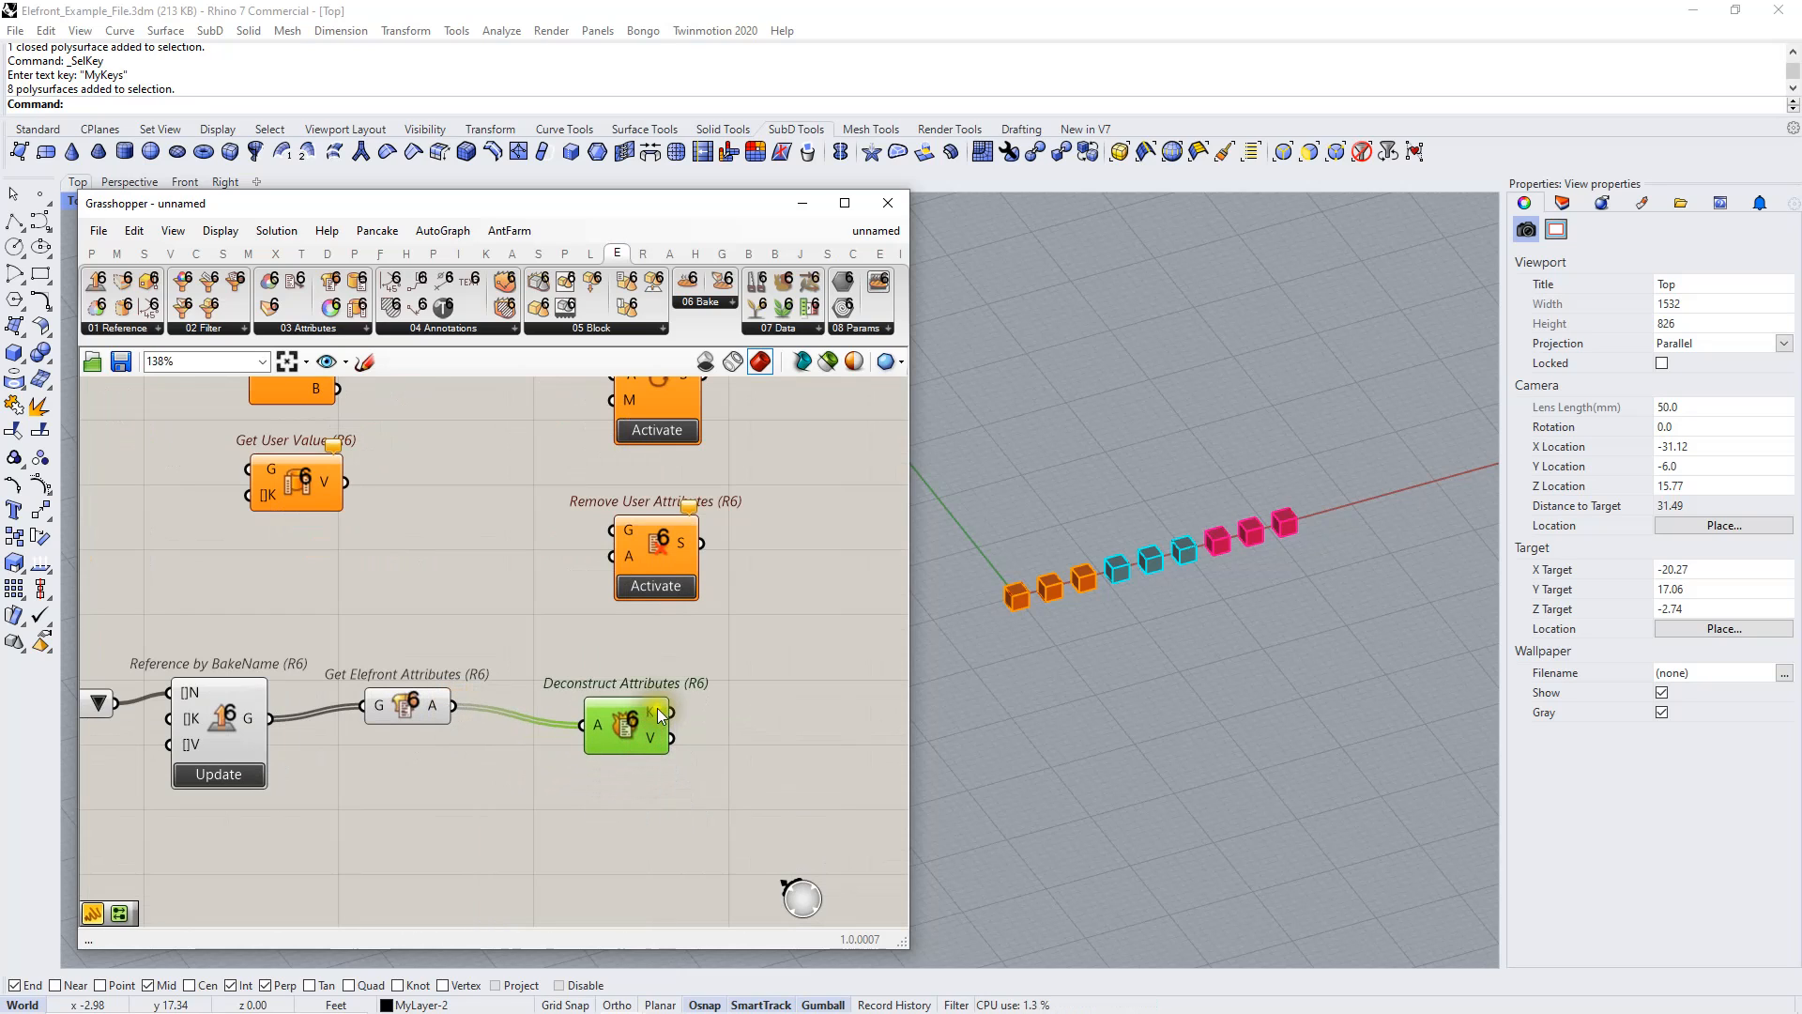
Add the N, L, C, M and B outputs to the copied Deconstruct Attributes component
{"action": "mouse_move", "coordinate": [660, 715]}
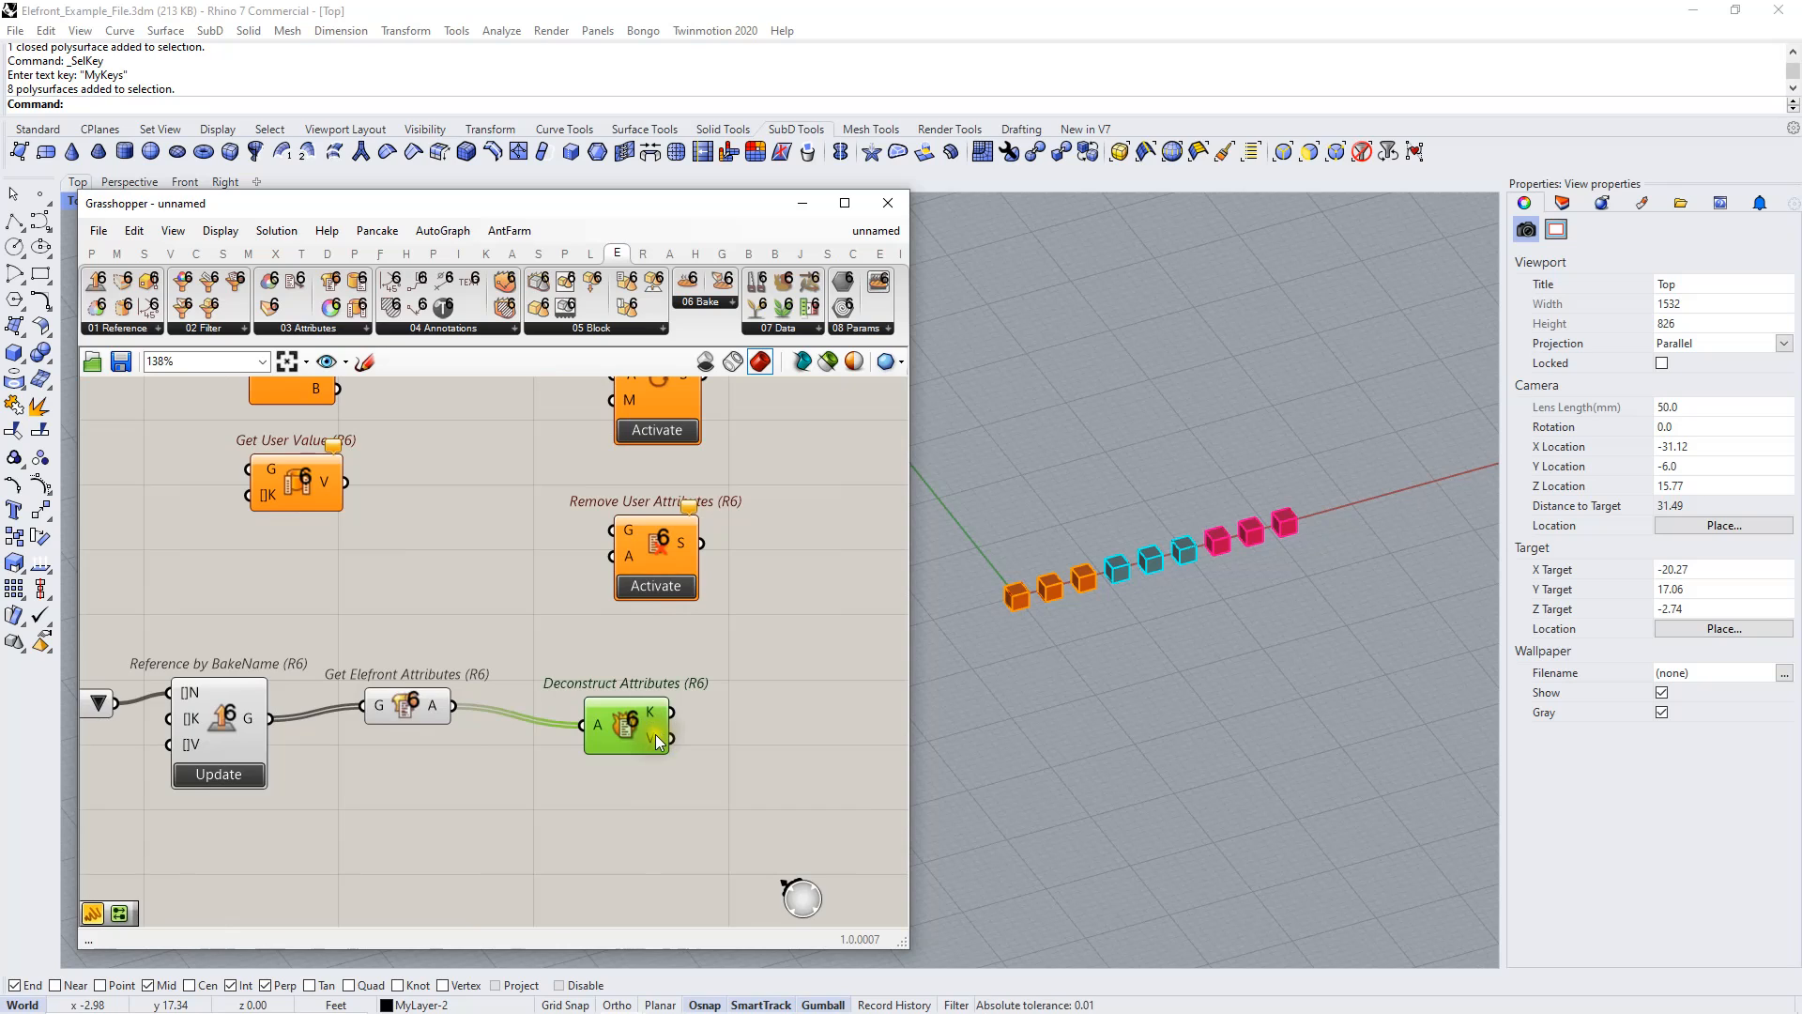
{"action": "scroll", "coordinate": [655, 734], "scroll_direction": "up", "scroll_amount": 3}
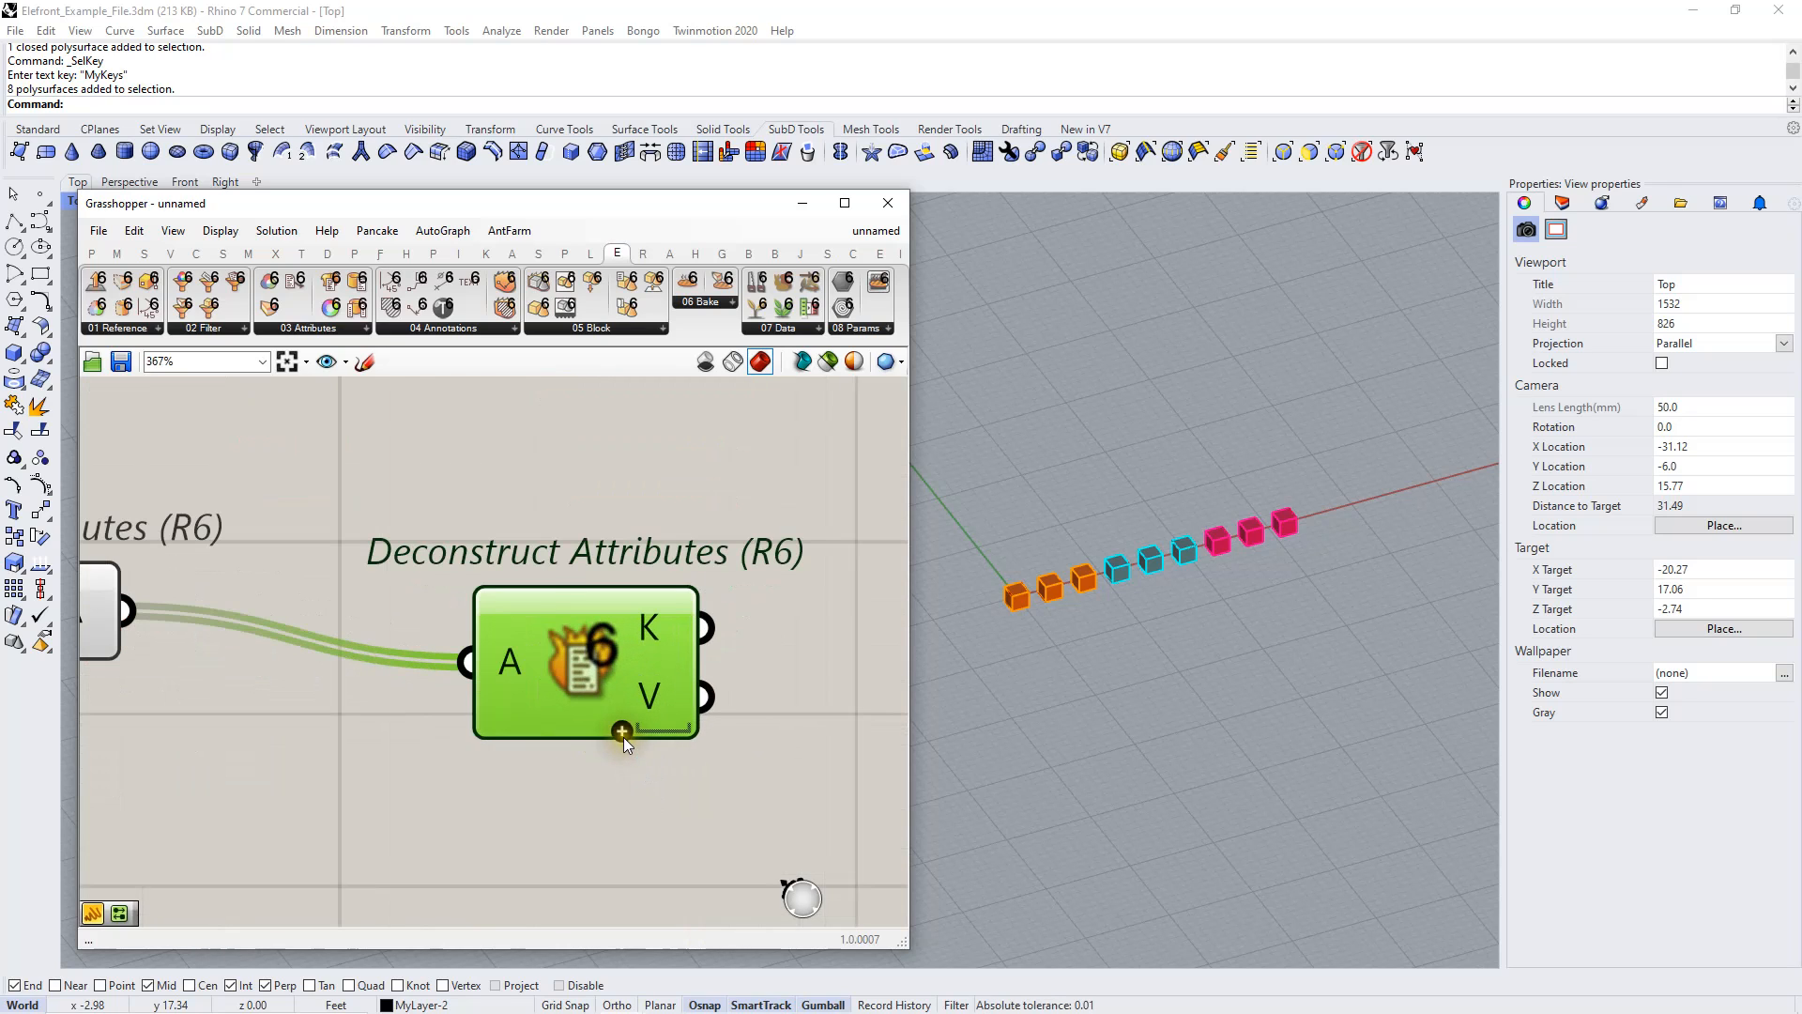
{"action": "left_click", "coordinate": [623, 733]}
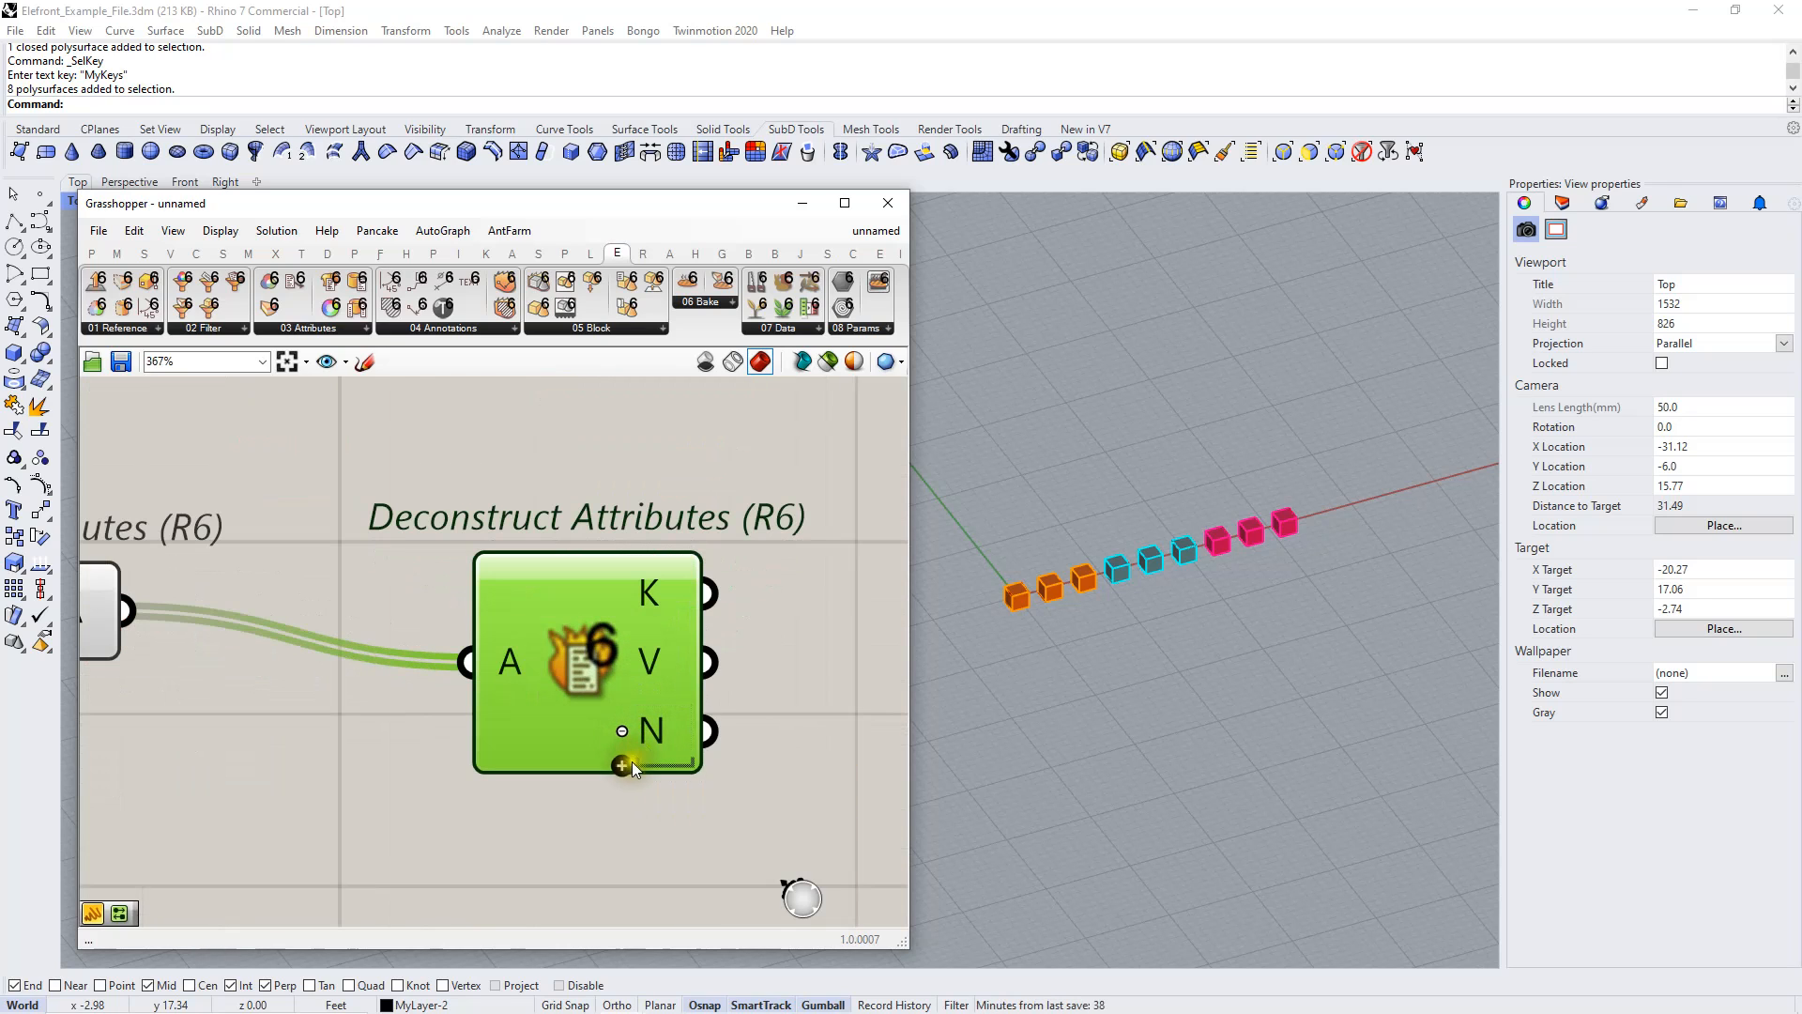
{"action": "left_click", "coordinate": [622, 765]}
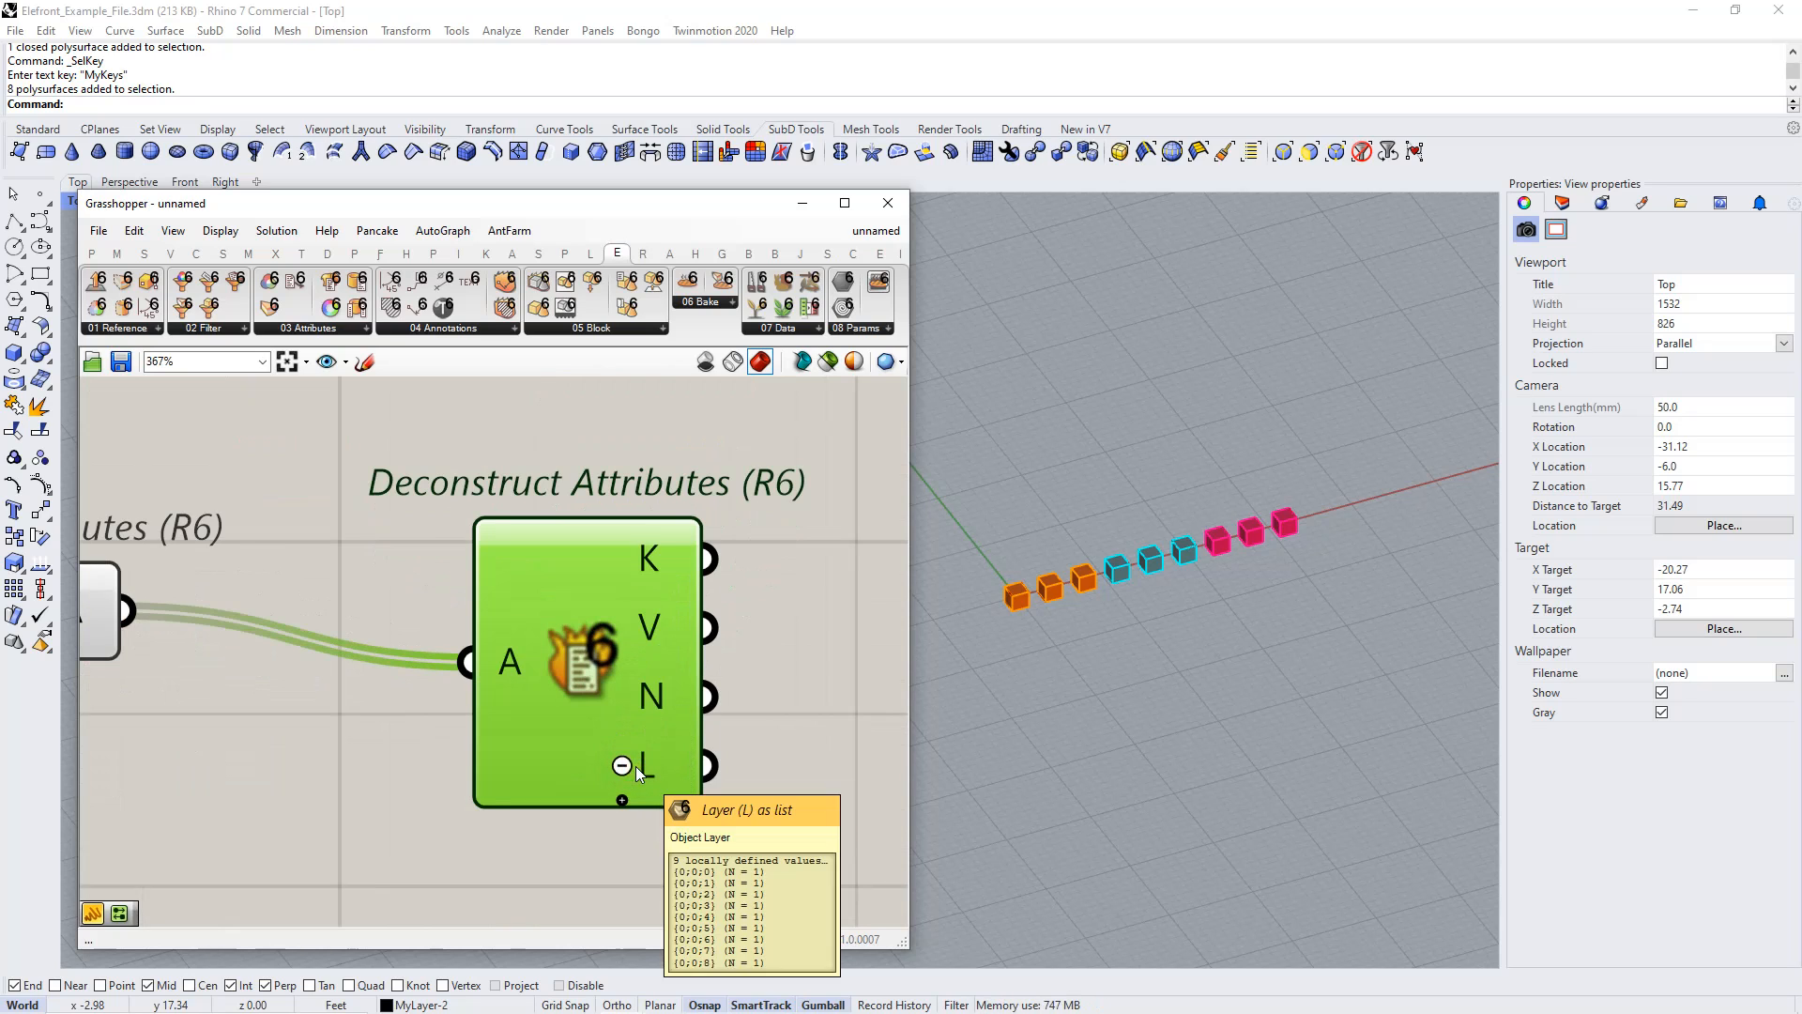
{"action": "scroll", "coordinate": [634, 766], "scroll_direction": "down", "scroll_amount": 1}
{"action": "left_click", "coordinate": [622, 796]}
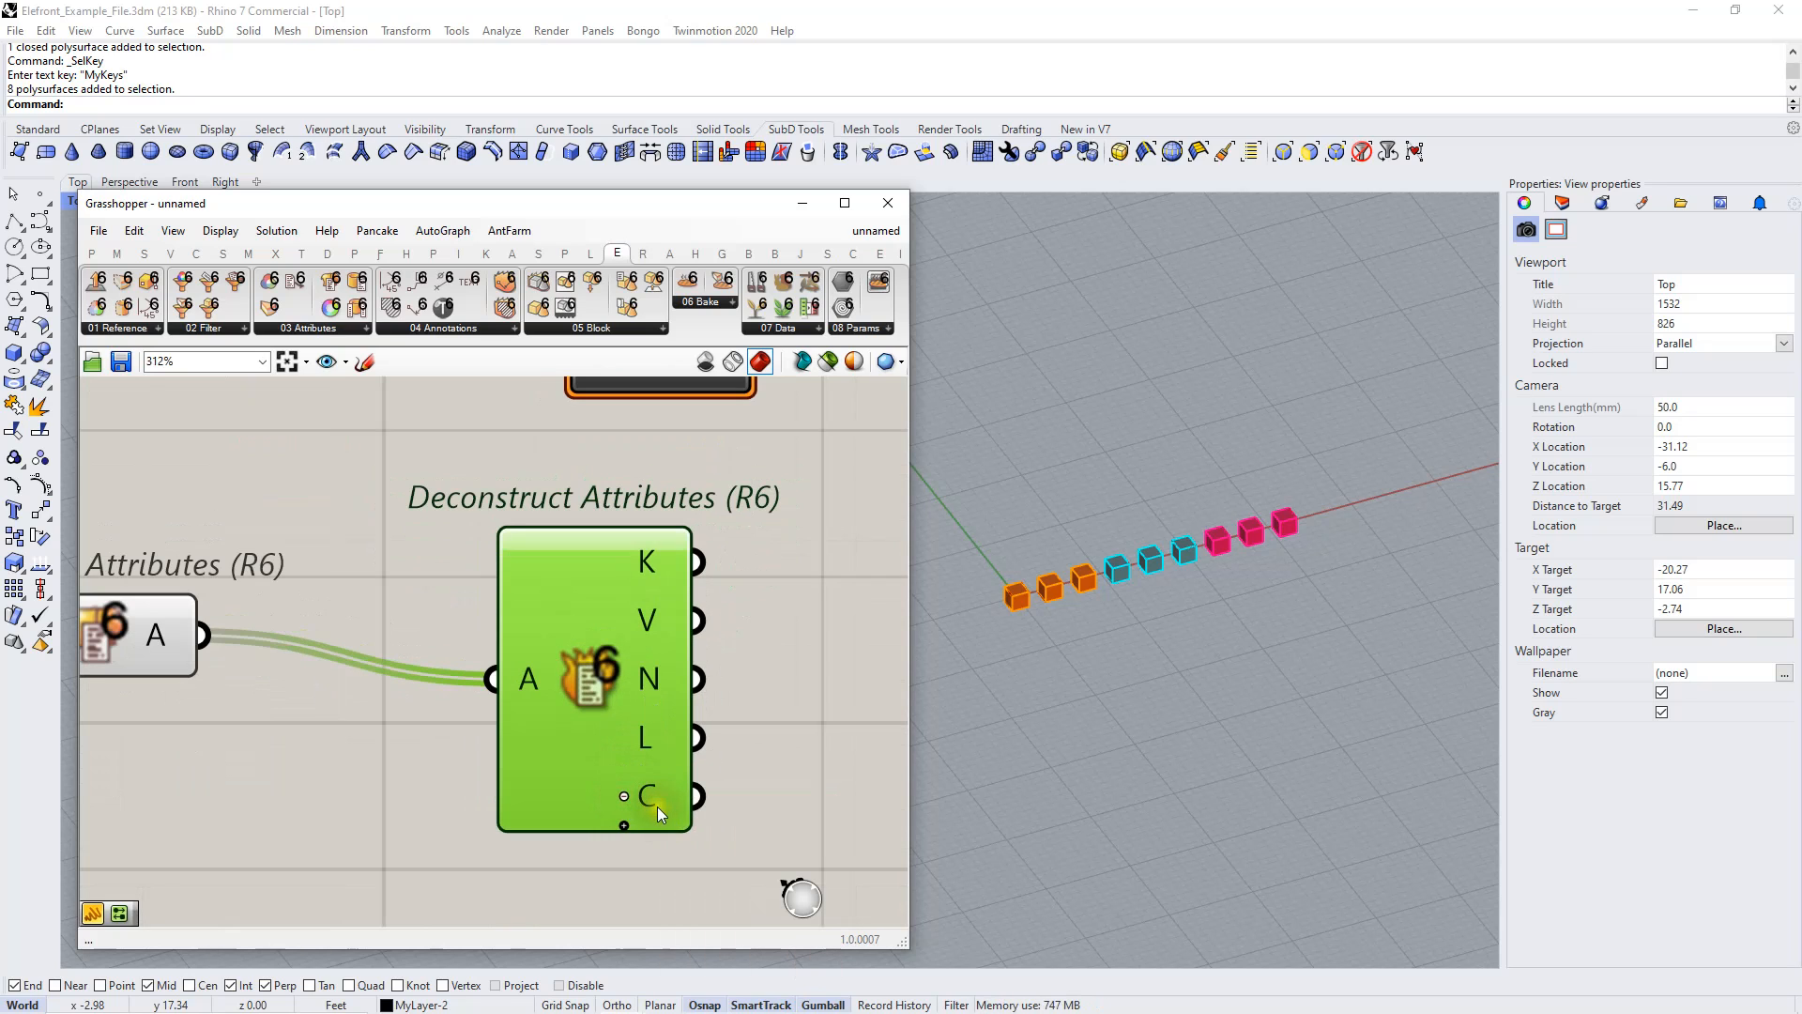
{"action": "left_click", "coordinate": [625, 826]}
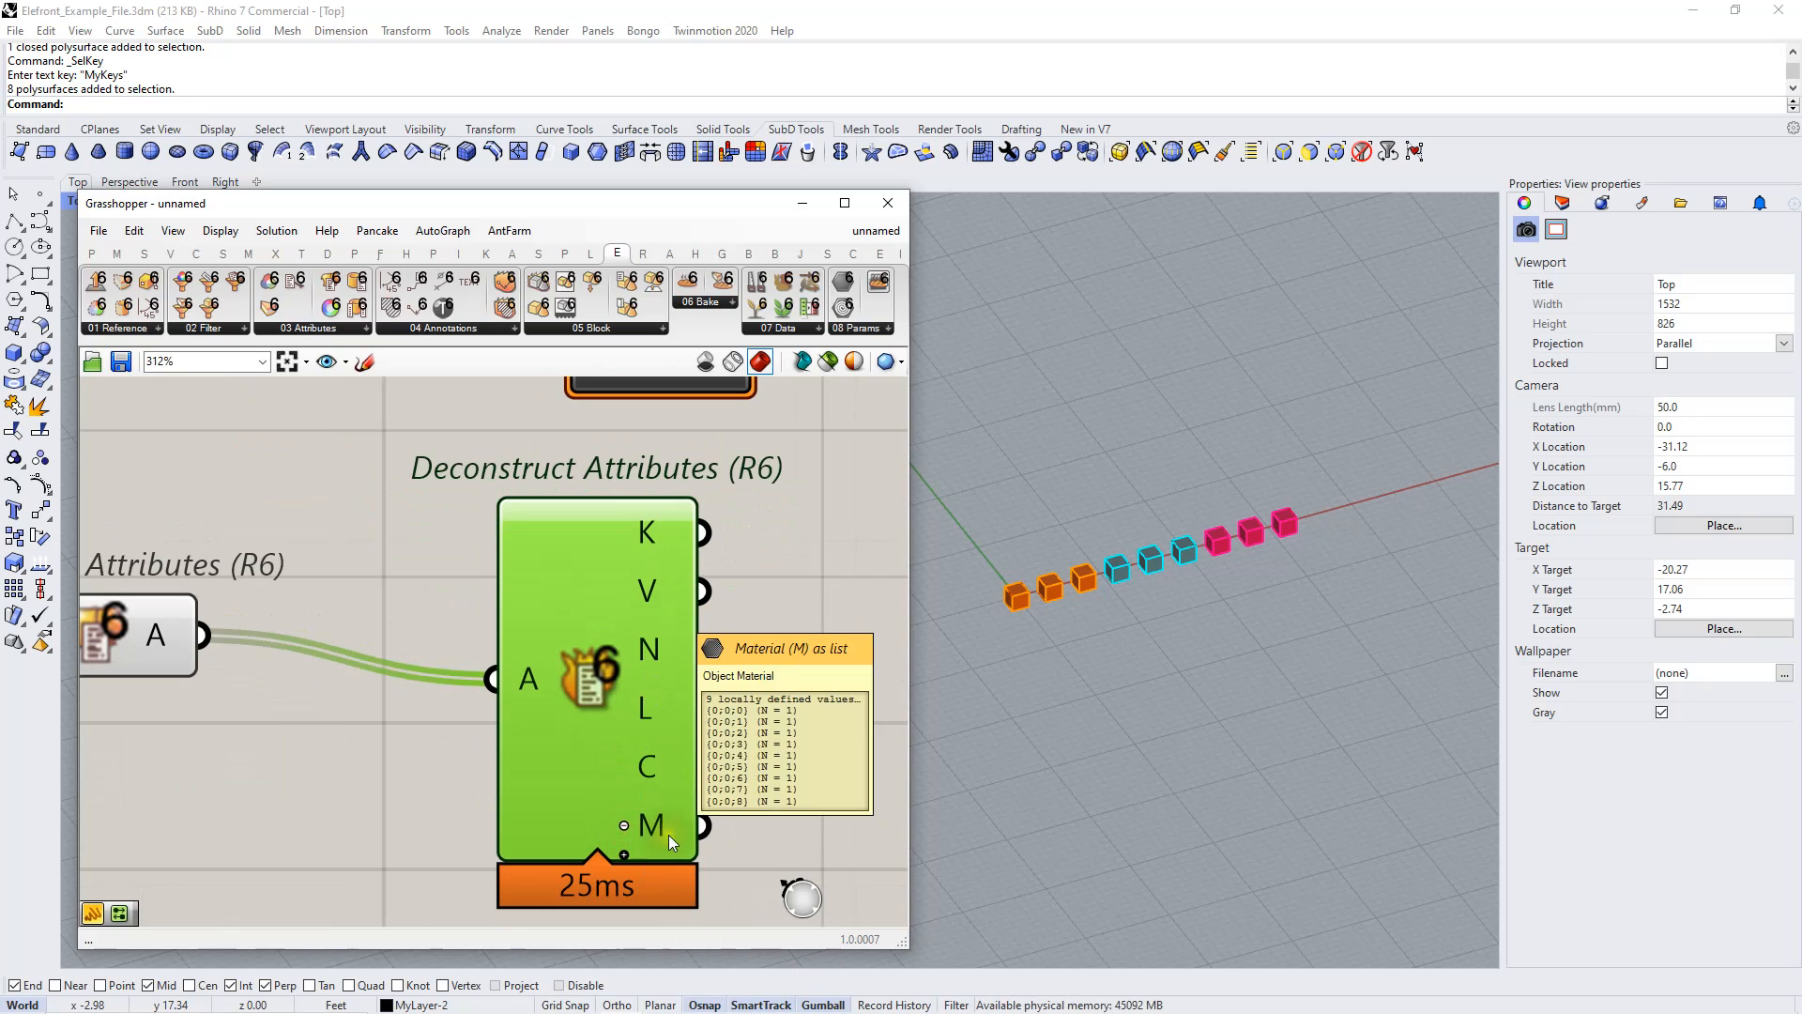
{"action": "left_click", "coordinate": [625, 855]}
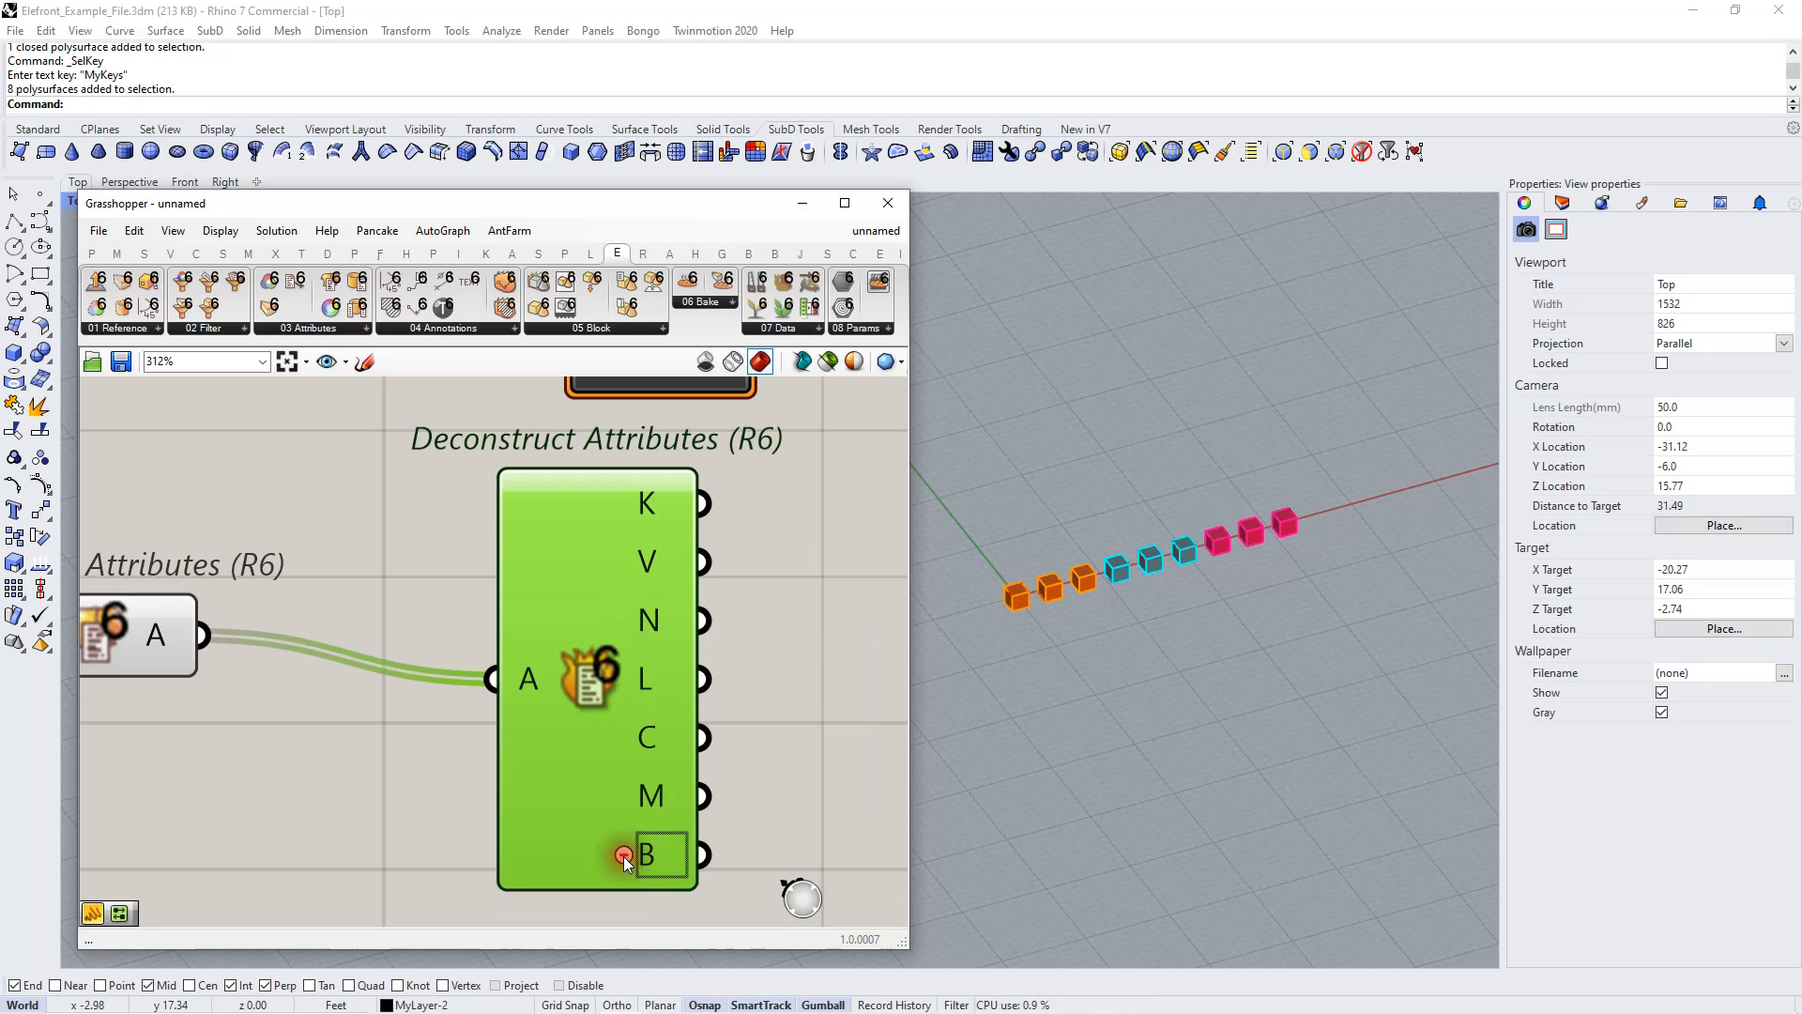
{"action": "scroll", "coordinate": [650, 831], "scroll_direction": "down", "scroll_amount": 5}
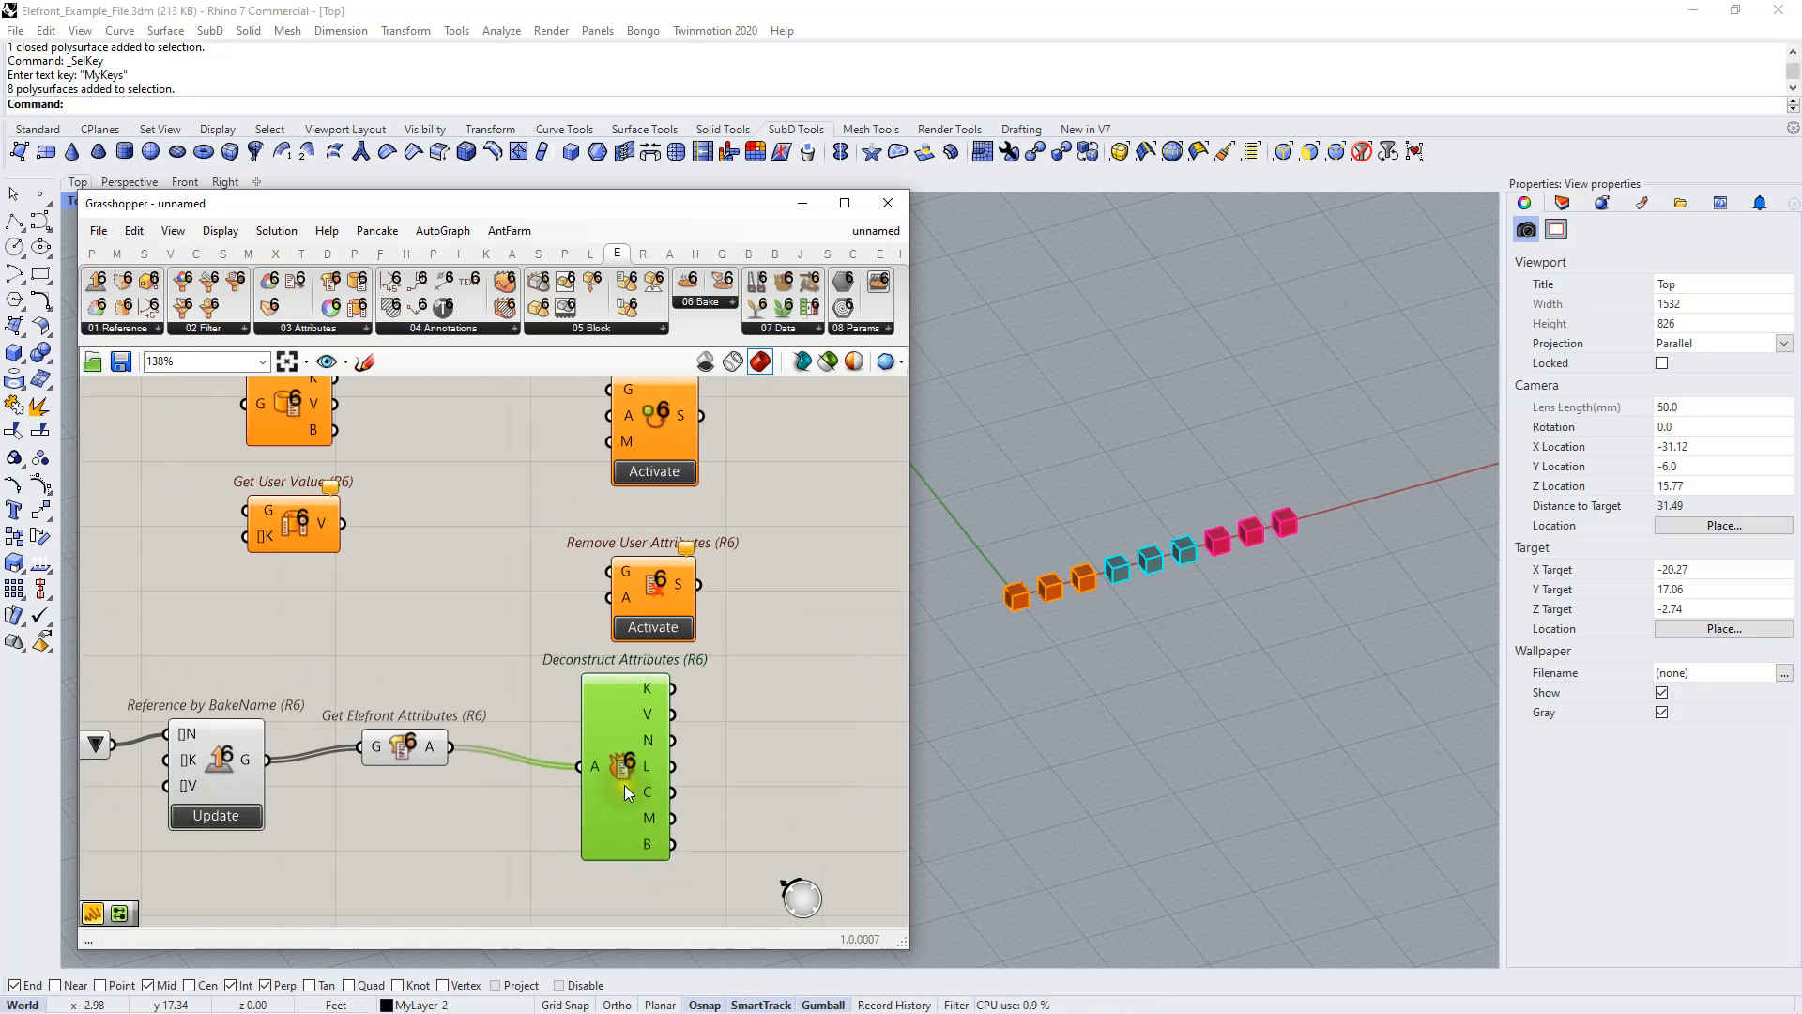
Delete the copied Deconstruct Attributes component connected to Get Elefront Attributes
{"action": "scroll", "coordinate": [623, 784], "scroll_direction": "down", "scroll_amount": 3}
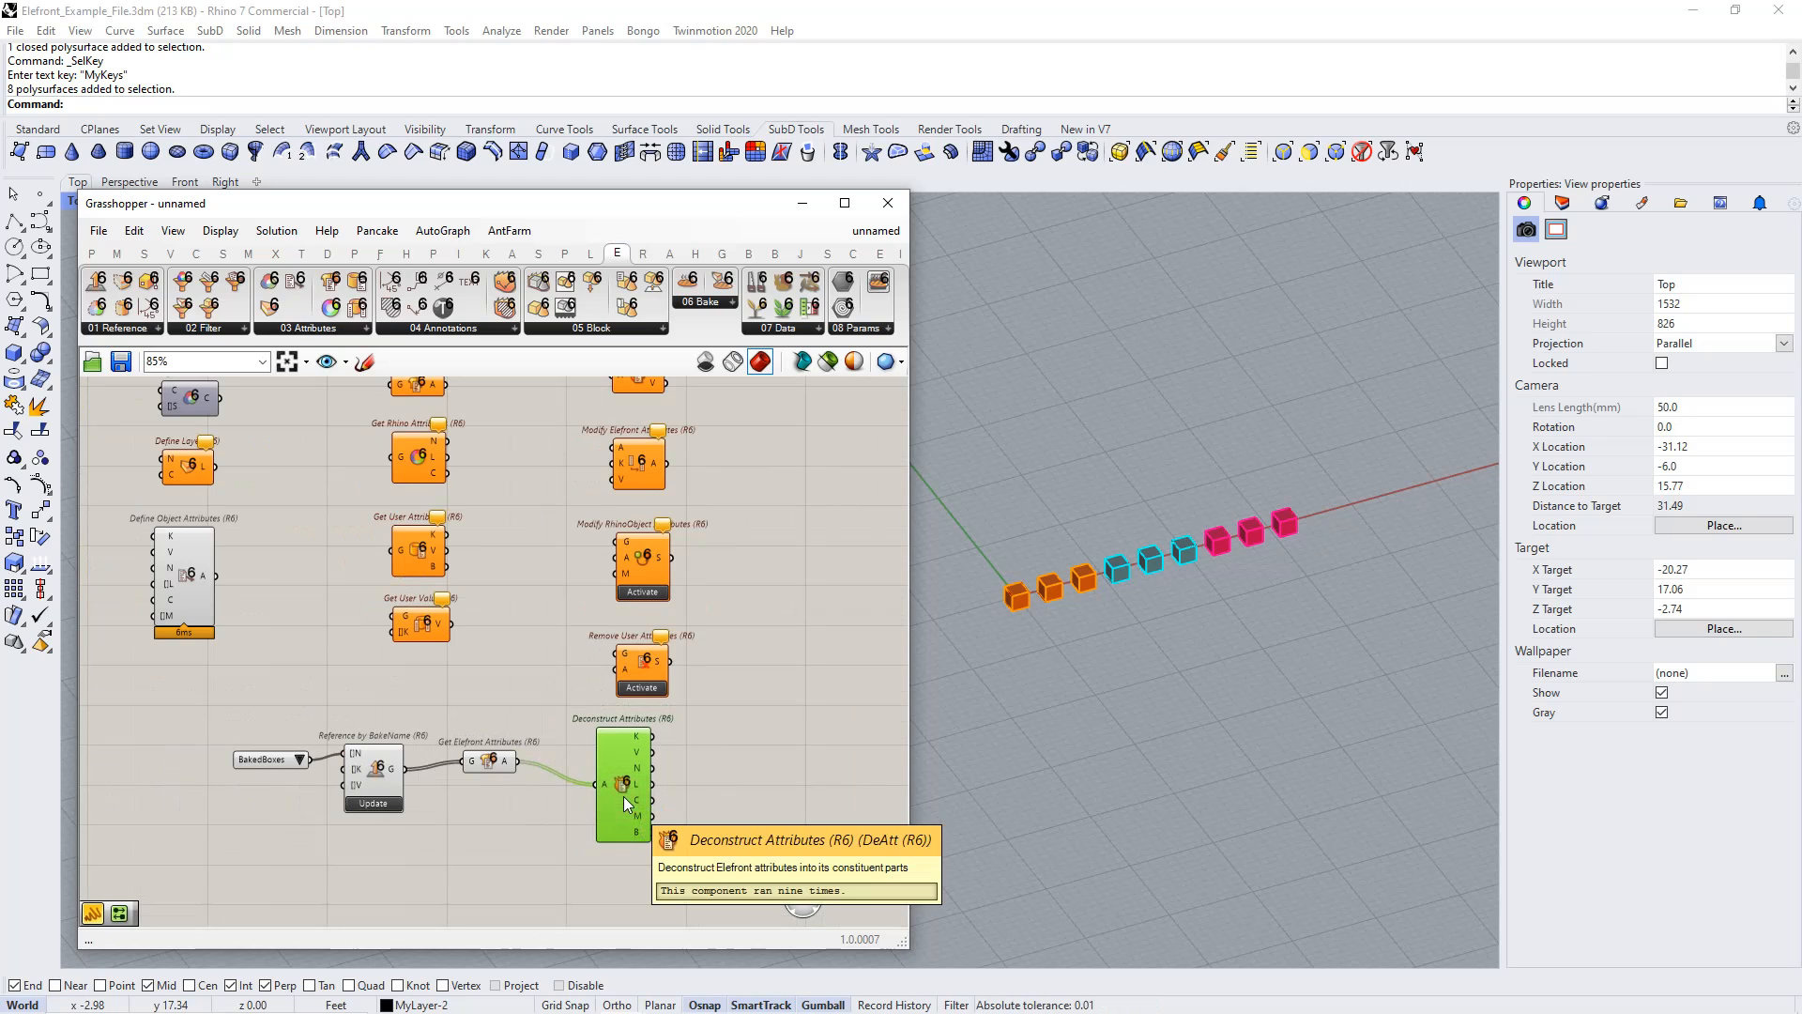
{"action": "key", "text": "Delete"}
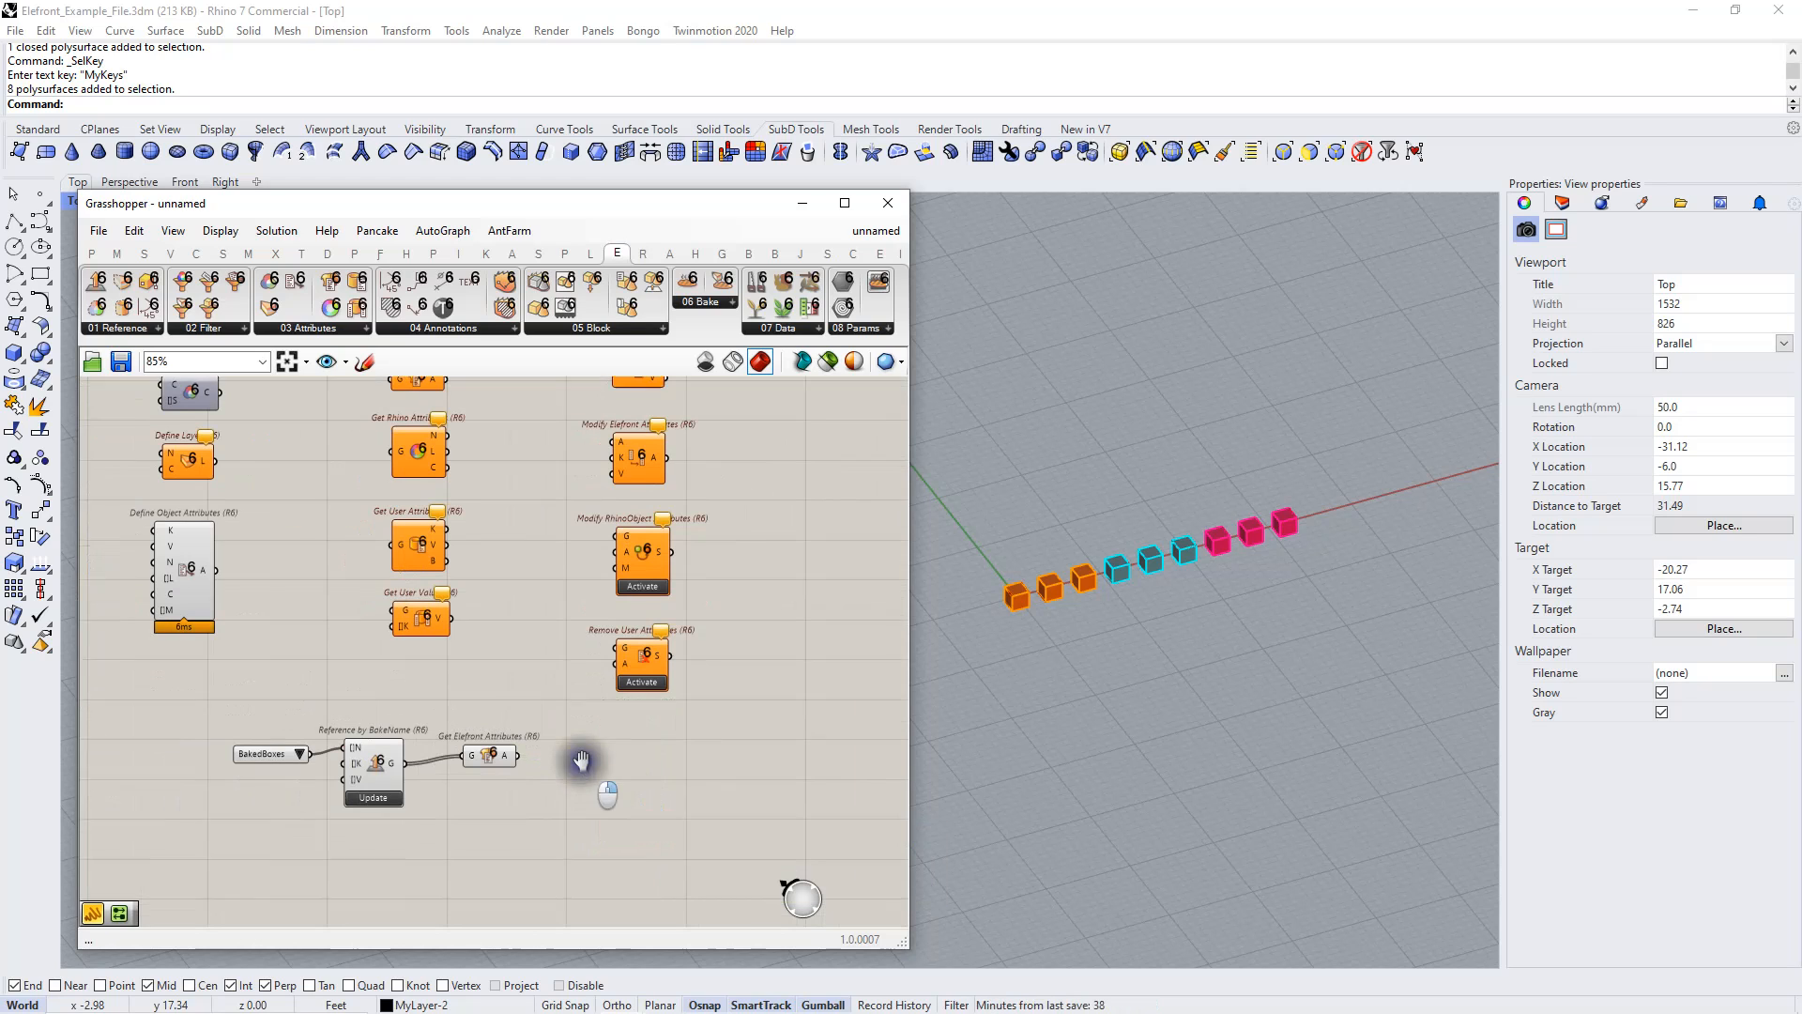
{"action": "right_click_drag", "start_coordinate": [574, 753], "coordinate": [663, 762]}
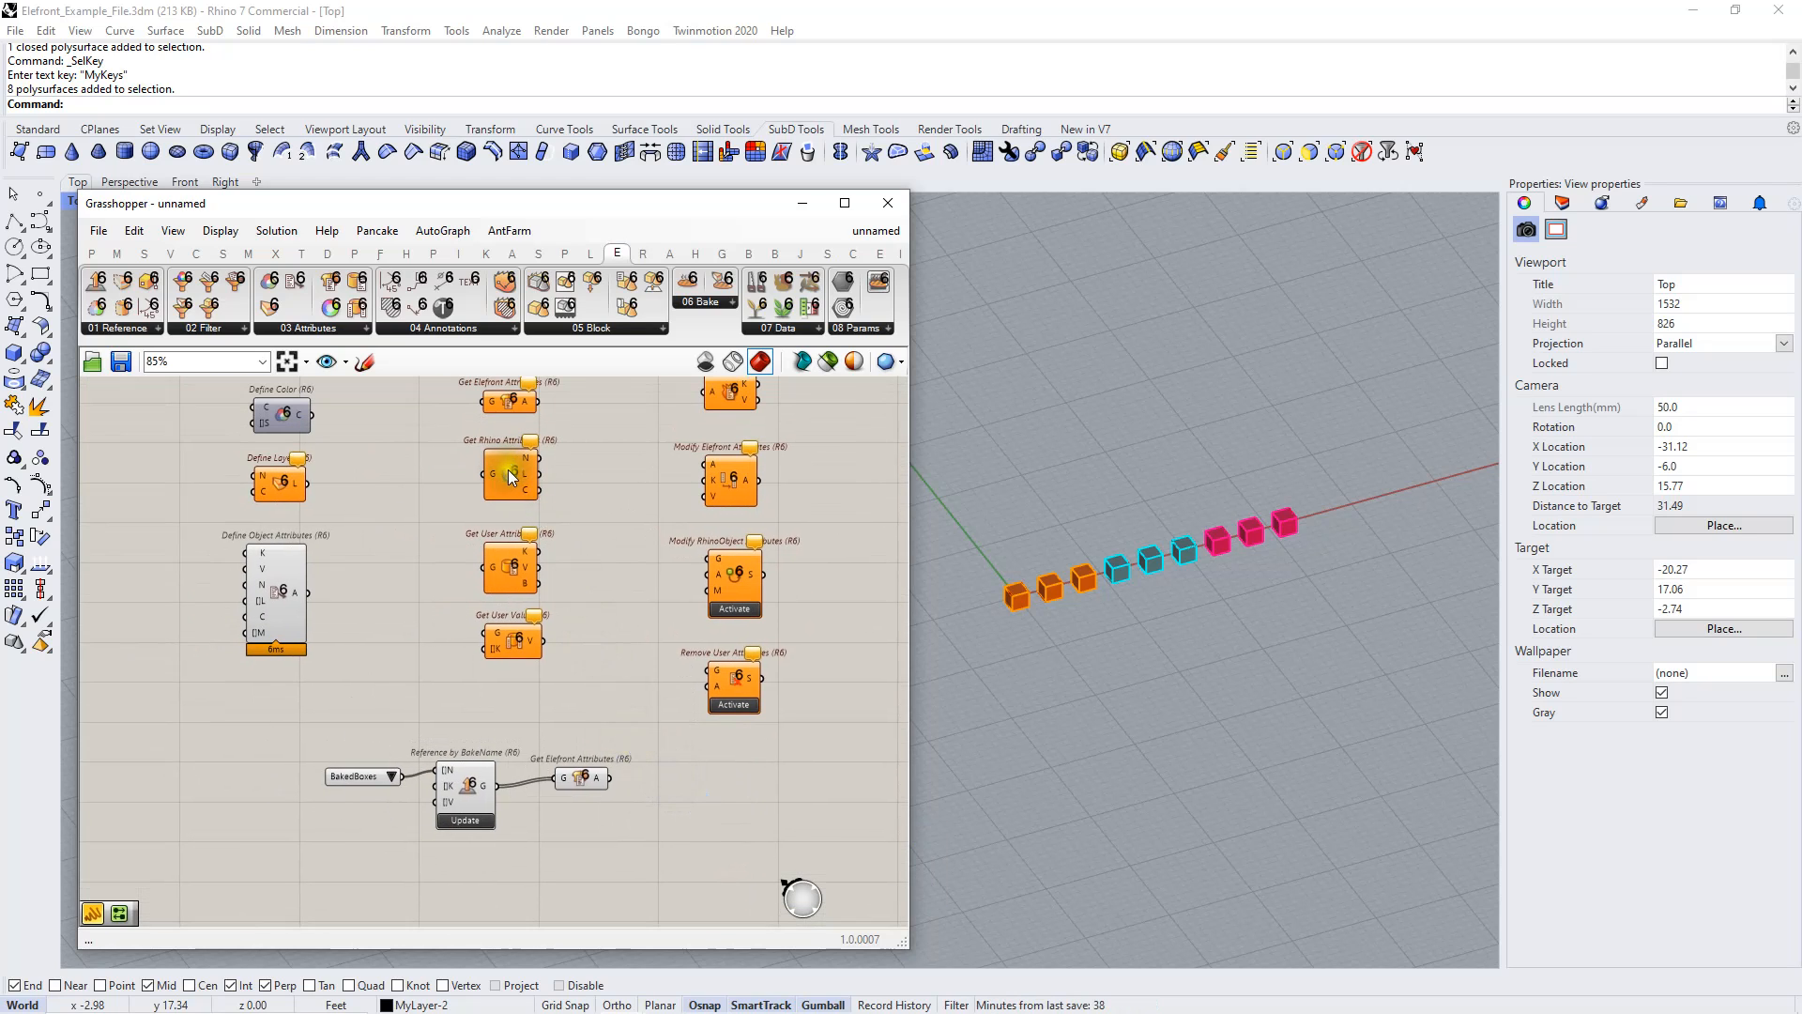
Place a copy of Get Rhino Attributes fed by the referenced geometry and enable its Read full layer path option
{"action": "left_click_drag", "start_coordinate": [509, 469], "coordinate": [669, 709], "text": "alt"}
{"action": "left_click_drag", "start_coordinate": [588, 860], "coordinate": [589, 862], "text": "alt"}
{"action": "left_click_drag", "start_coordinate": [498, 787], "coordinate": [581, 865]}
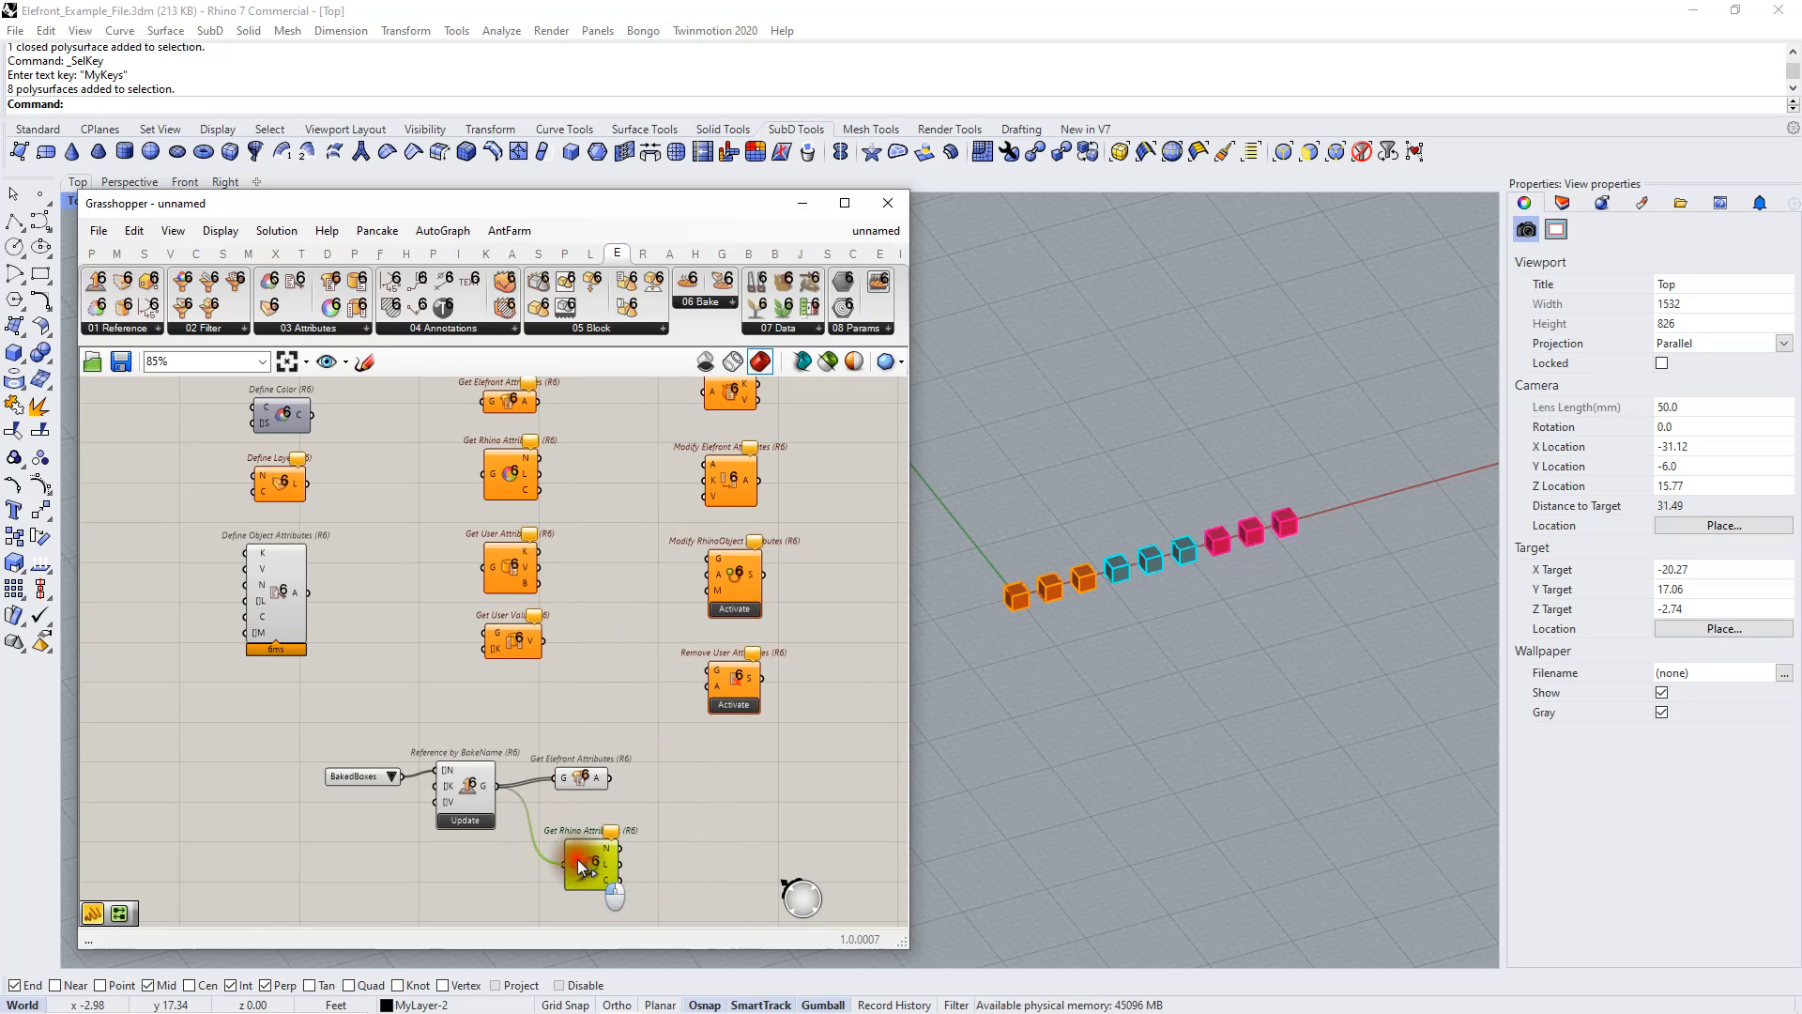
{"action": "right_click", "coordinate": [599, 868]}
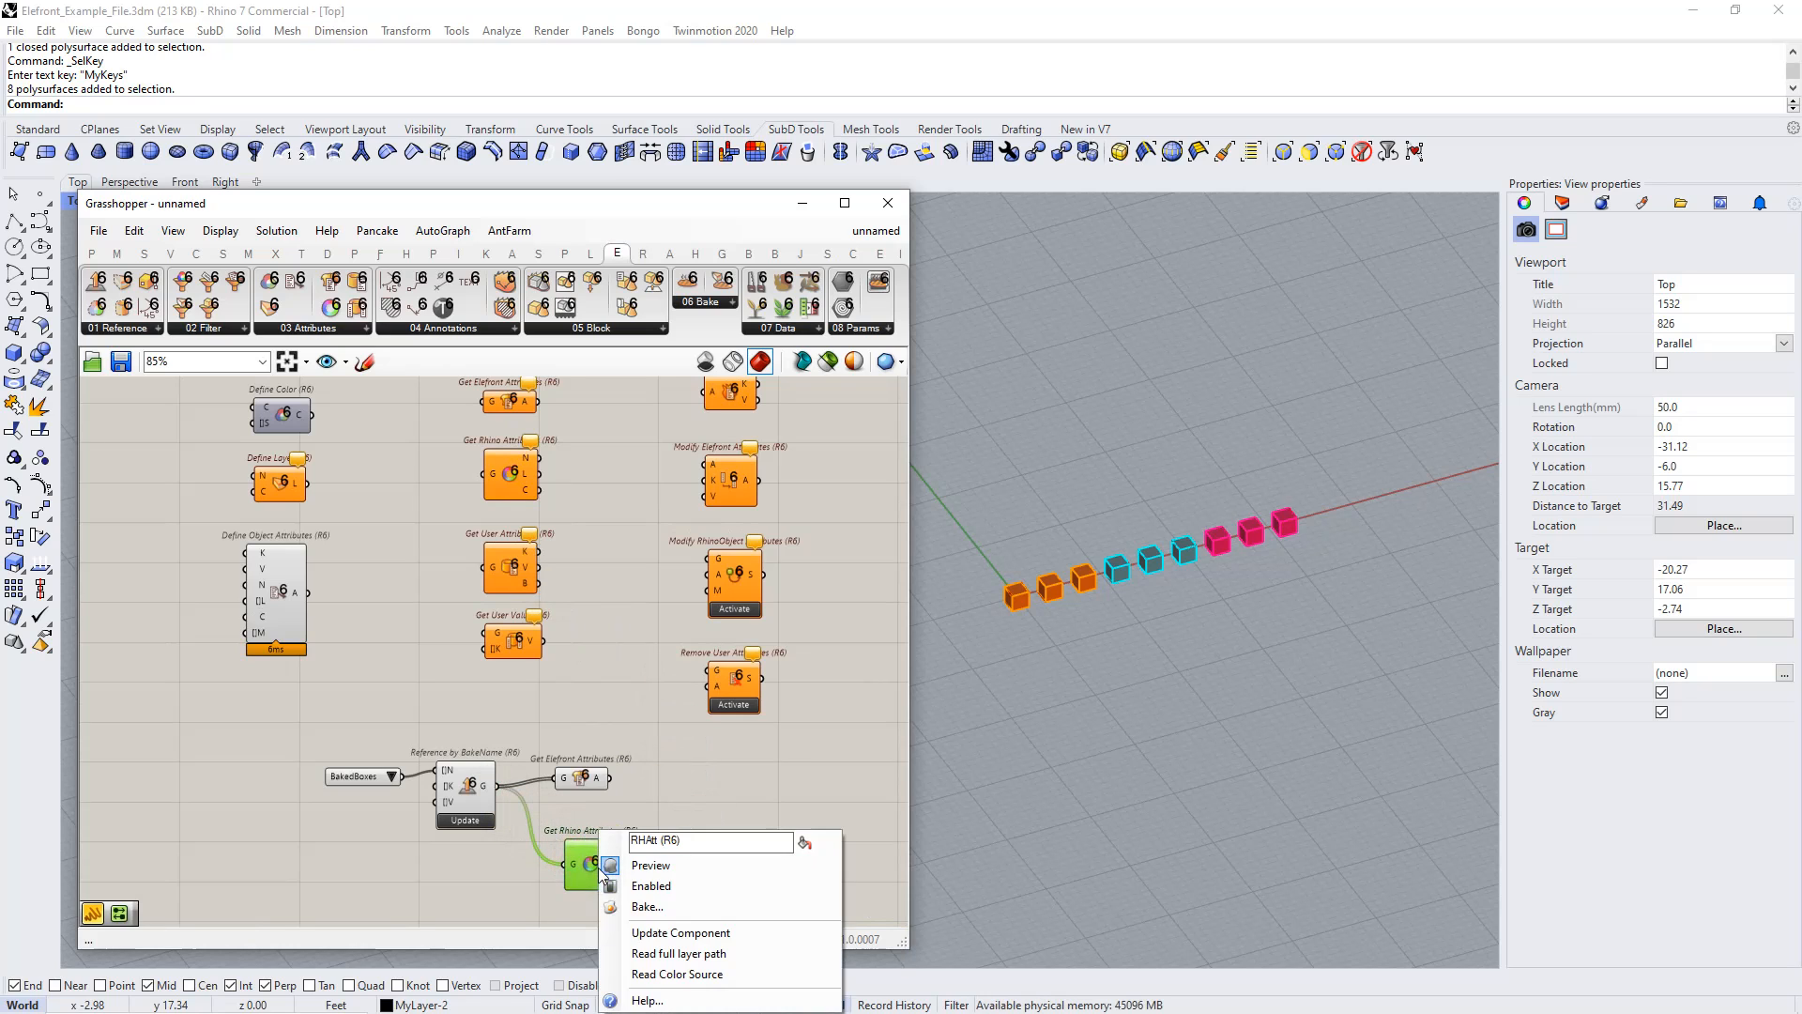
{"action": "left_click", "coordinate": [652, 954]}
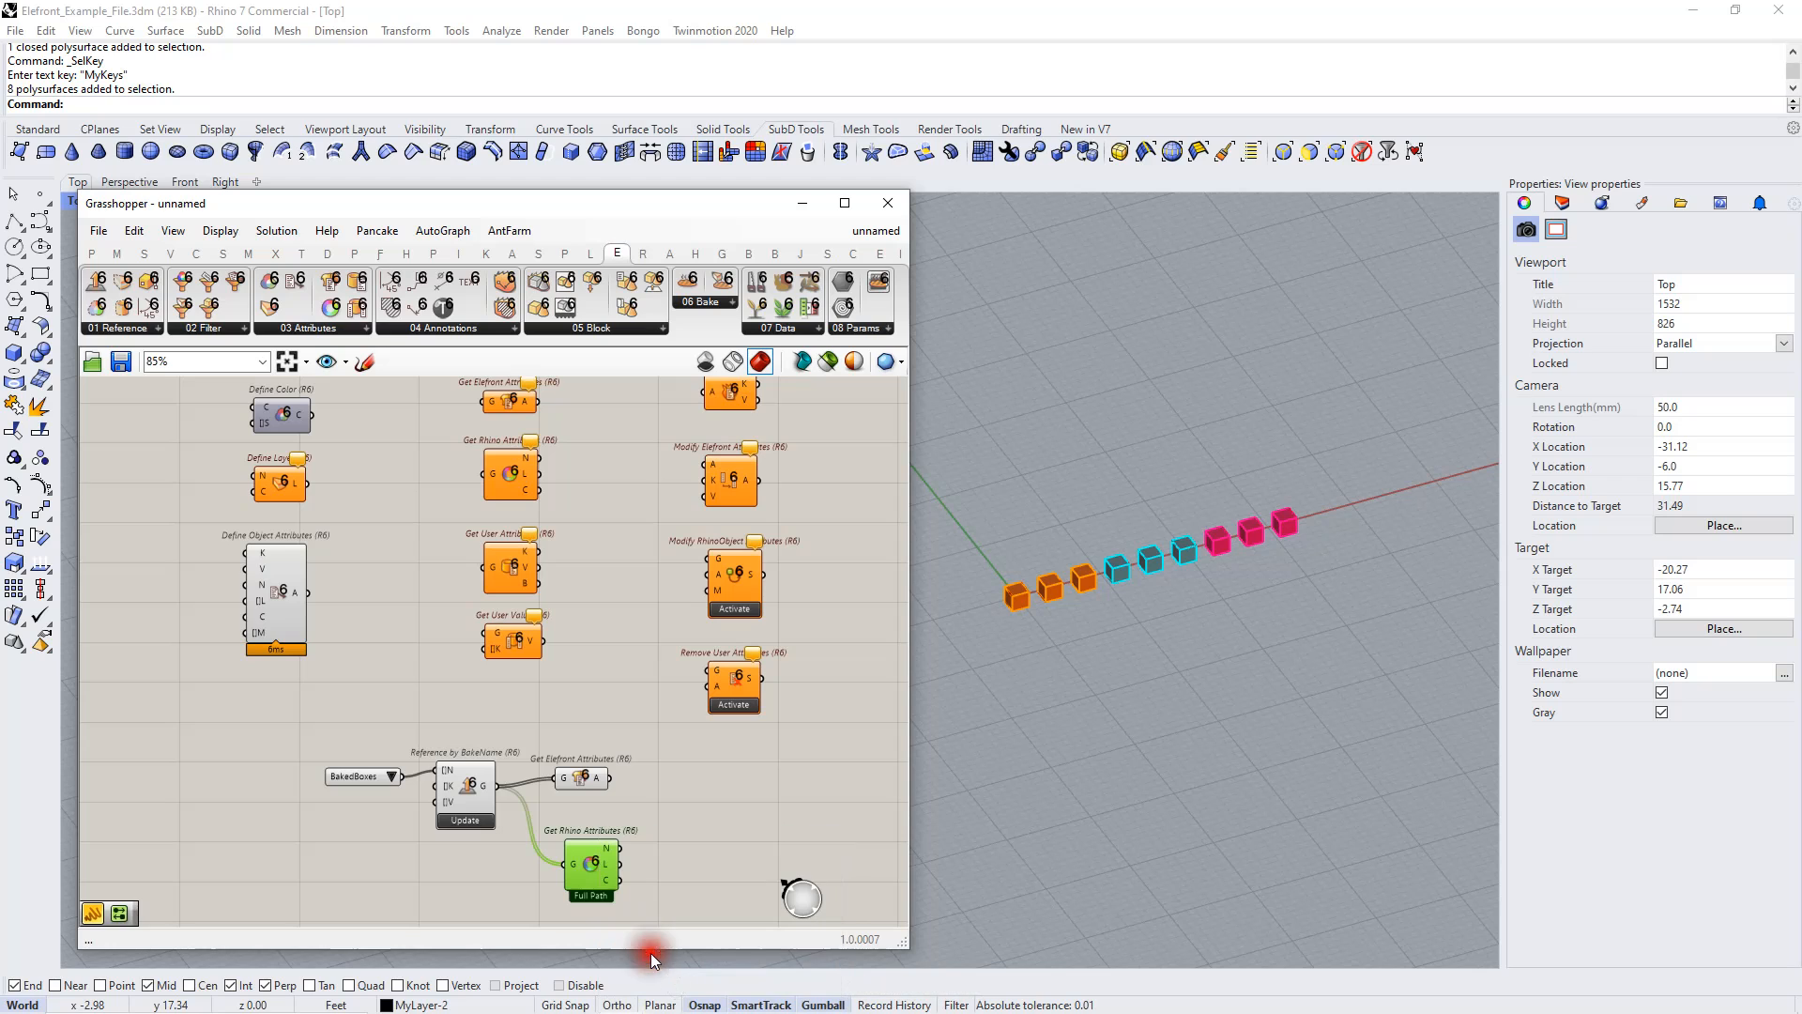
Add a Panel connected to the layer output of the copied Get Rhino Attributes component
{"action": "right_click_drag", "start_coordinate": [689, 833], "coordinate": [612, 779]}
{"action": "double_click", "coordinate": [612, 779]}
{"action": "type", "text": "panel"}
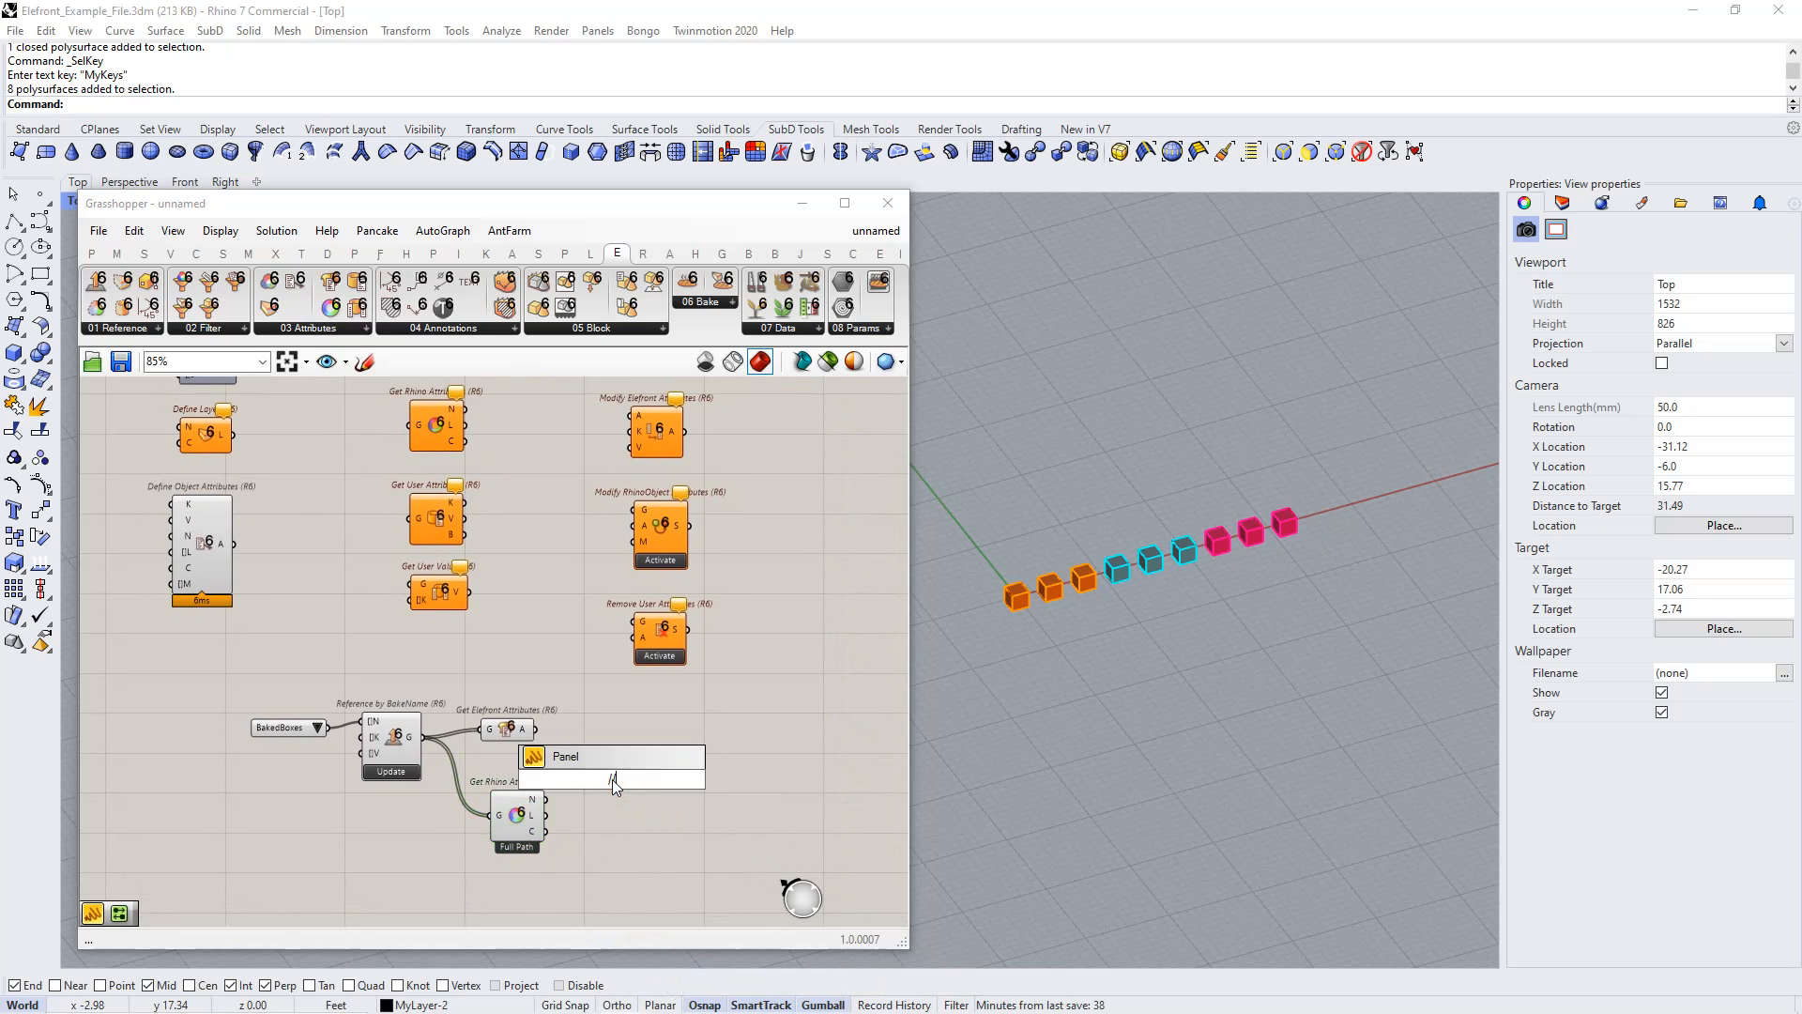
{"action": "key", "text": "Return"}
{"action": "scroll", "coordinate": [589, 800], "scroll_direction": "up", "scroll_amount": 3}
{"action": "left_click_drag", "start_coordinate": [532, 824], "coordinate": [683, 850]}
{"action": "right_click_drag", "start_coordinate": [684, 850], "coordinate": [623, 783]}
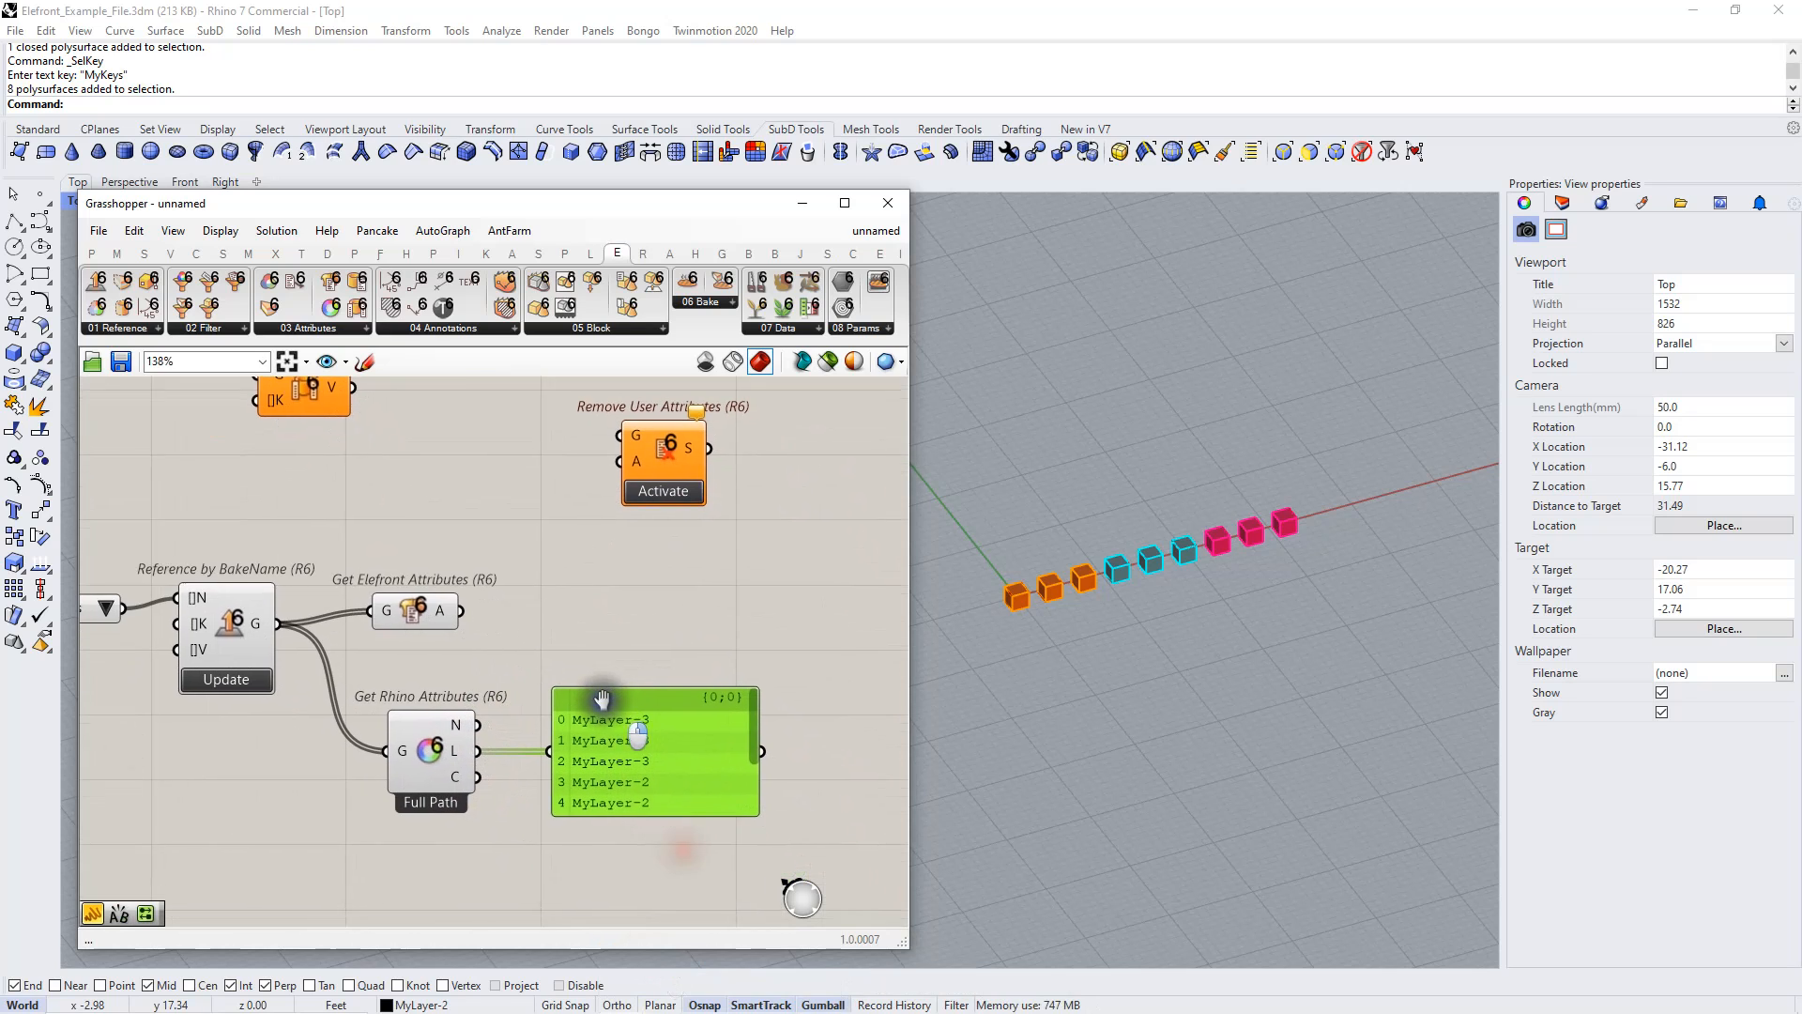
Turn off Read full layer path on the copied Get Rhino Attributes component
{"action": "right_click", "coordinate": [425, 748]}
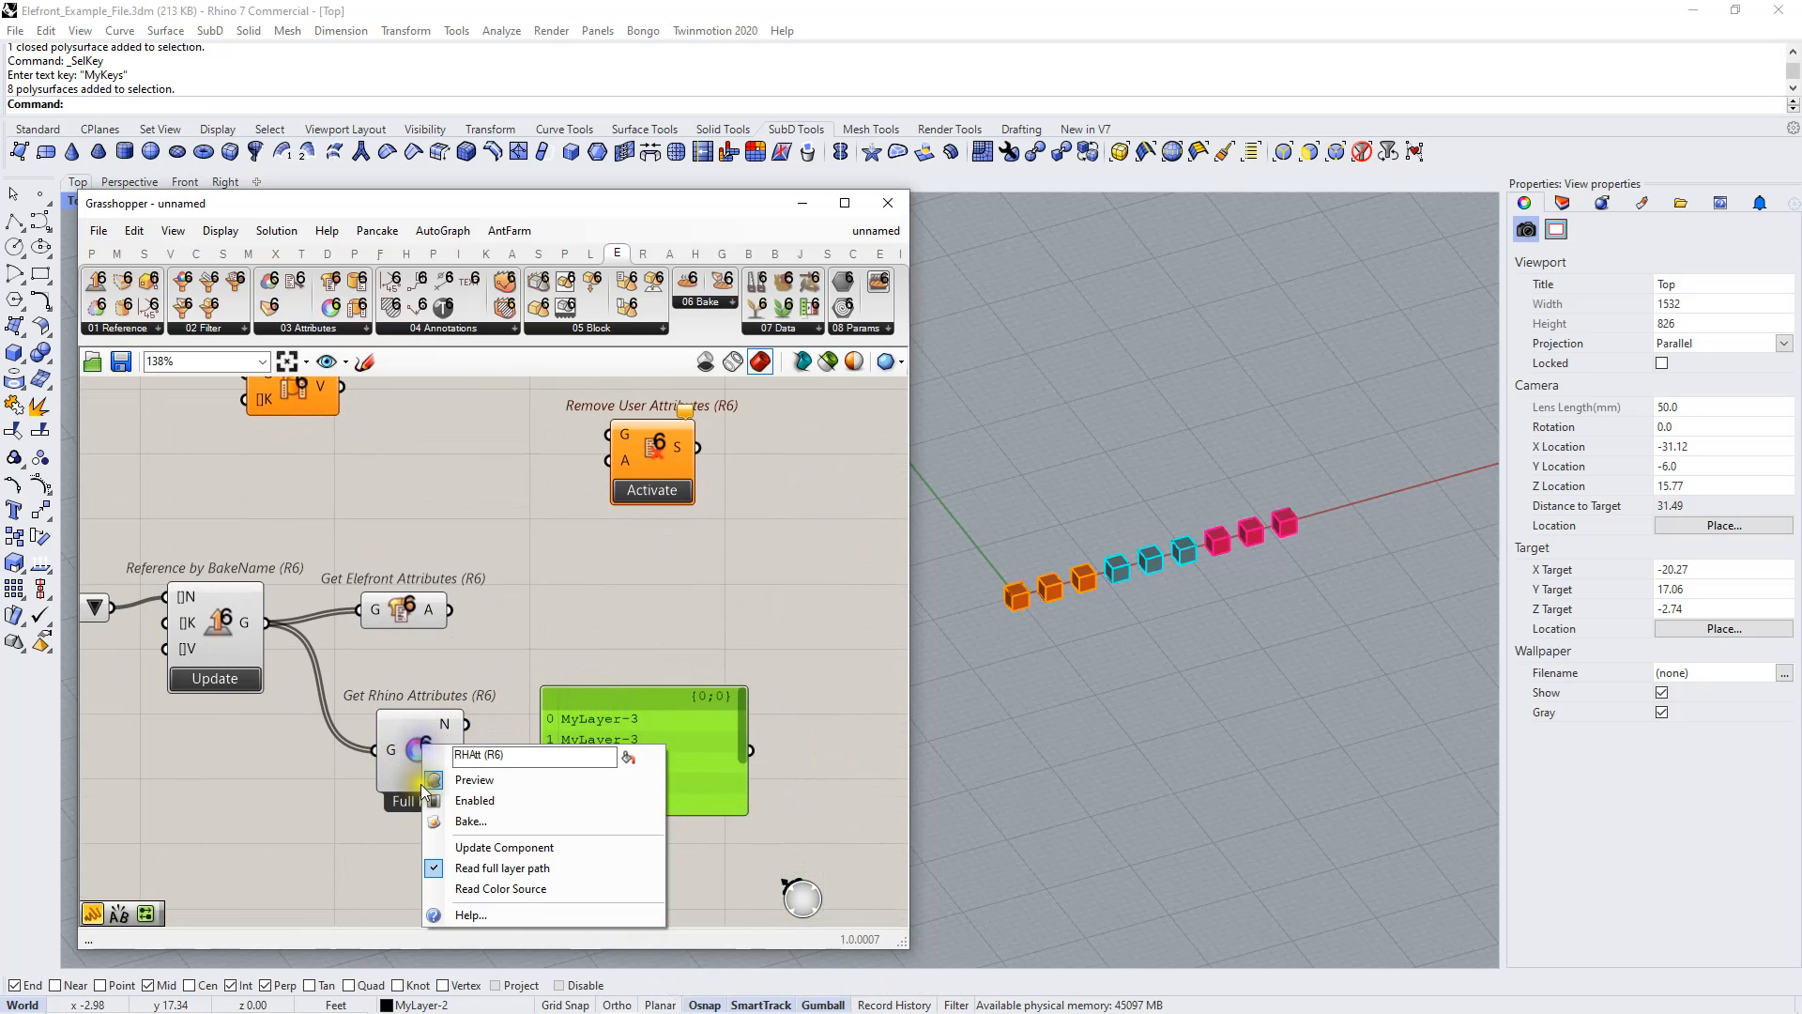
{"action": "left_click", "coordinate": [438, 865]}
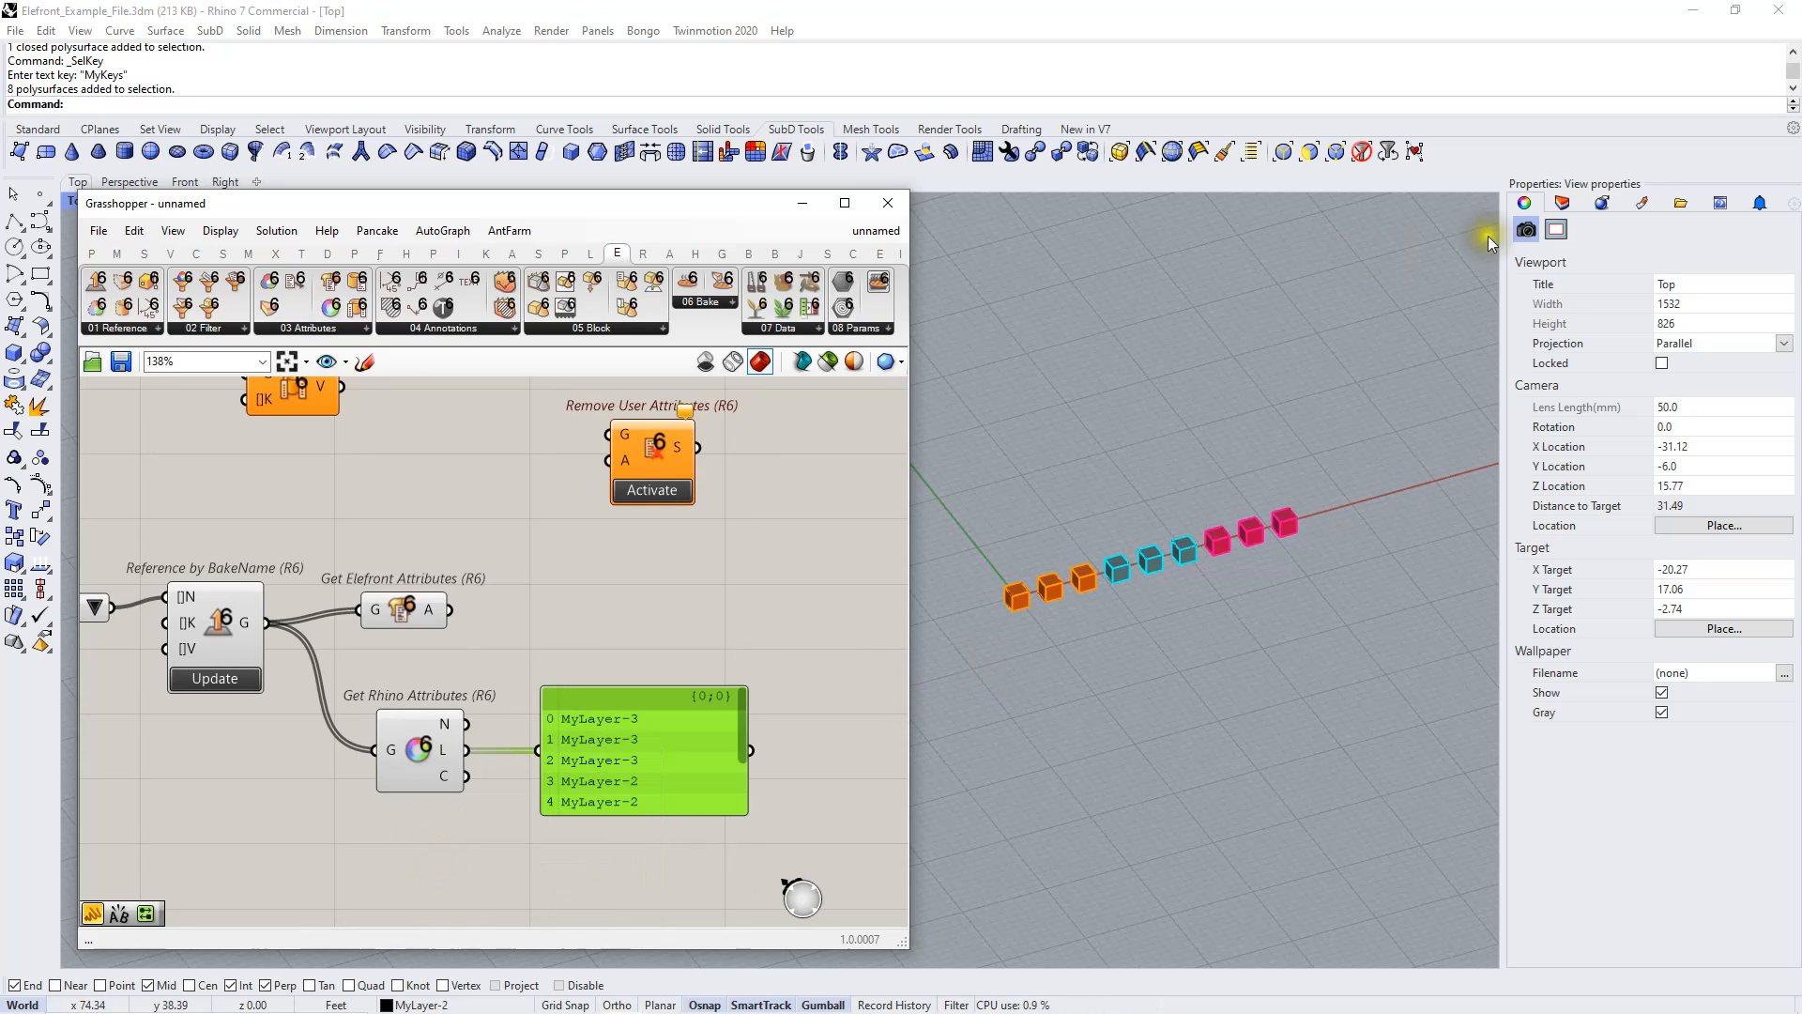
Delete the Get Elefront Attributes and Get Rhino Attributes copies and the Panel, keeping Reference by BakeName and its Value List
{"action": "scroll", "coordinate": [588, 779], "scroll_direction": "down", "scroll_amount": 5}
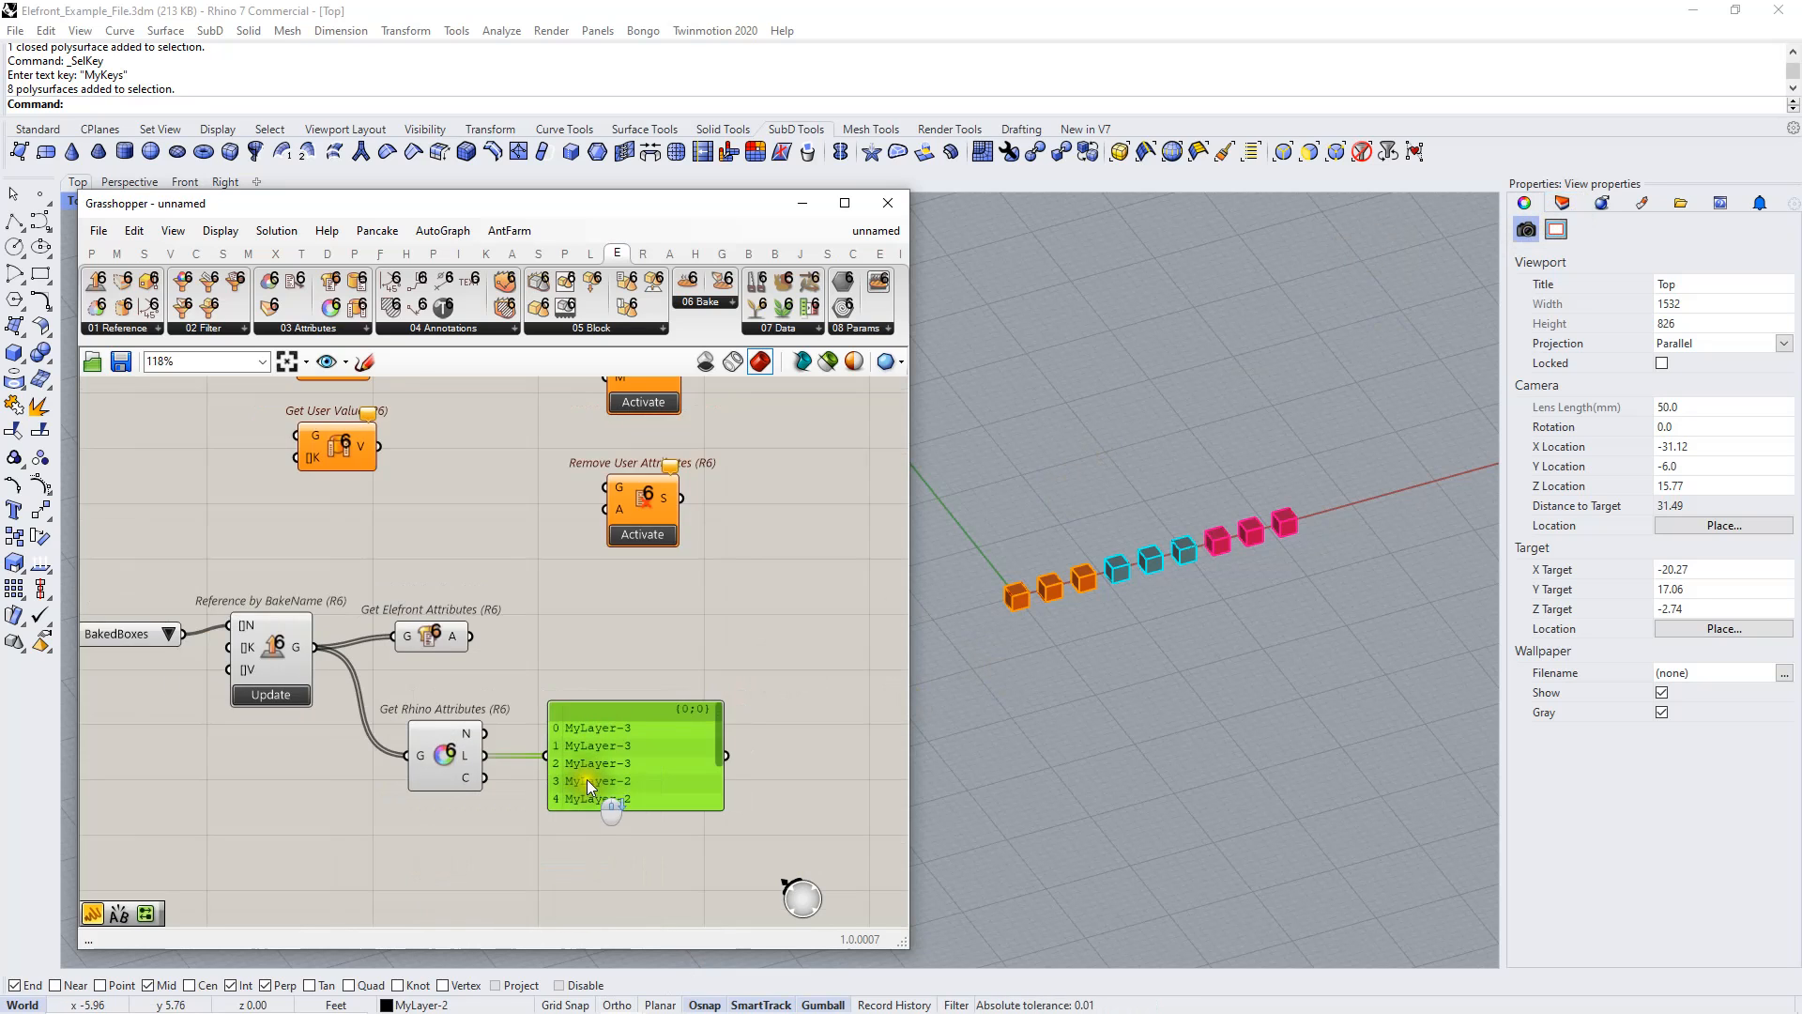
{"action": "right_click_drag", "start_coordinate": [602, 776], "coordinate": [547, 798]}
{"action": "scroll", "coordinate": [550, 733], "scroll_direction": "up", "scroll_amount": 1}
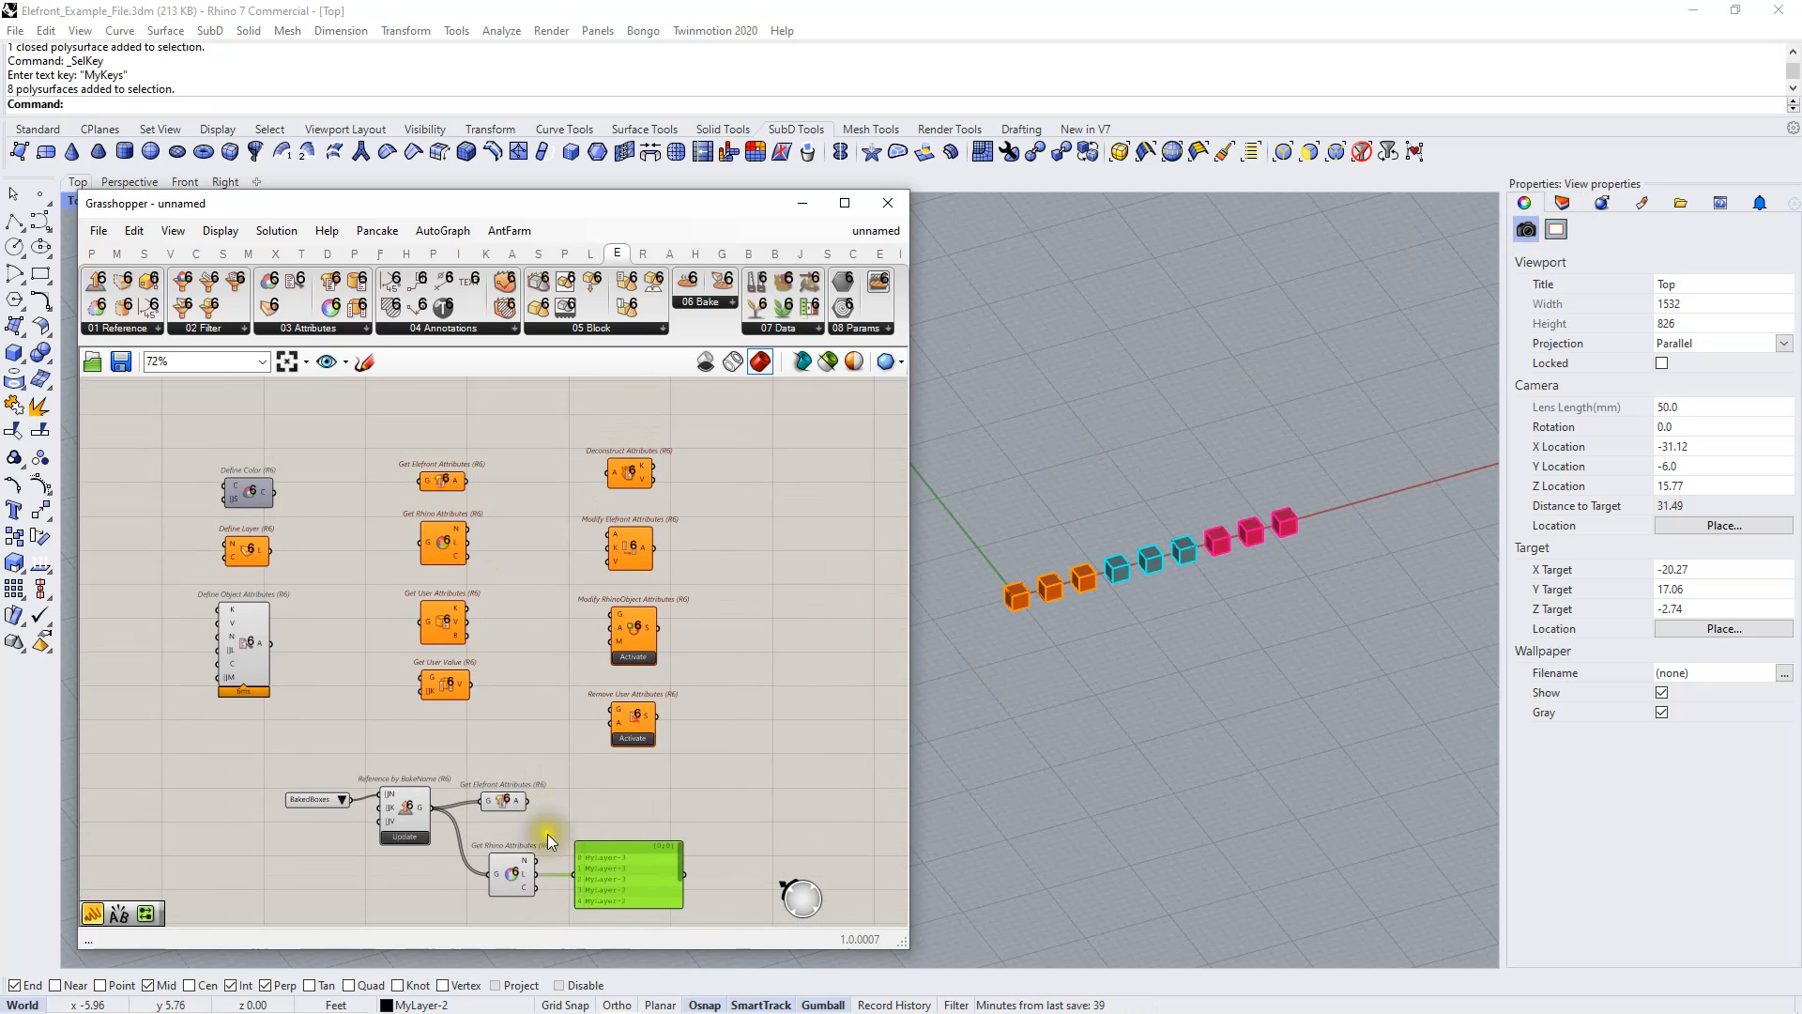
{"action": "scroll", "coordinate": [548, 787], "scroll_direction": "up", "scroll_amount": 1}
{"action": "right_click_drag", "start_coordinate": [557, 773], "coordinate": [563, 701]}
{"action": "left_click", "coordinate": [602, 737]}
{"action": "left_click_drag", "start_coordinate": [602, 736], "coordinate": [505, 875]}
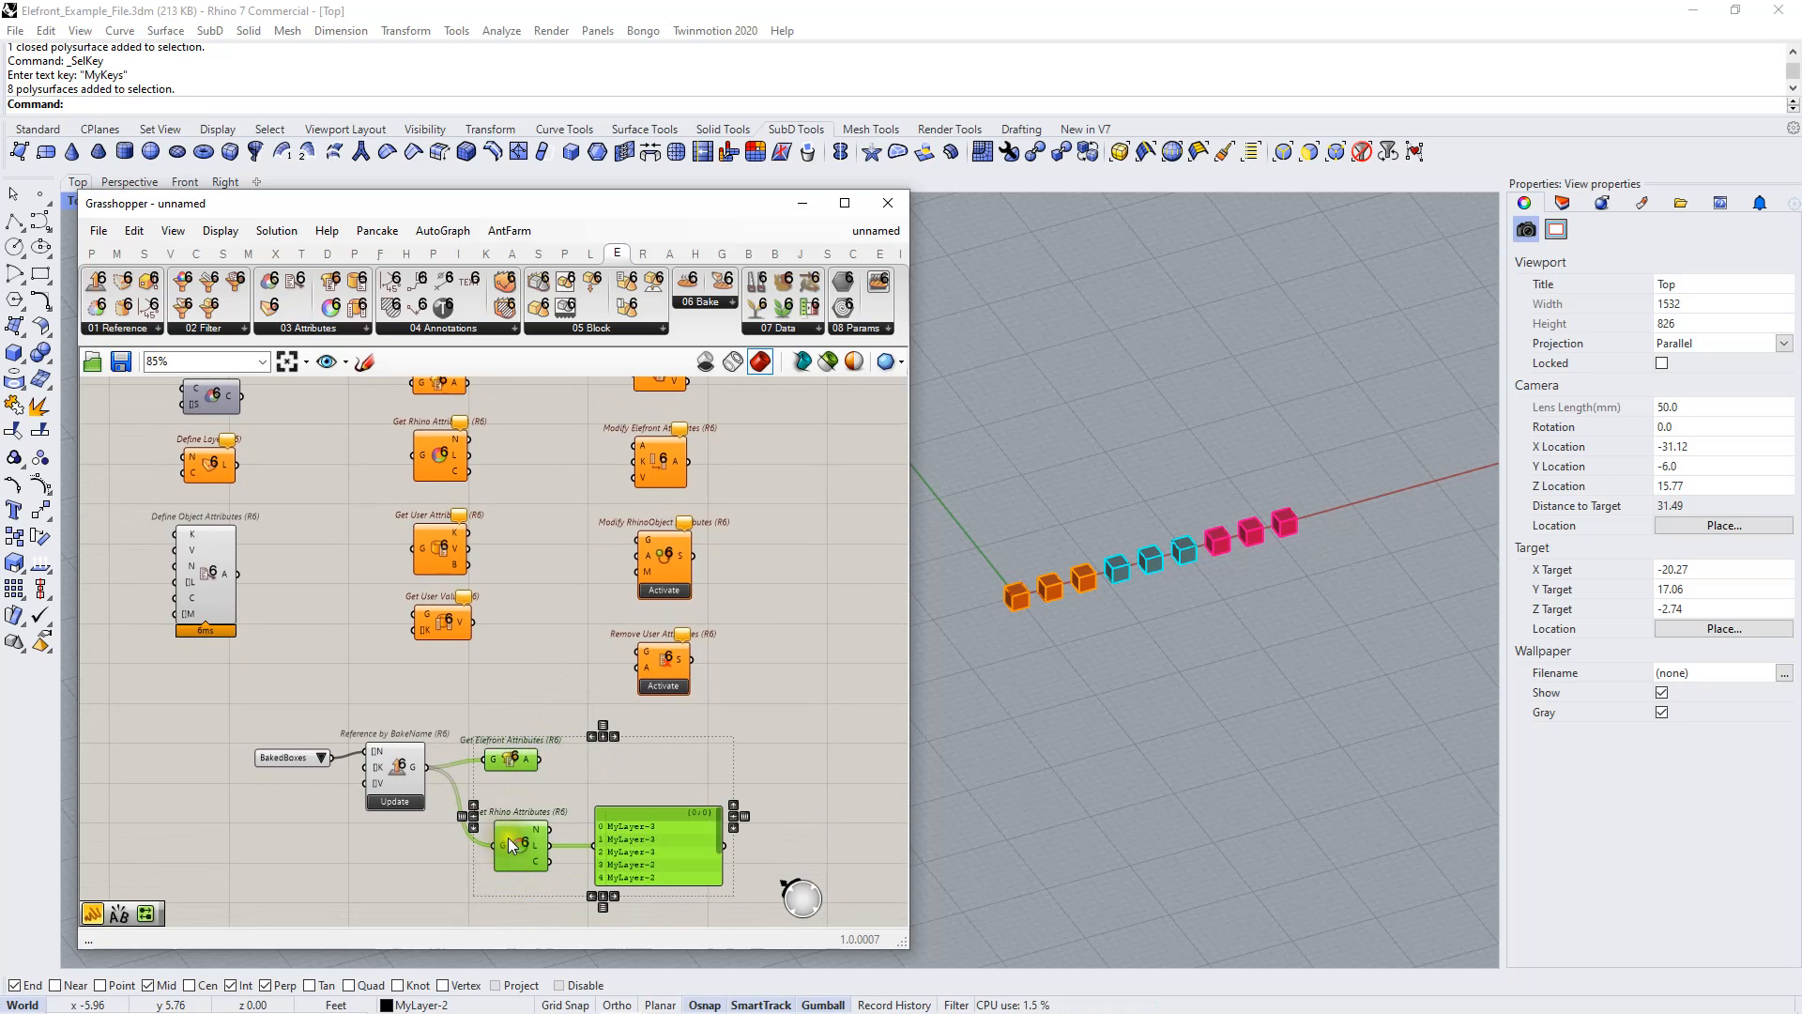
{"action": "key", "text": "Delete"}
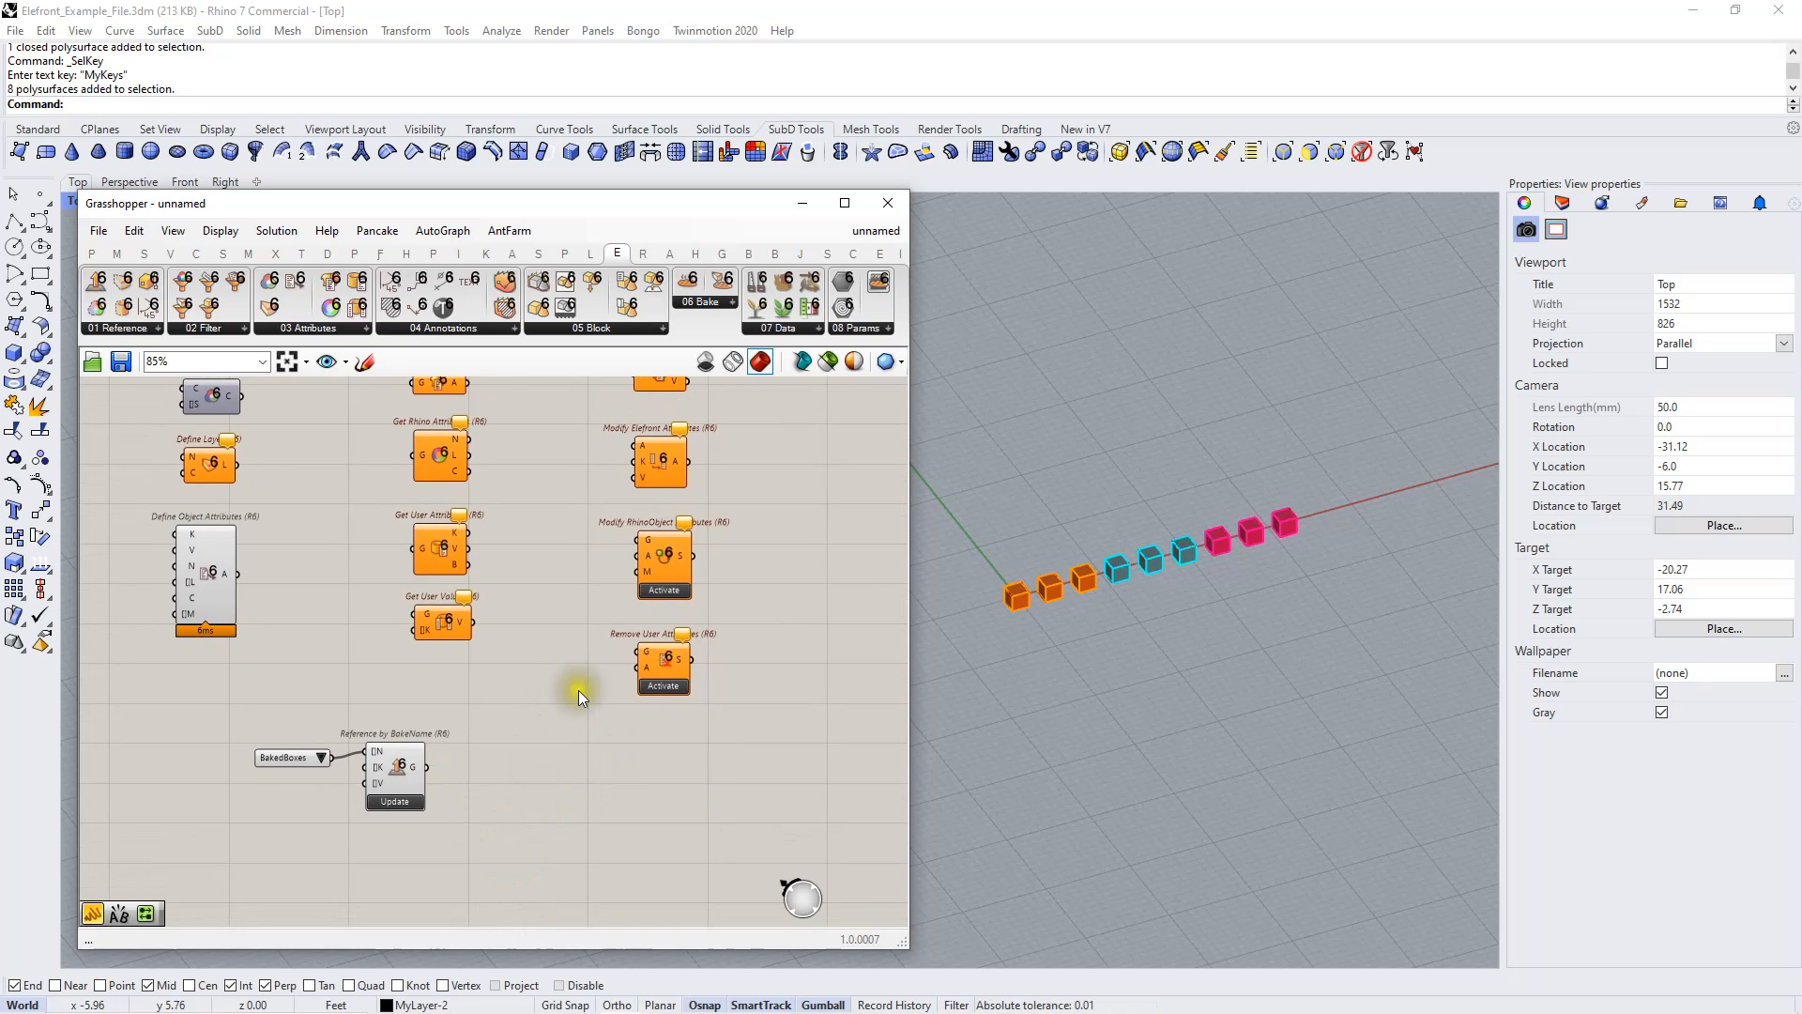
Examine the Modify Elefront Attributes component and the description of its A input
{"action": "right_click_drag", "start_coordinate": [618, 660], "coordinate": [619, 708]}
{"action": "right_click_drag", "start_coordinate": [644, 567], "coordinate": [642, 588]}
{"action": "scroll", "coordinate": [646, 550], "scroll_direction": "up", "scroll_amount": 2}
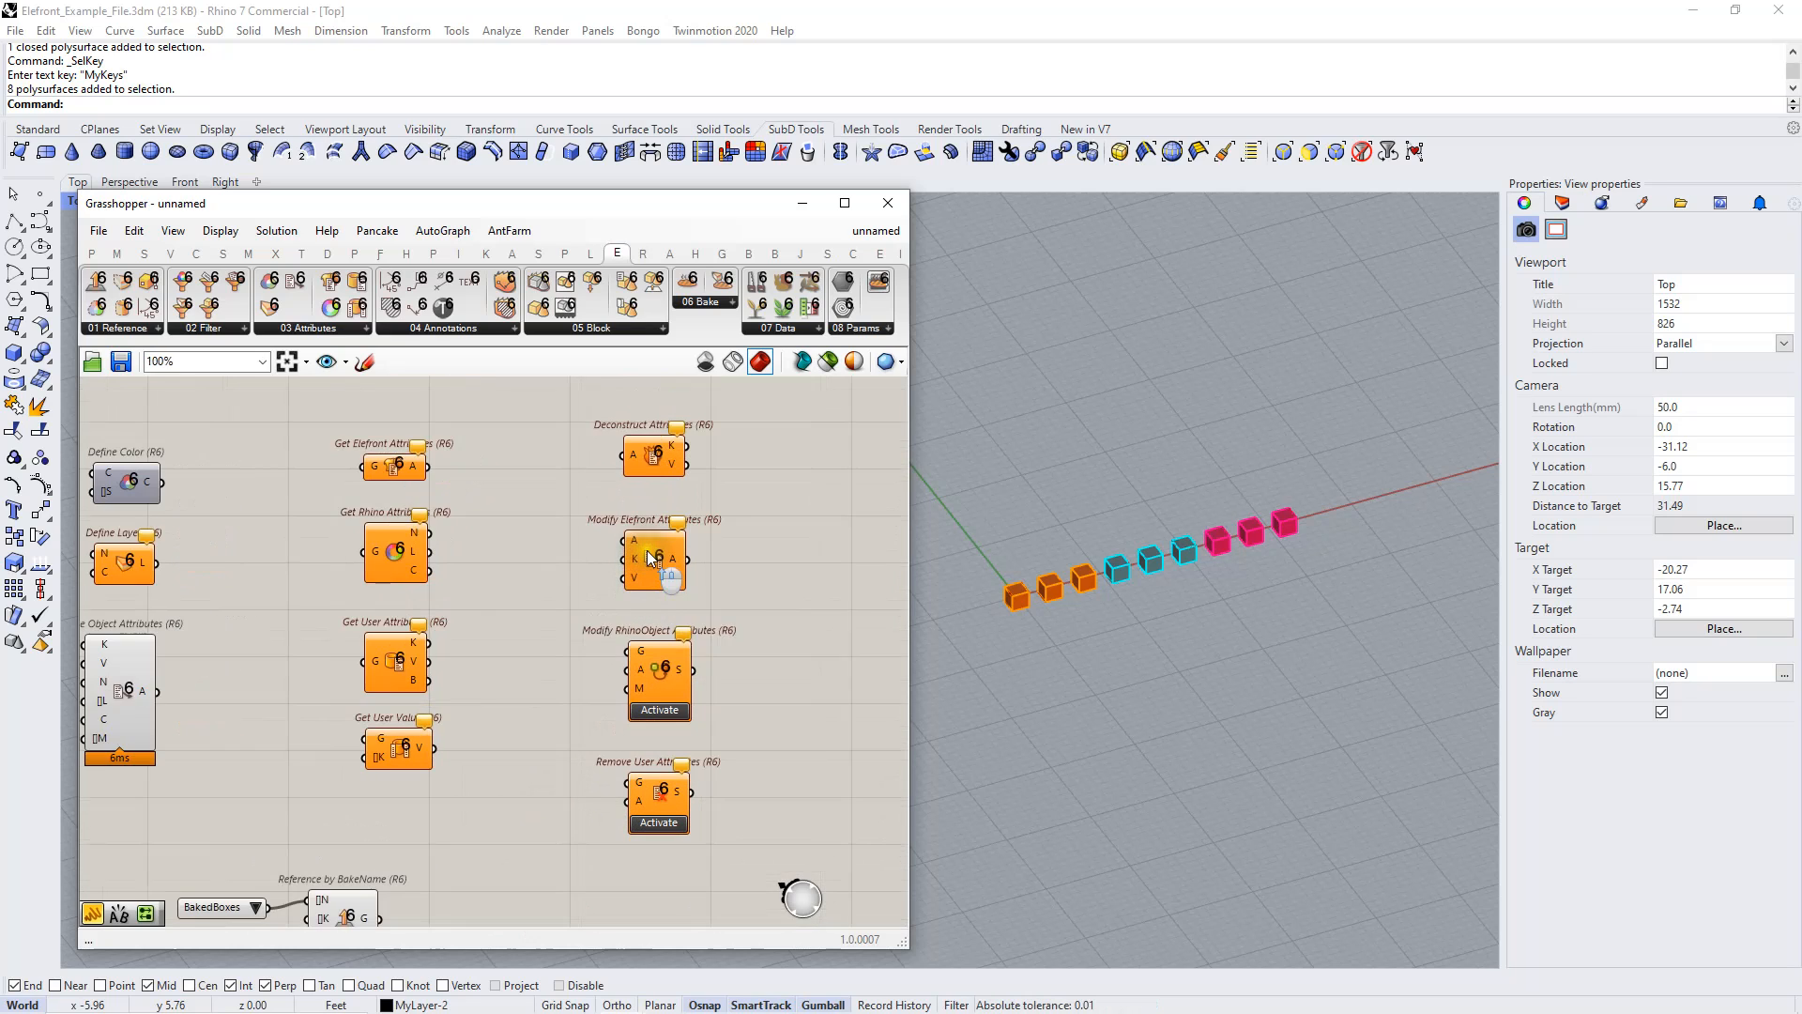
{"action": "right_click_drag", "start_coordinate": [646, 550], "coordinate": [656, 511]}
{"action": "scroll", "coordinate": [656, 511], "scroll_direction": "up", "scroll_amount": 1}
{"action": "scroll", "coordinate": [655, 515], "scroll_direction": "down", "scroll_amount": 1}
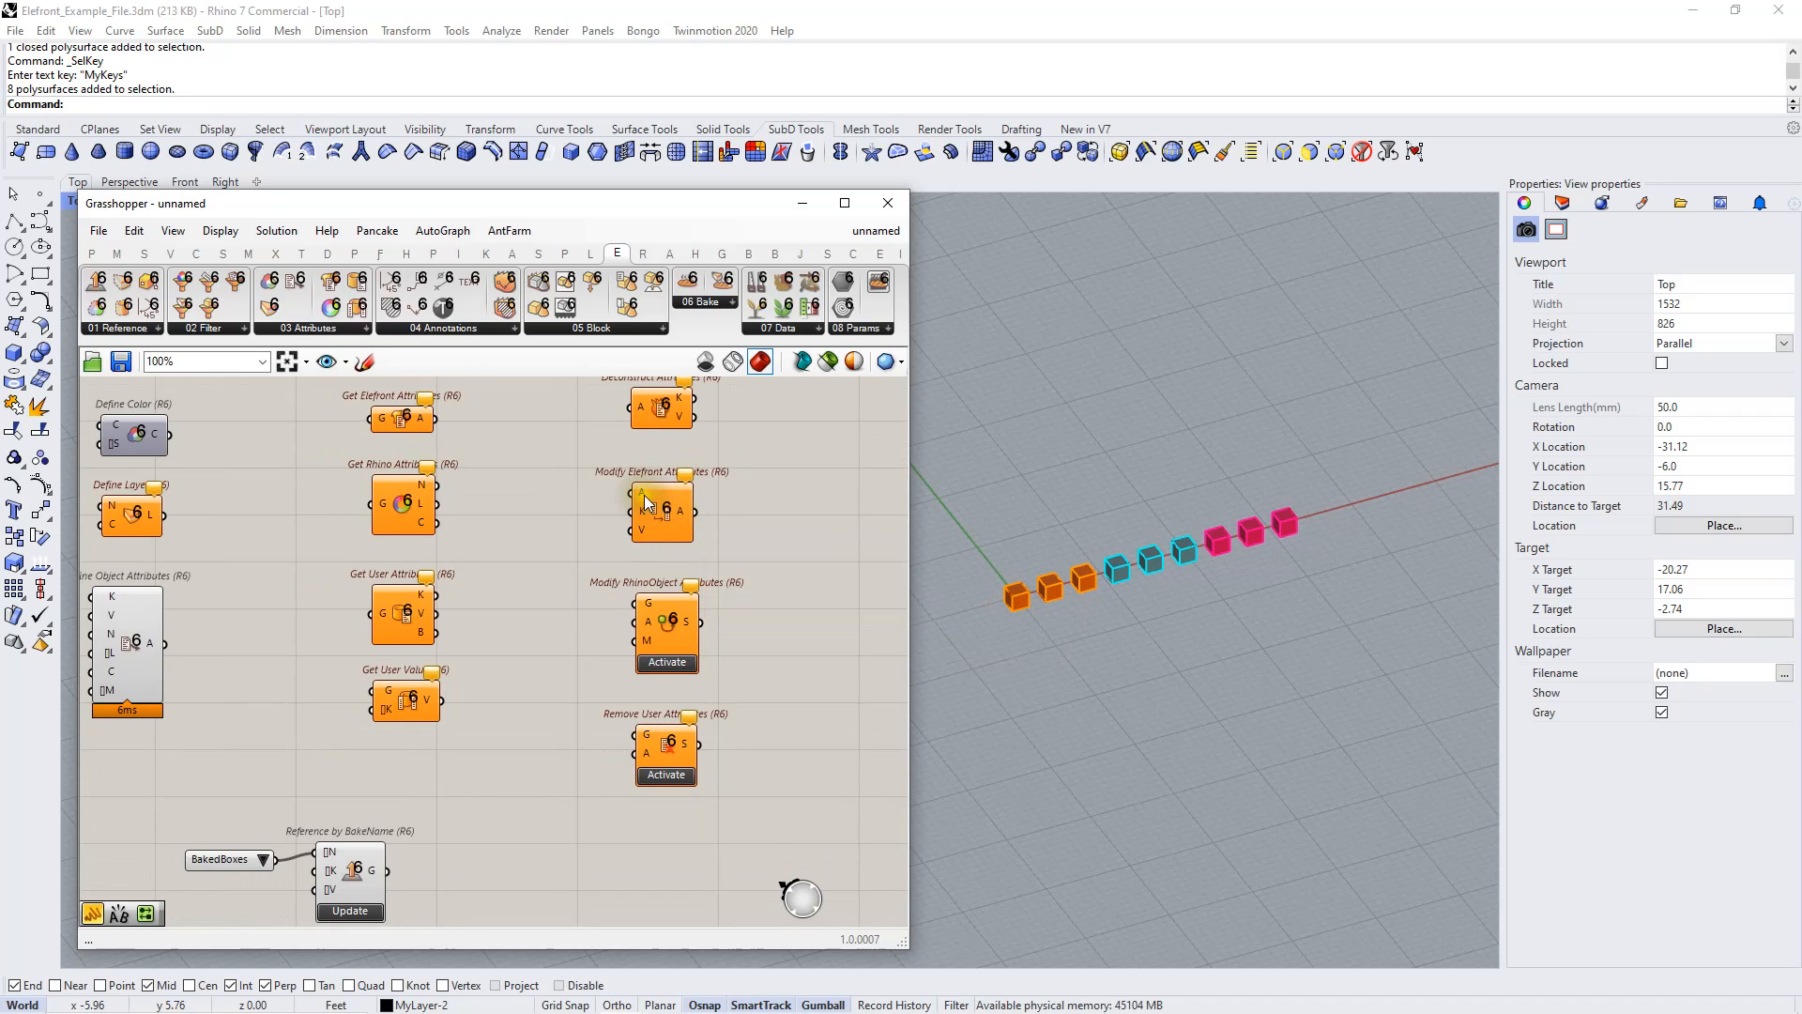
{"action": "scroll", "coordinate": [647, 504], "scroll_direction": "down", "scroll_amount": 1}
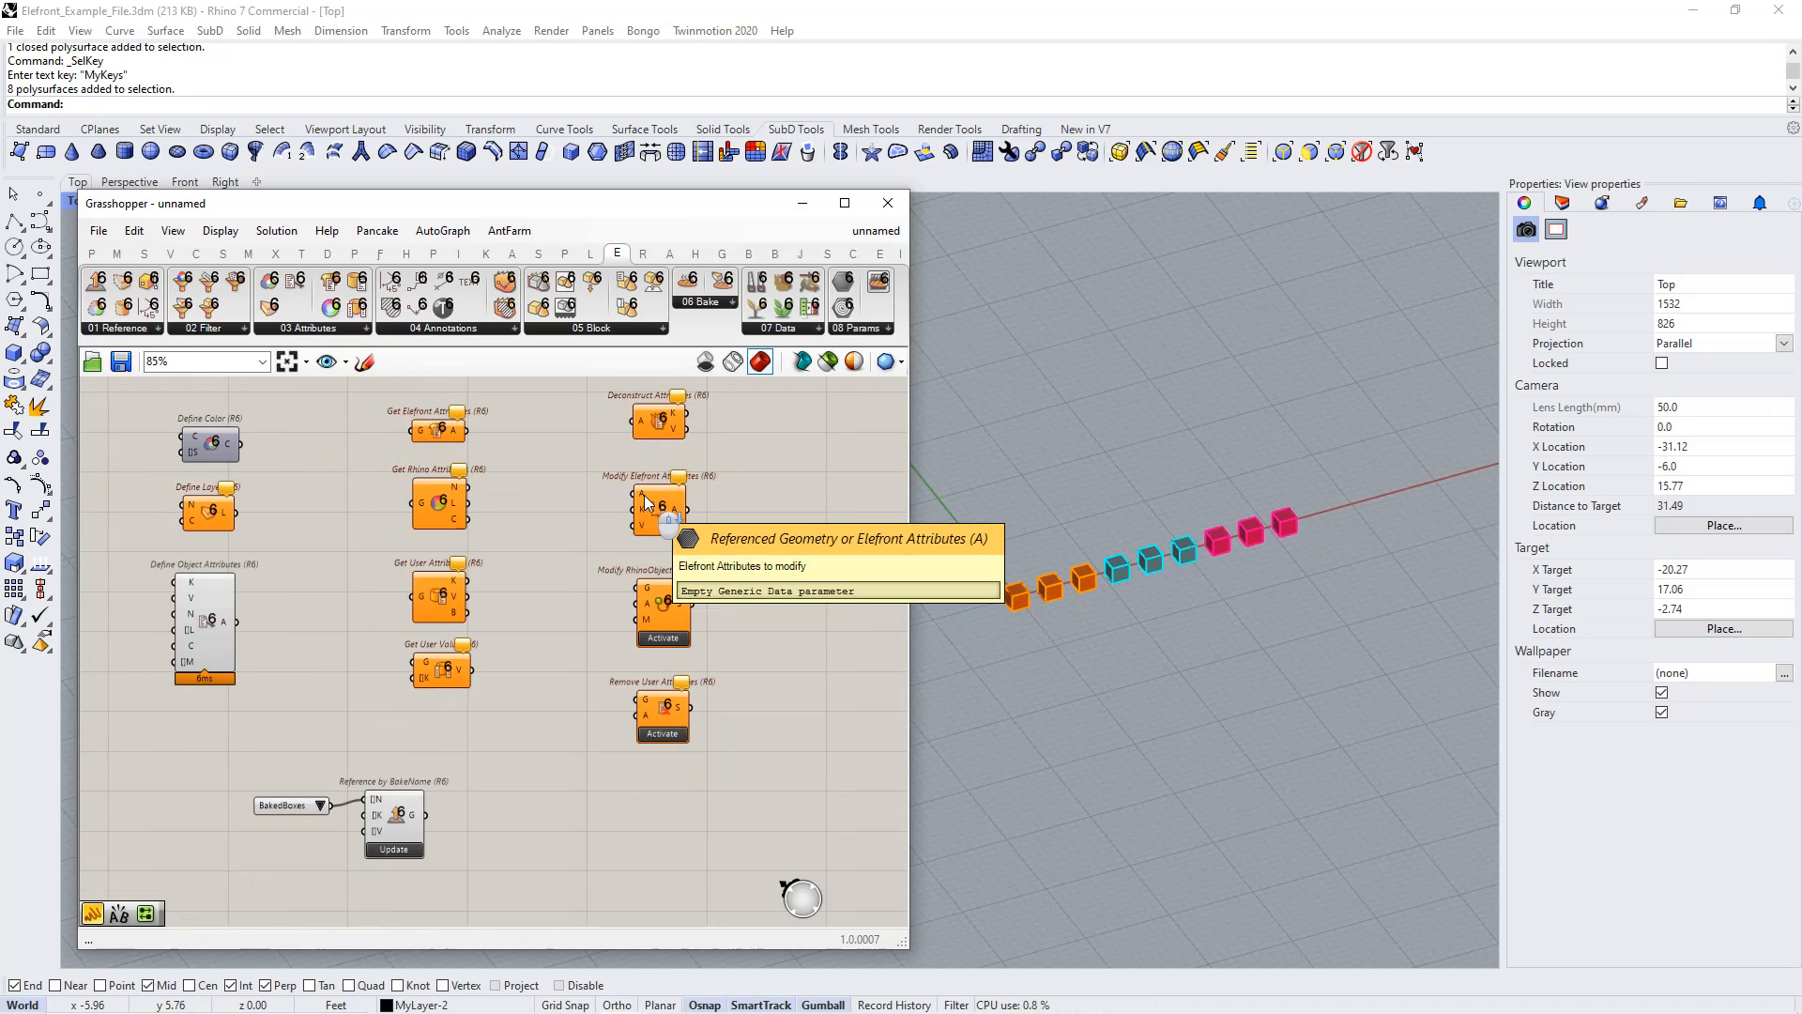
Copy the Define Object Attributes and Modify RhinoObject Attributes components to the area beside Reference by BakeName
{"action": "left_click", "coordinate": [208, 623]}
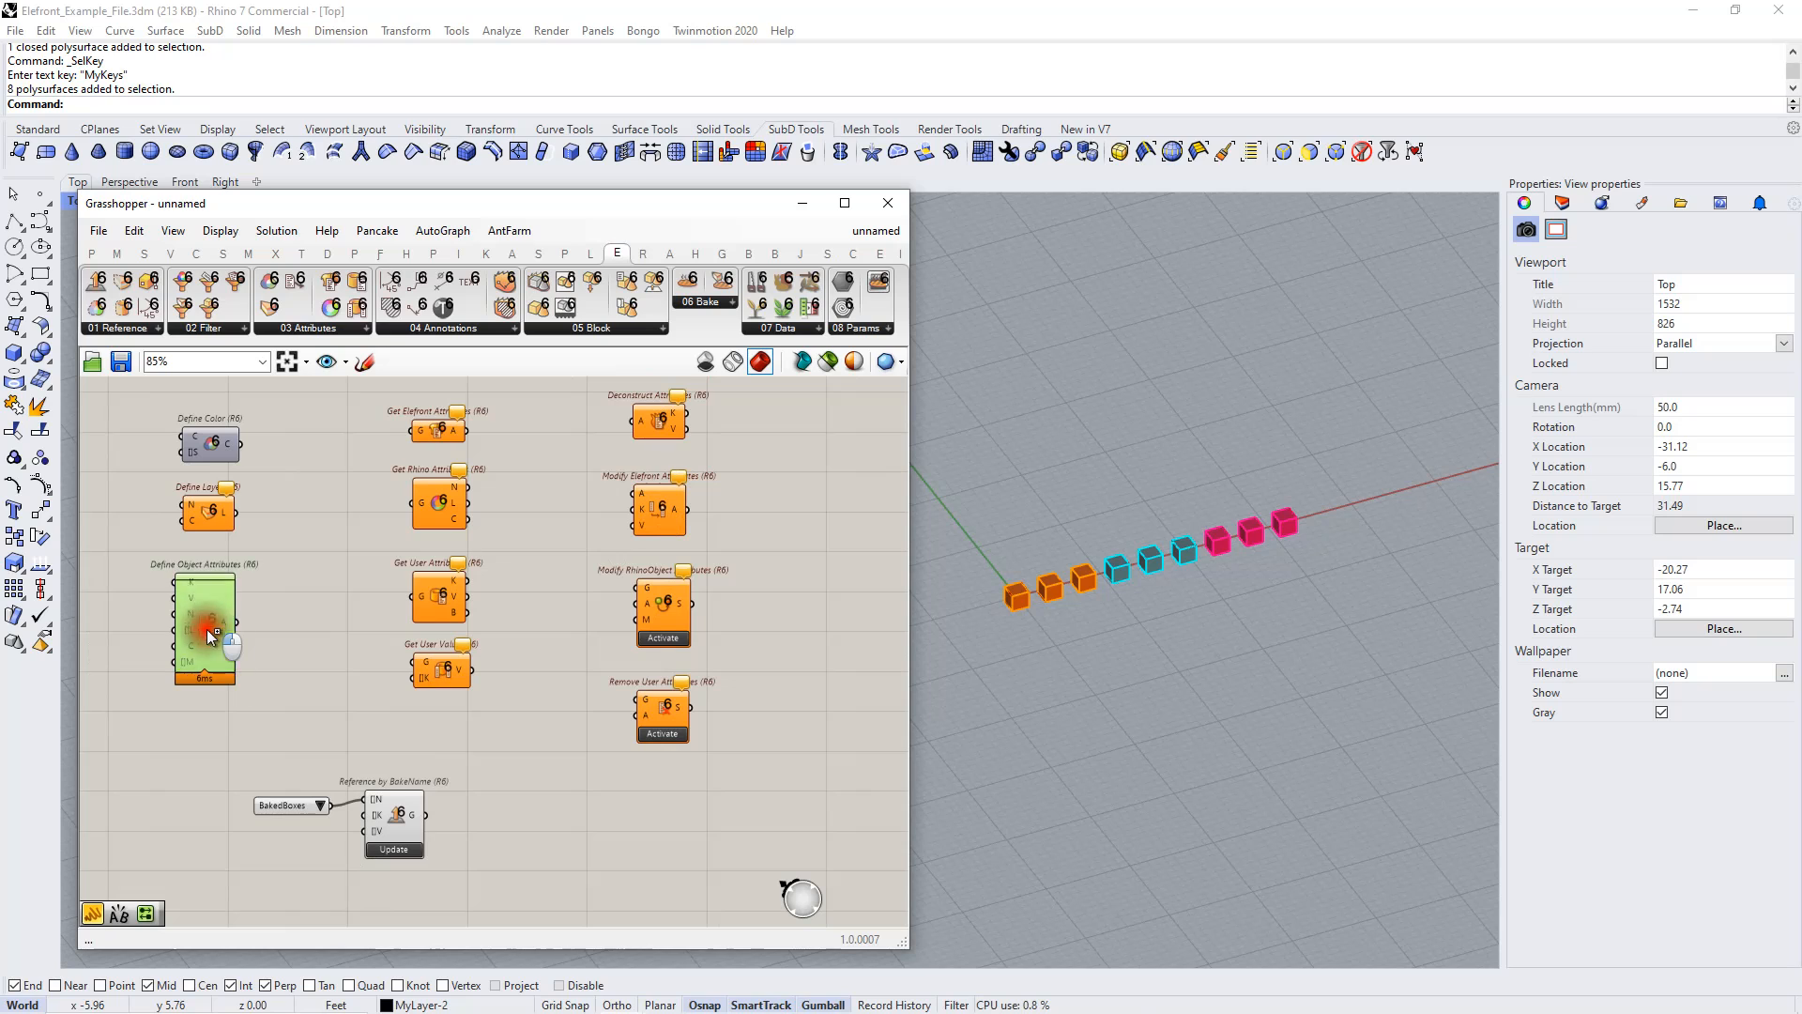
{"action": "left_click_drag", "start_coordinate": [208, 622], "coordinate": [503, 859], "text": "alt"}
{"action": "right_click_drag", "start_coordinate": [517, 805], "coordinate": [505, 873]}
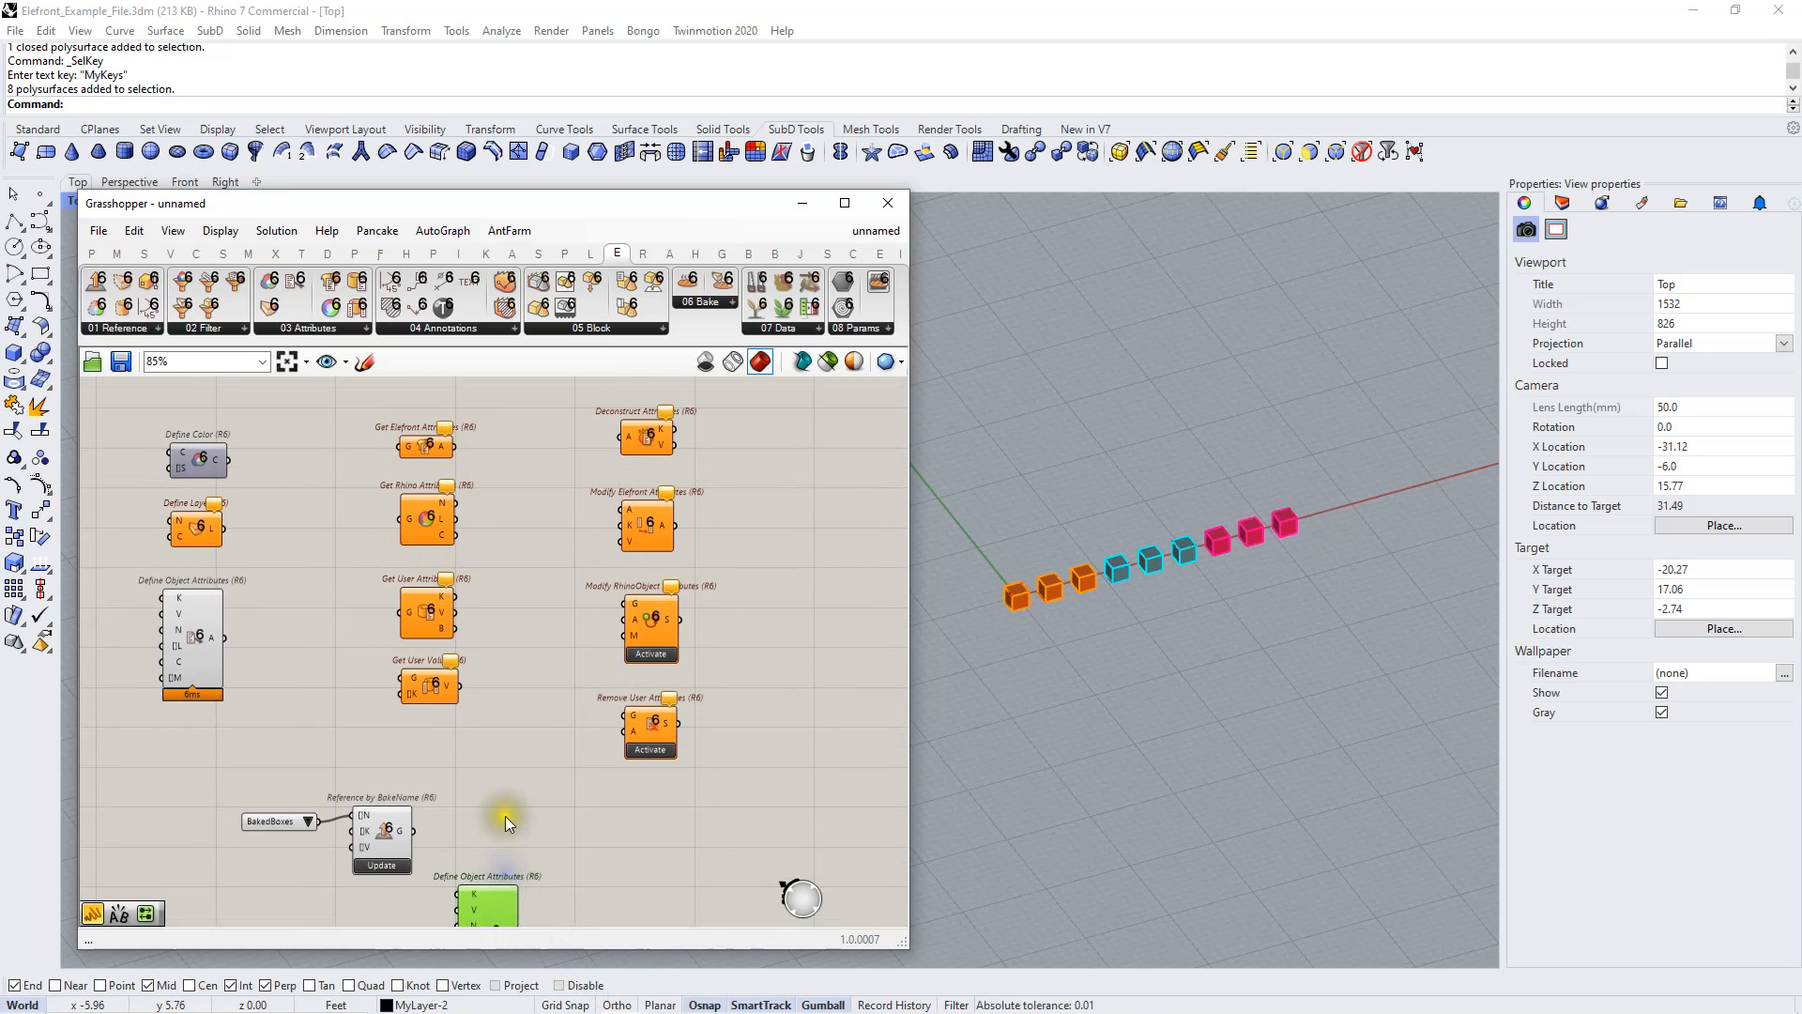
{"action": "left_click", "coordinate": [656, 626]}
{"action": "left_click_drag", "start_coordinate": [656, 626], "coordinate": [633, 830], "text": "alt"}
{"action": "scroll", "coordinate": [608, 888], "scroll_direction": "up", "scroll_amount": 3}
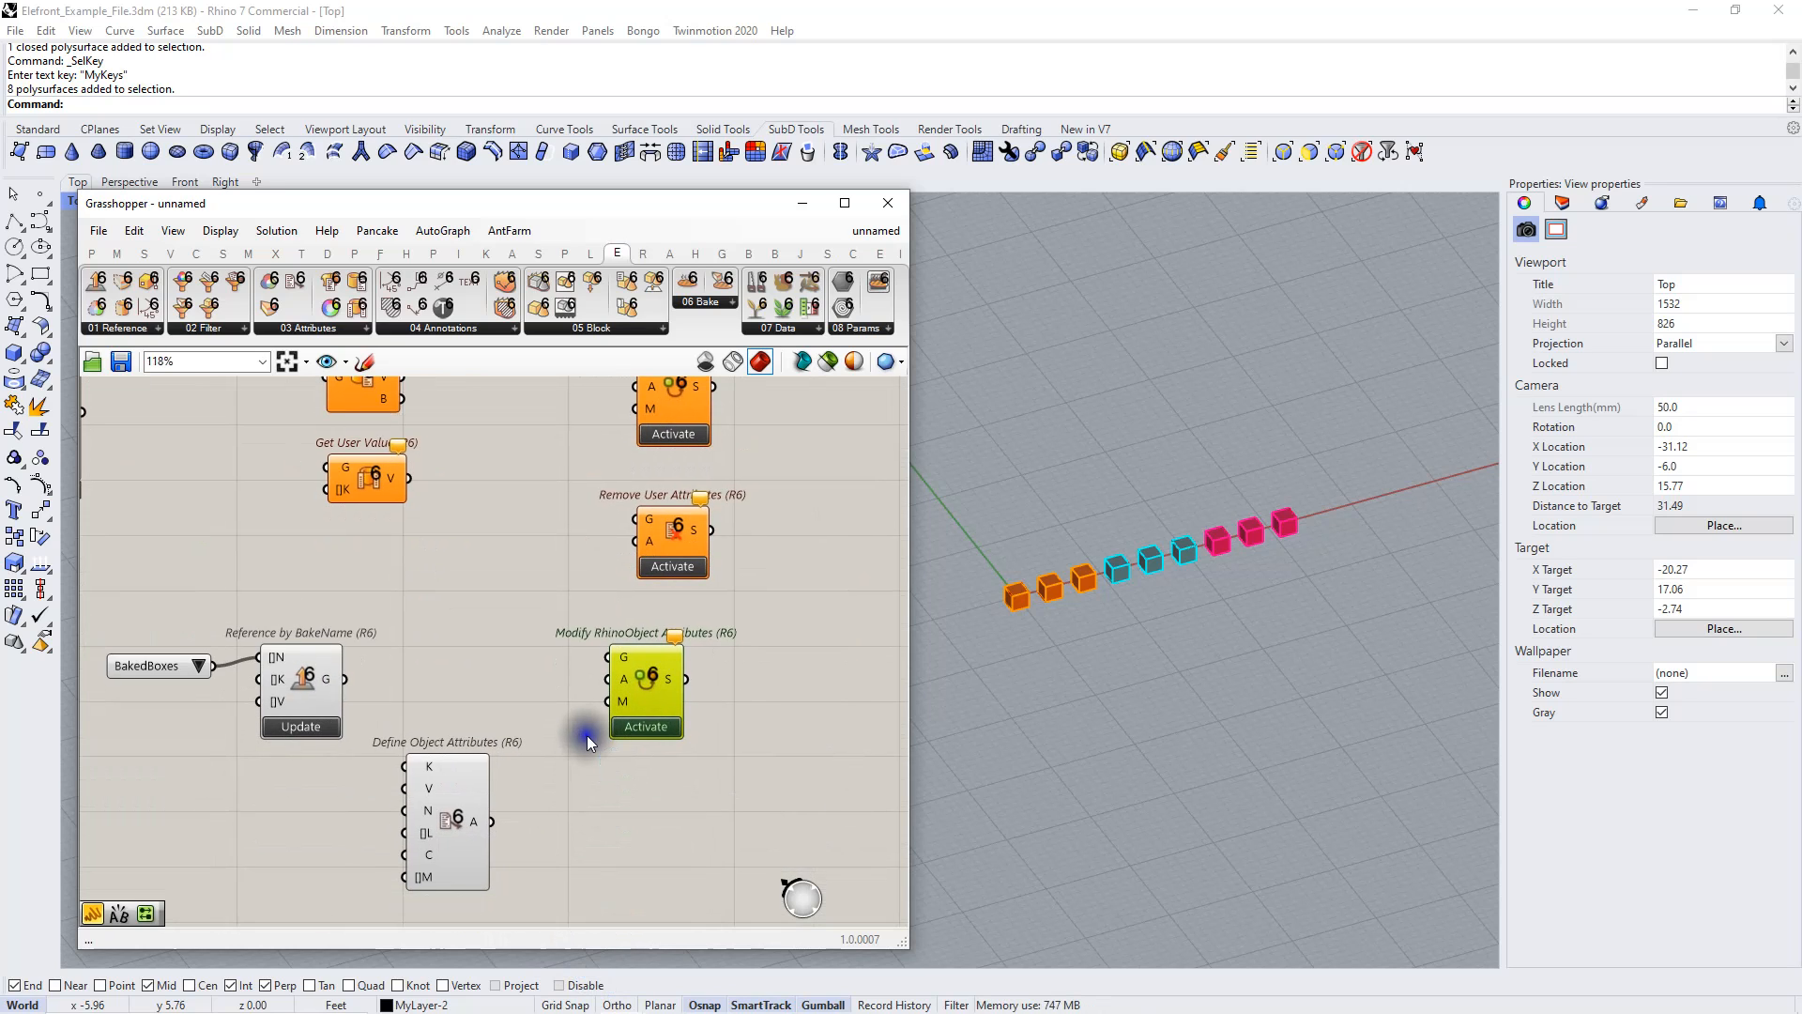
Connect Reference by BakeName's geometry and the Define Object Attributes copy's output to the G and A inputs of the Modify RhinoObject Attributes copy
{"action": "mouse_move", "coordinate": [321, 691]}
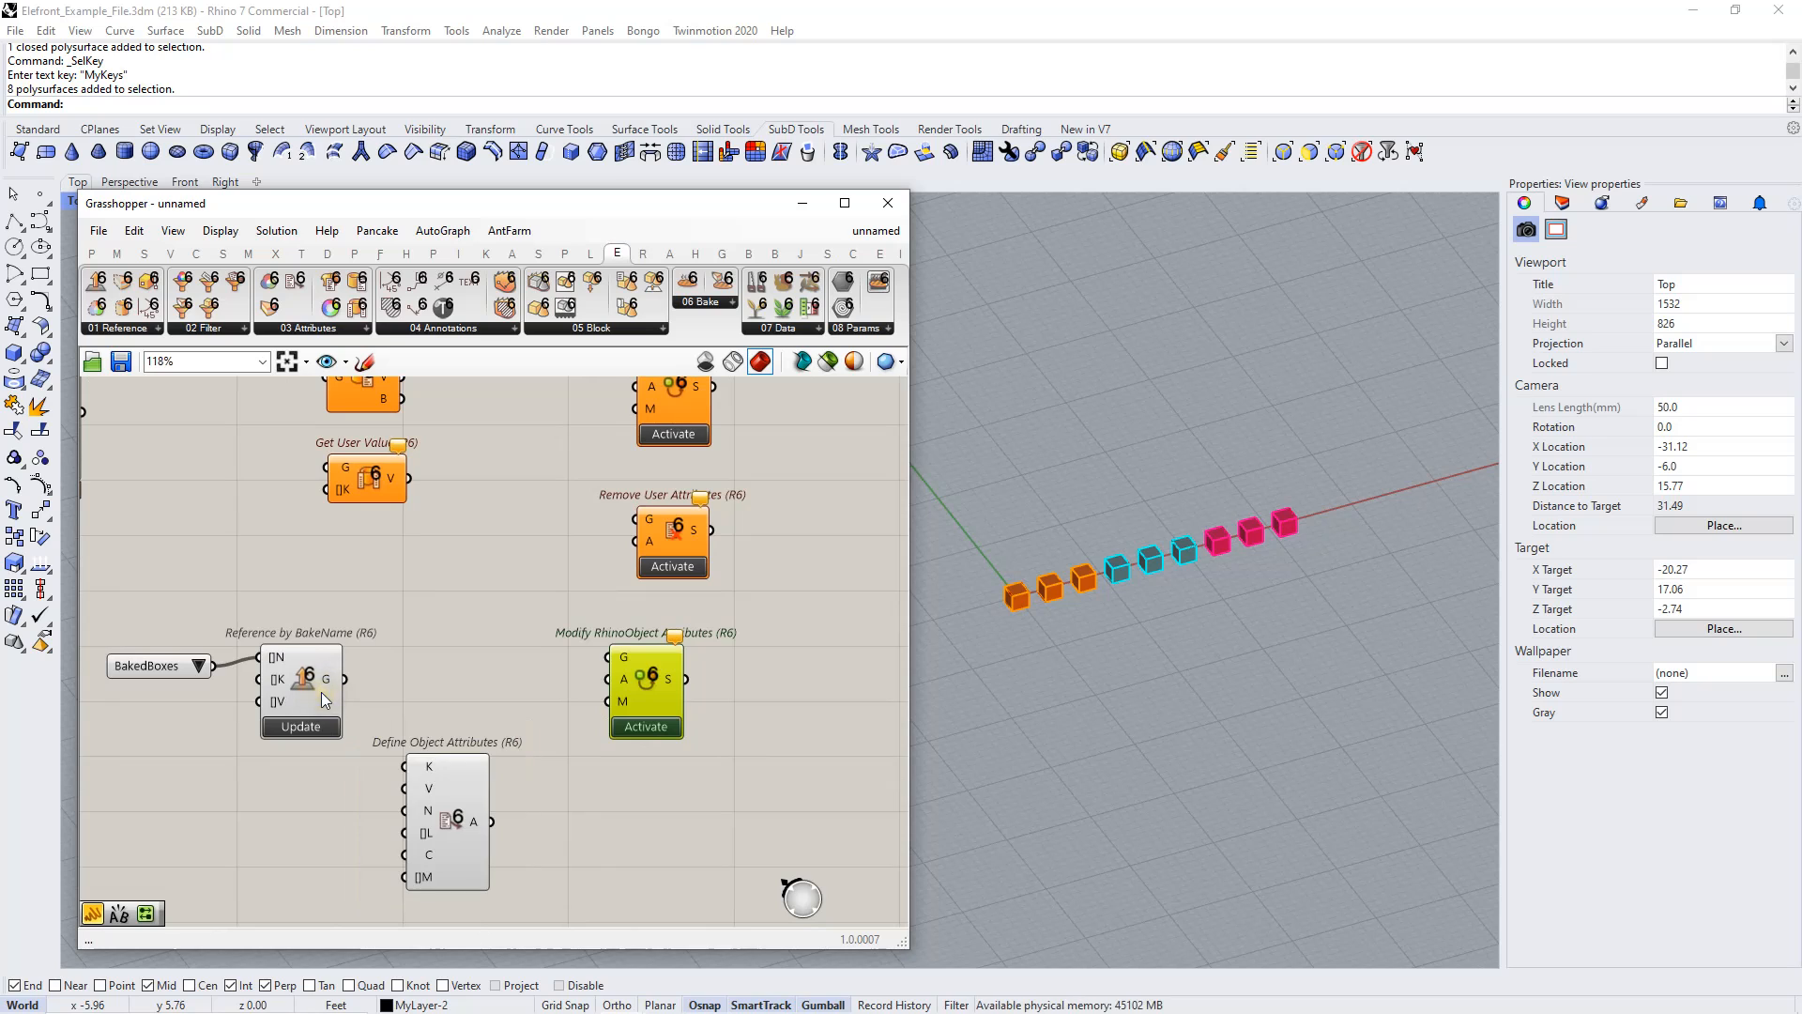
{"action": "left_click_drag", "start_coordinate": [341, 679], "coordinate": [673, 696]}
{"action": "left_click_drag", "start_coordinate": [486, 824], "coordinate": [627, 704]}
{"action": "left_click_drag", "start_coordinate": [460, 837], "coordinate": [519, 855]}
{"action": "scroll", "coordinate": [511, 755], "scroll_direction": "down", "scroll_amount": 3}
{"action": "right_click", "coordinate": [516, 750]}
{"action": "scroll", "coordinate": [507, 790], "scroll_direction": "up", "scroll_amount": 1}
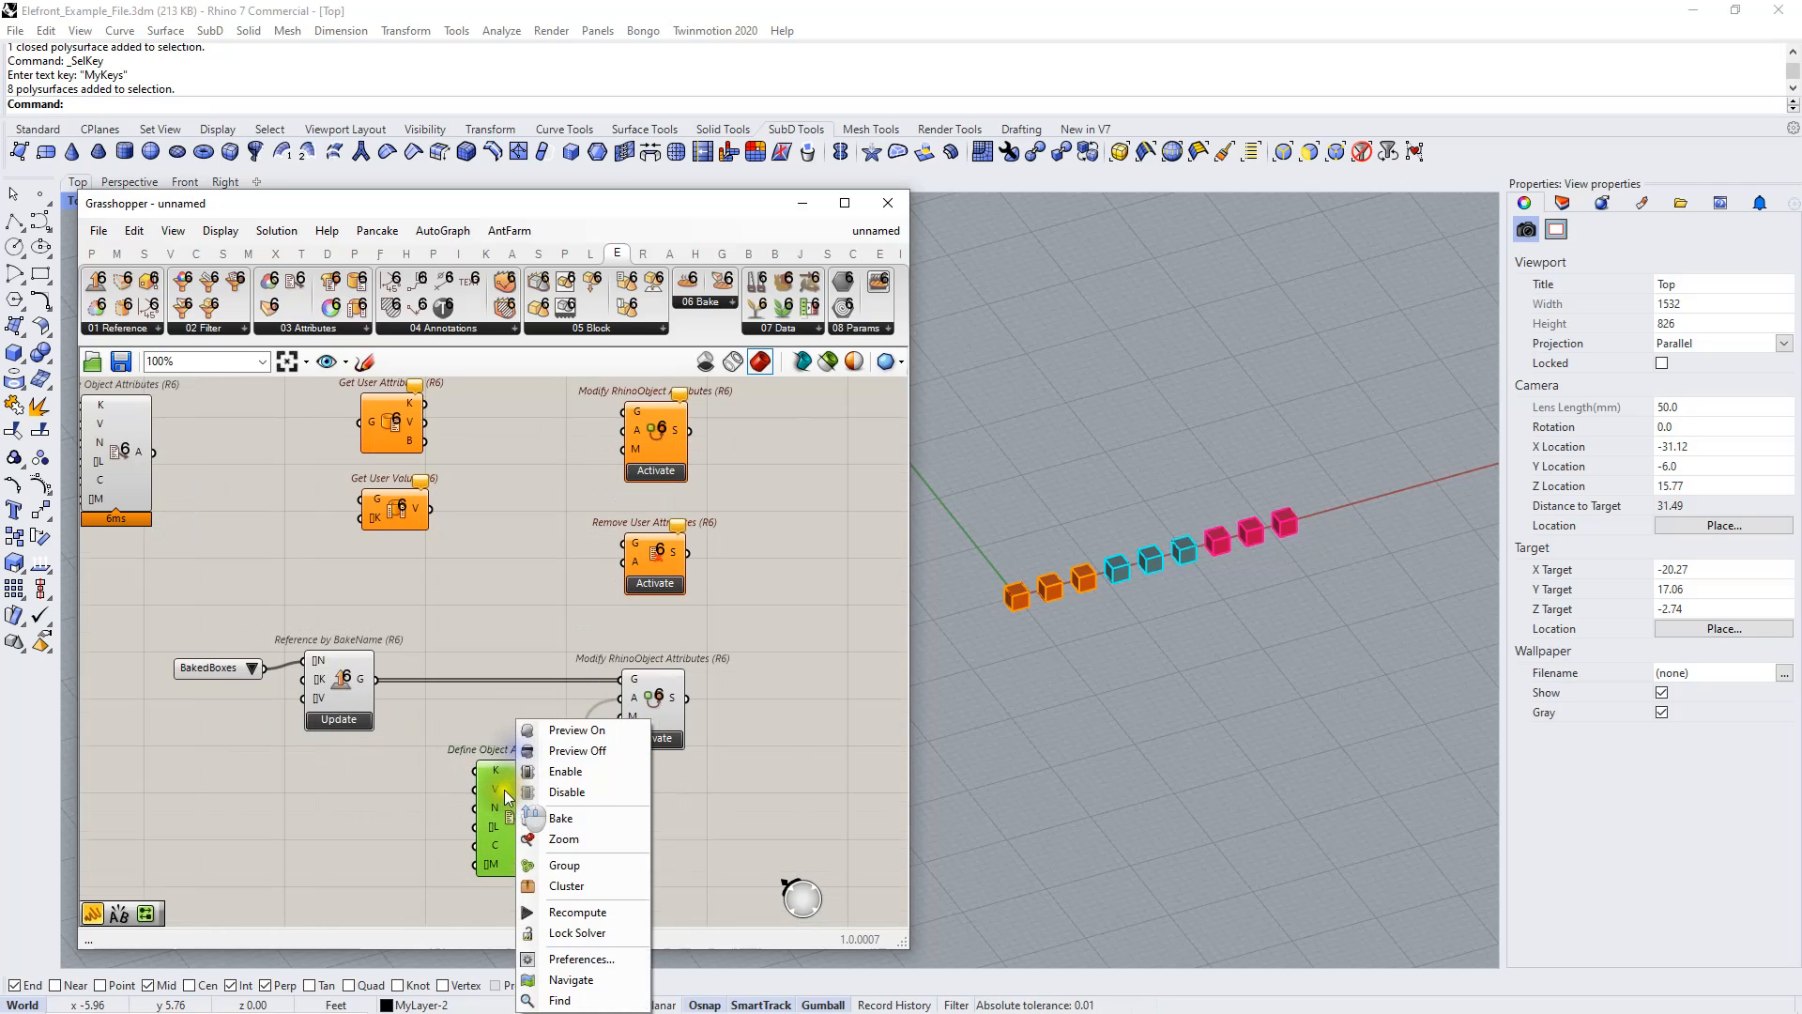
Add a Panel containing NewKey and connect it to the K input of the Define Object Attributes copy
{"action": "double_click", "coordinate": [431, 807]}
{"action": "type", "text": "//"}
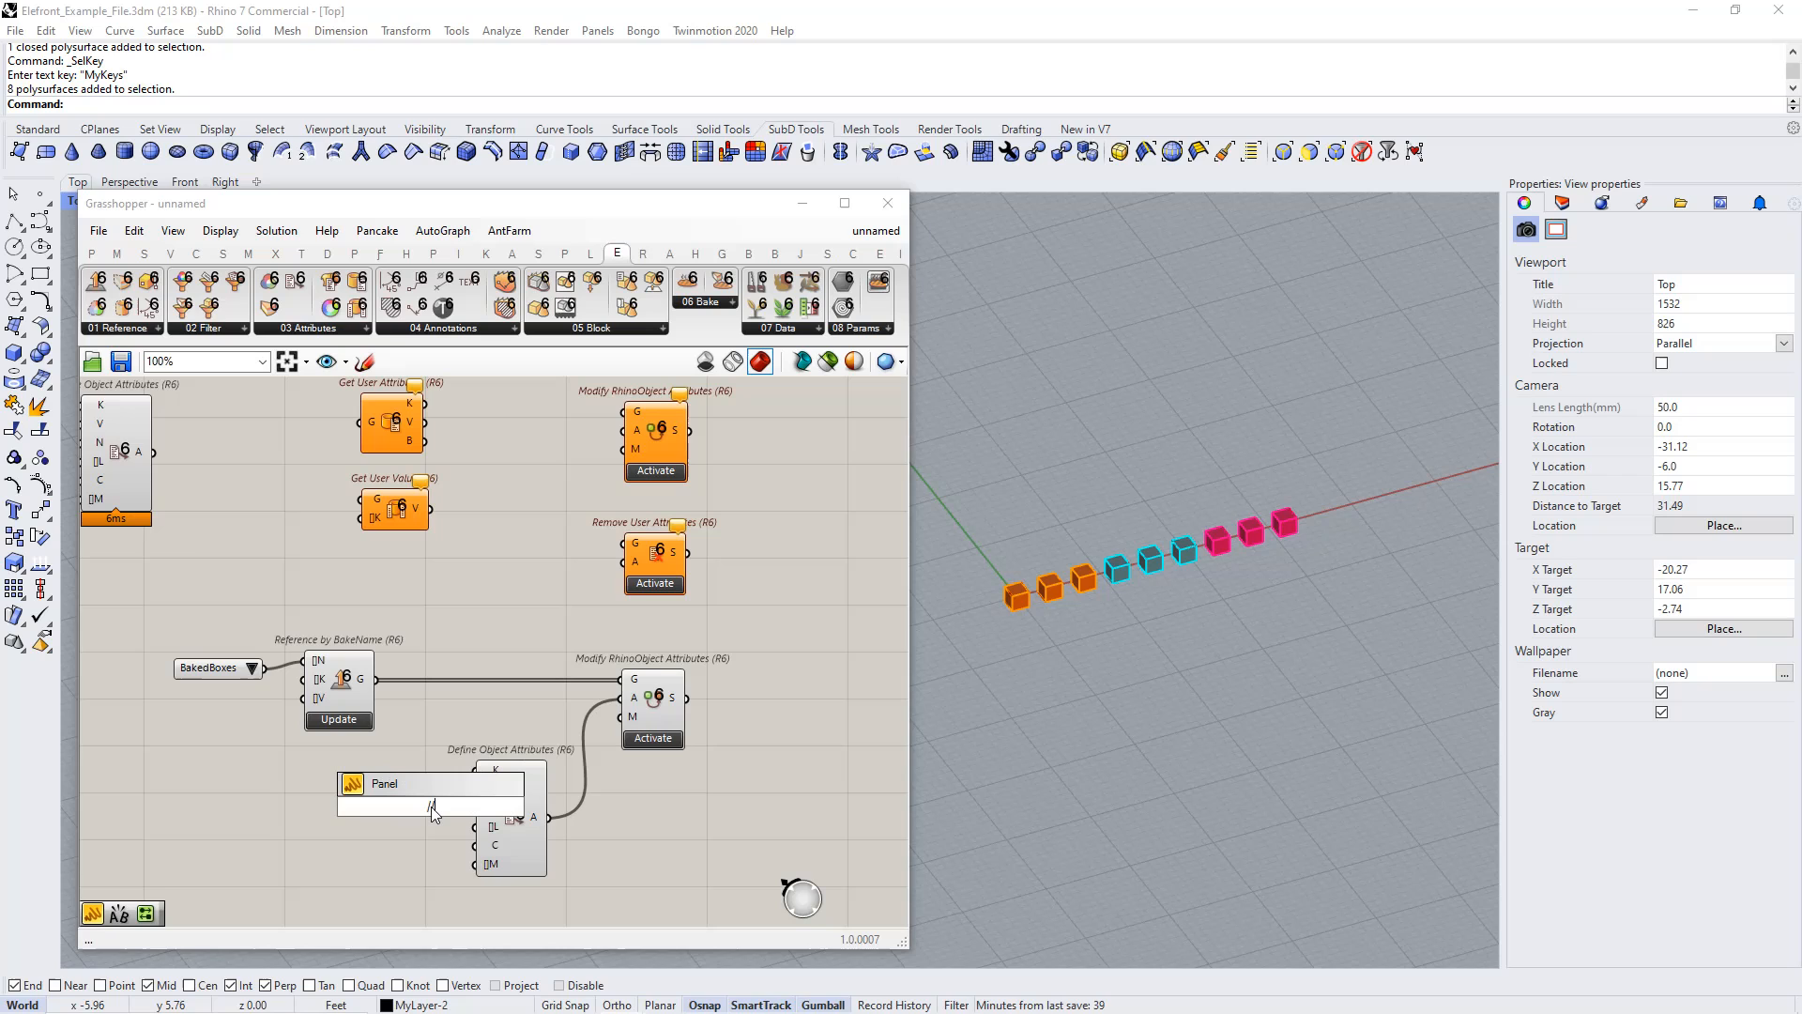
{"action": "type", "text": "NewKey"}
{"action": "key", "text": "Return"}
{"action": "left_click", "coordinate": [431, 807]}
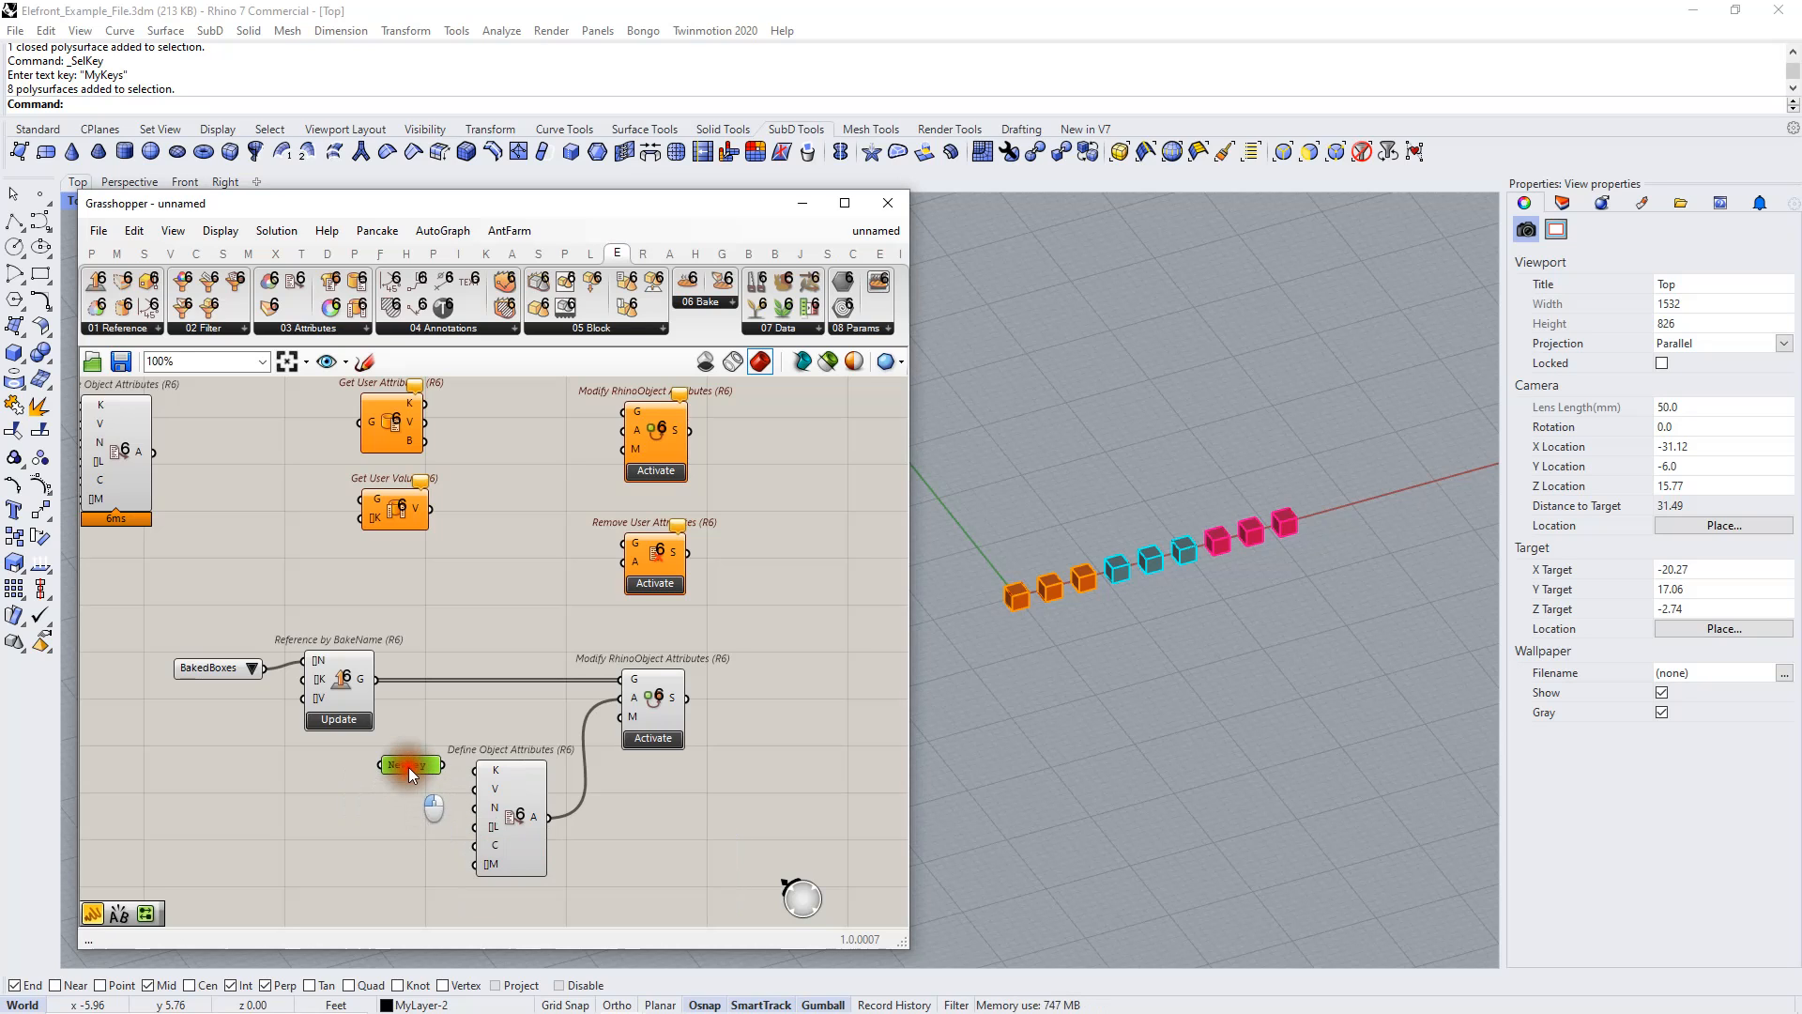
{"action": "scroll", "coordinate": [409, 764], "scroll_direction": "up", "scroll_amount": 3}
{"action": "left_click_drag", "start_coordinate": [472, 760], "coordinate": [530, 775]}
Duplicate the NewKey panel, change the copy's text to NewValue and connect it to the V input of Define Object Attributes
{"action": "left_click", "coordinate": [373, 852]}
{"action": "scroll", "coordinate": [376, 748], "scroll_direction": "down", "scroll_amount": 2}
{"action": "left_click", "coordinate": [381, 753]}
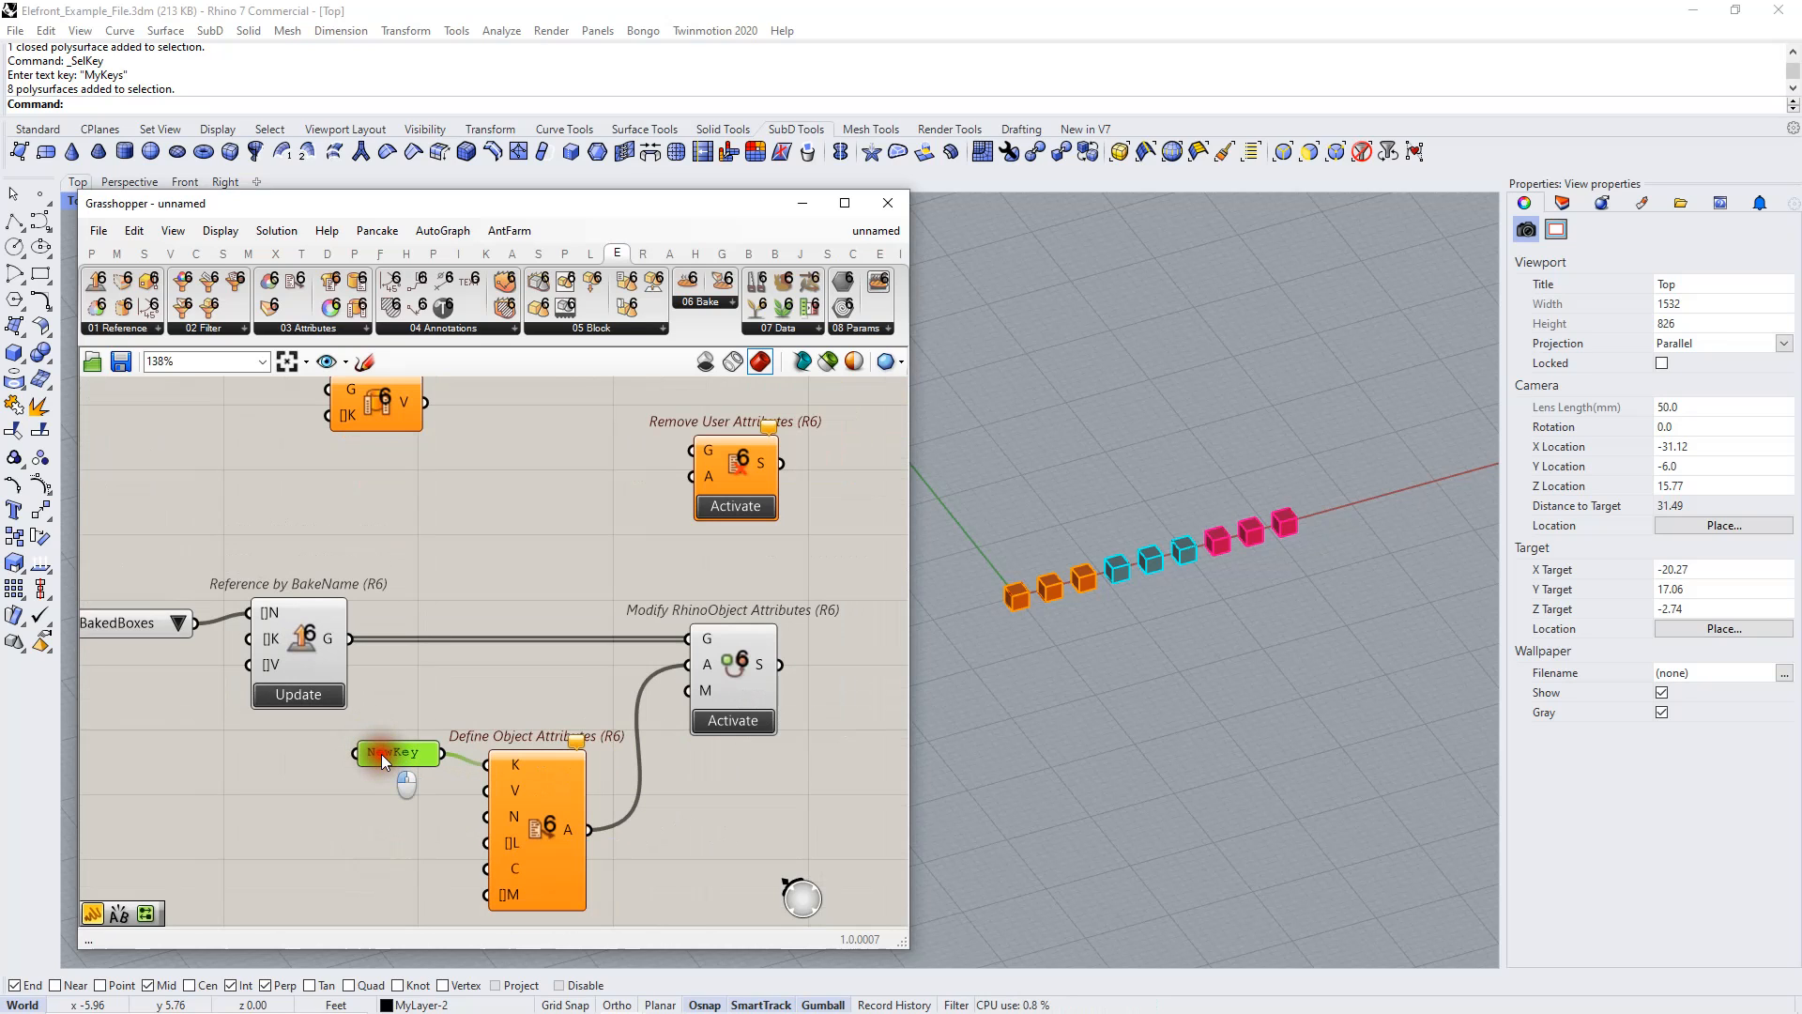
{"action": "double_click", "coordinate": [380, 790]}
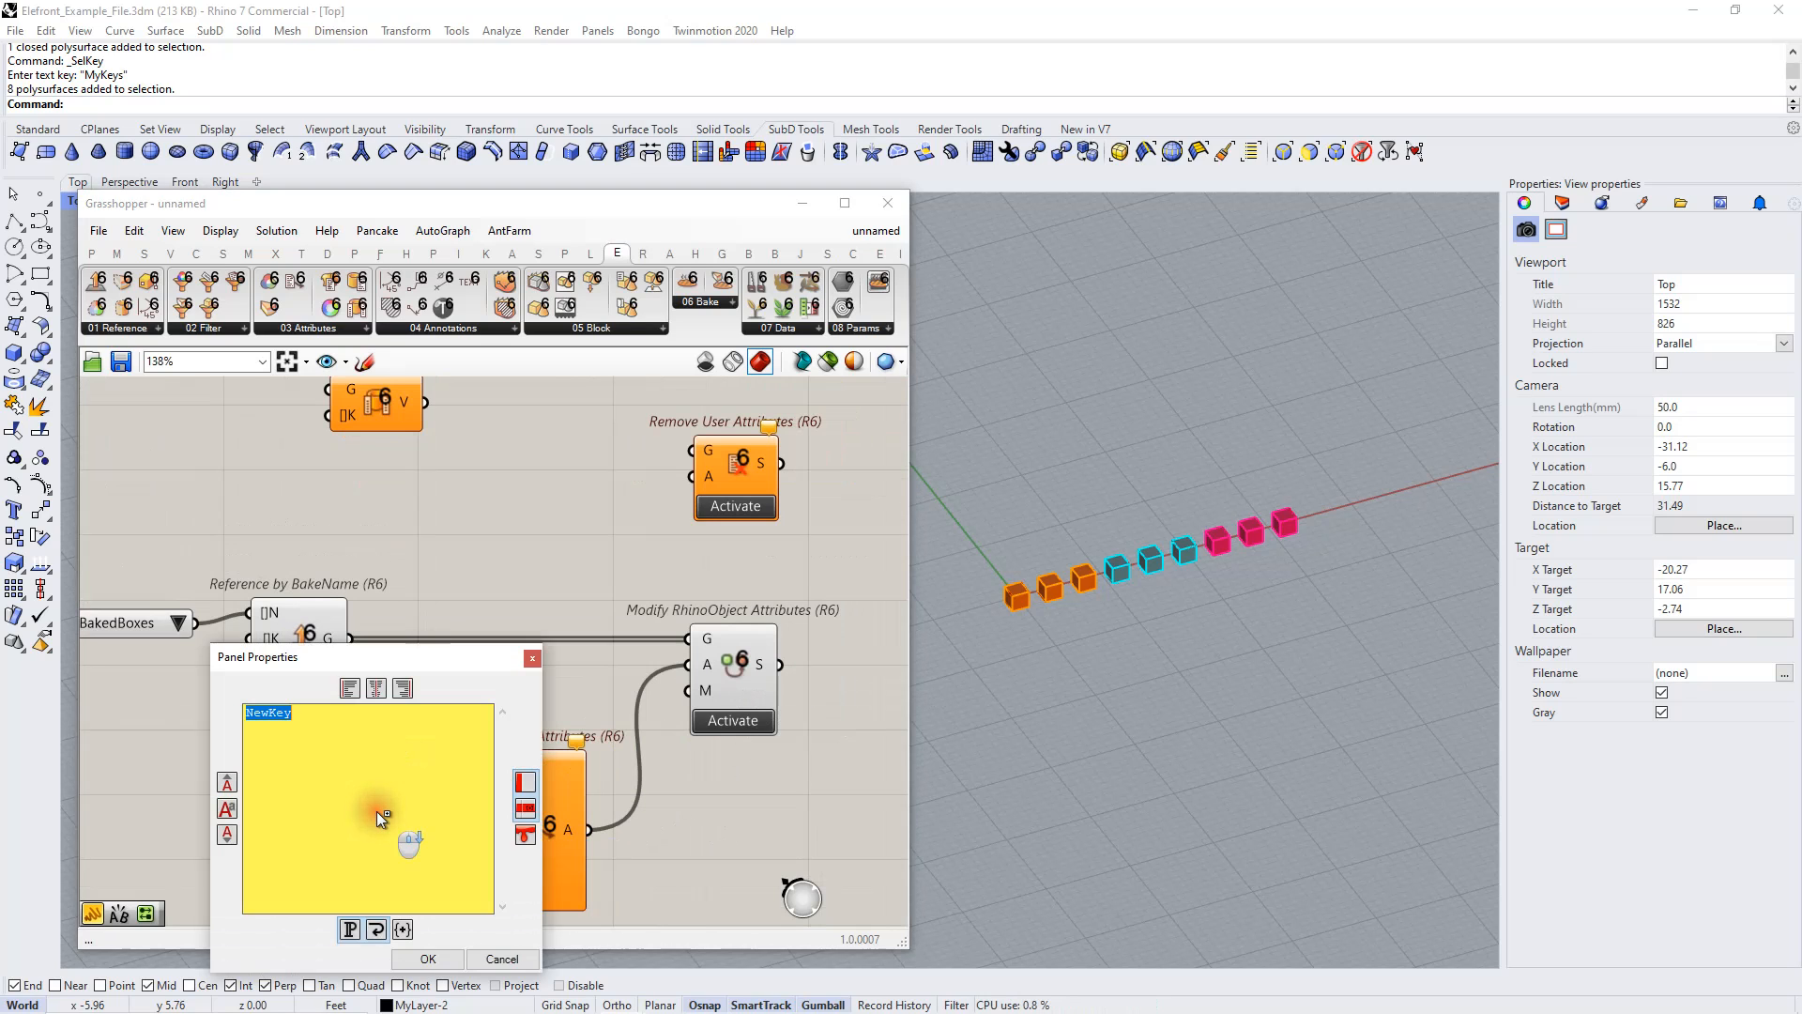
{"action": "left_click", "coordinate": [367, 783]}
{"action": "key", "text": "BackSpace"}
{"action": "key", "text": "BackSpace"}
{"action": "type", "text": "Value"}
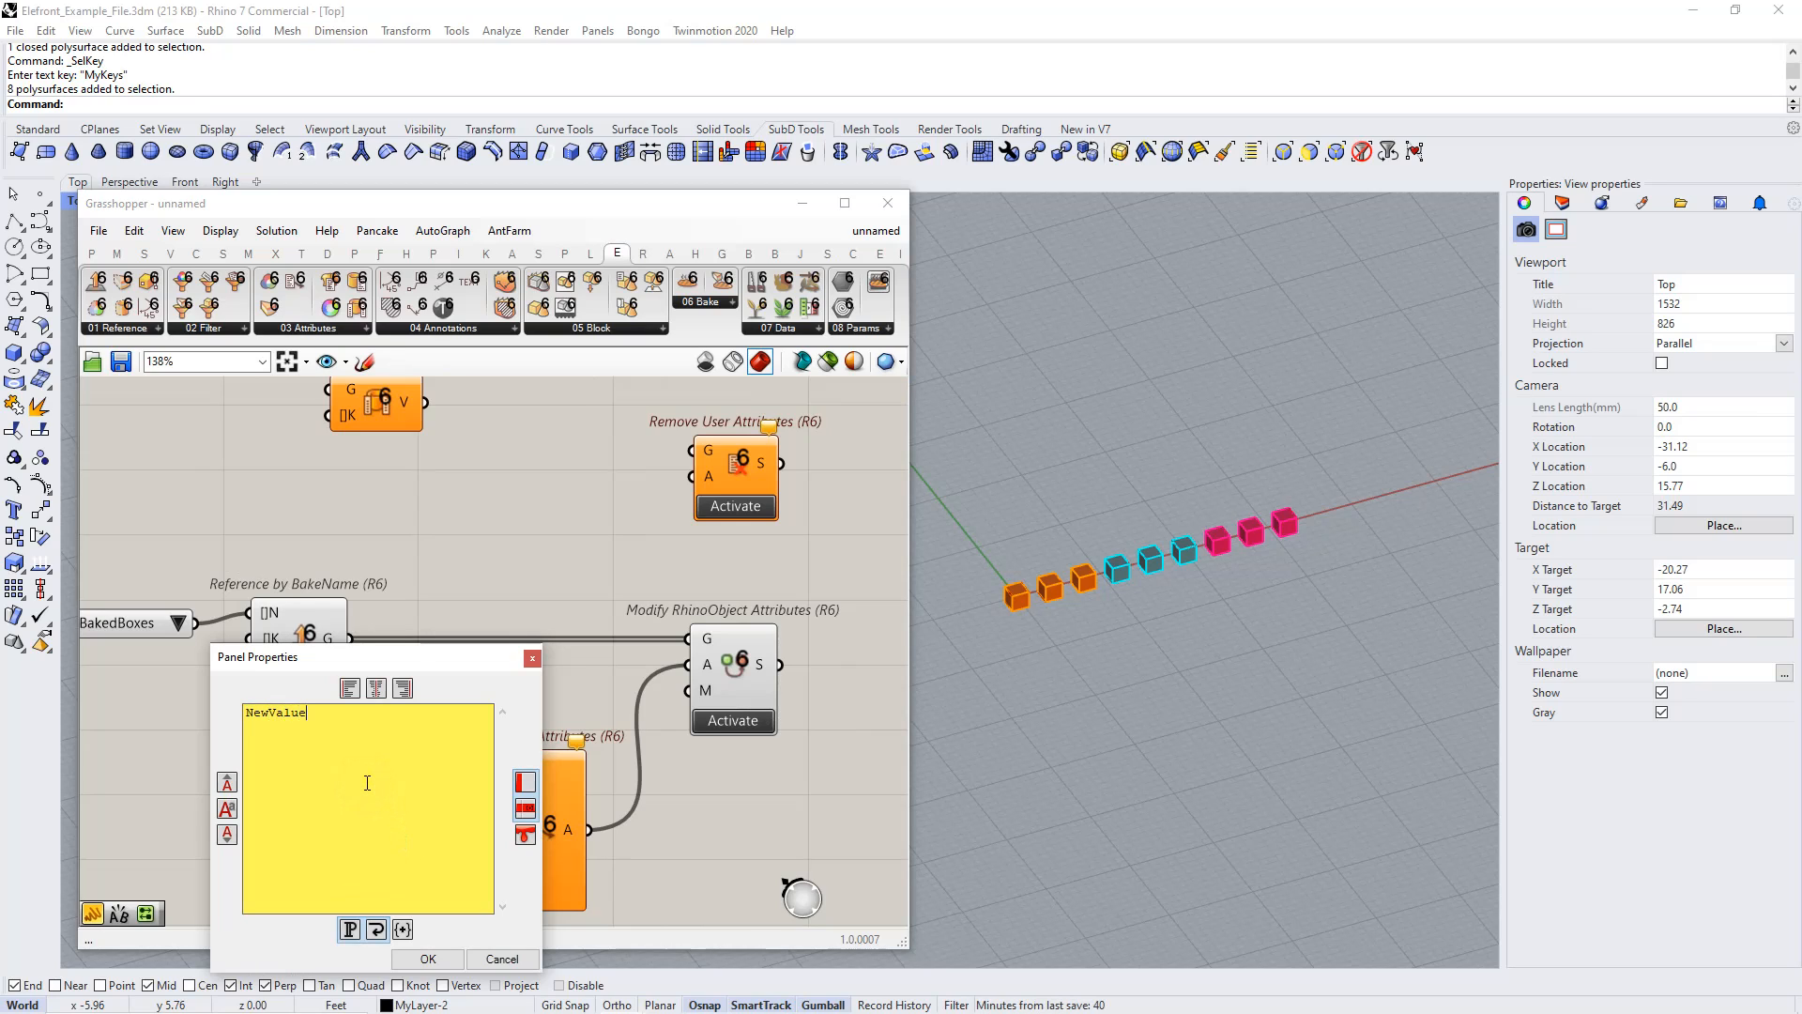
{"action": "left_click", "coordinate": [428, 958]}
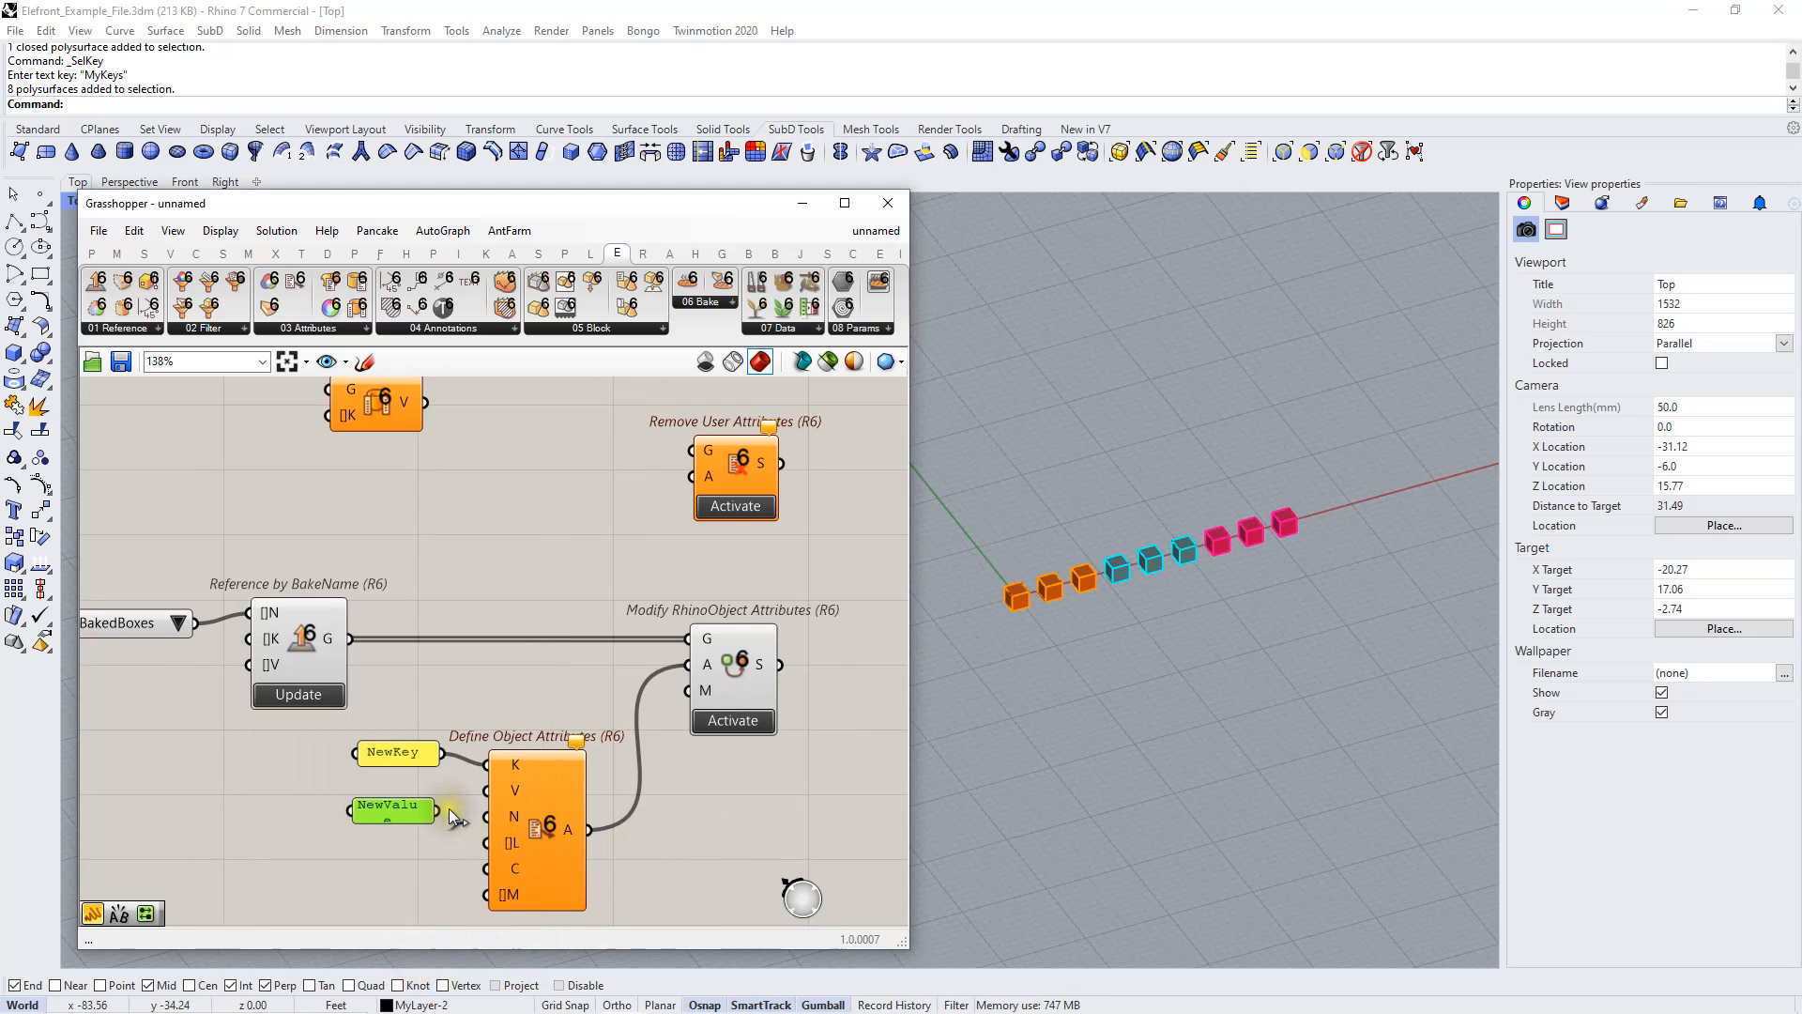
{"action": "left_click_drag", "start_coordinate": [437, 812], "coordinate": [487, 790]}
{"action": "scroll", "coordinate": [611, 752], "scroll_direction": "down", "scroll_amount": 1}
Activate the Modify RhinoObject Attributes copy, checking the first orange box's attribute user text before and after
{"action": "left_click", "coordinate": [678, 751]}
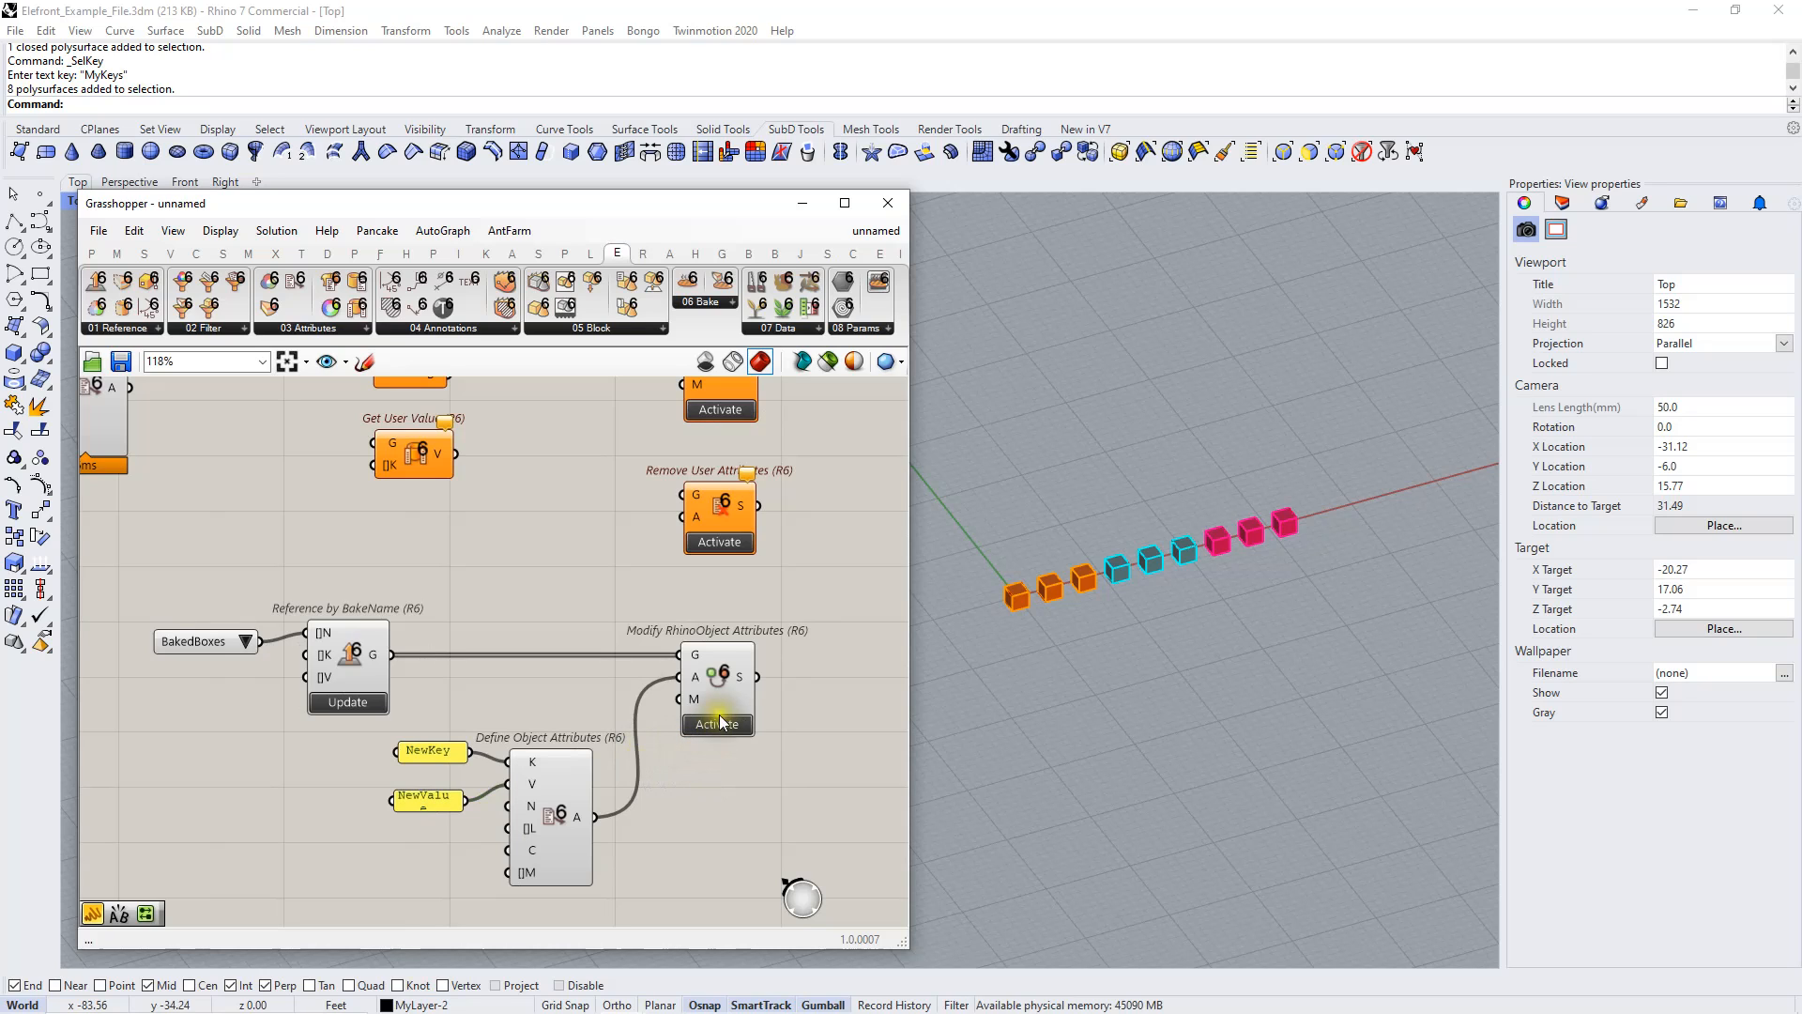
{"action": "left_click", "coordinate": [1016, 597]}
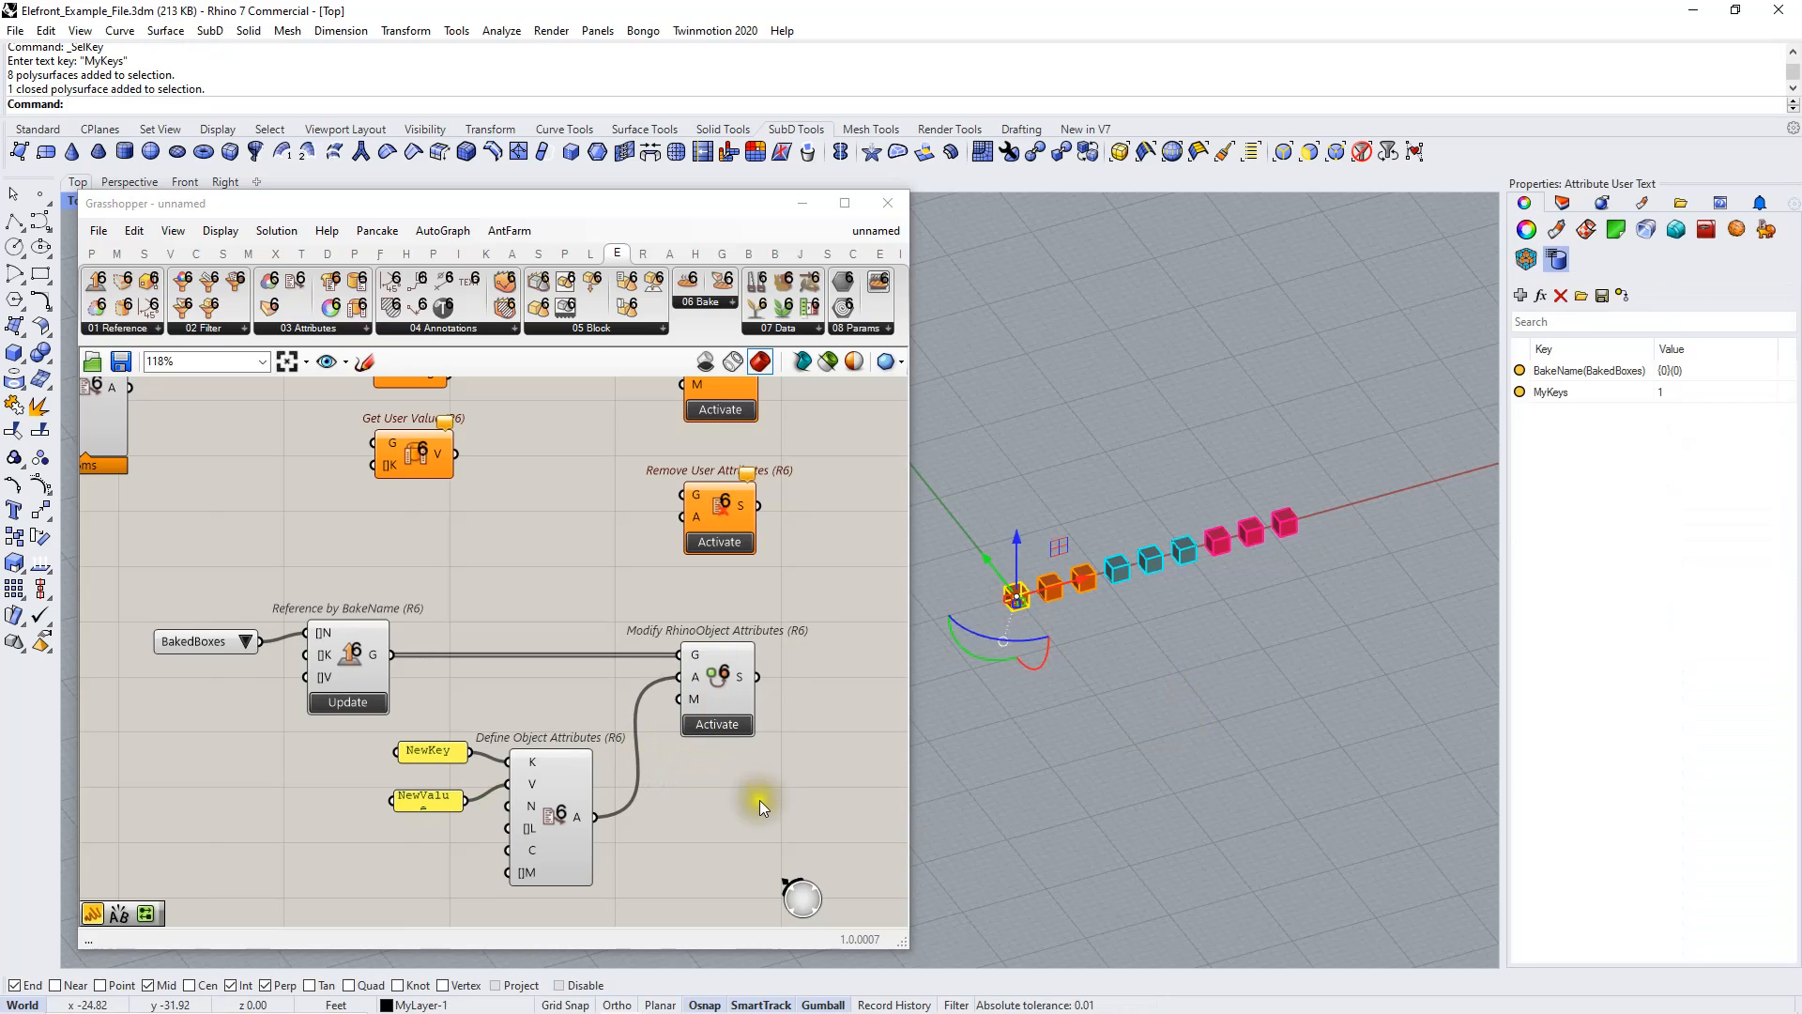
{"action": "key", "text": "Escape"}
{"action": "left_click", "coordinate": [742, 747]}
{"action": "left_click", "coordinate": [721, 730]}
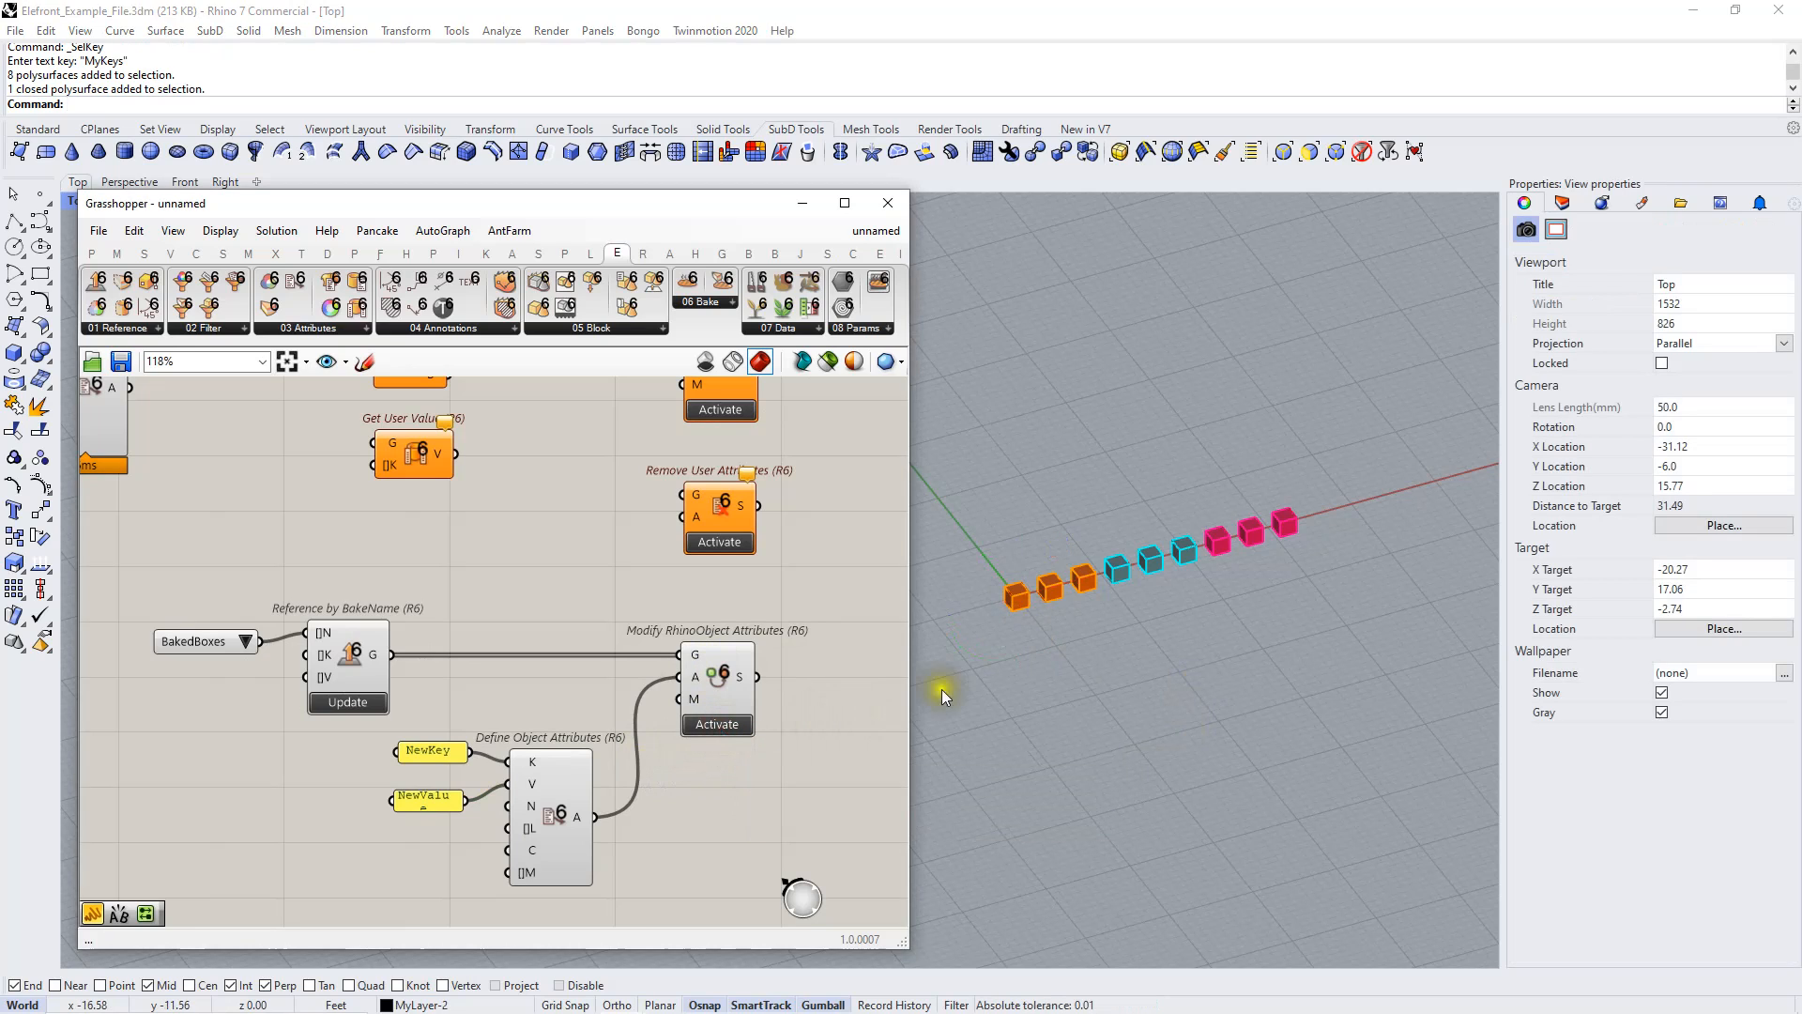
{"action": "left_click", "coordinate": [1019, 598]}
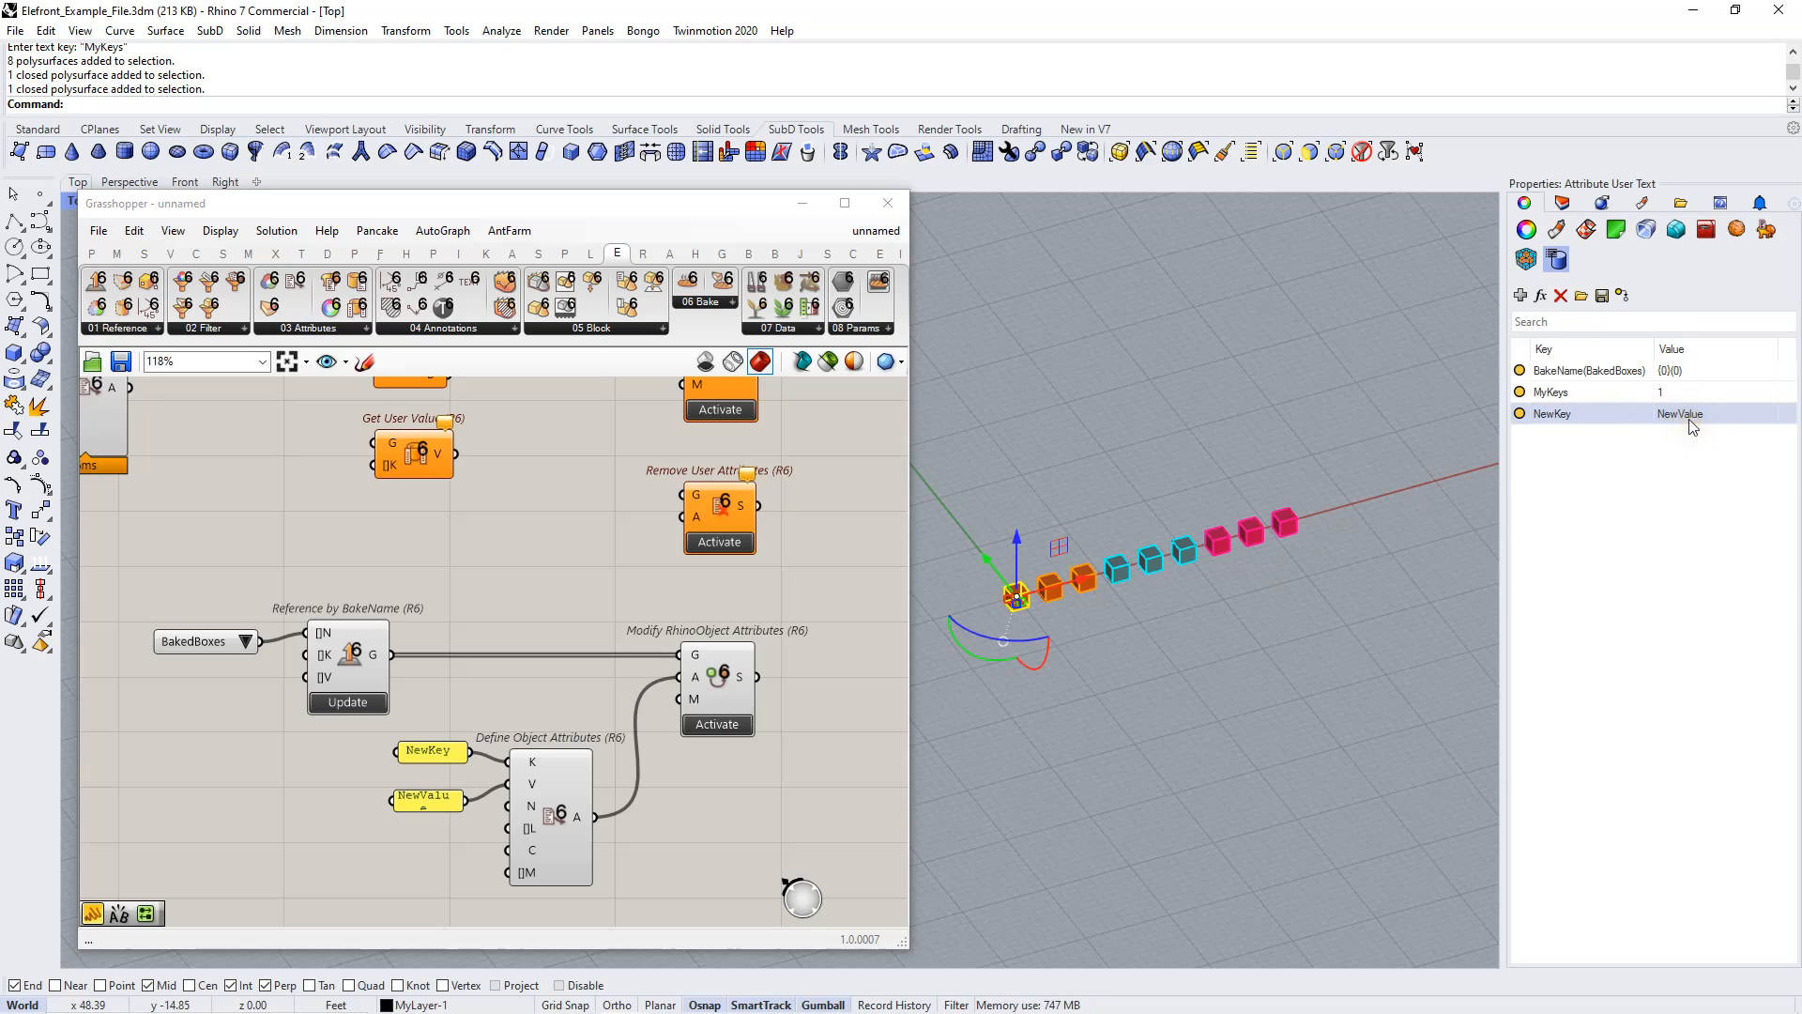
{"action": "left_click", "coordinate": [1290, 698]}
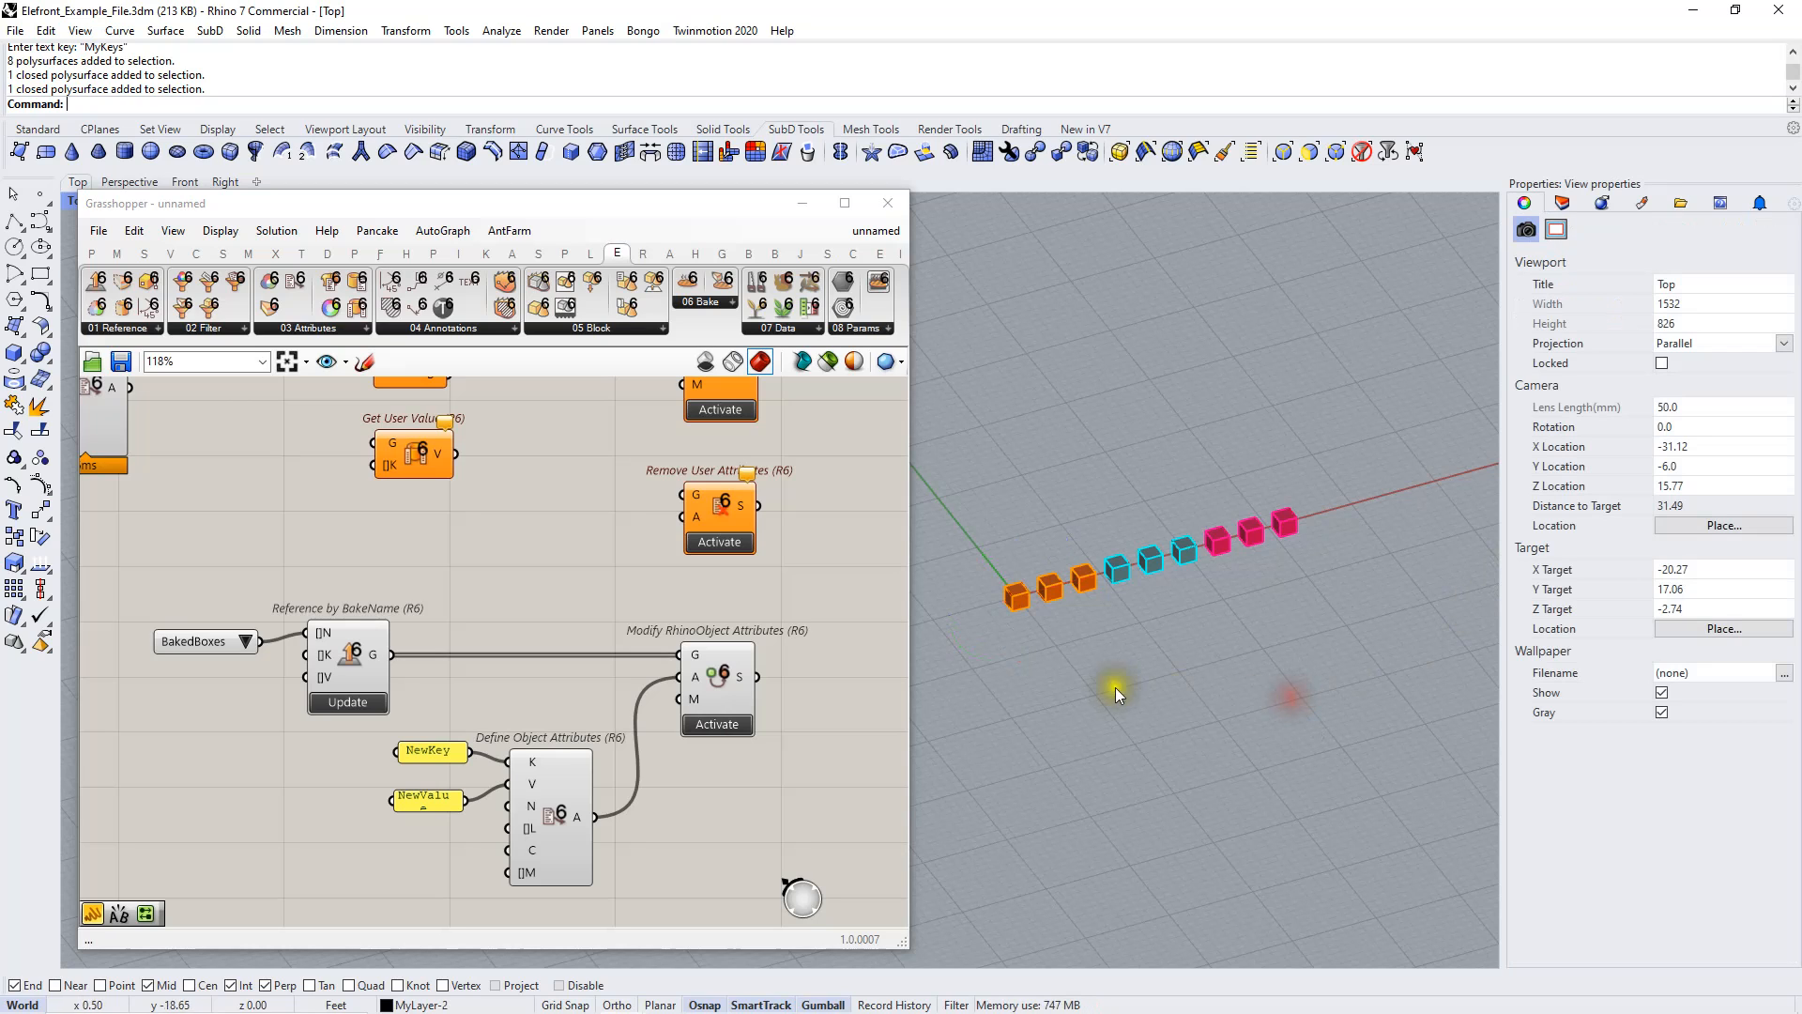
Examine the Remove User Attributes component and the remaining inputs of the Define Object Attributes copy, including the Material description
{"action": "scroll", "coordinate": [667, 623], "scroll_direction": "down", "scroll_amount": 2}
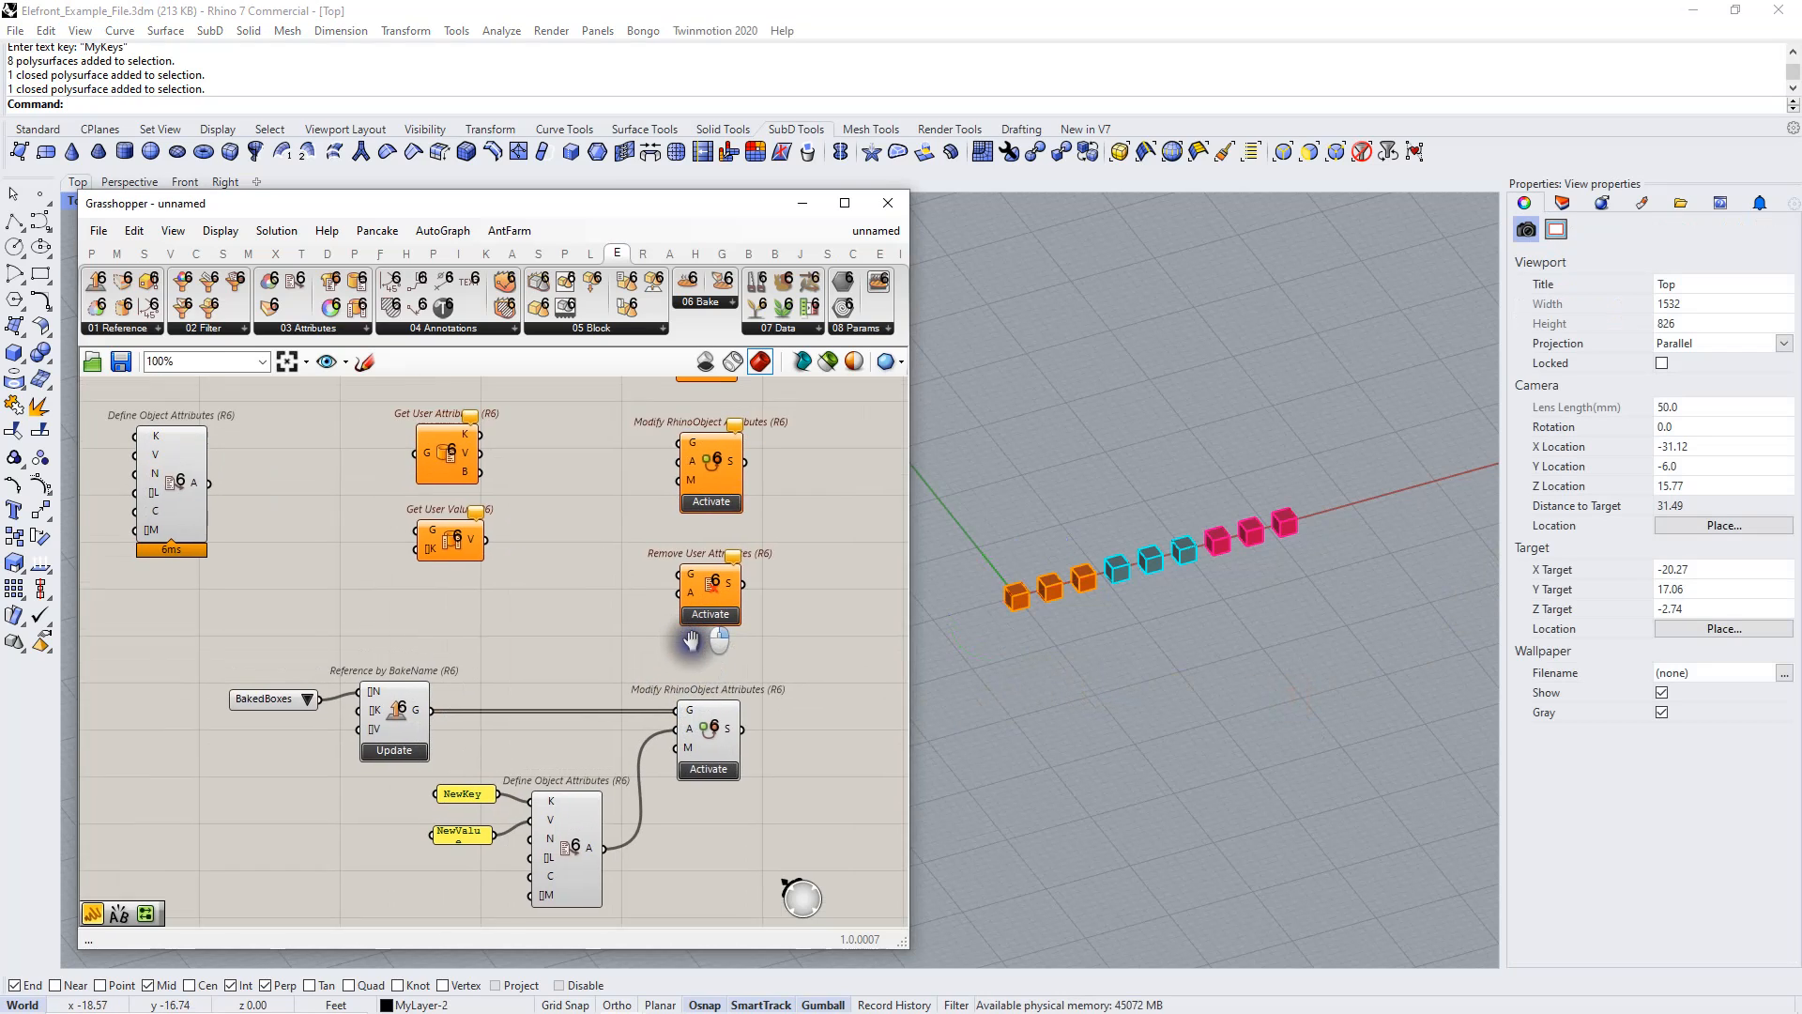
{"action": "left_click", "coordinate": [717, 610]}
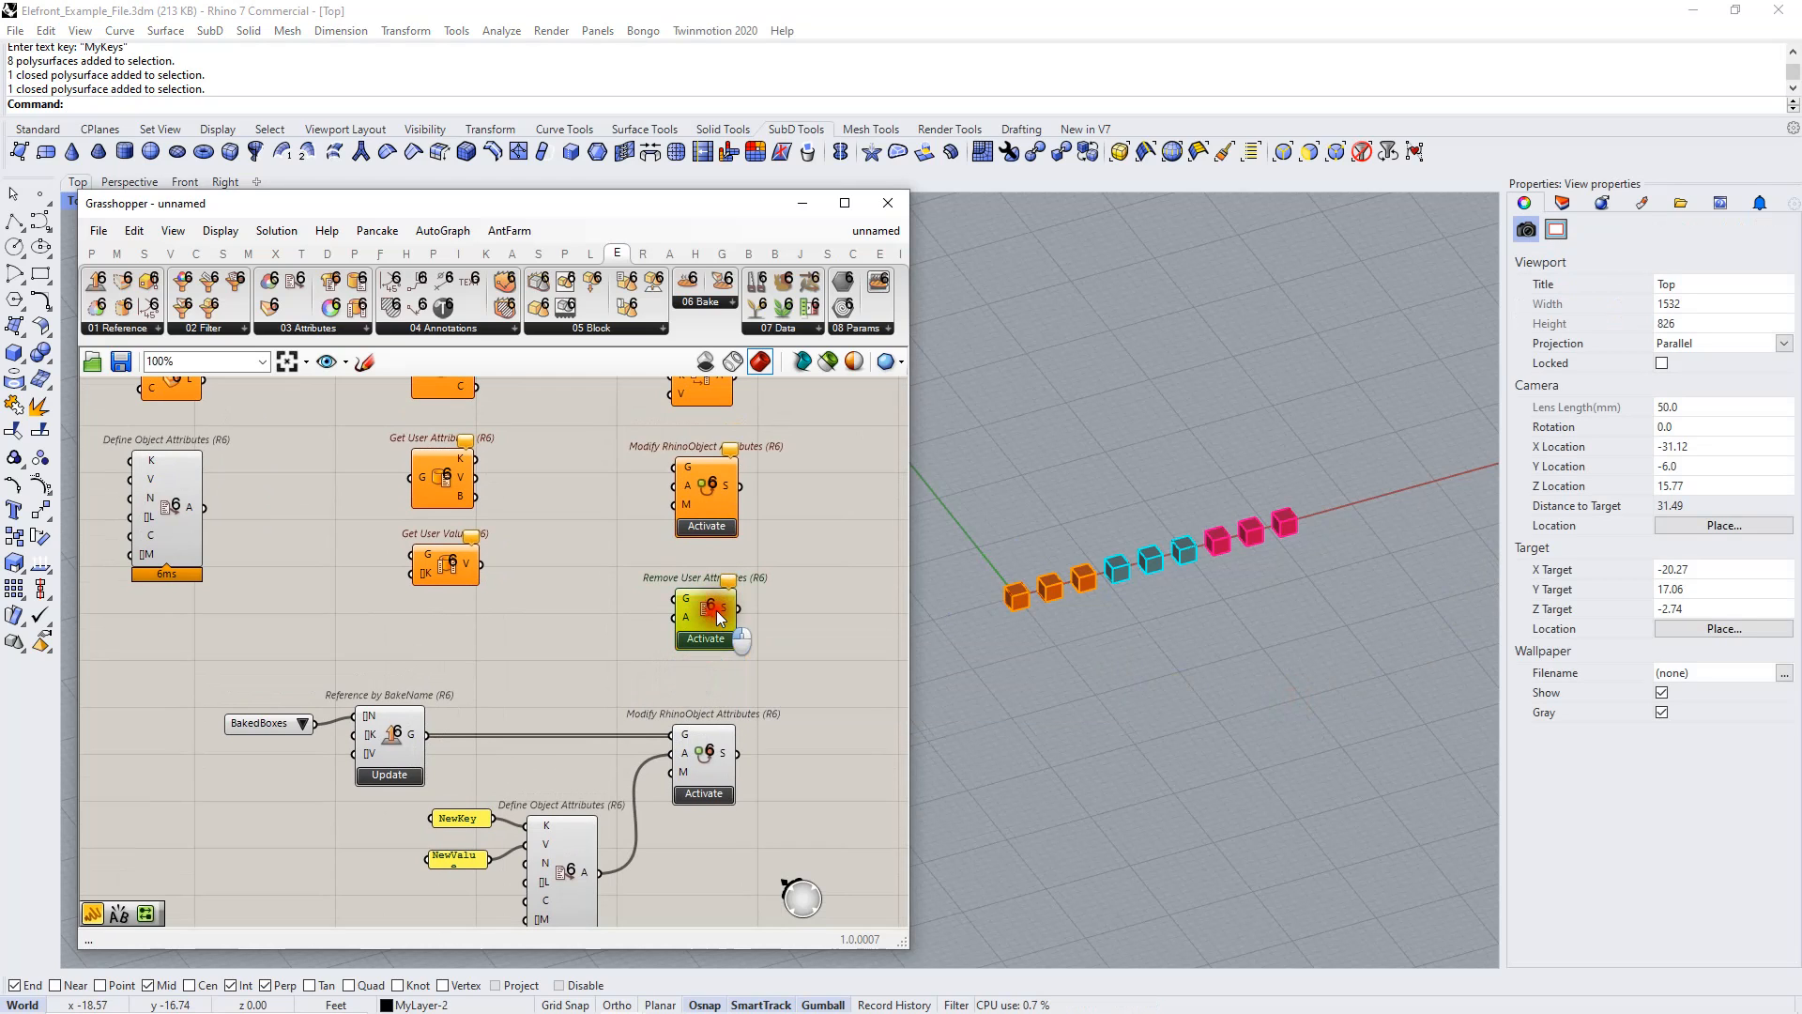
{"action": "right_click_drag", "start_coordinate": [717, 610], "coordinate": [725, 508]}
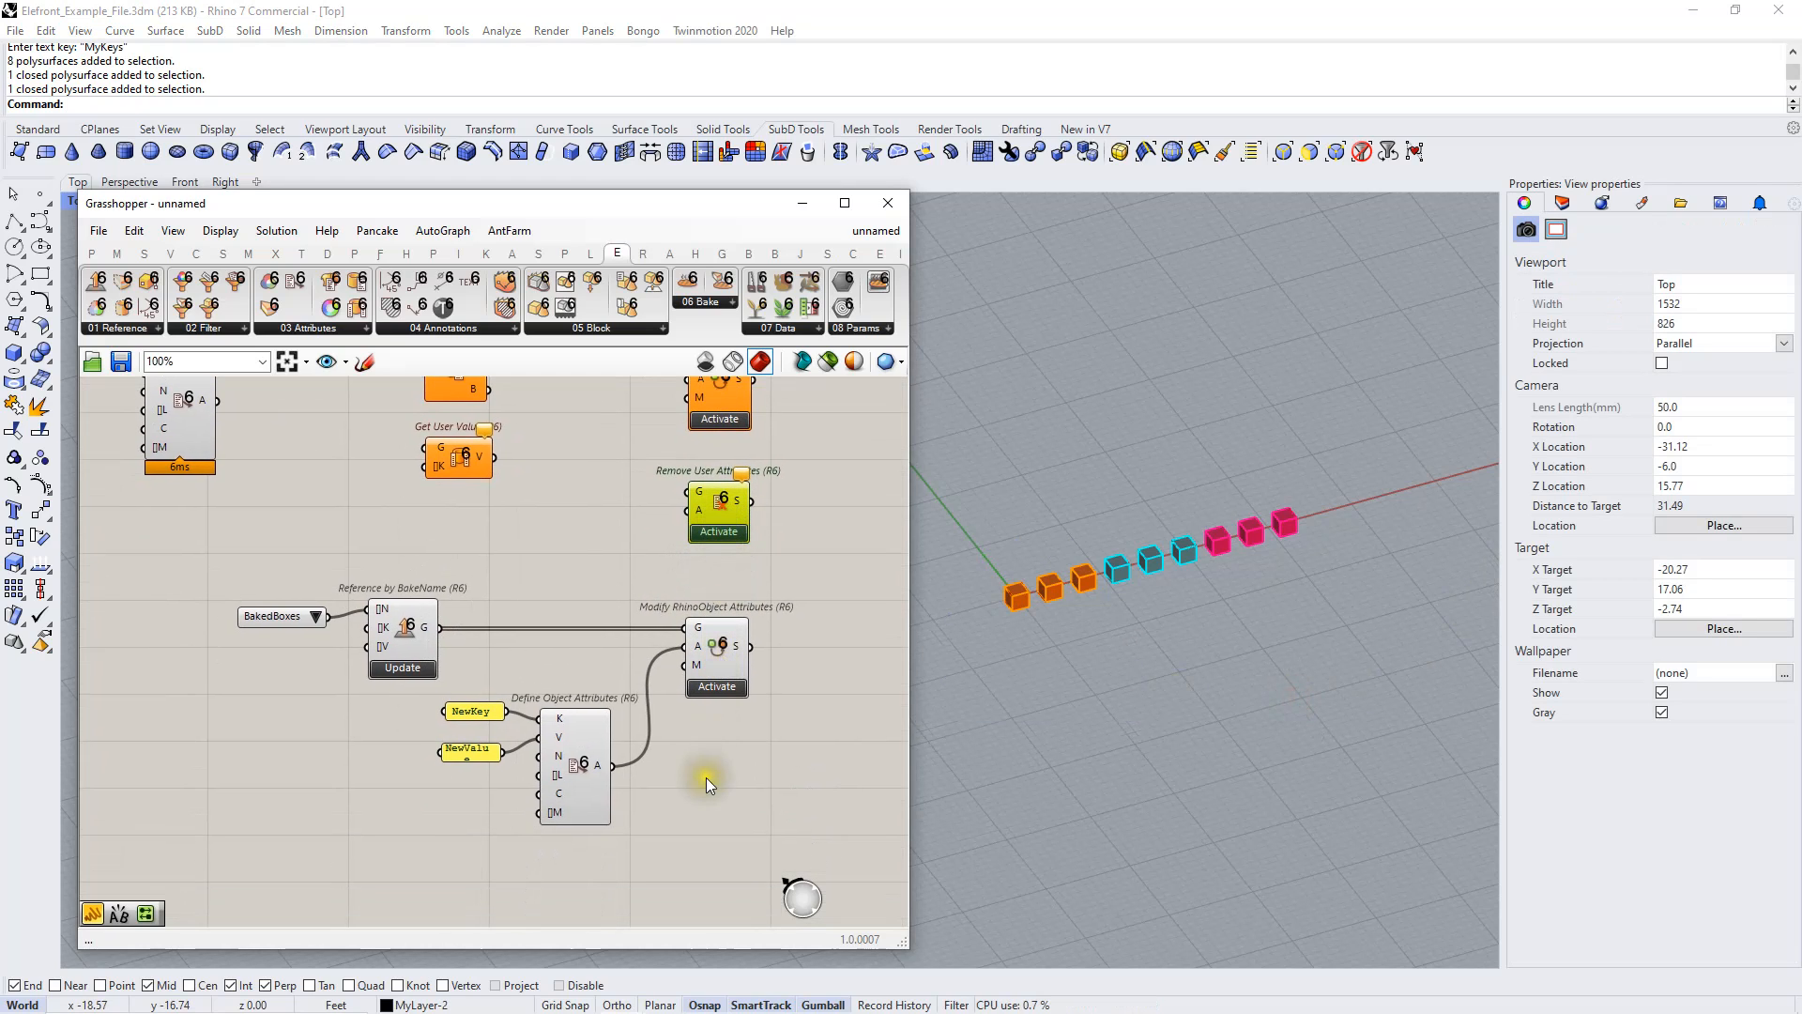
{"action": "right_click_drag", "start_coordinate": [672, 797], "coordinate": [694, 854]}
{"action": "scroll", "coordinate": [646, 768], "scroll_direction": "down", "scroll_amount": 1}
{"action": "right_click_drag", "start_coordinate": [645, 757], "coordinate": [555, 729]}
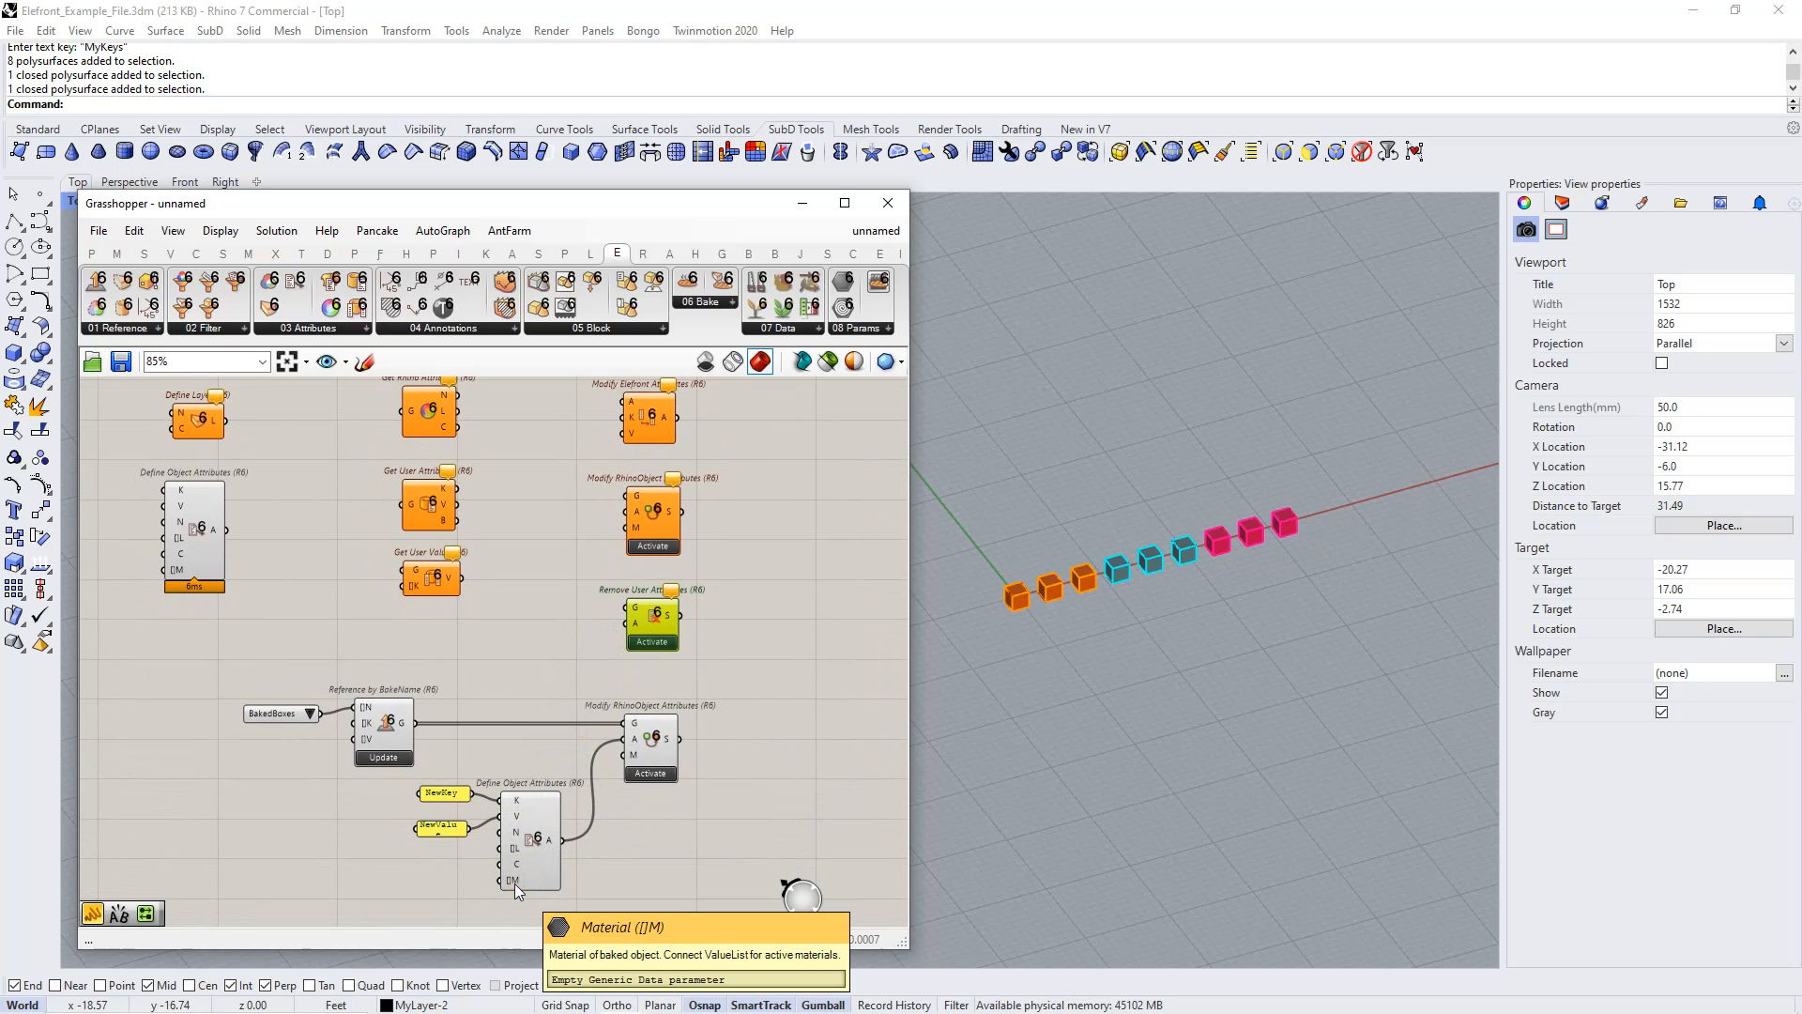
{"action": "scroll", "coordinate": [520, 875], "scroll_direction": "up", "scroll_amount": 3}
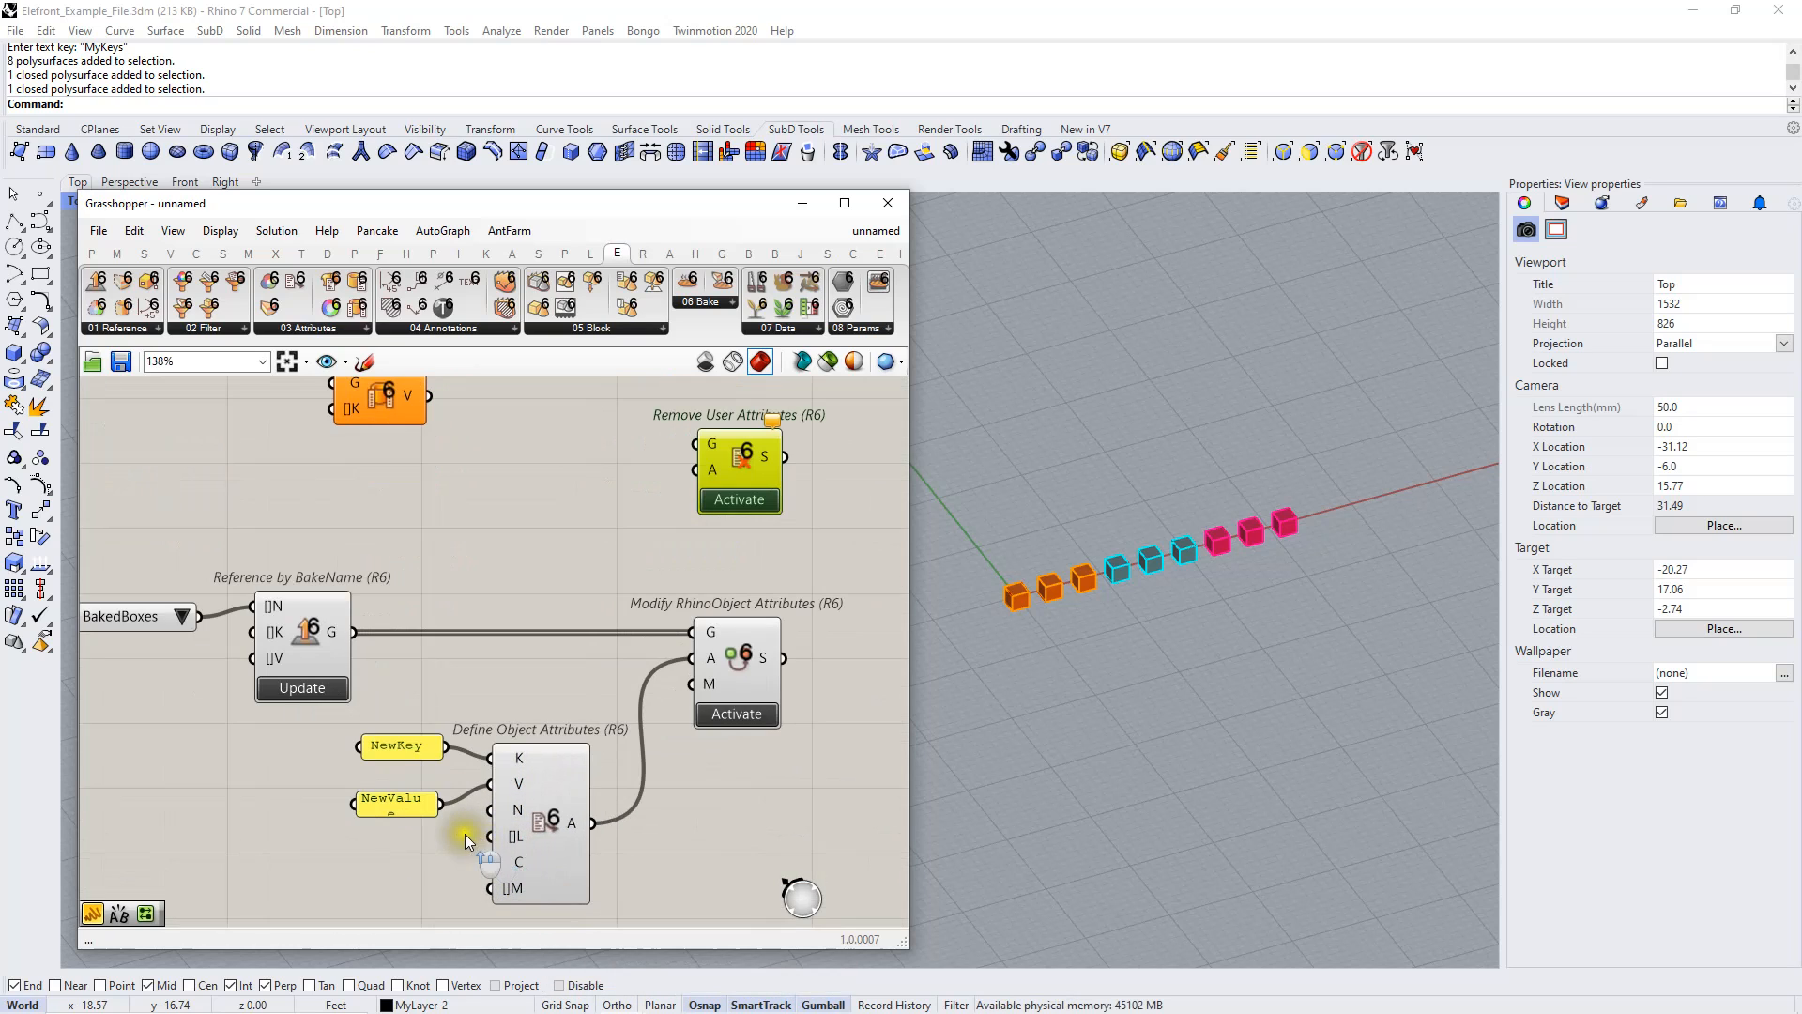
Widen the NewValue and NewKey panels so both have about the same width
{"action": "left_click_drag", "start_coordinate": [352, 807], "coordinate": [282, 804]}
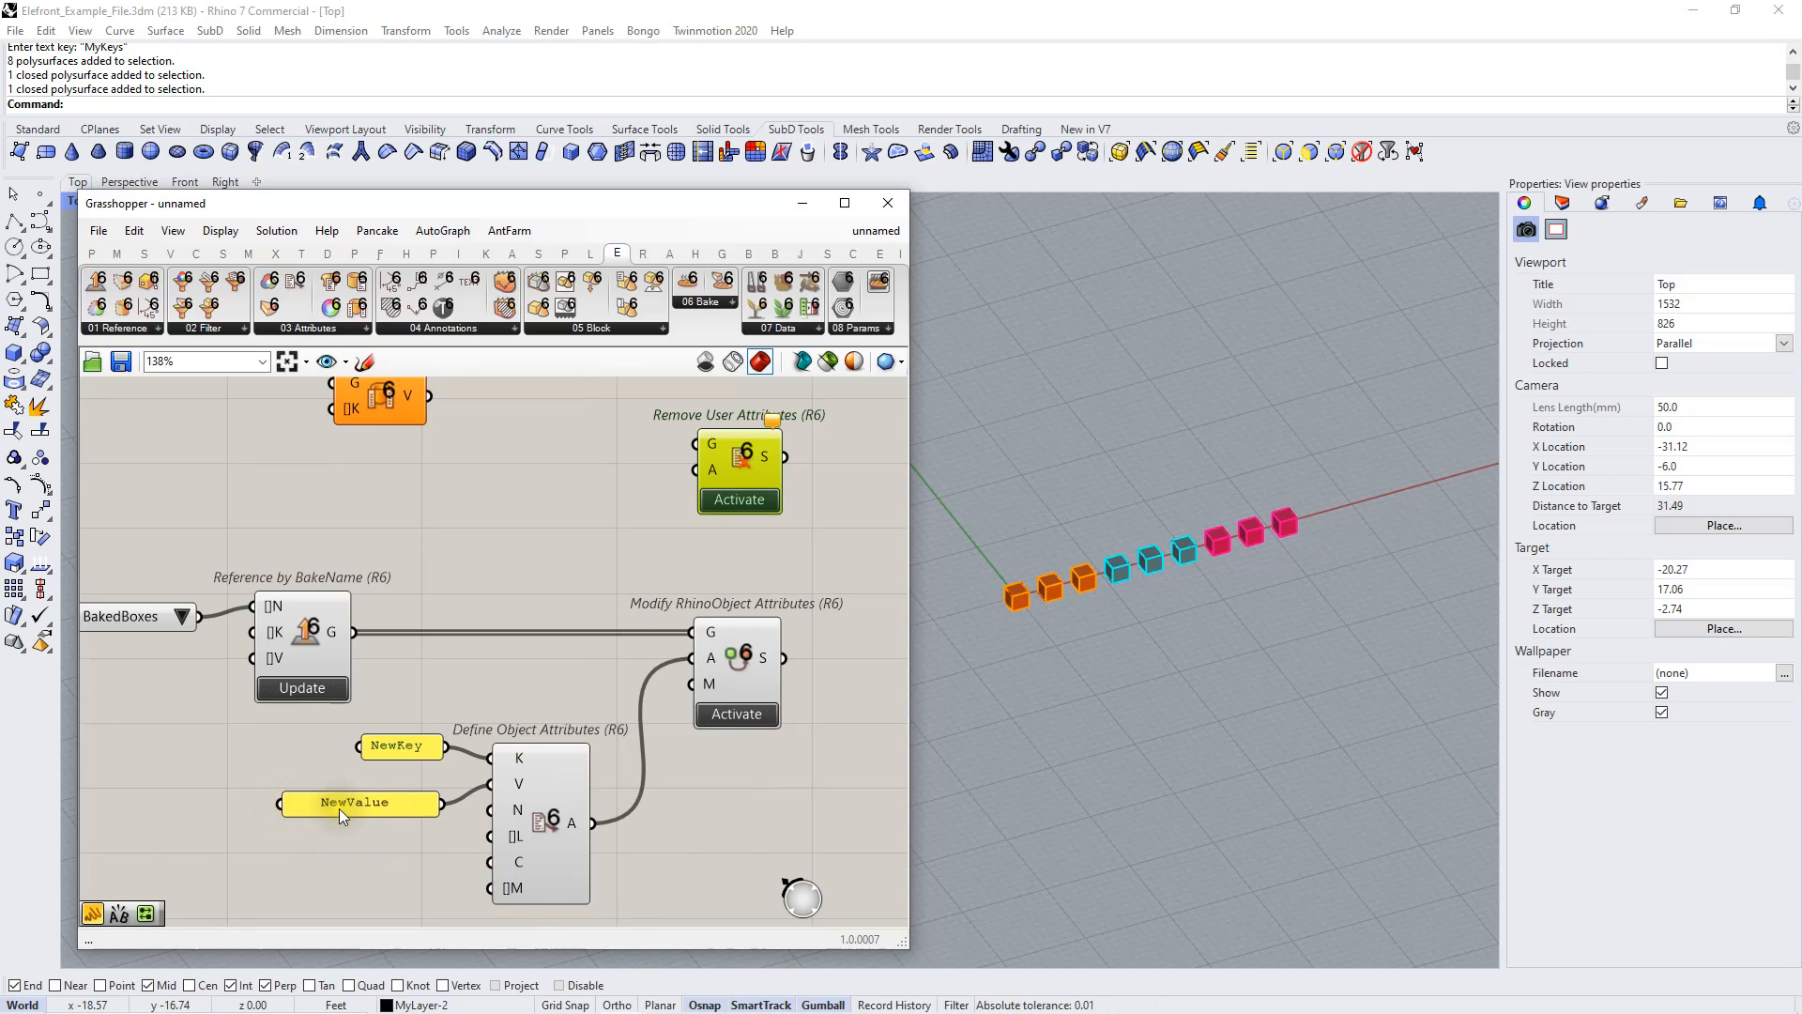
{"action": "left_click_drag", "start_coordinate": [358, 745], "coordinate": [281, 746]}
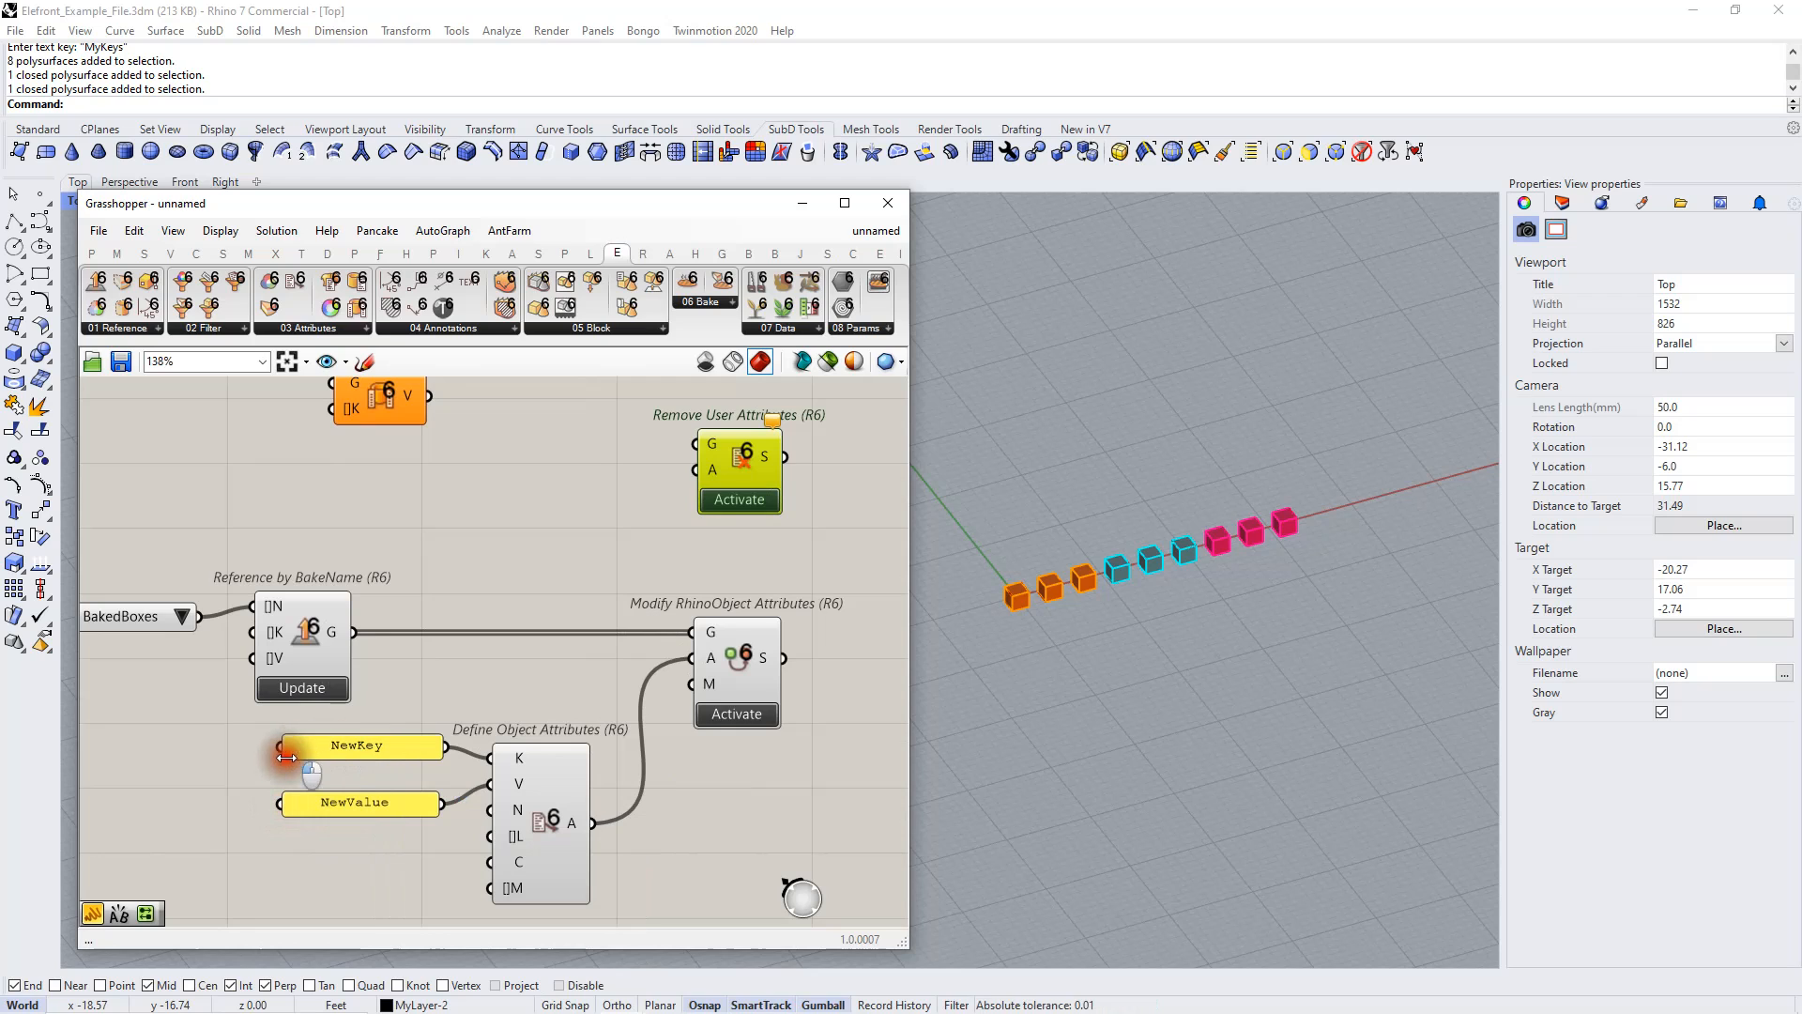
{"action": "right_click_drag", "start_coordinate": [336, 791], "coordinate": [293, 747]}
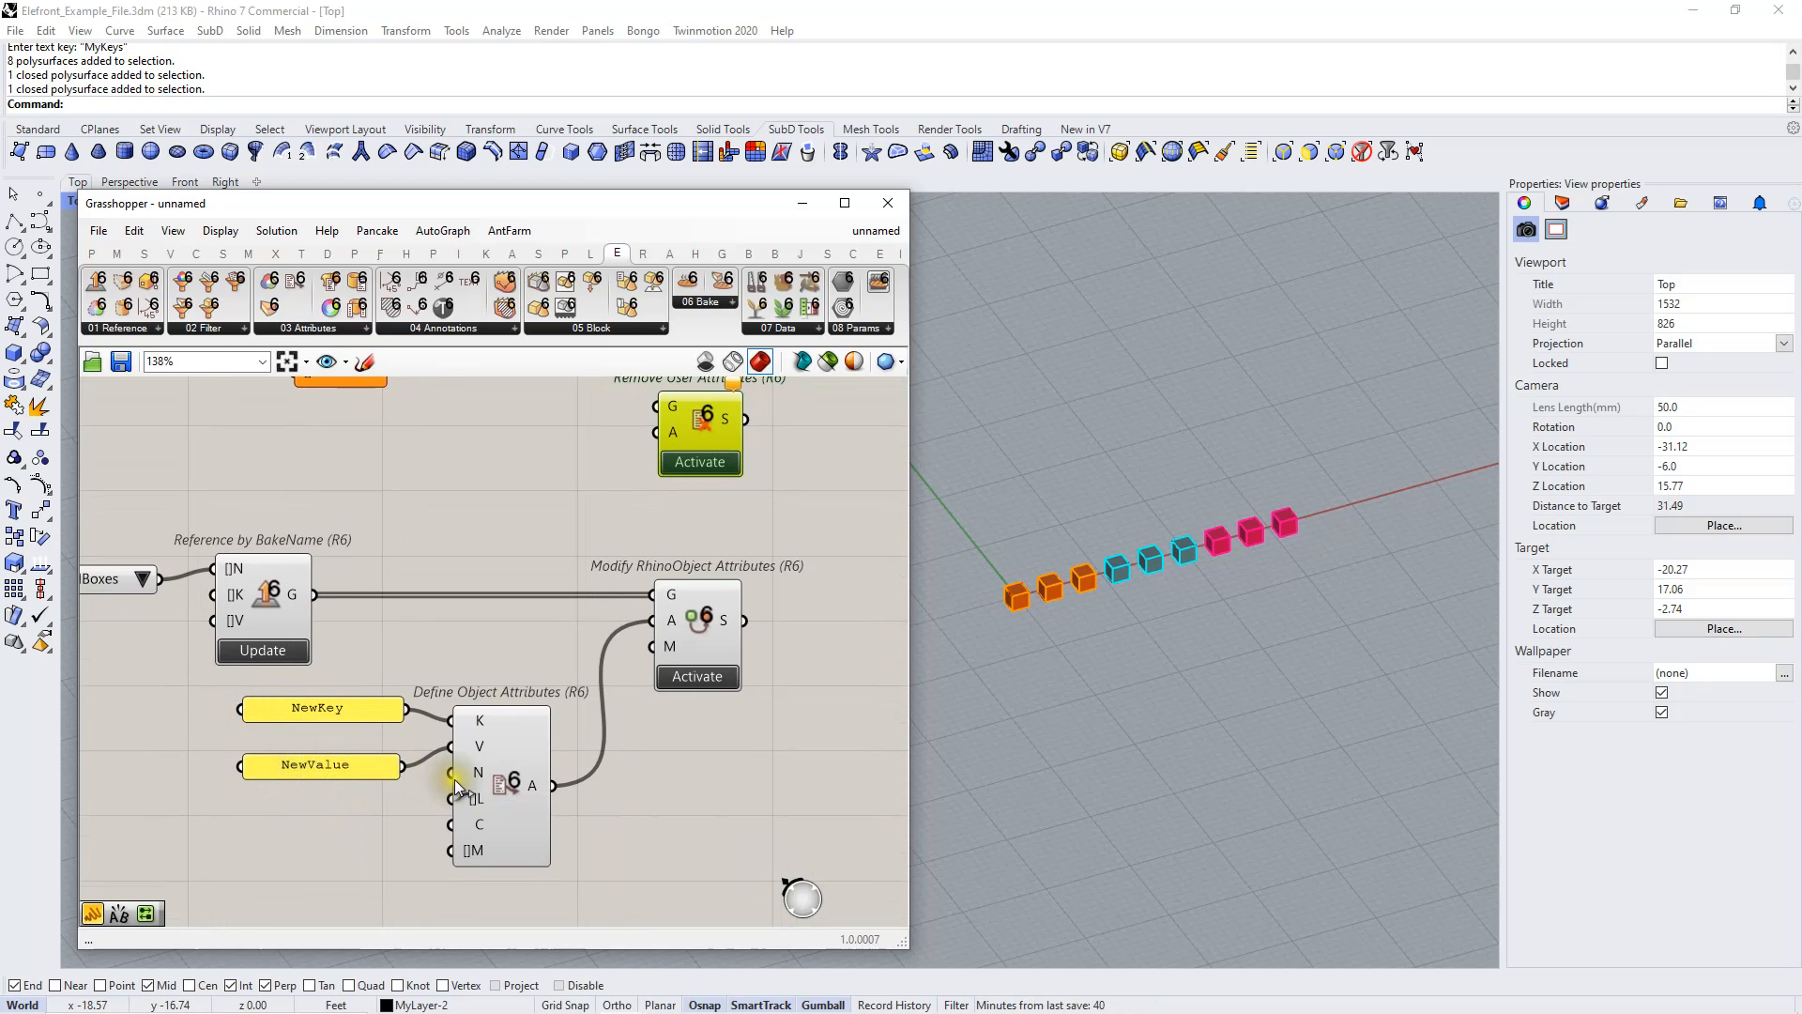
{"action": "scroll", "coordinate": [480, 745], "scroll_direction": "down", "scroll_amount": 2}
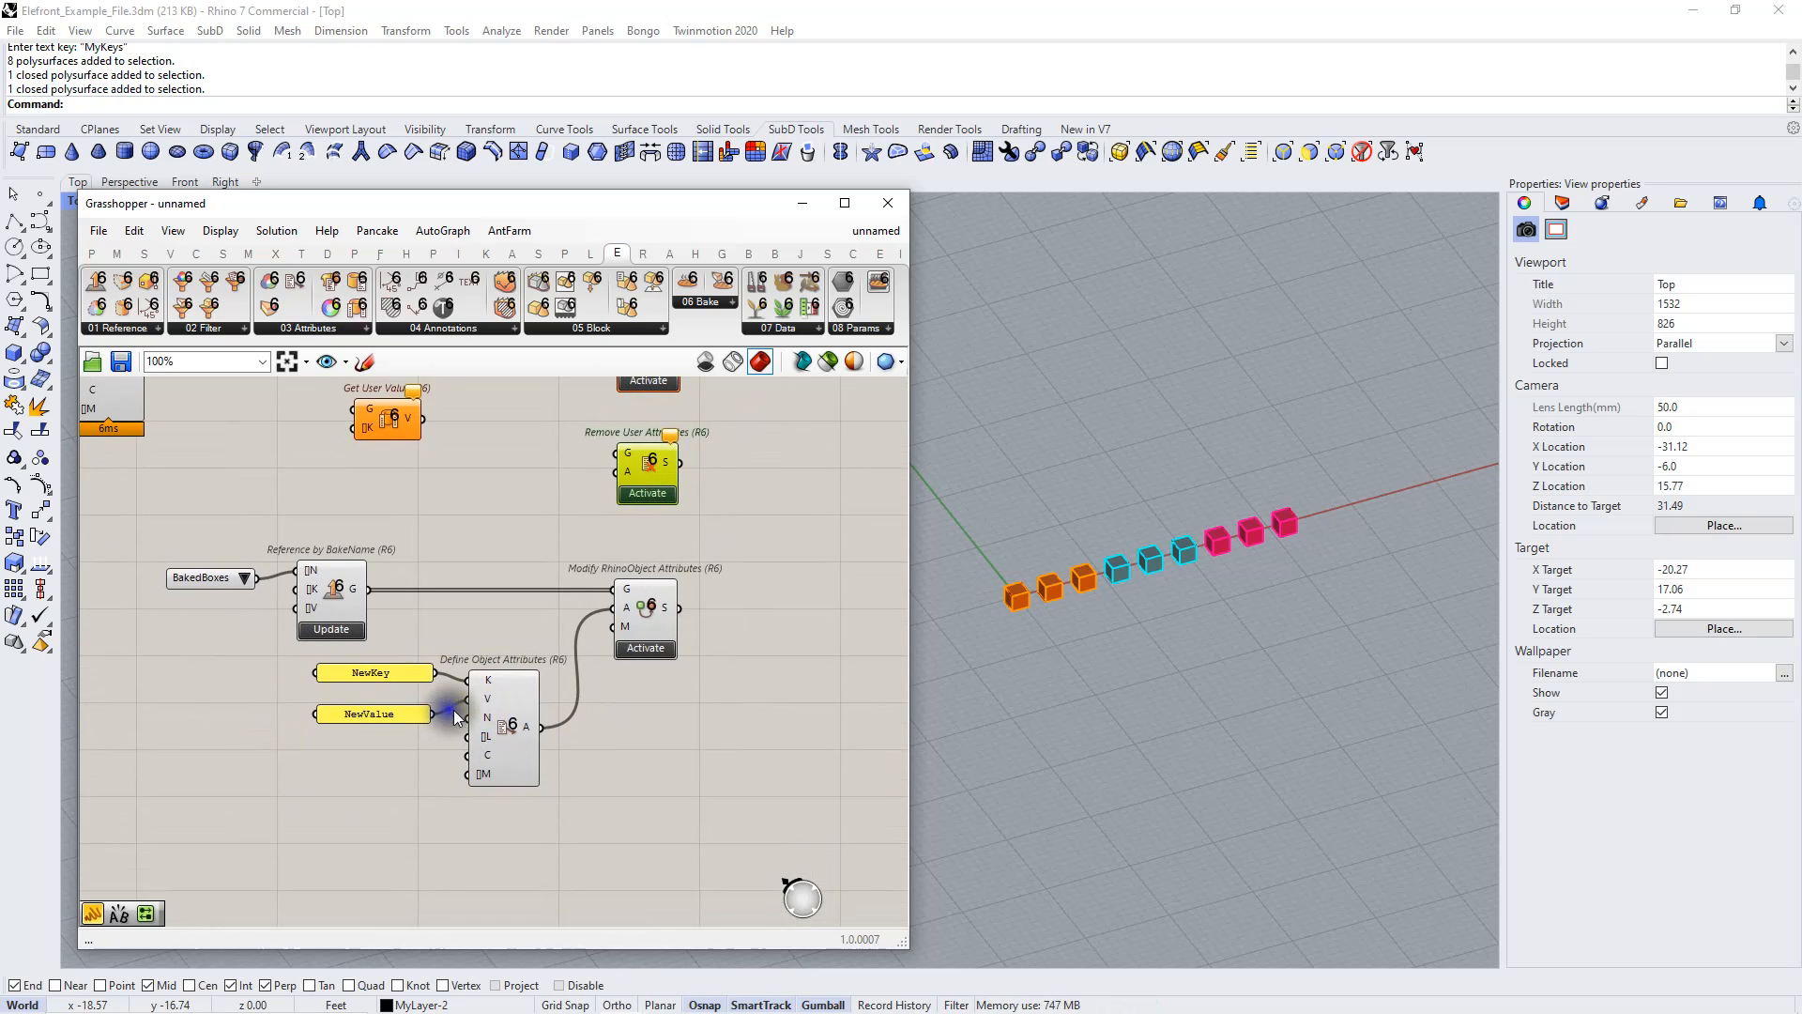
Turn off Multiline Data for the NewKey panel and make the panel taller
{"action": "scroll", "coordinate": [441, 683], "scroll_direction": "up", "scroll_amount": 1}
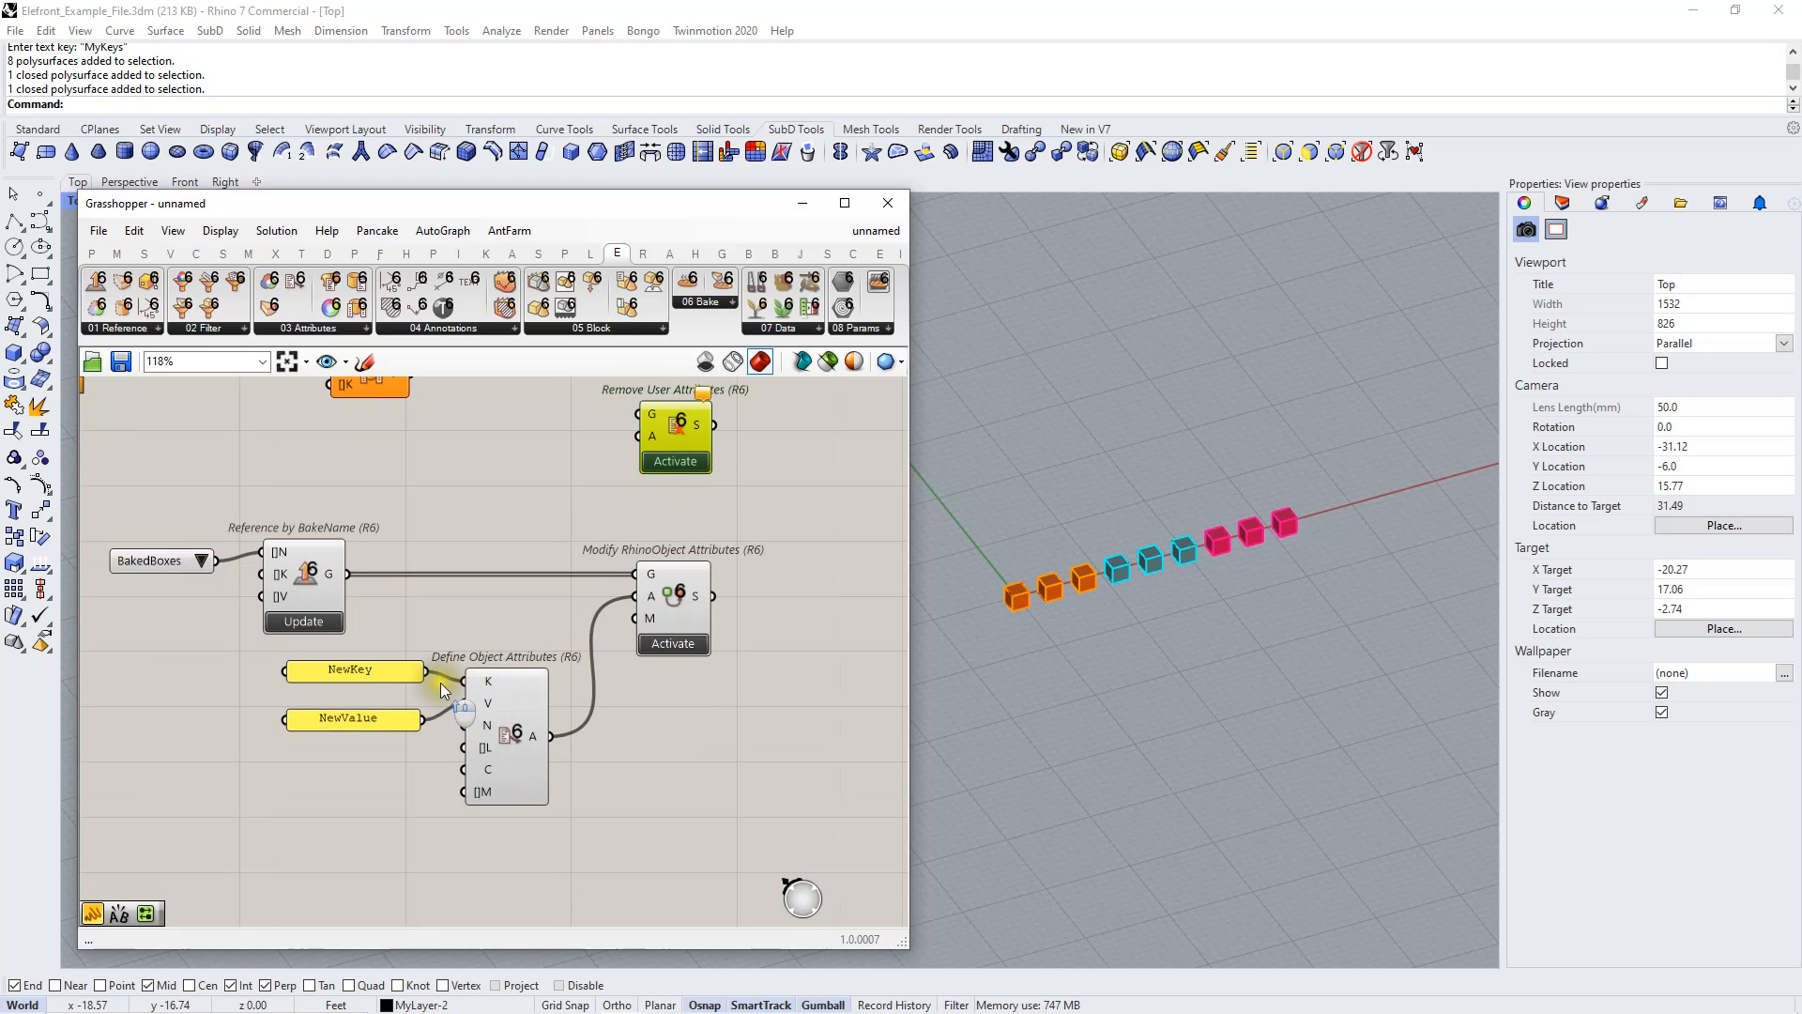
{"action": "right_click", "coordinate": [405, 668]}
{"action": "left_click", "coordinate": [508, 587]}
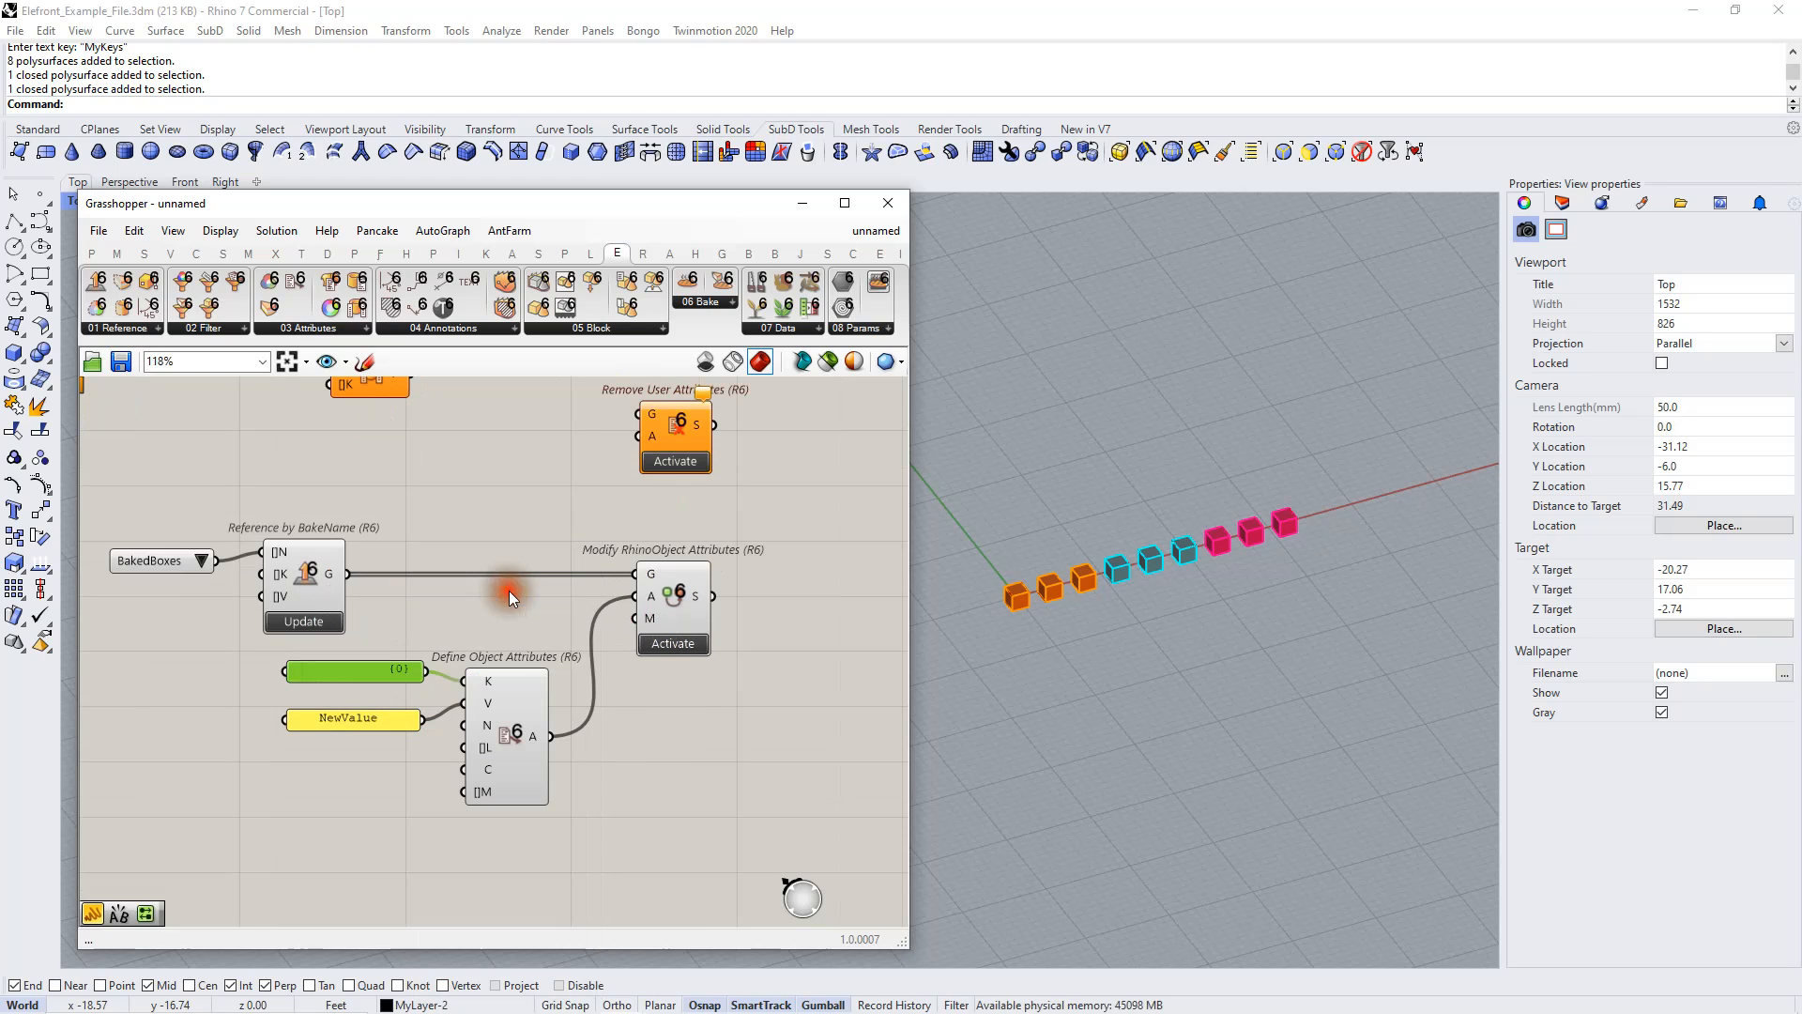
{"action": "left_click_drag", "start_coordinate": [414, 682], "coordinate": [402, 743]}
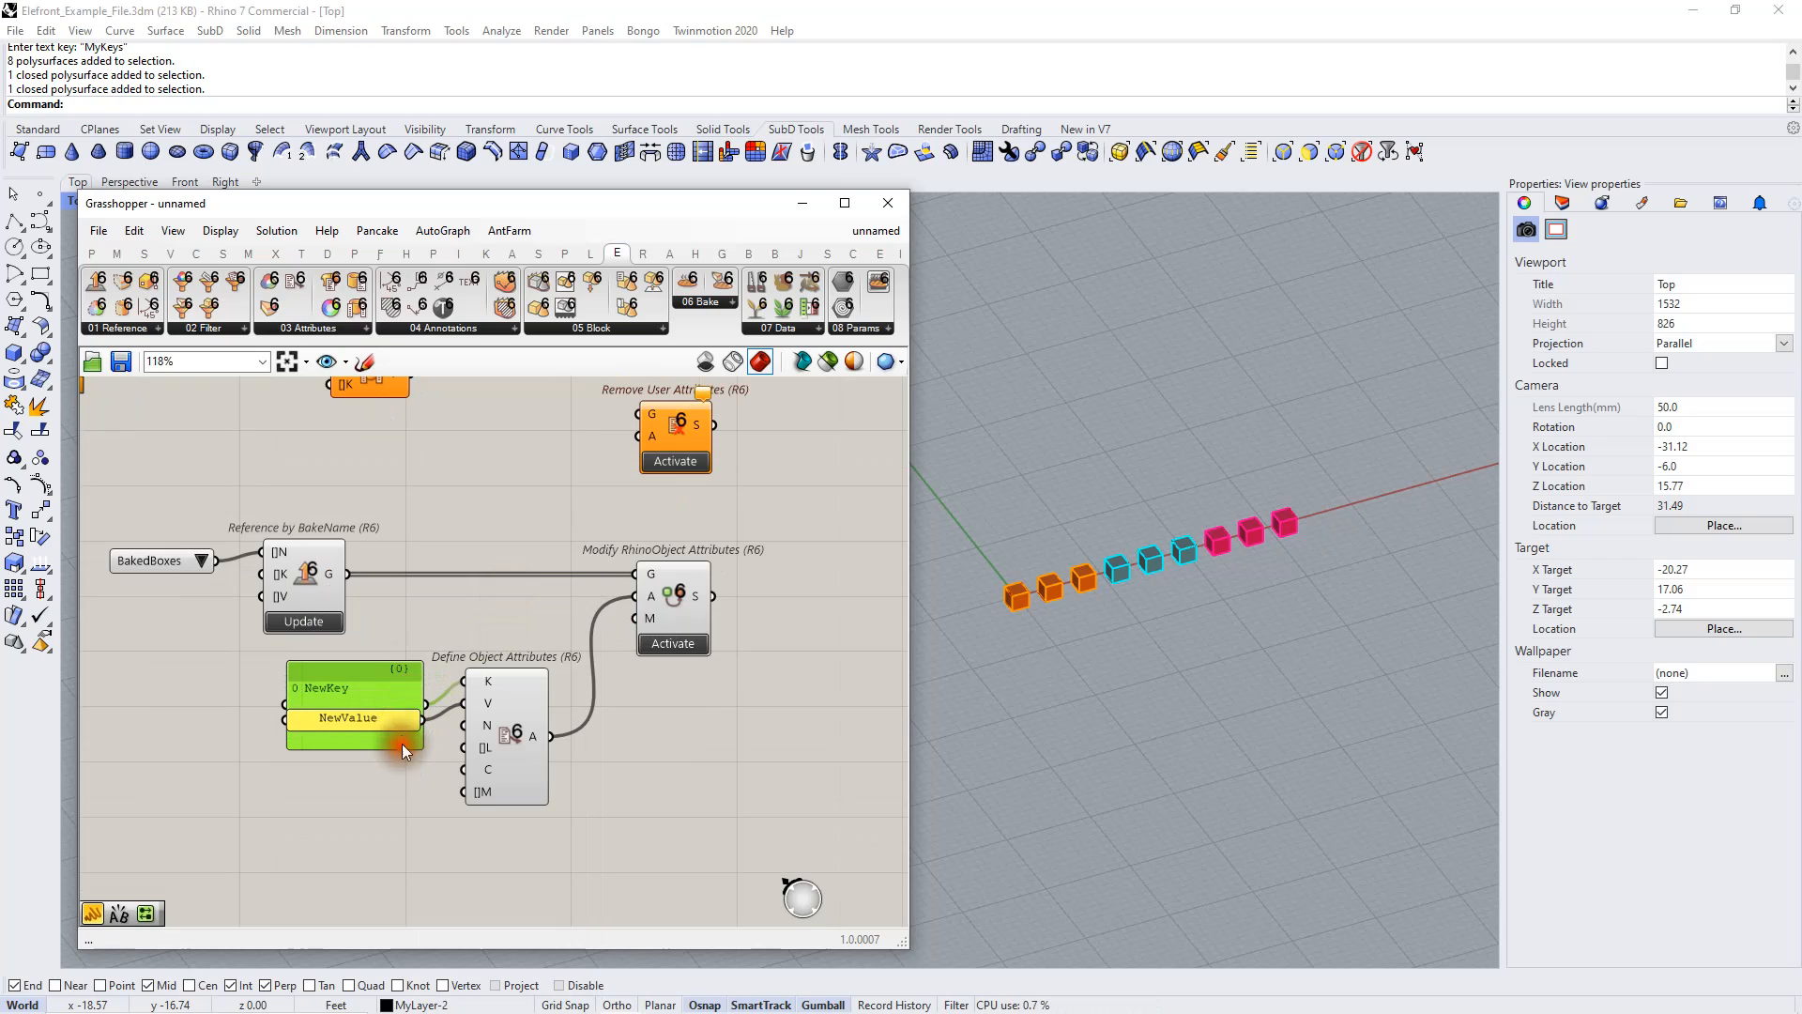
Add NewKey2 as a second line in the NewKey panel
{"action": "double_click", "coordinate": [387, 695]}
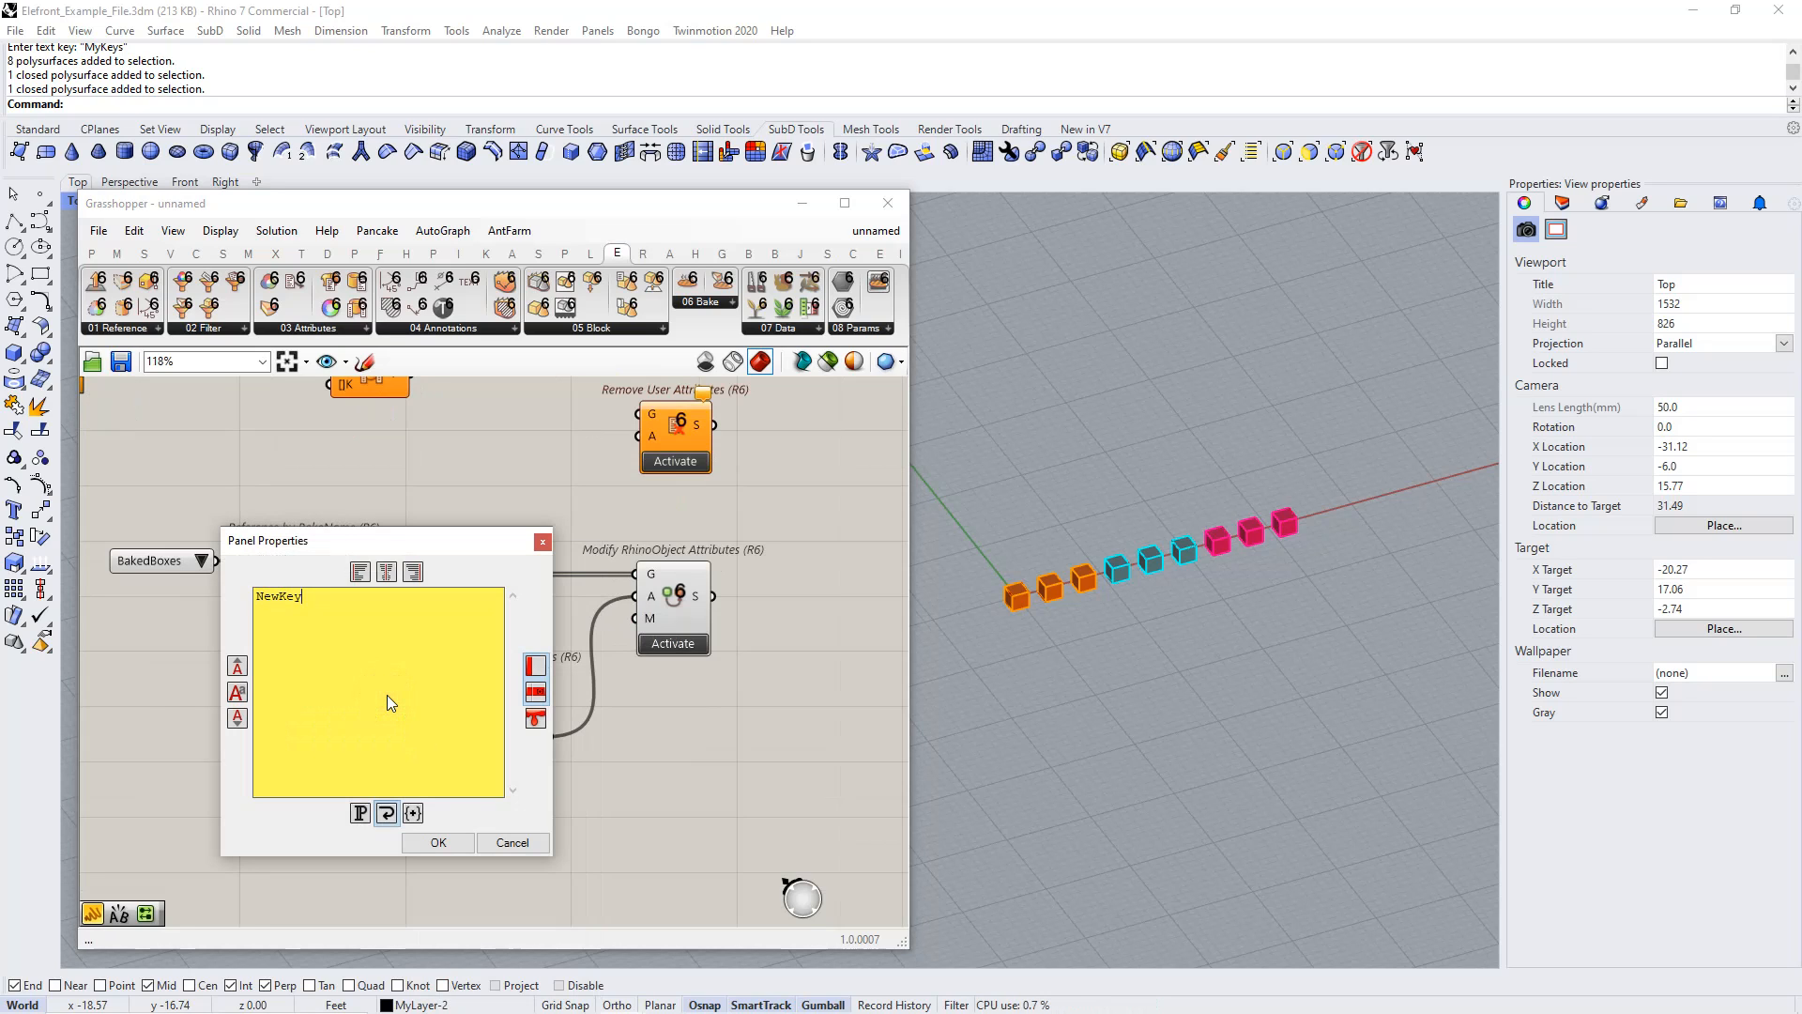
{"action": "key", "text": "Return"}
{"action": "type", "text": "NewKey2"}
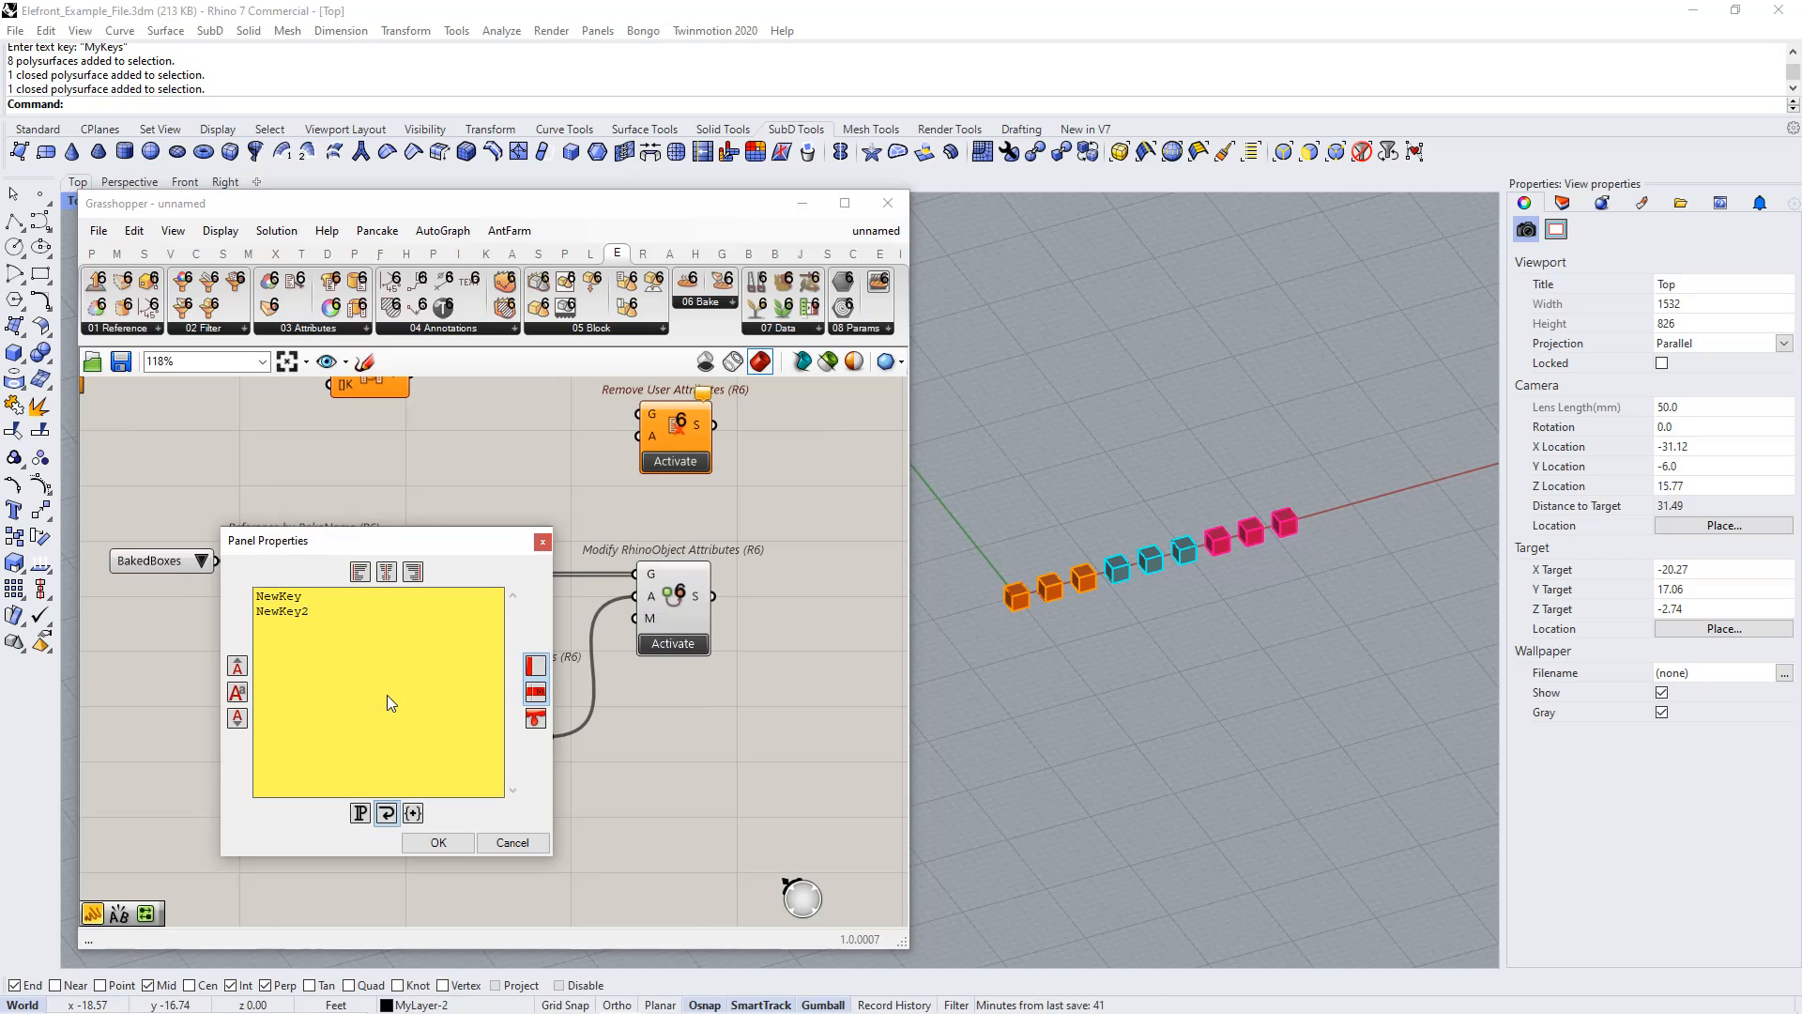
{"action": "left_click", "coordinate": [441, 844]}
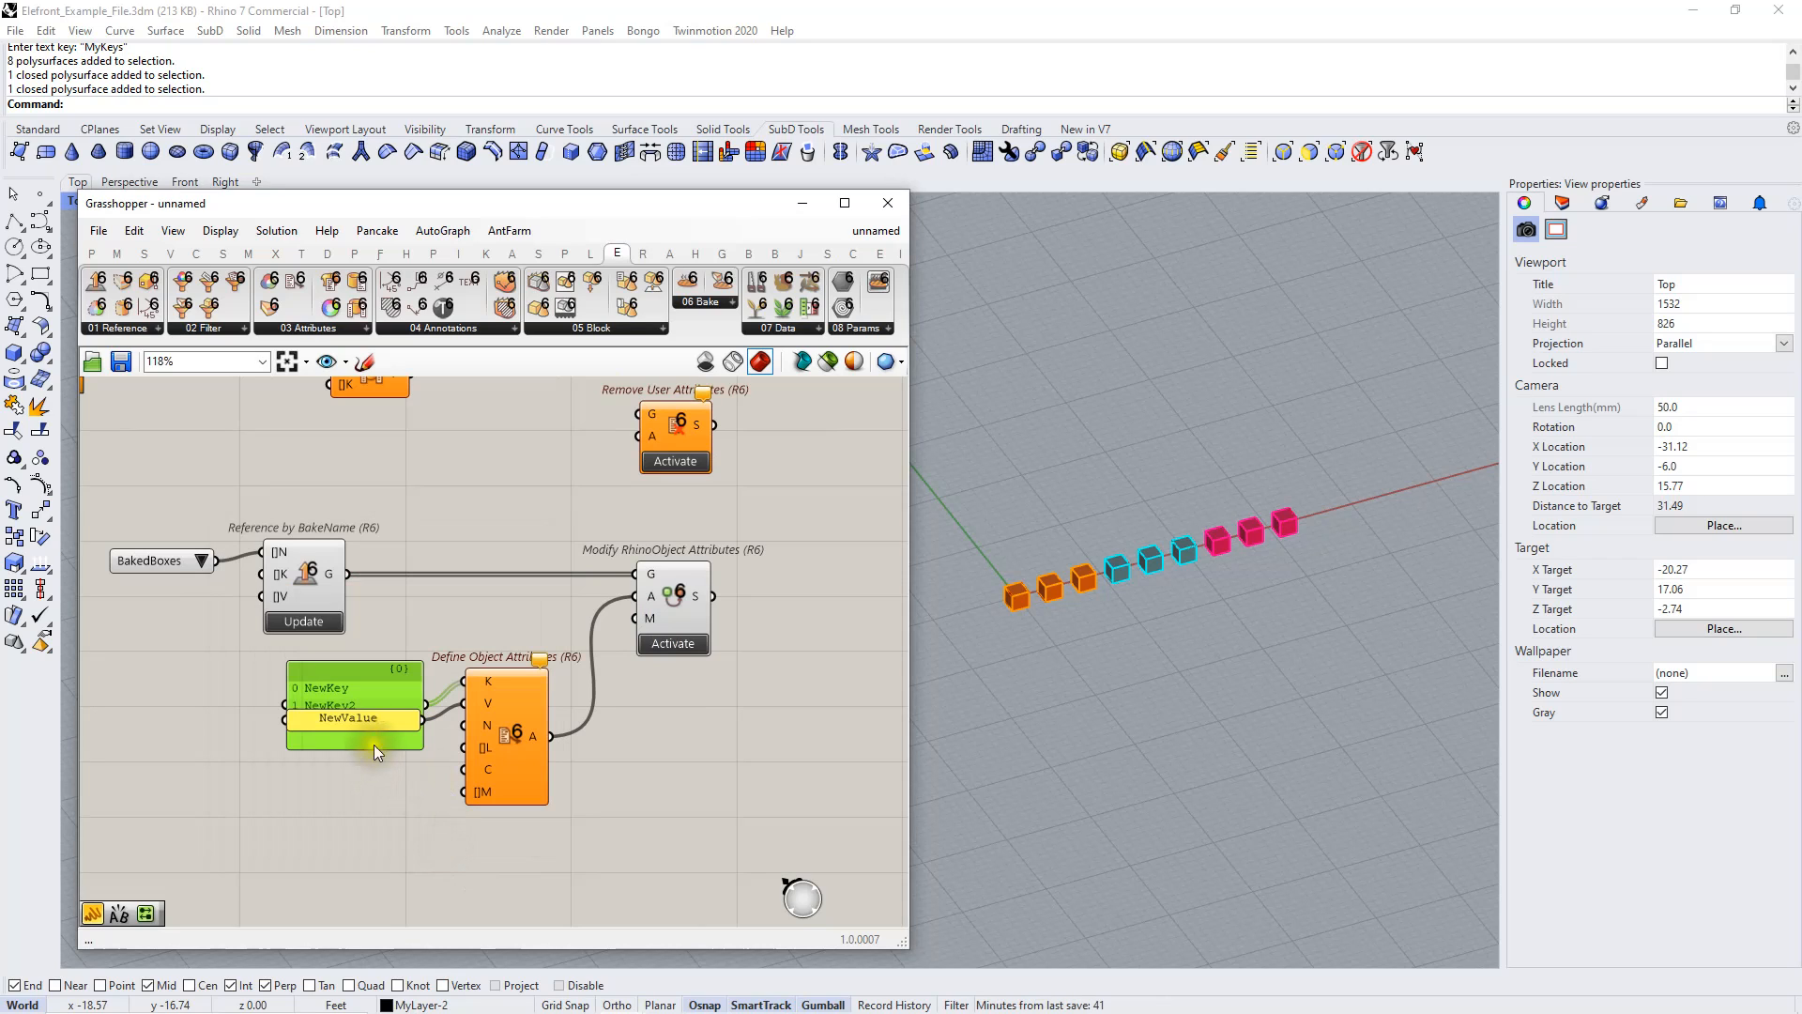
Move the NewValue panel below the key panel, read the Define Object Attributes warning, and add NewValue2 as the panel's second line
{"action": "left_click_drag", "start_coordinate": [374, 723], "coordinate": [379, 803]}
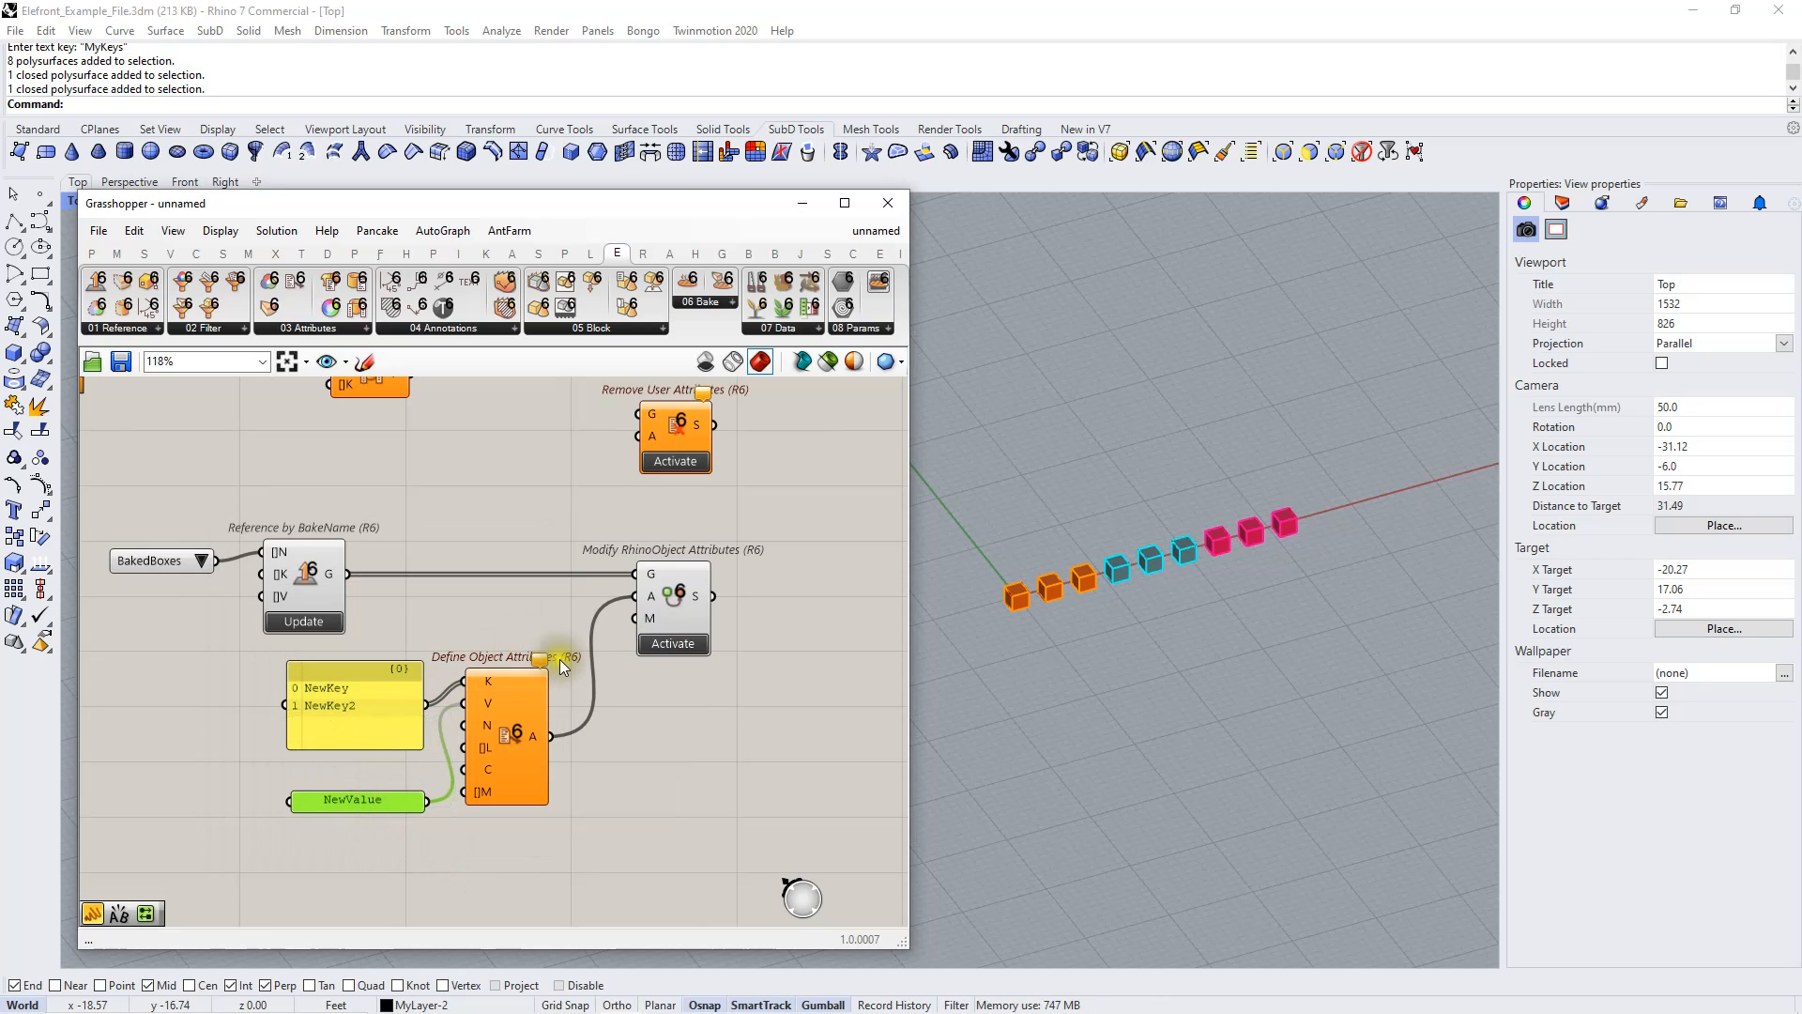
{"action": "mouse_move", "coordinate": [545, 661]}
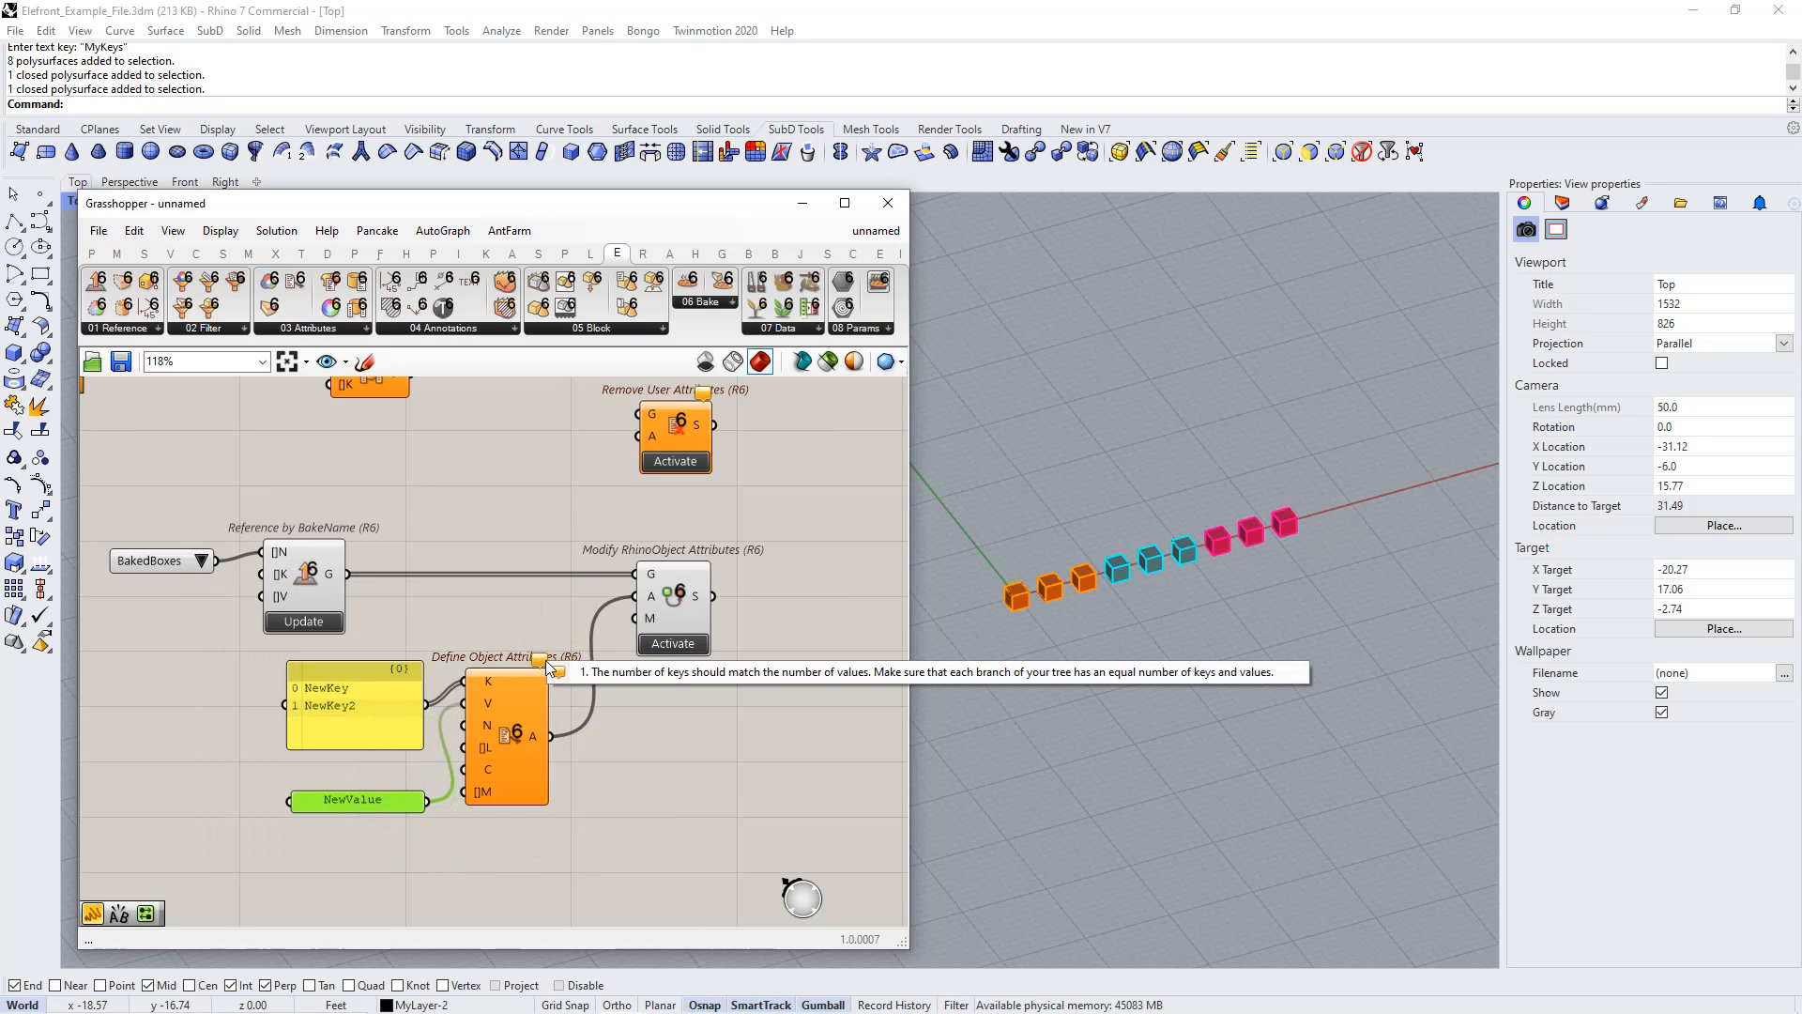
{"action": "double_click", "coordinate": [386, 799]}
{"action": "left_click", "coordinate": [386, 799]}
{"action": "key", "text": "Return"}
{"action": "type", "text": "NewValue2"}
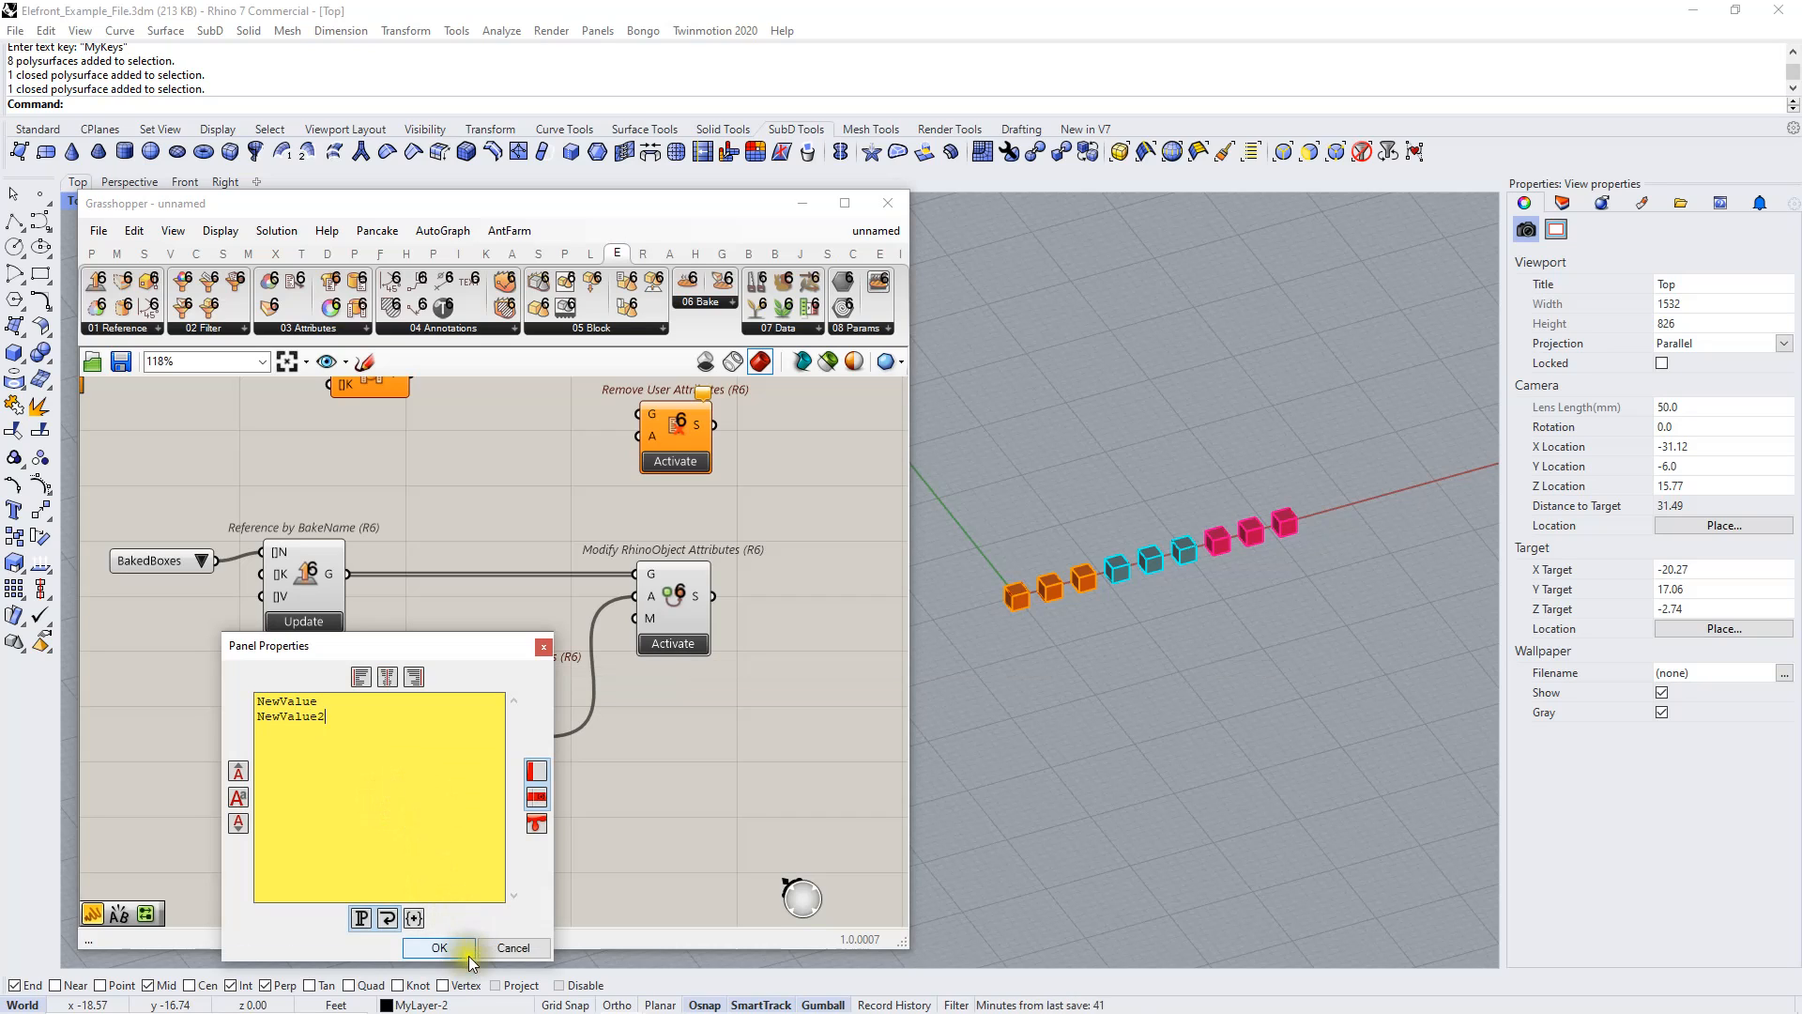
{"action": "left_click", "coordinate": [438, 946]}
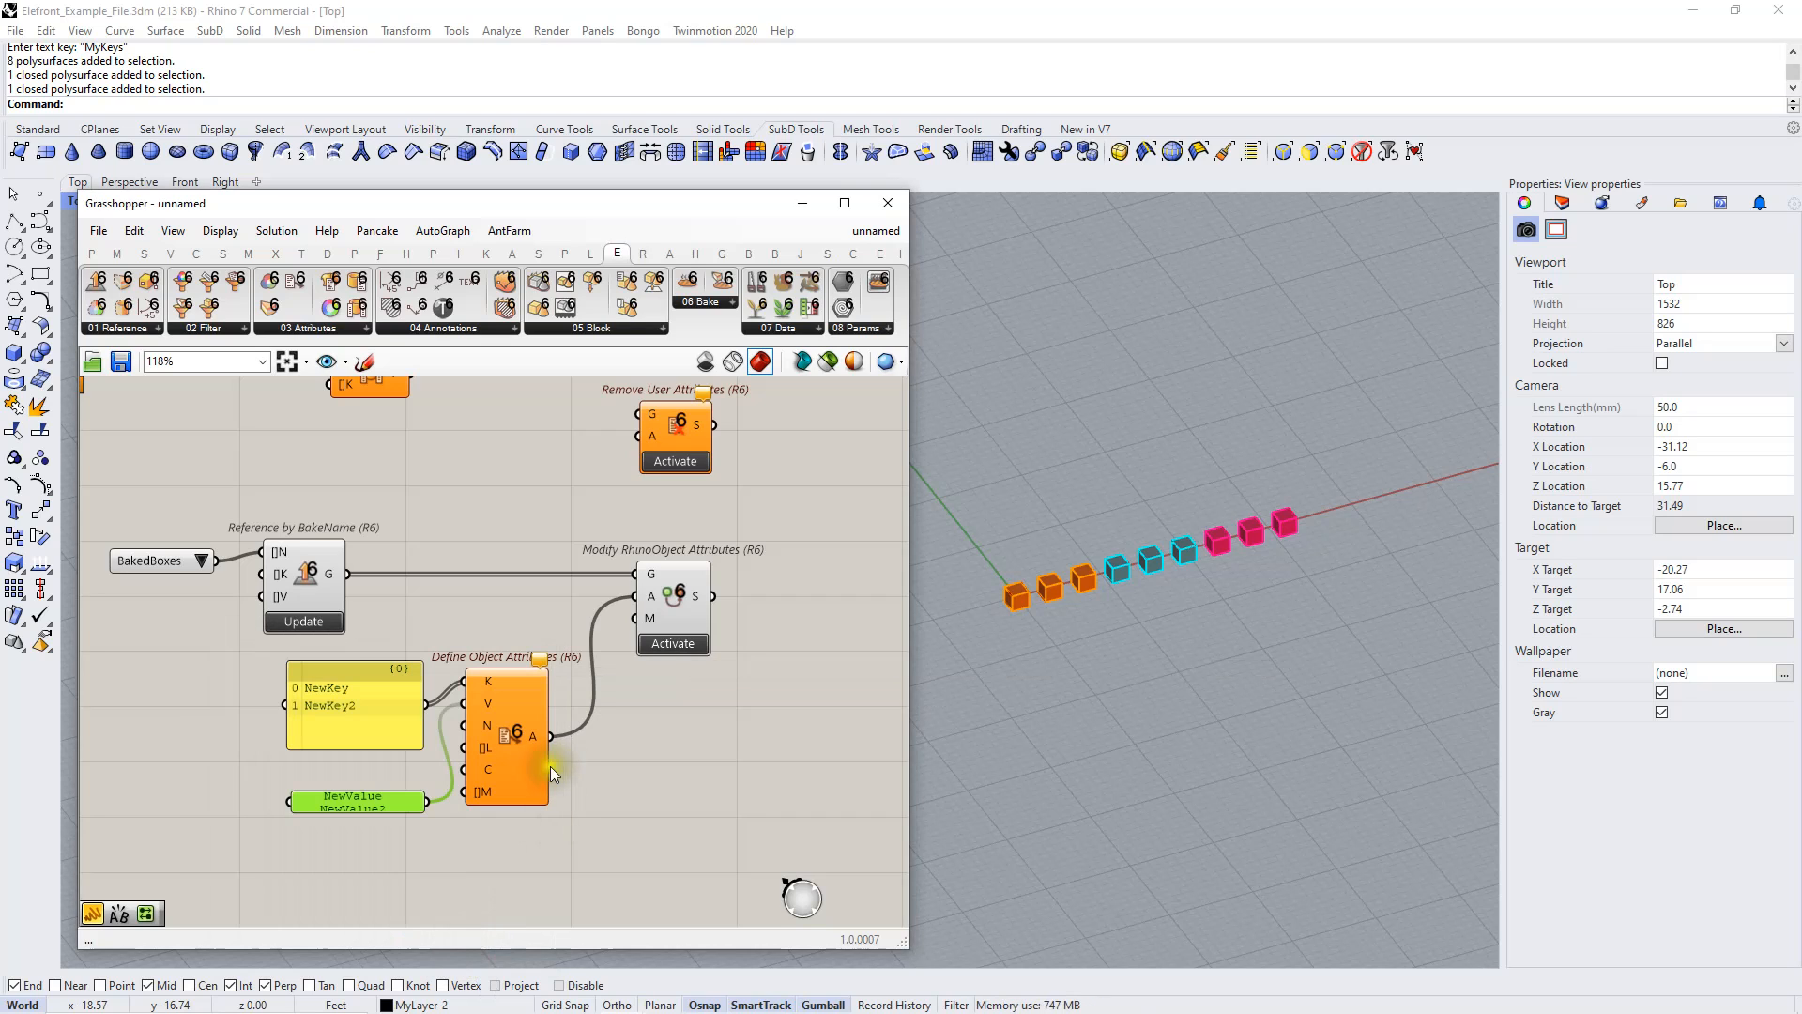
Turn off Multiline Data for the NewValue panel and arrange it beneath the NewKey panel
{"action": "right_click", "coordinate": [363, 798]}
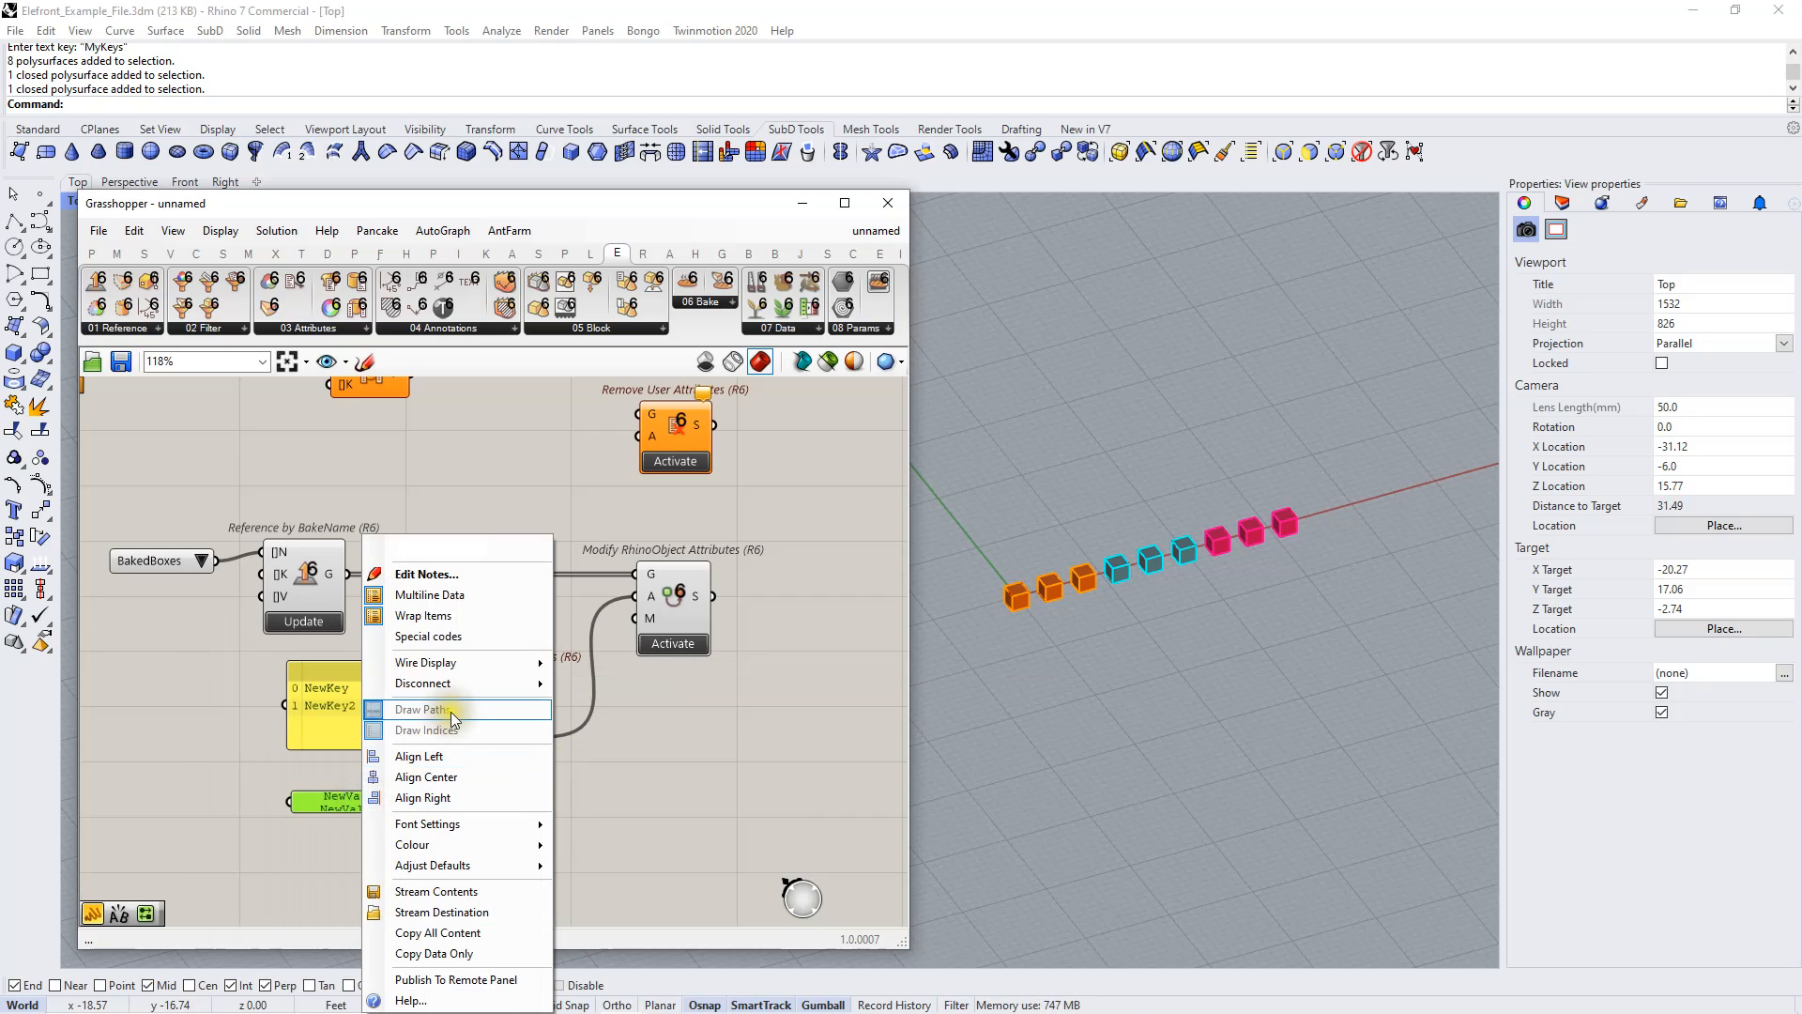
{"action": "left_click", "coordinate": [445, 601]}
{"action": "left_click_drag", "start_coordinate": [368, 812], "coordinate": [325, 819]}
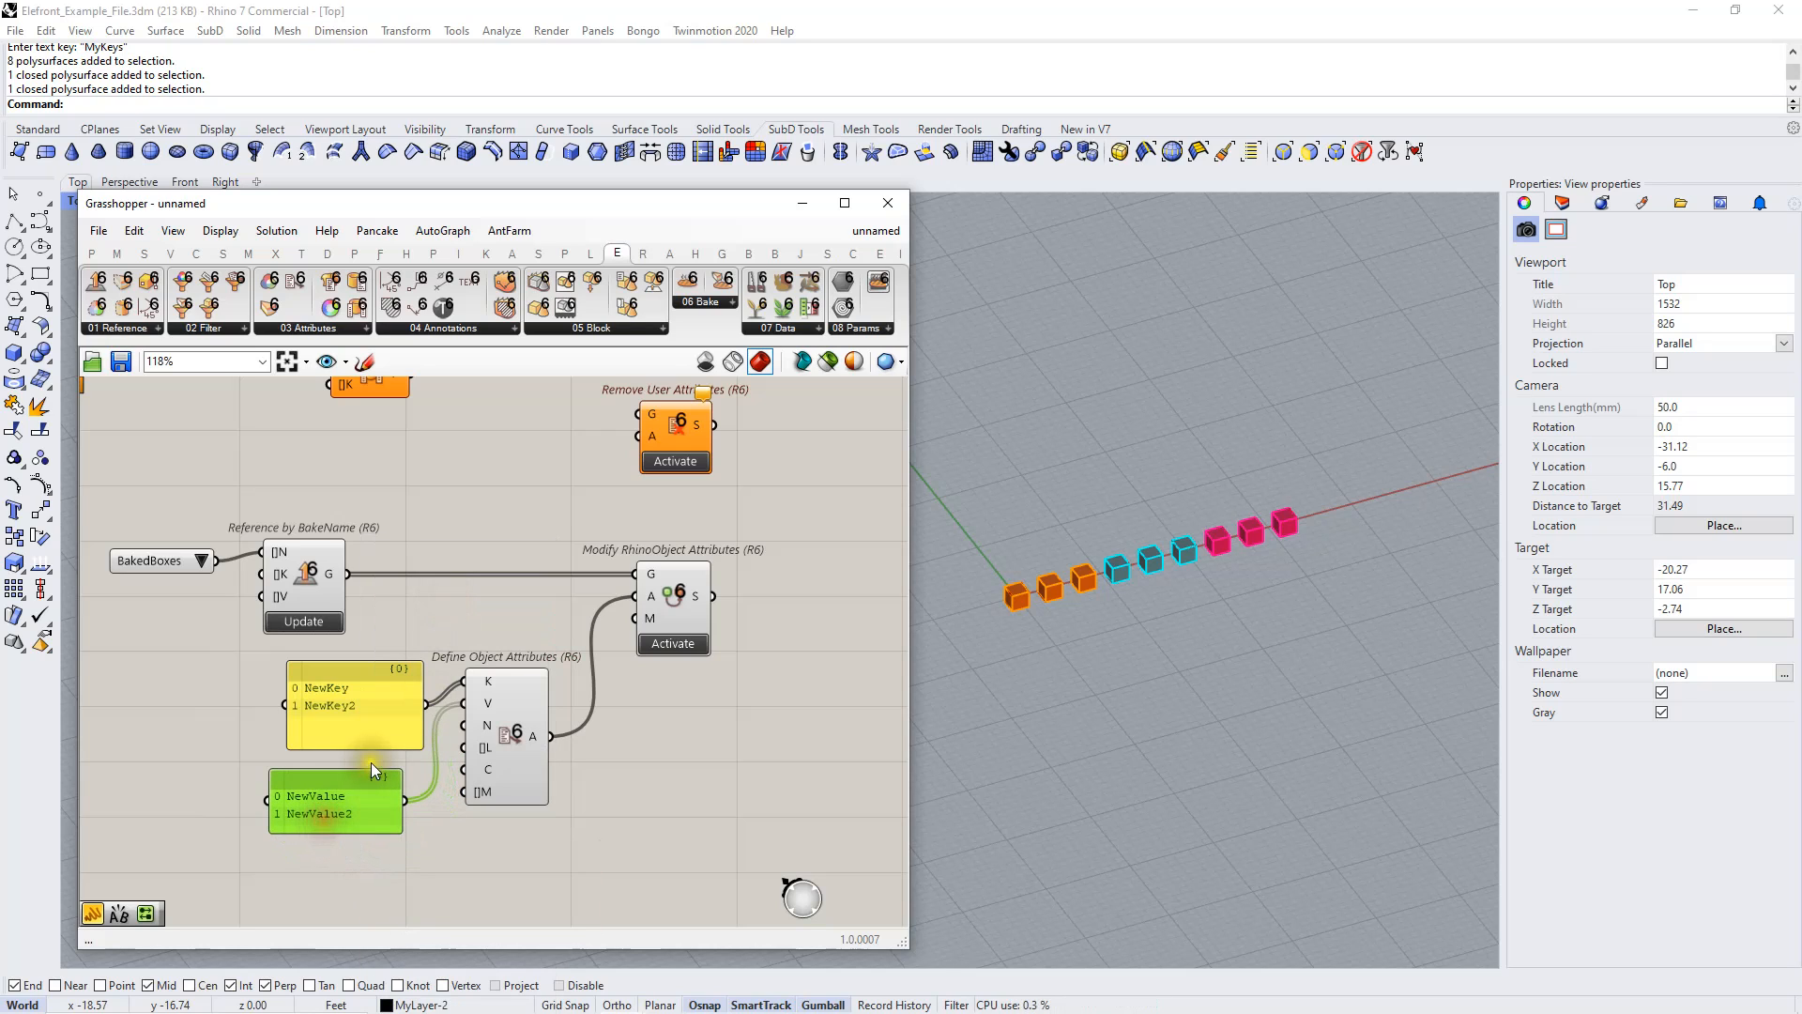
{"action": "left_click_drag", "start_coordinate": [340, 708], "coordinate": [334, 706]}
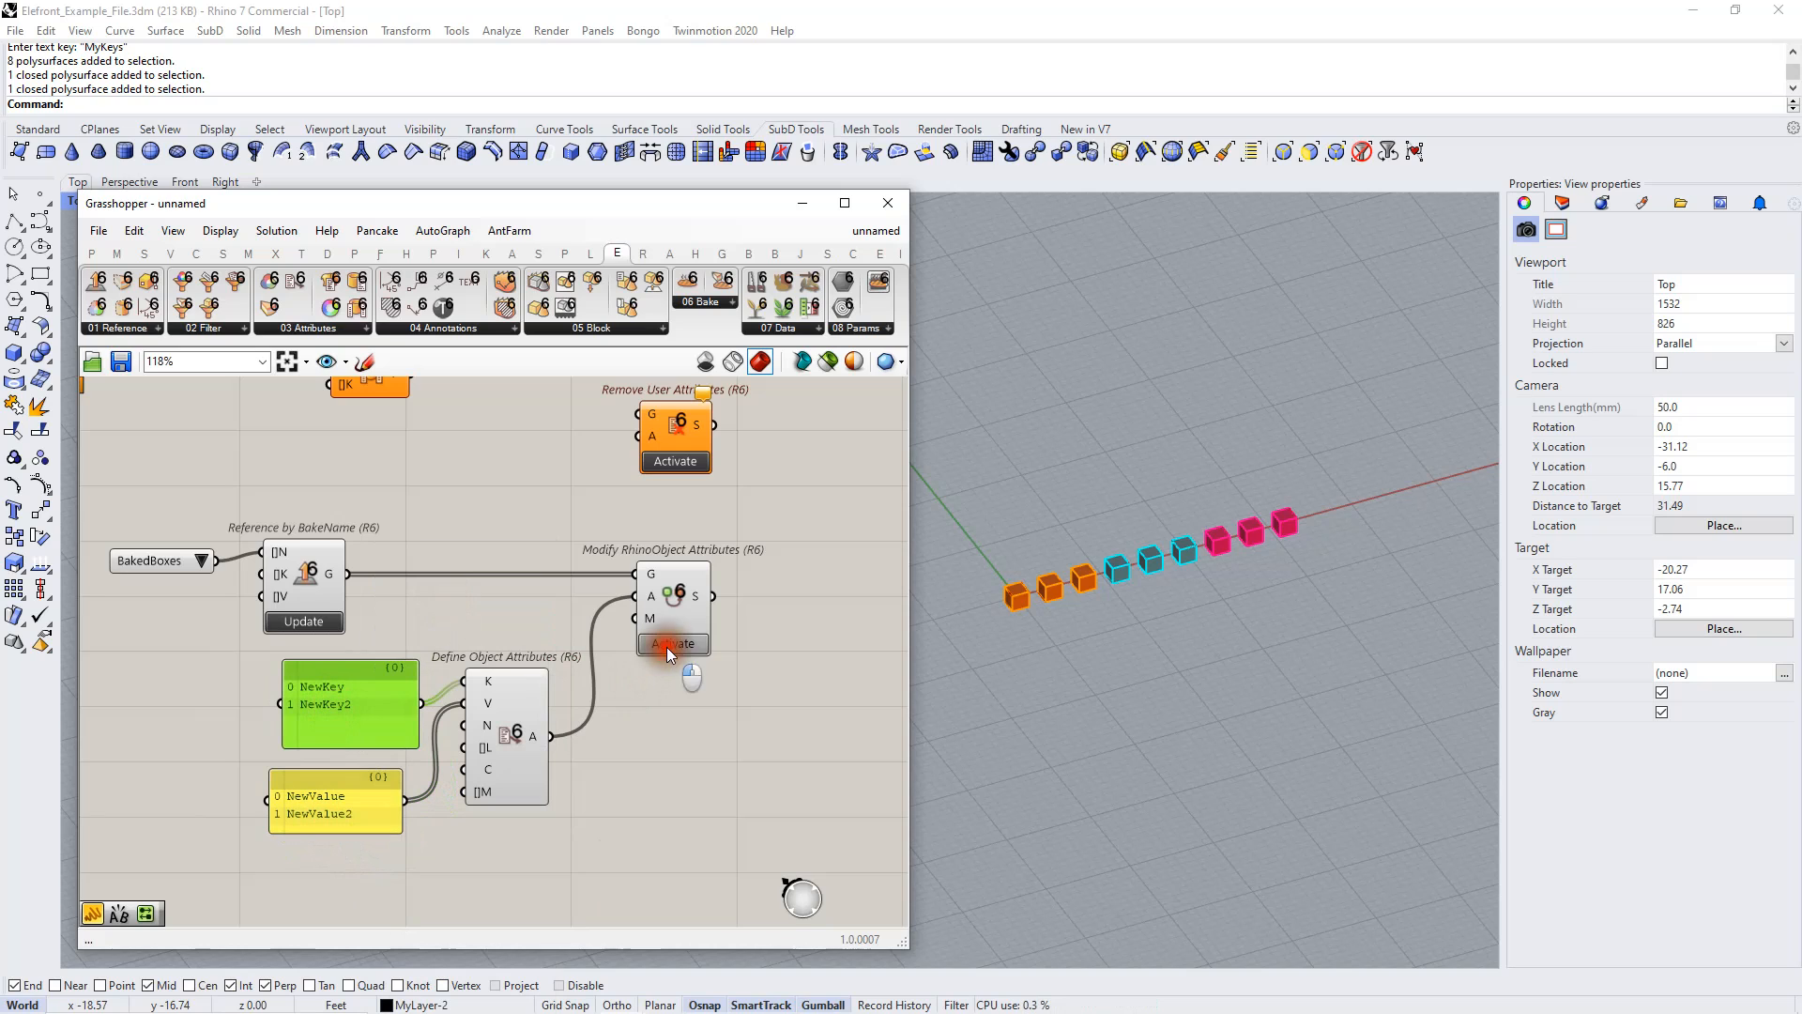
Activate Modify RhinoObject Attributes and check the first orange box's attribute user text
{"action": "left_click", "coordinate": [1148, 652]}
{"action": "left_click", "coordinate": [1017, 596]}
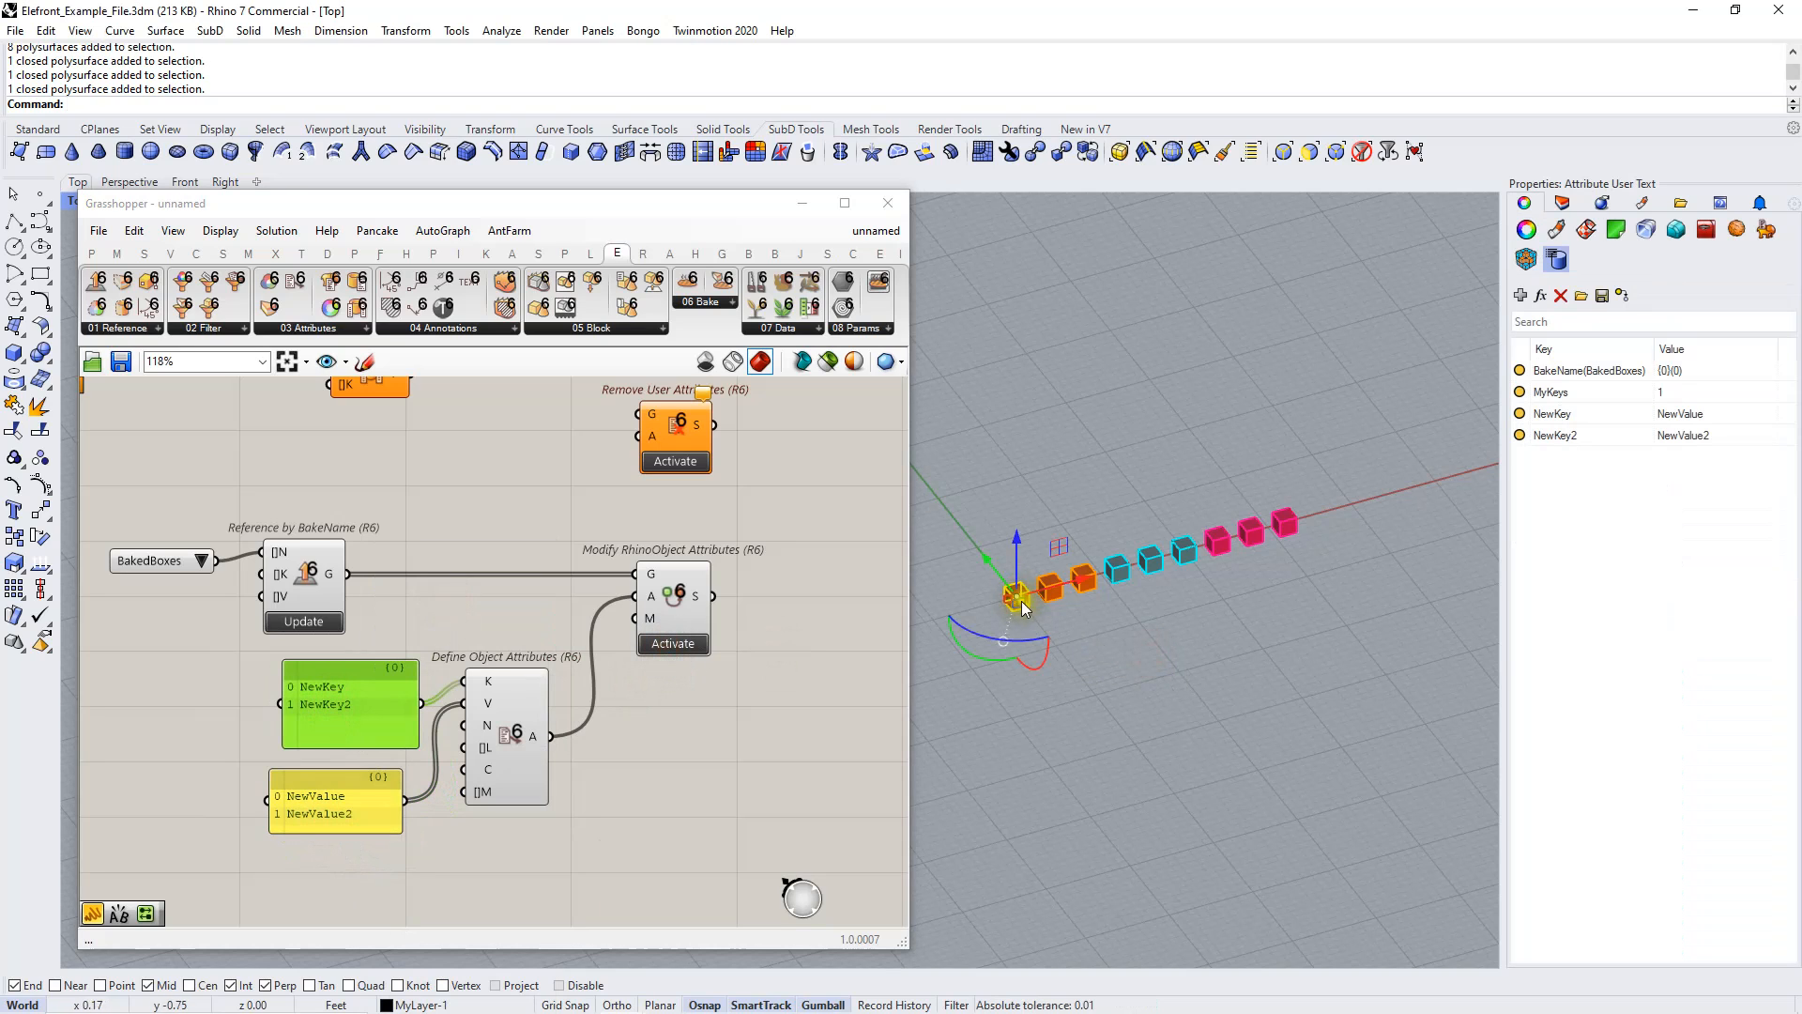
{"action": "left_click", "coordinate": [1019, 742]}
Graft the G input of the Modify RhinoObject Attributes component connected to the referenced boxes
{"action": "right_click_drag", "start_coordinate": [716, 741], "coordinate": [714, 704]}
{"action": "scroll", "coordinate": [719, 681], "scroll_direction": "down", "scroll_amount": 3}
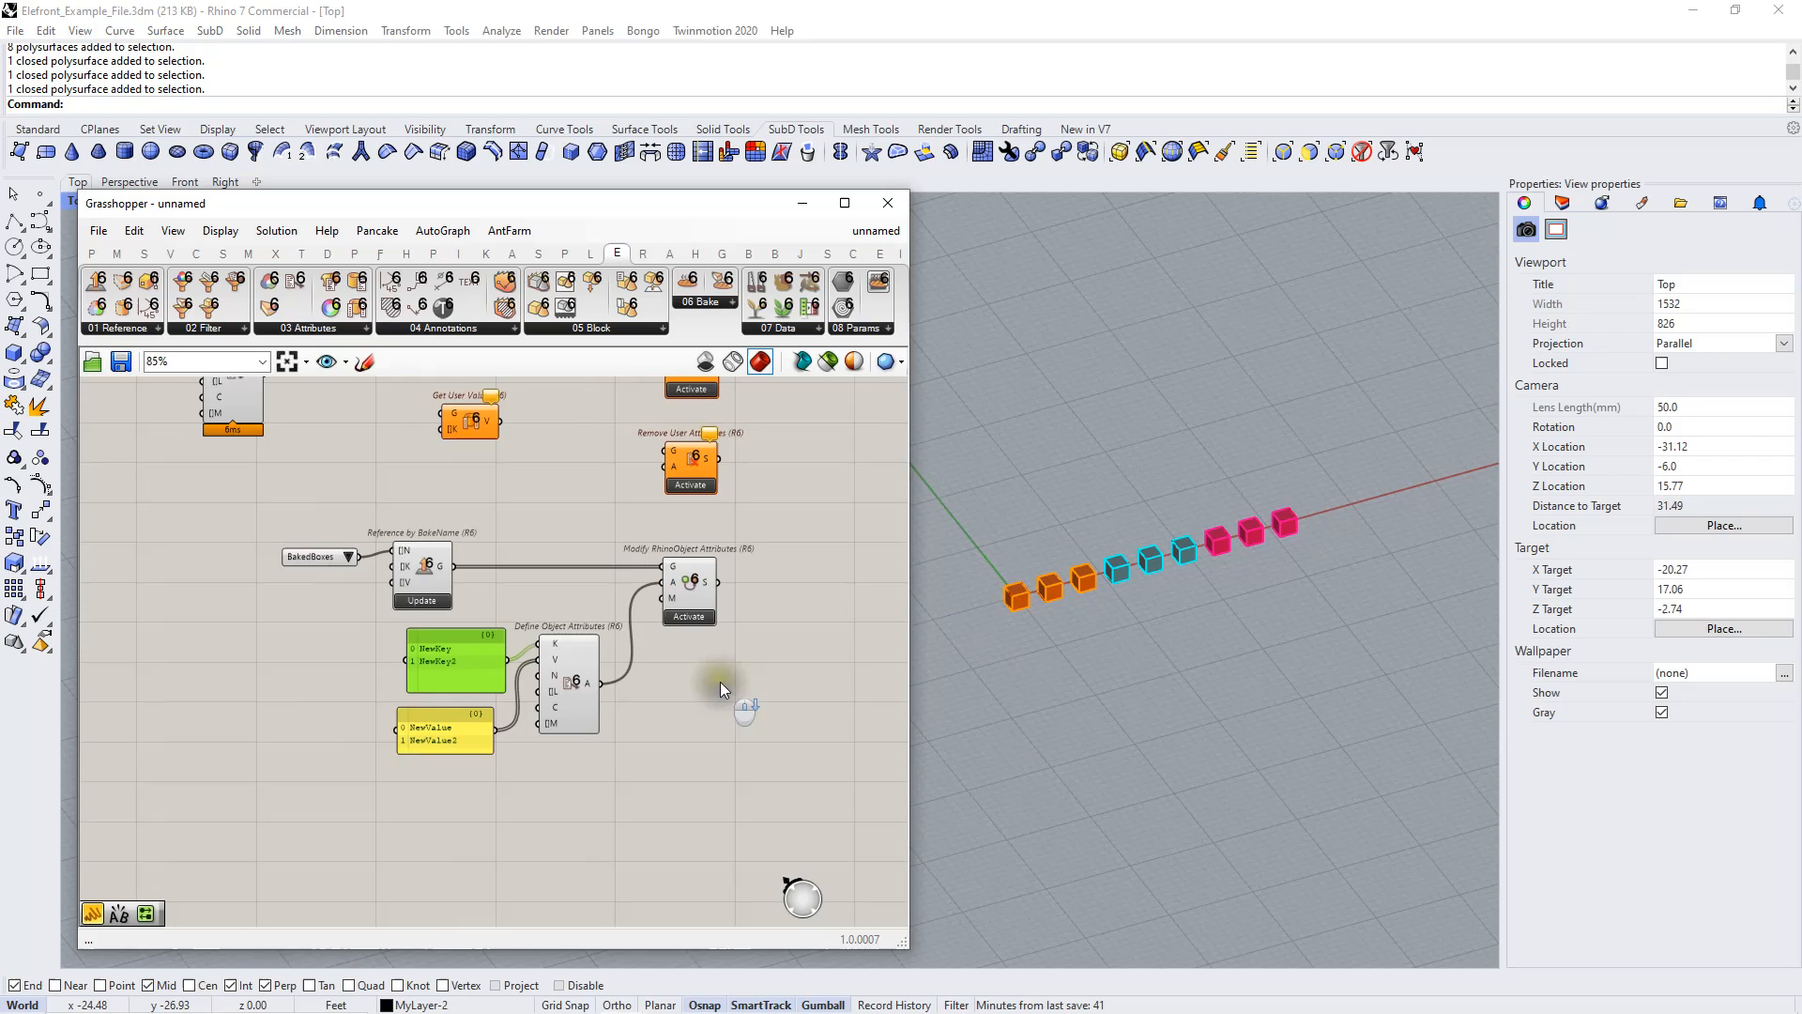
{"action": "left_click", "coordinate": [666, 551]}
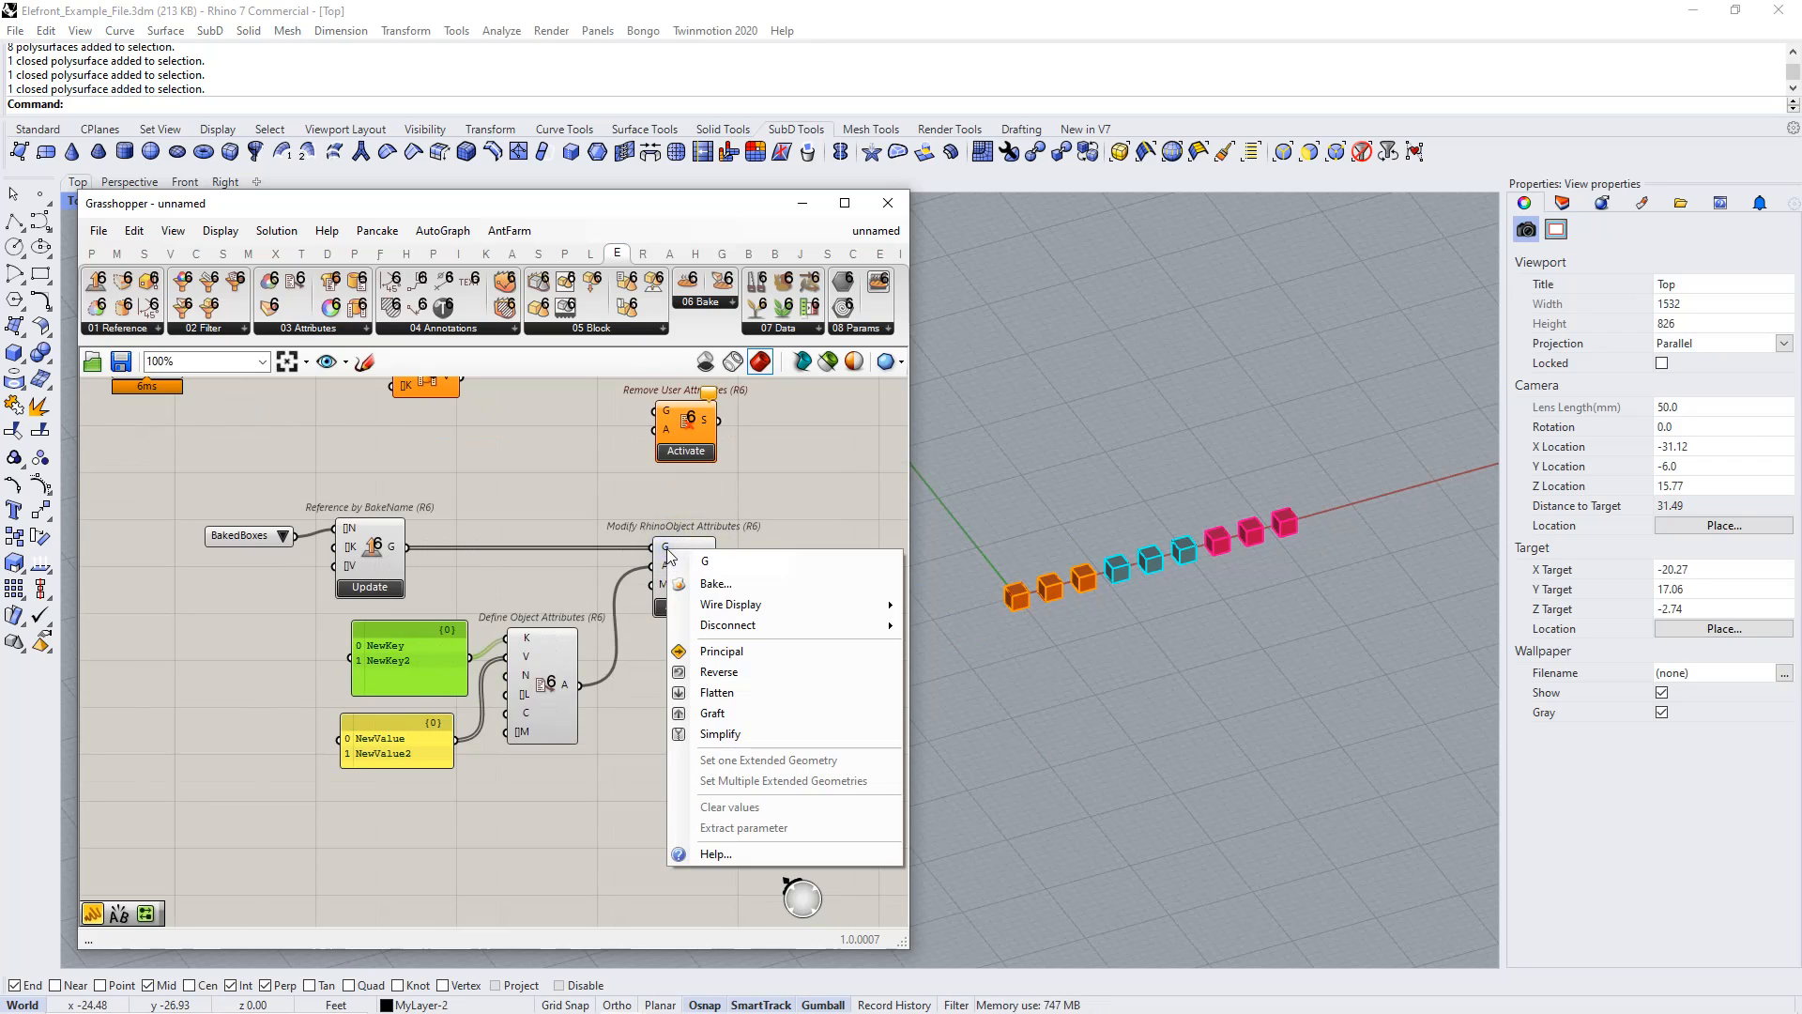
{"action": "left_click", "coordinate": [735, 710]}
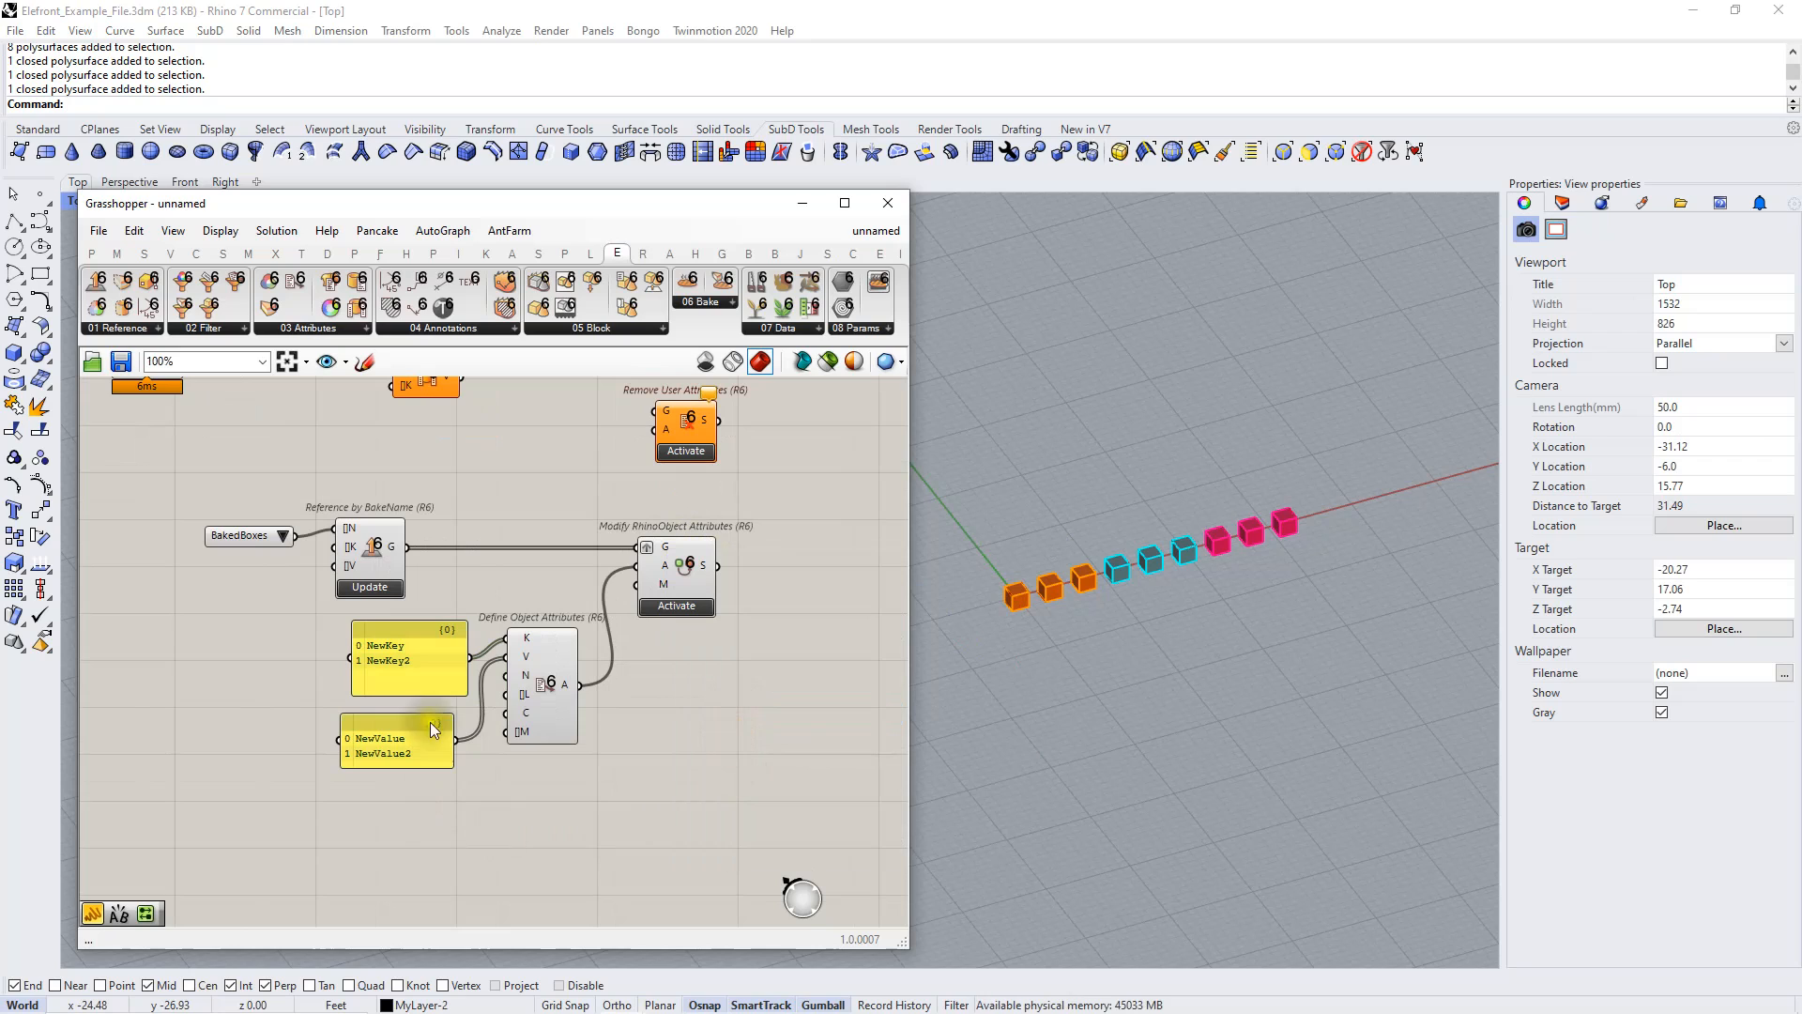
Move the key and value panels farther from Define Object Attributes and inspect that component's Attributes output
{"action": "left_click_drag", "start_coordinate": [413, 667], "coordinate": [354, 661]}
{"action": "left_click_drag", "start_coordinate": [413, 747], "coordinate": [305, 756]}
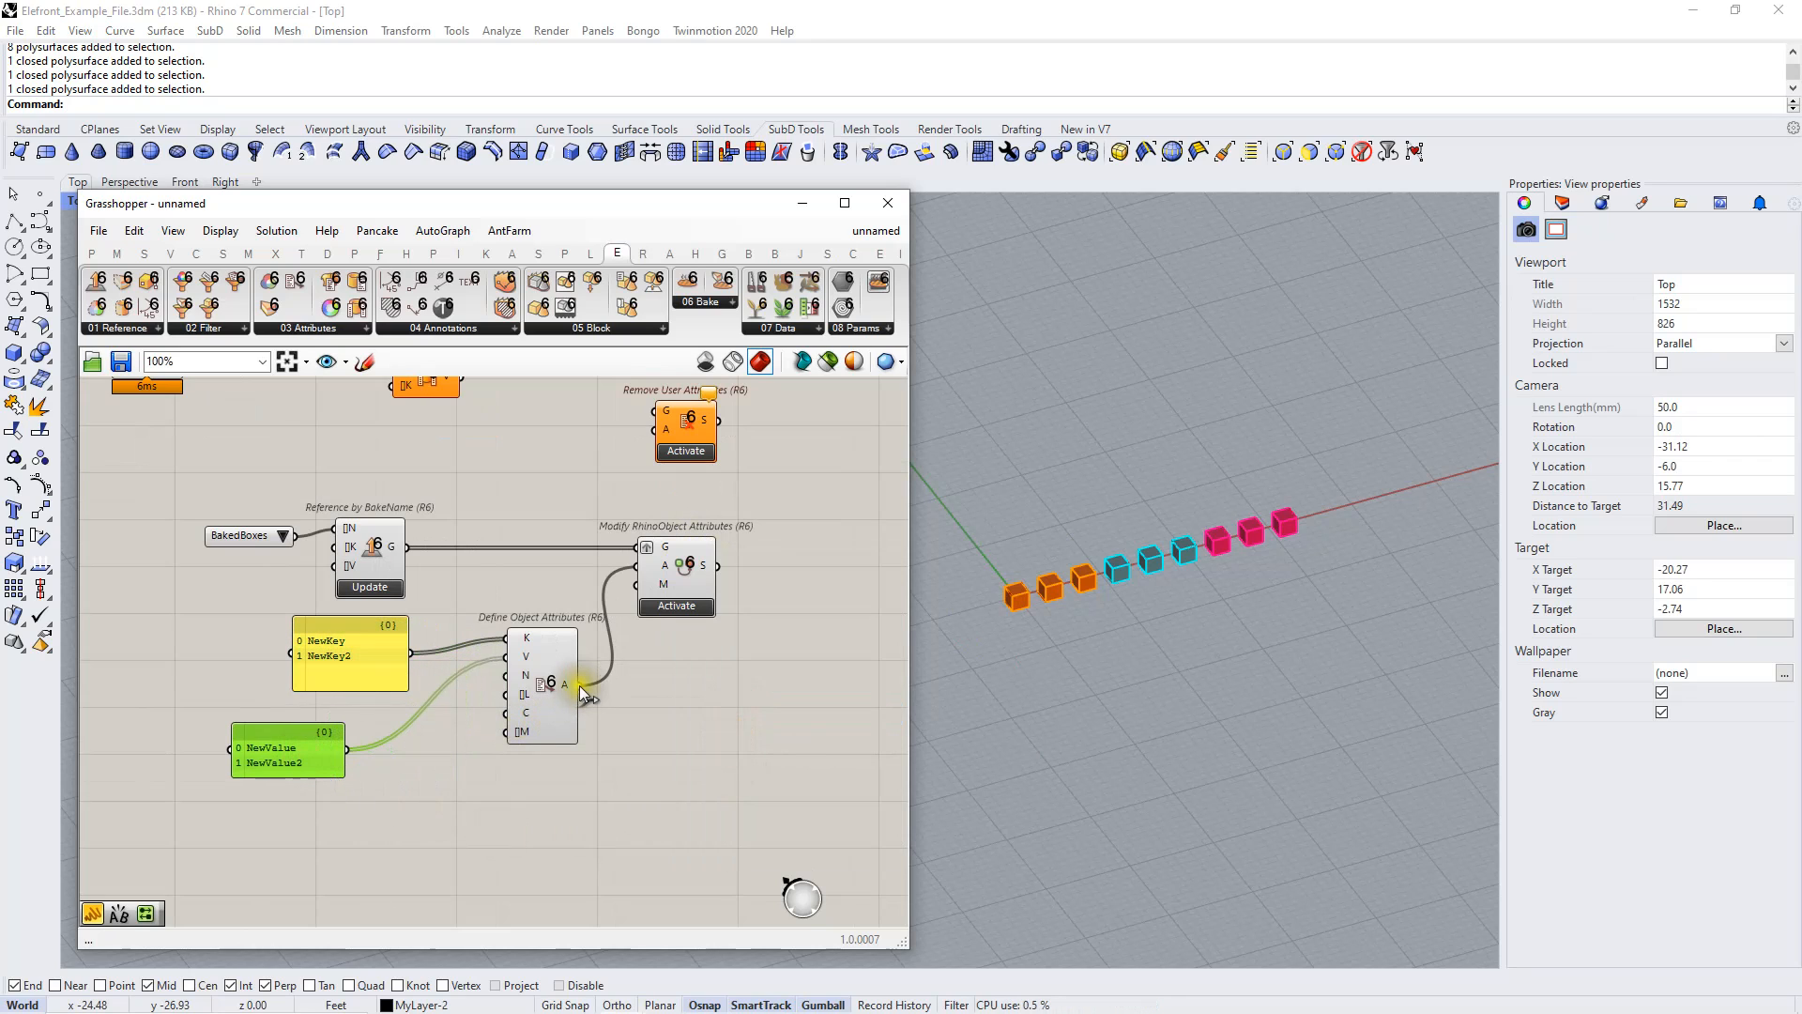
{"action": "mouse_move", "coordinate": [573, 682]}
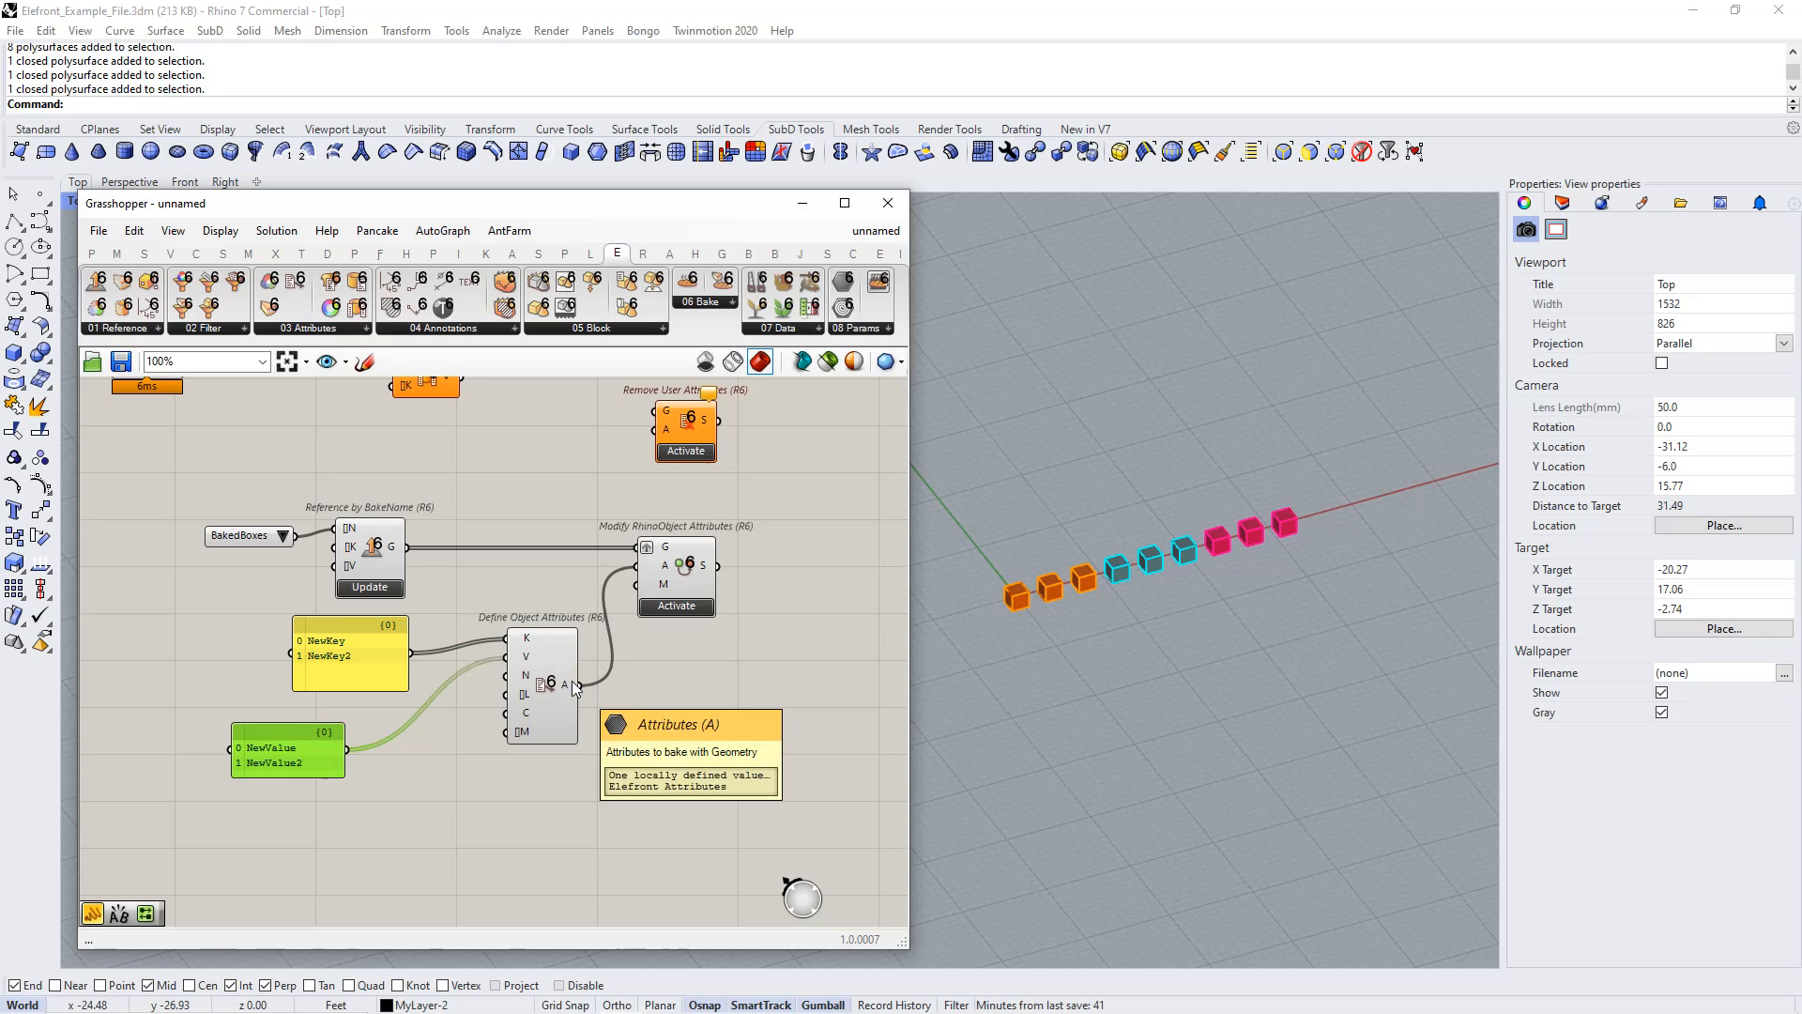
Move Get Elefront Attributes above the working chain, connect the Reference by BakeName geometry to it, and inspect its Attributes output
{"action": "right_click_drag", "start_coordinate": [572, 680], "coordinate": [564, 763]}
{"action": "scroll", "coordinate": [578, 574], "scroll_direction": "down", "scroll_amount": 2}
{"action": "right_click_drag", "start_coordinate": [577, 573], "coordinate": [470, 662]}
{"action": "scroll", "coordinate": [470, 663], "scroll_direction": "down", "scroll_amount": 1}
{"action": "right_click_drag", "start_coordinate": [487, 597], "coordinate": [479, 670]}
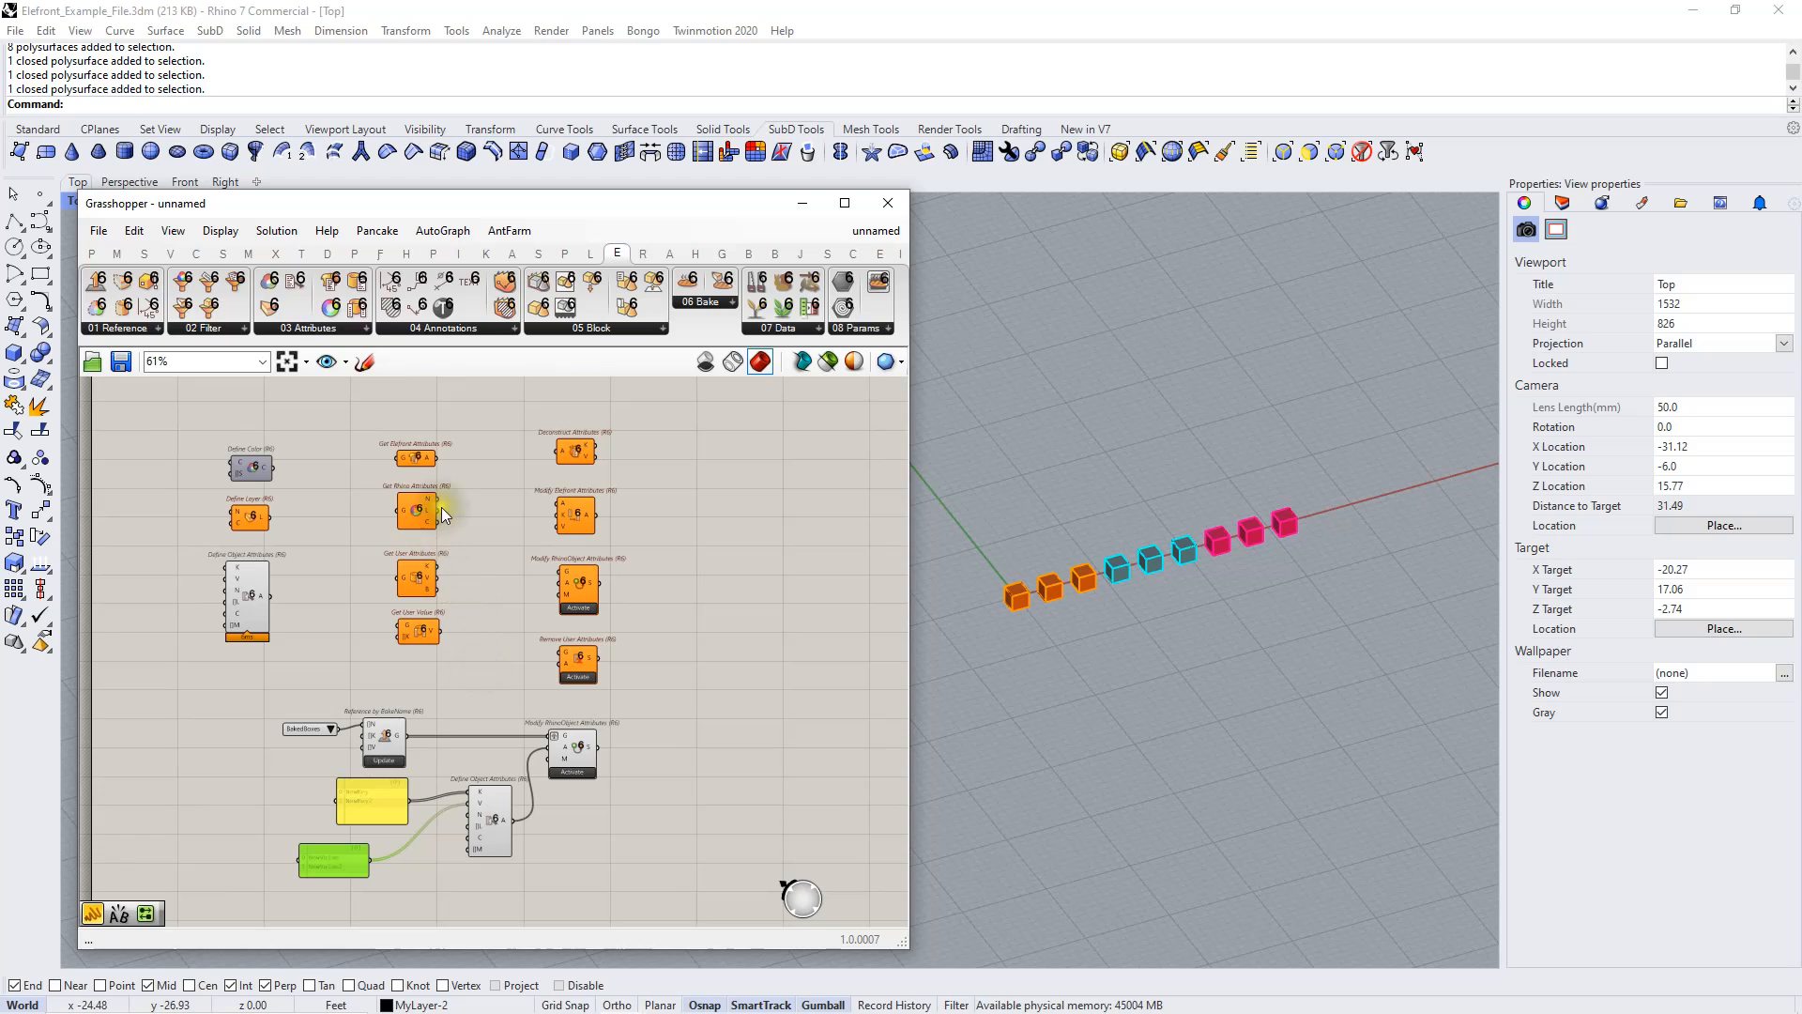
{"action": "left_click", "coordinate": [416, 457]}
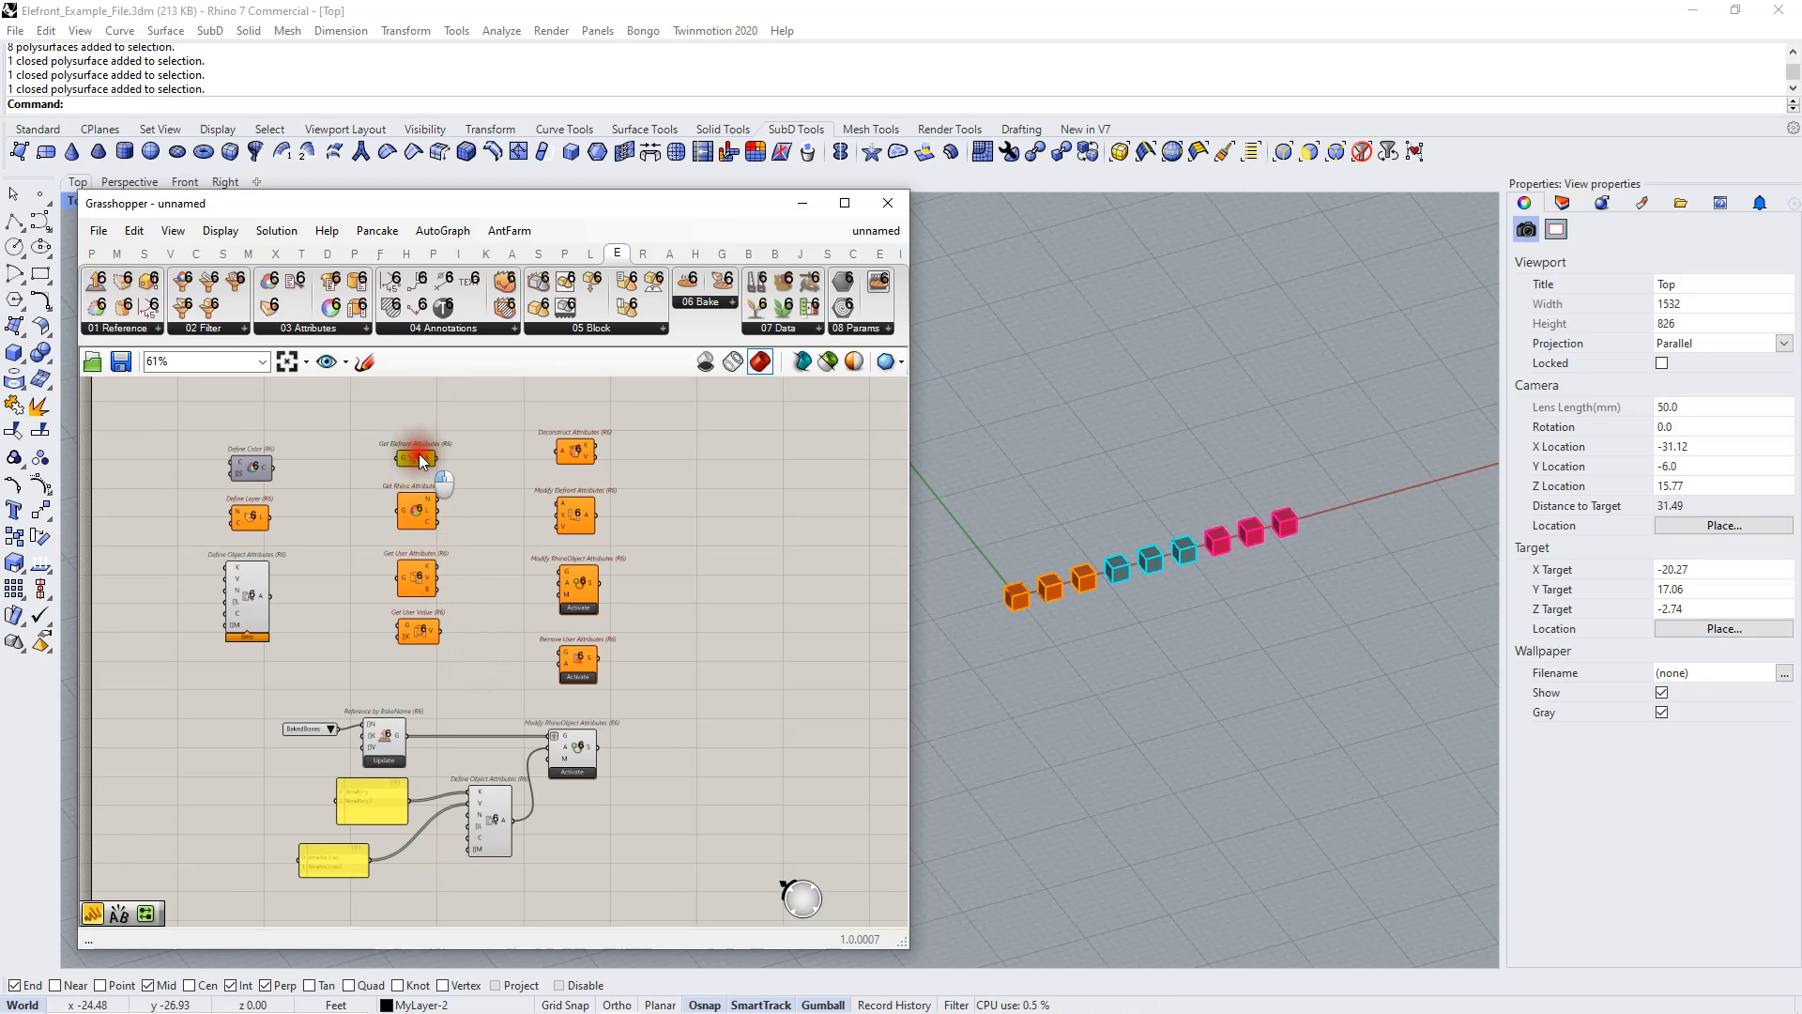
{"action": "left_click_drag", "start_coordinate": [479, 663], "coordinate": [481, 679]}
{"action": "scroll", "coordinate": [432, 747], "scroll_direction": "up", "scroll_amount": 2}
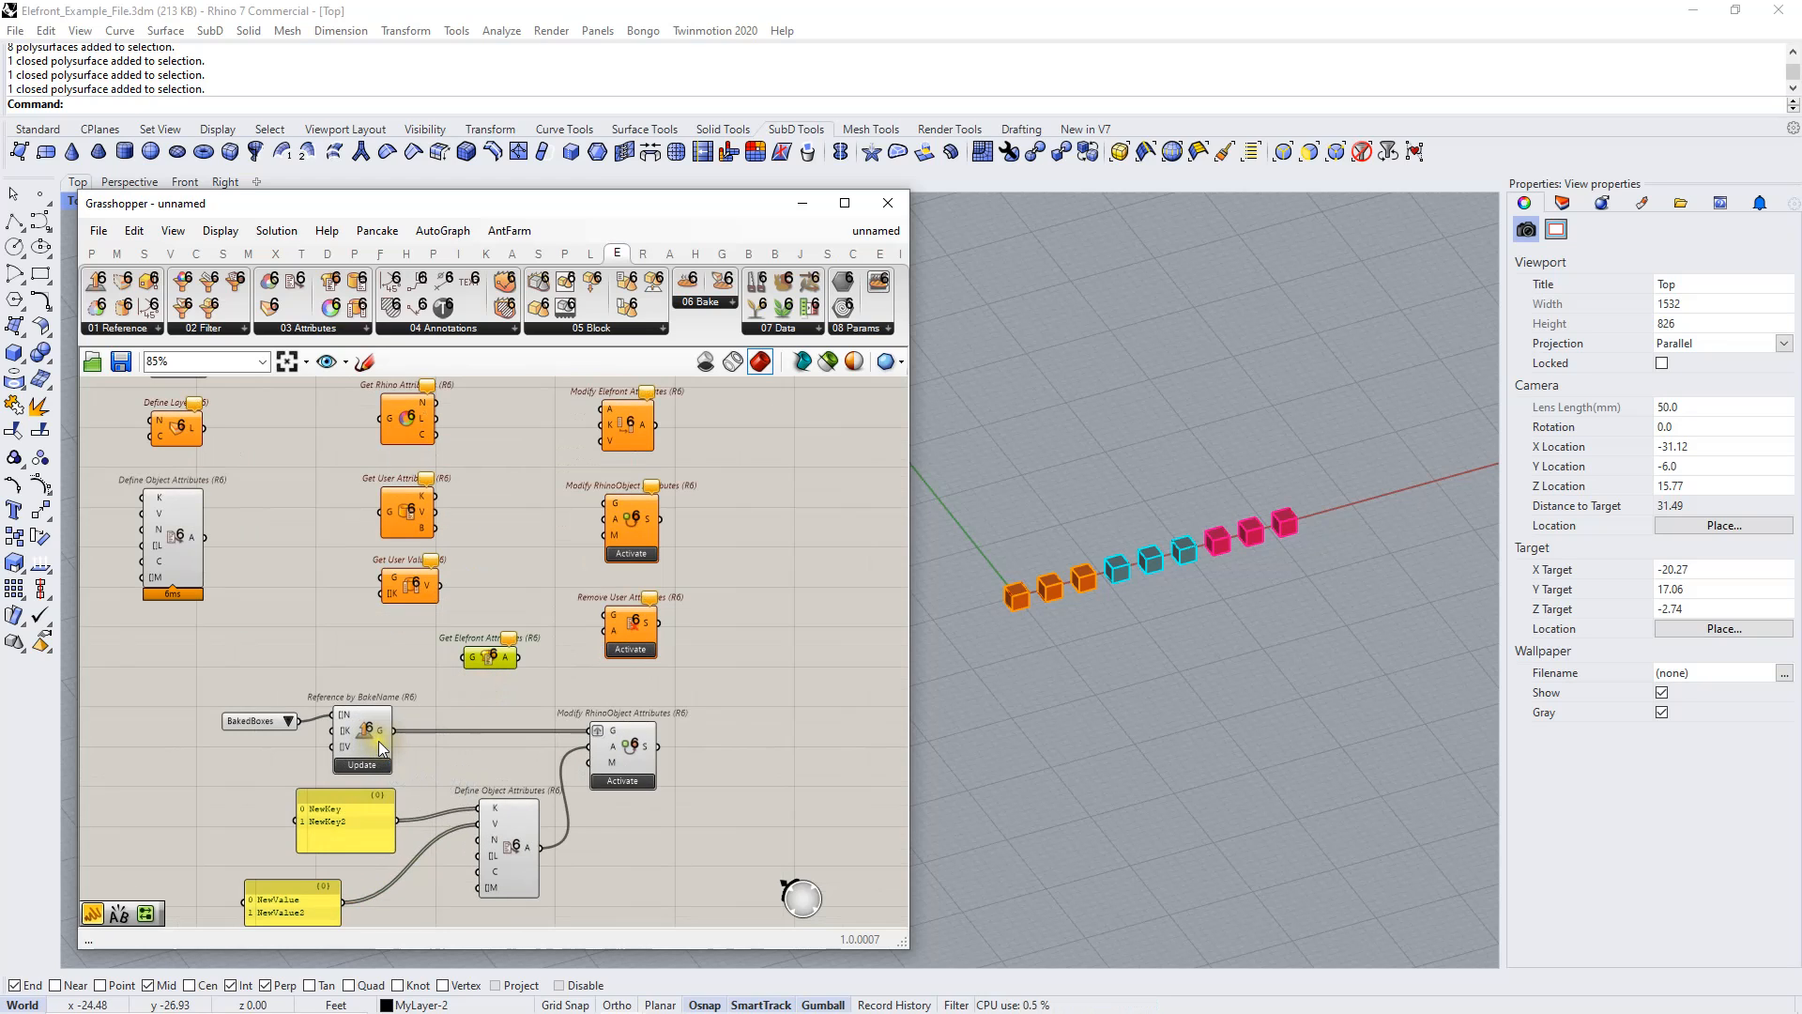
{"action": "left_click_drag", "start_coordinate": [391, 732], "coordinate": [467, 659]}
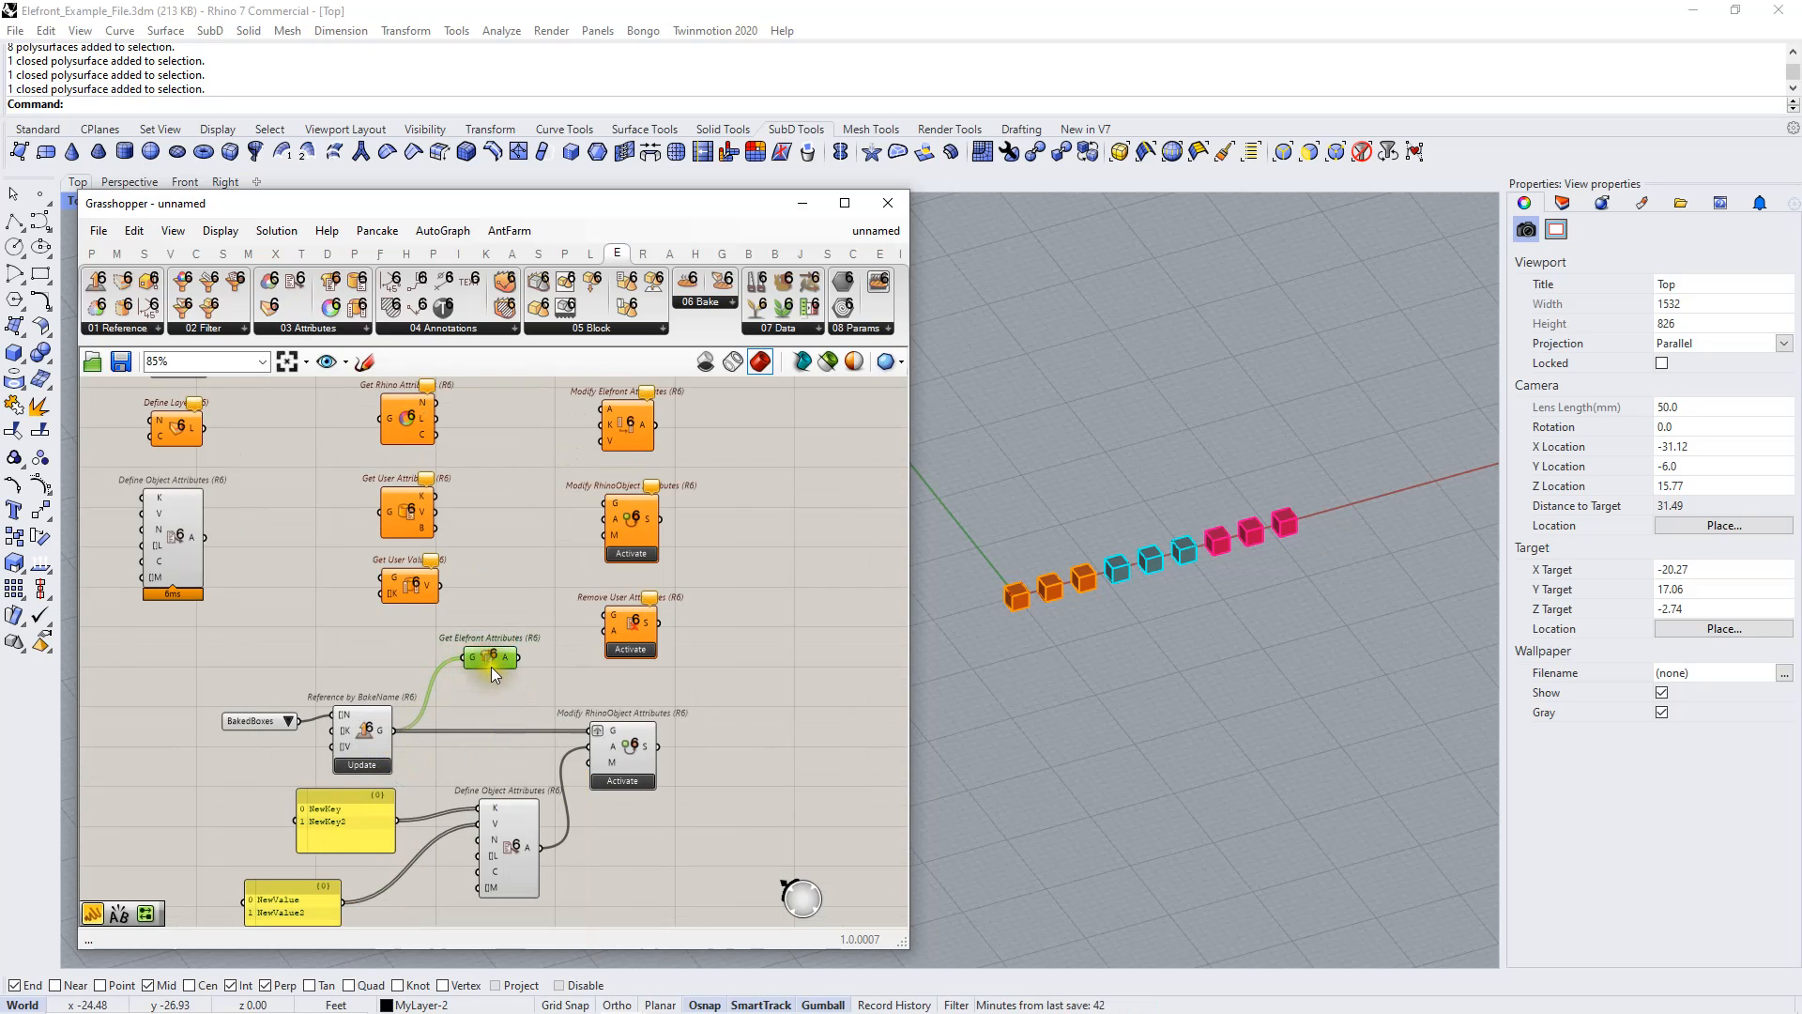
{"action": "mouse_move", "coordinate": [504, 659]}
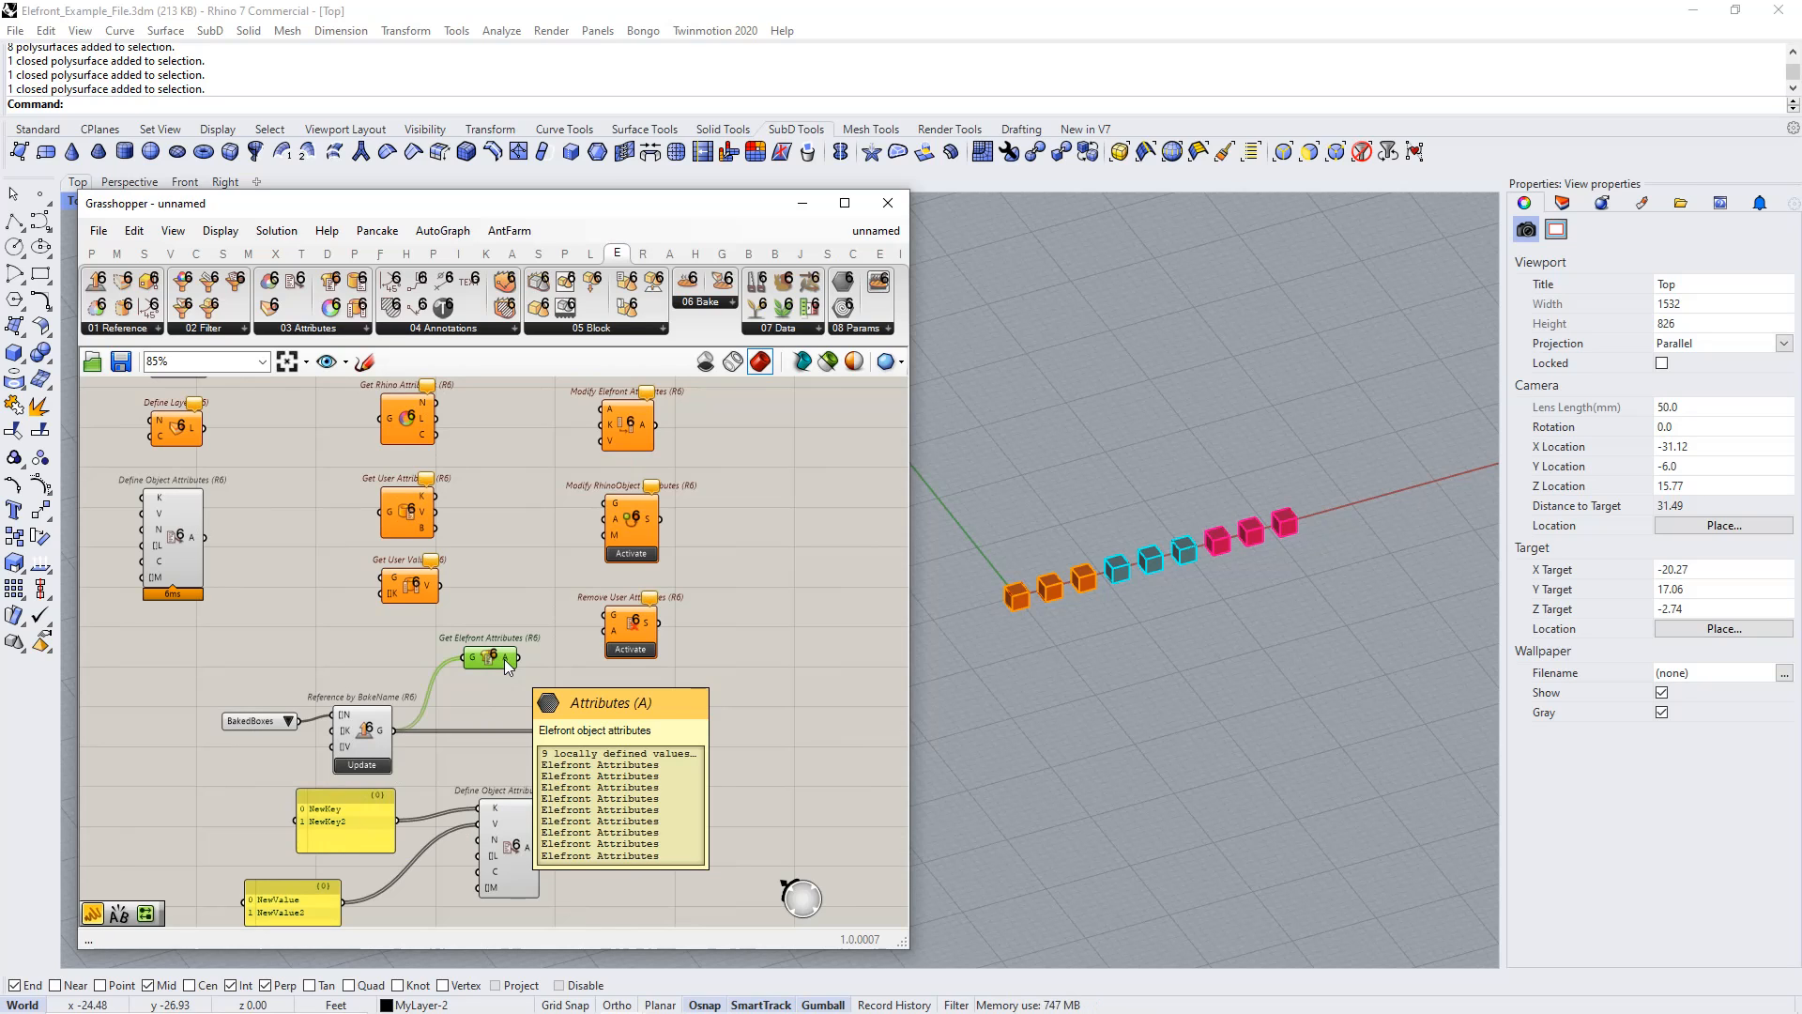
Add a Longest List component below Define Object Attributes
{"action": "right_click_drag", "start_coordinate": [477, 731], "coordinate": [487, 622]}
{"action": "scroll", "coordinate": [459, 588], "scroll_direction": "down", "scroll_amount": 1}
{"action": "double_click", "coordinate": [410, 833]}
{"action": "left_click", "coordinate": [409, 835]}
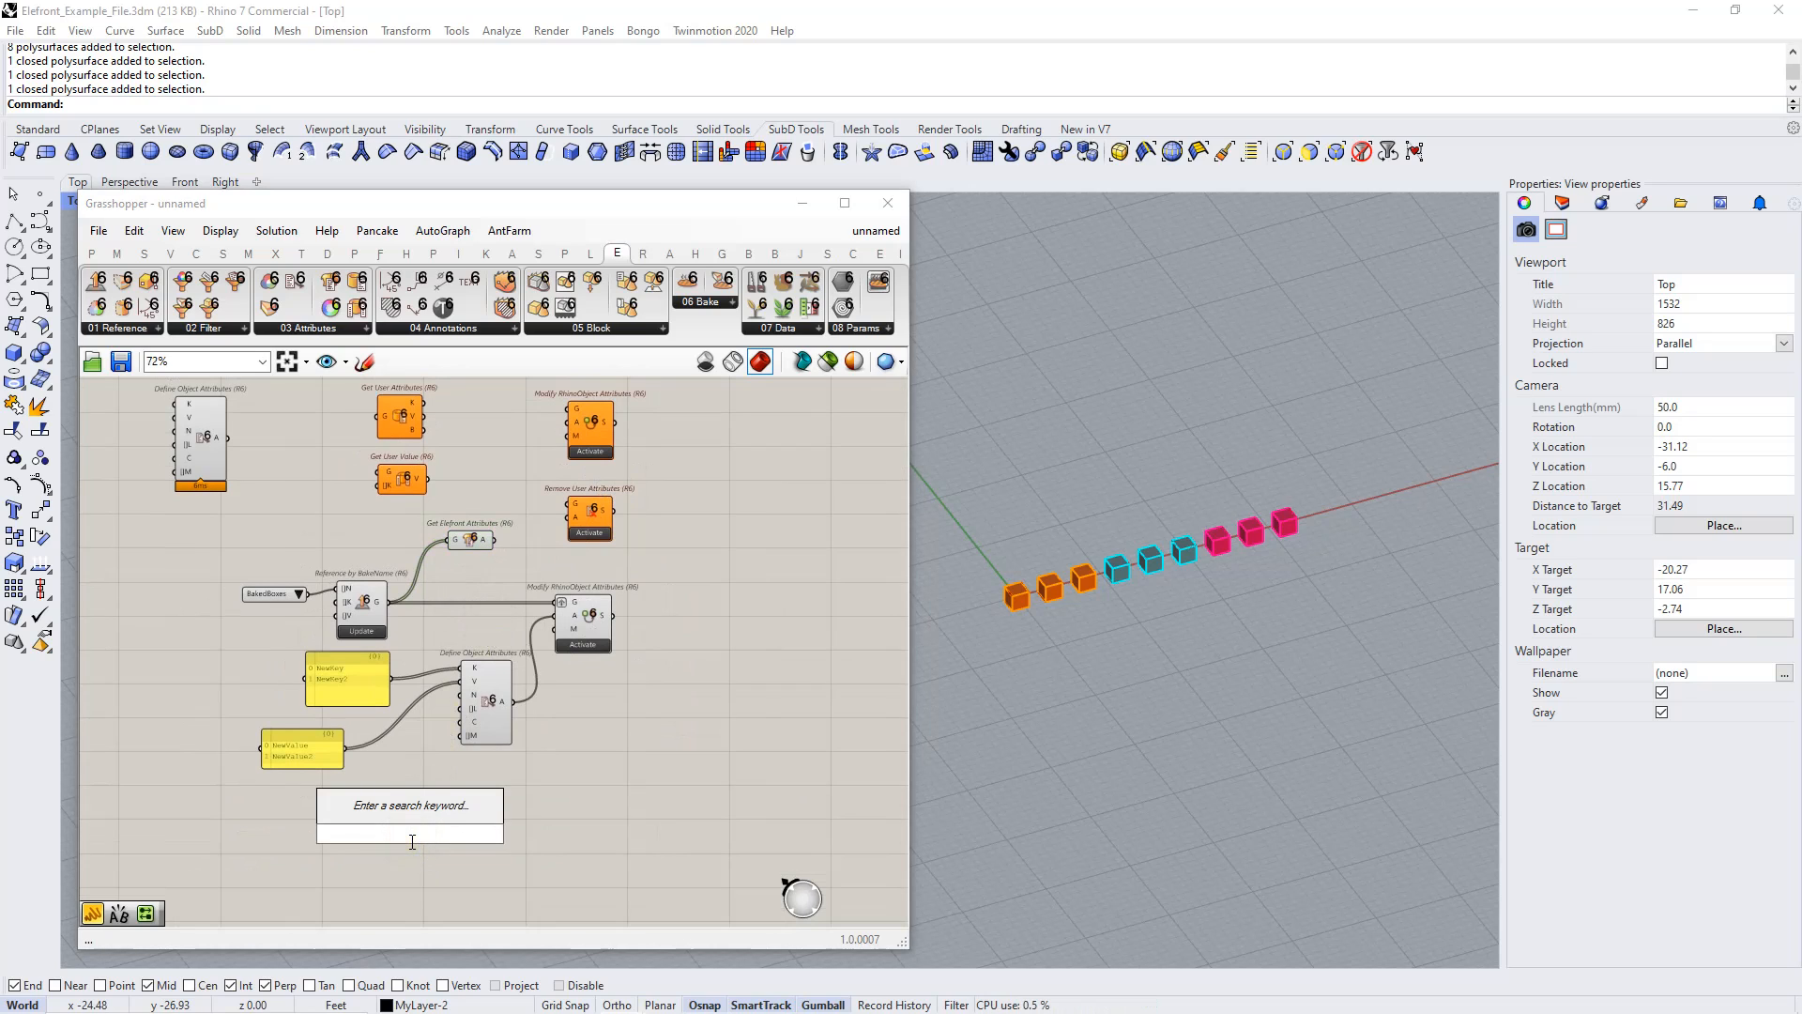
{"action": "type", "text": "dup"}
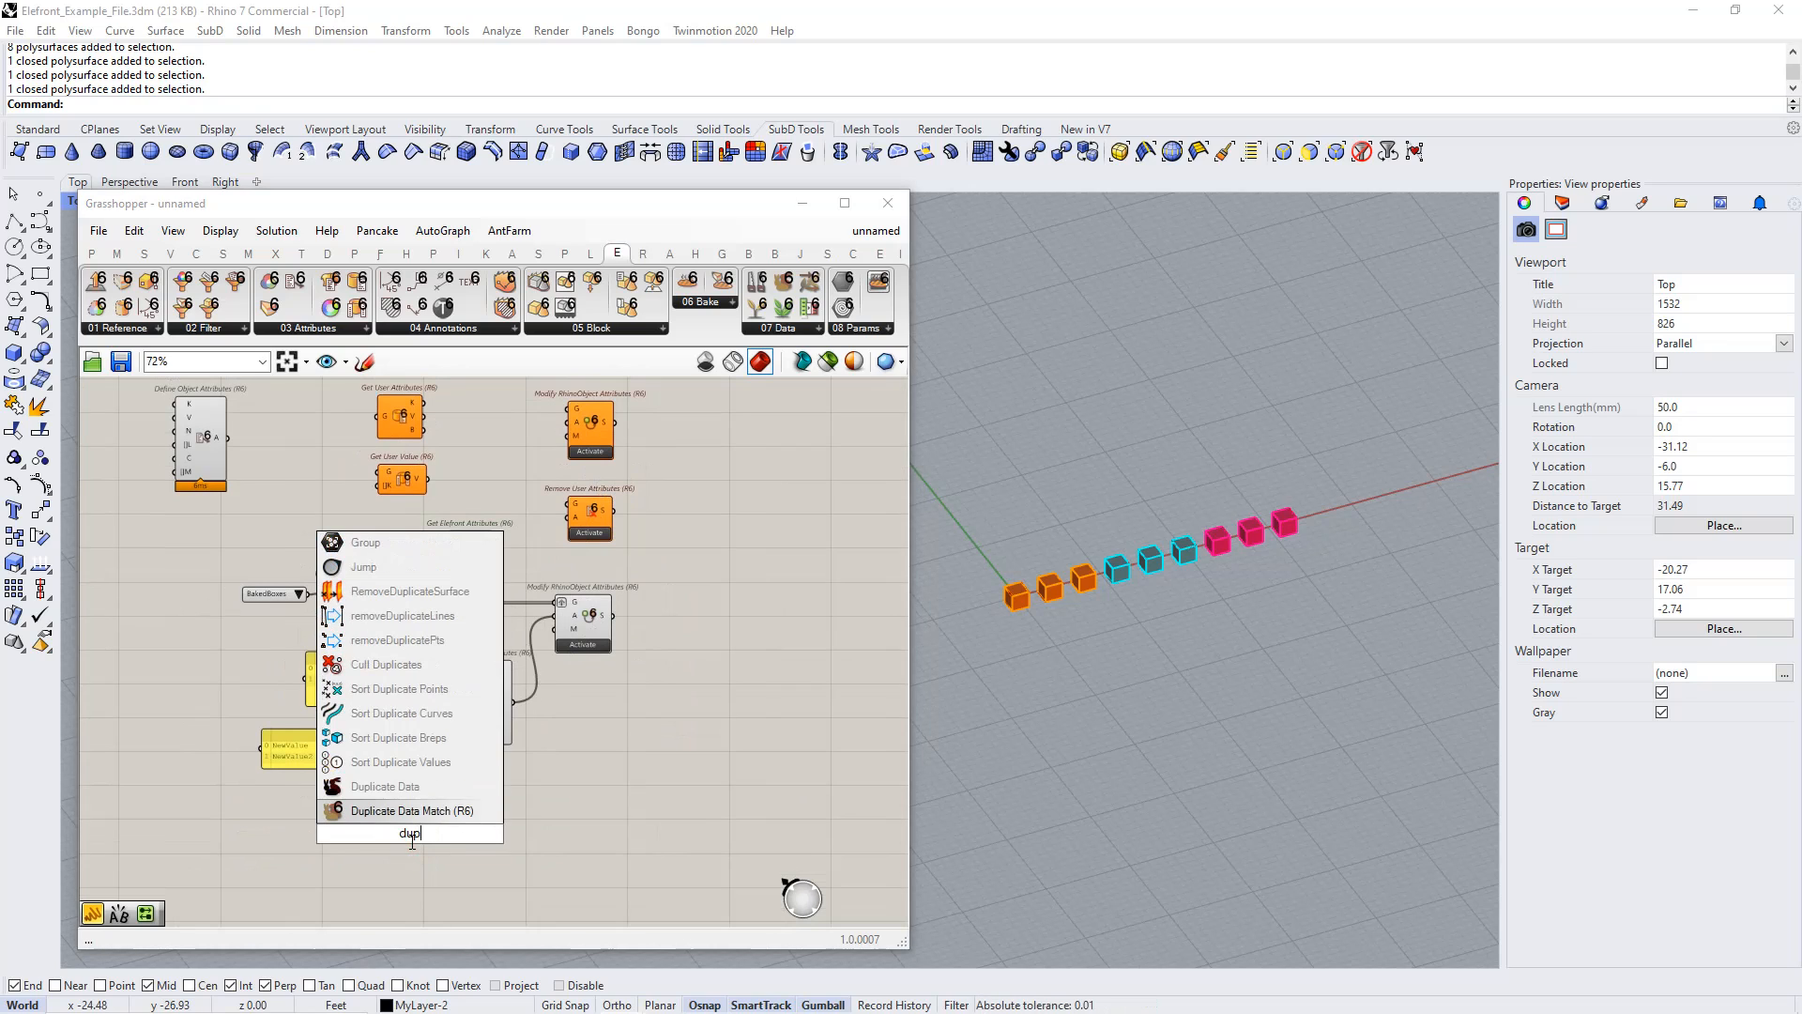
{"action": "key", "text": "BackSpace"}
{"action": "key", "text": "BackSpace"}
{"action": "key", "text": "BackSpace"}
{"action": "type", "text": "long"}
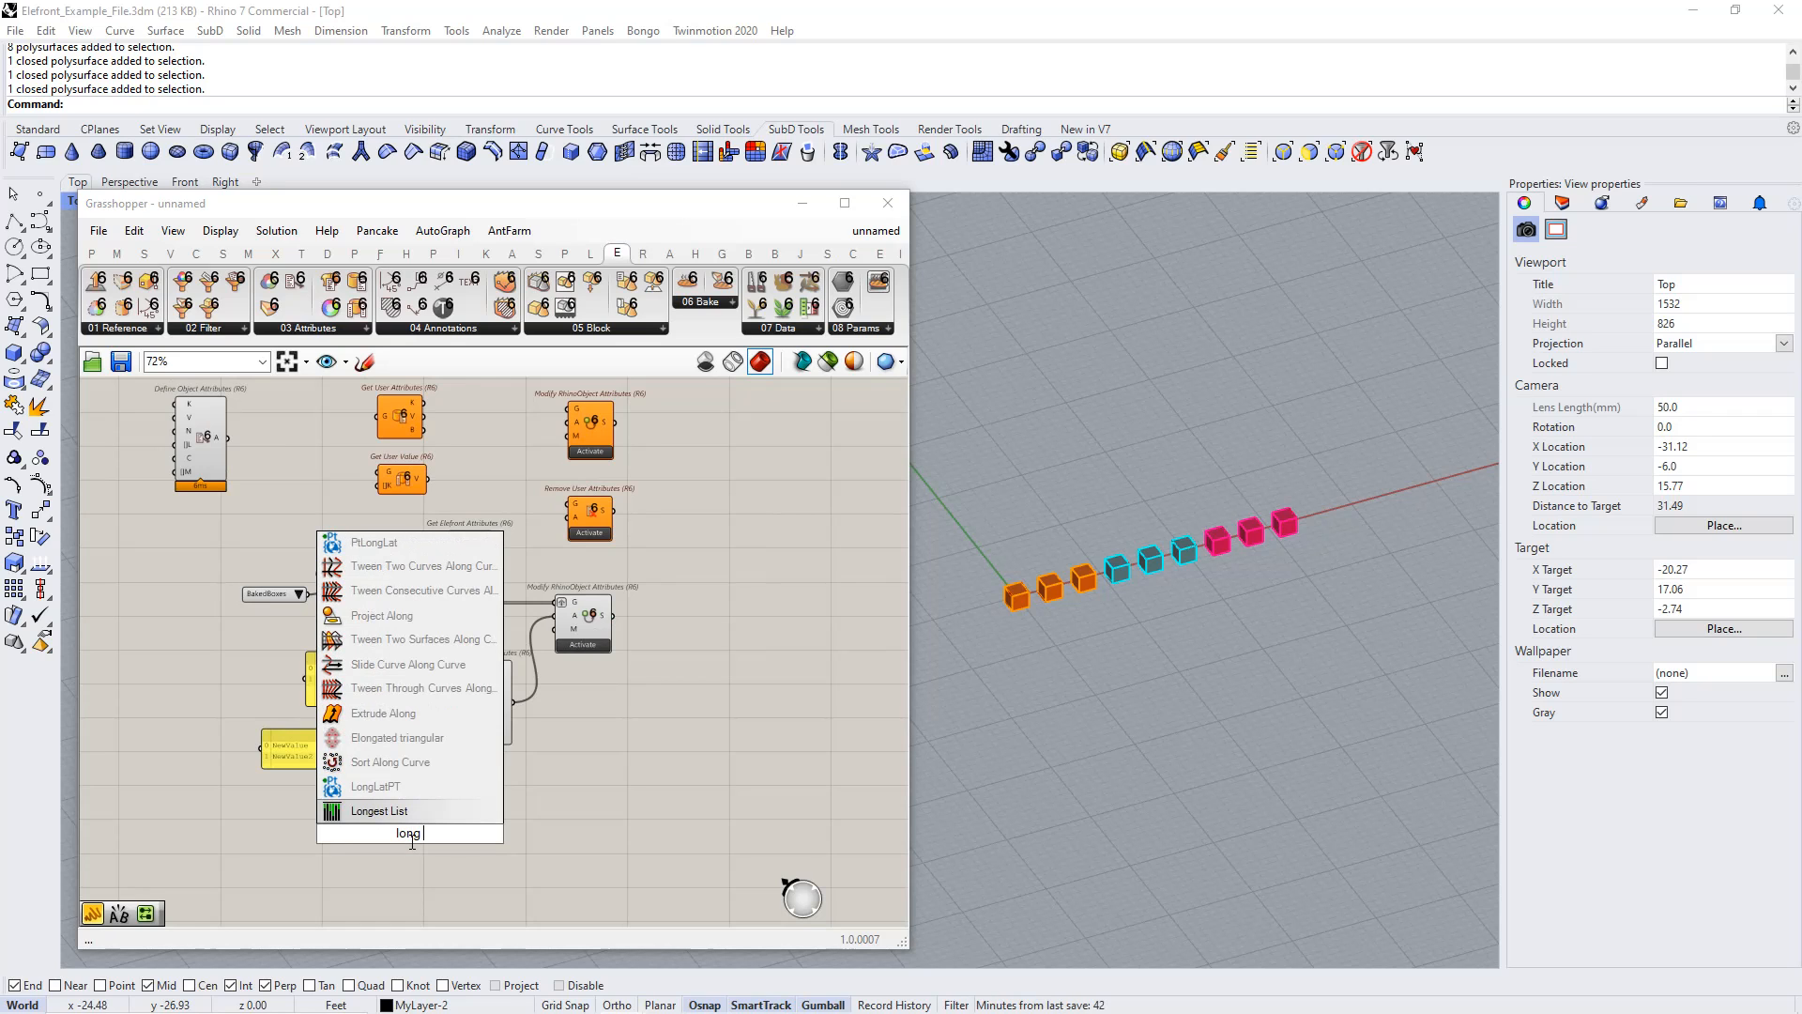
{"action": "left_click", "coordinate": [419, 813]}
{"action": "scroll", "coordinate": [419, 813], "scroll_direction": "up", "scroll_amount": 1}
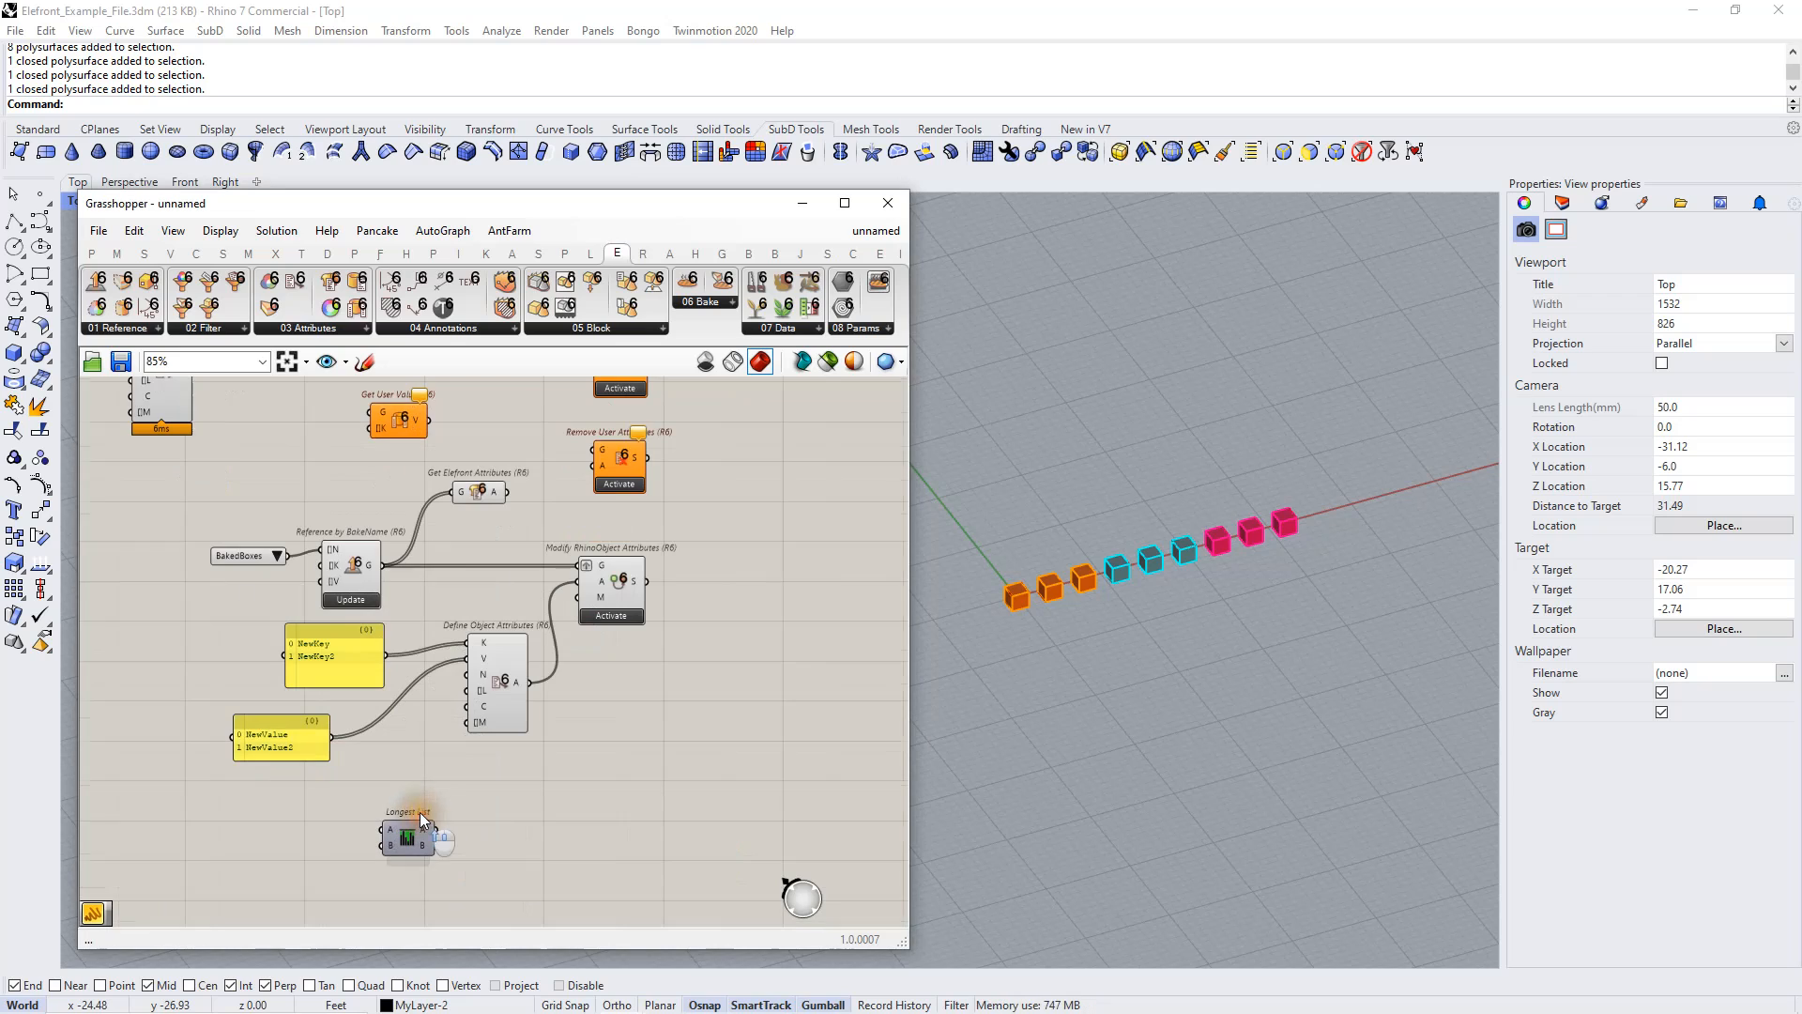
Feed the referenced geometry into Longest List's grafted A input and the value panel into B, then inspect the B output
{"action": "left_click_drag", "start_coordinate": [382, 565], "coordinate": [386, 829]}
{"action": "right_click", "coordinate": [395, 838]}
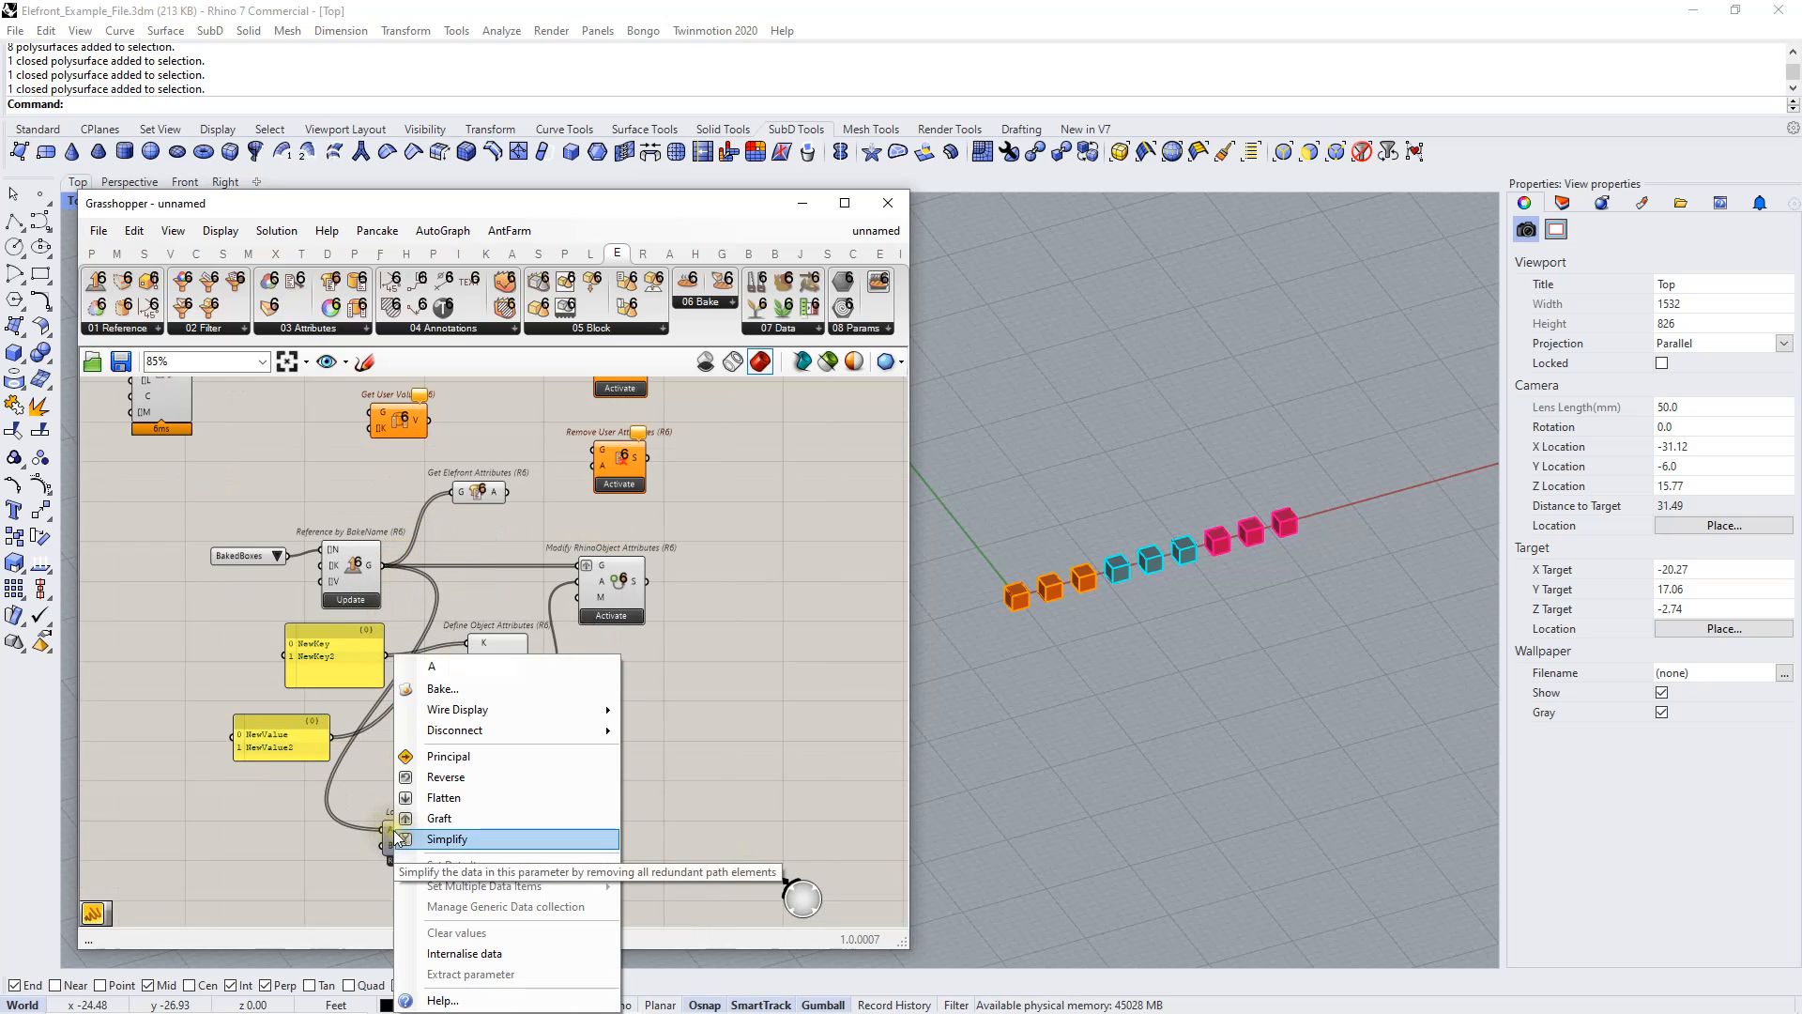
{"action": "left_click", "coordinate": [437, 832]}
{"action": "left_click_drag", "start_coordinate": [402, 836], "coordinate": [402, 803]}
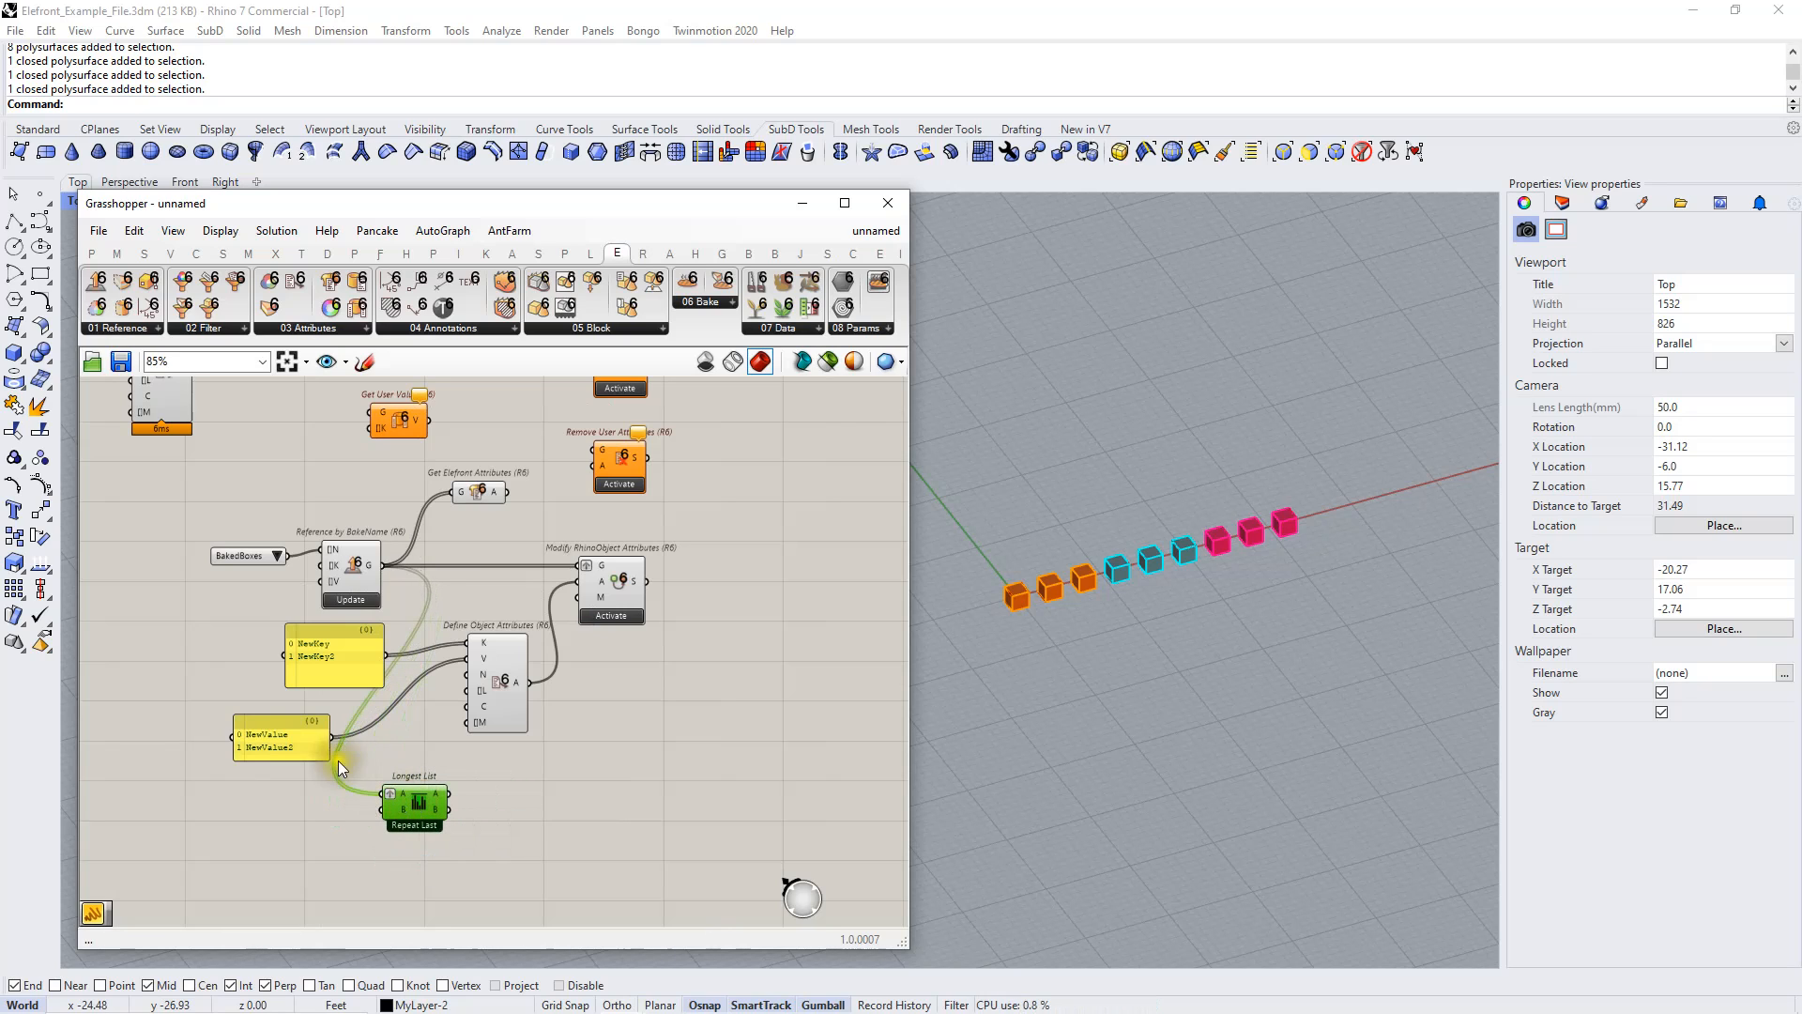
{"action": "left_click_drag", "start_coordinate": [332, 737], "coordinate": [386, 809]}
{"action": "mouse_move", "coordinate": [438, 813]}
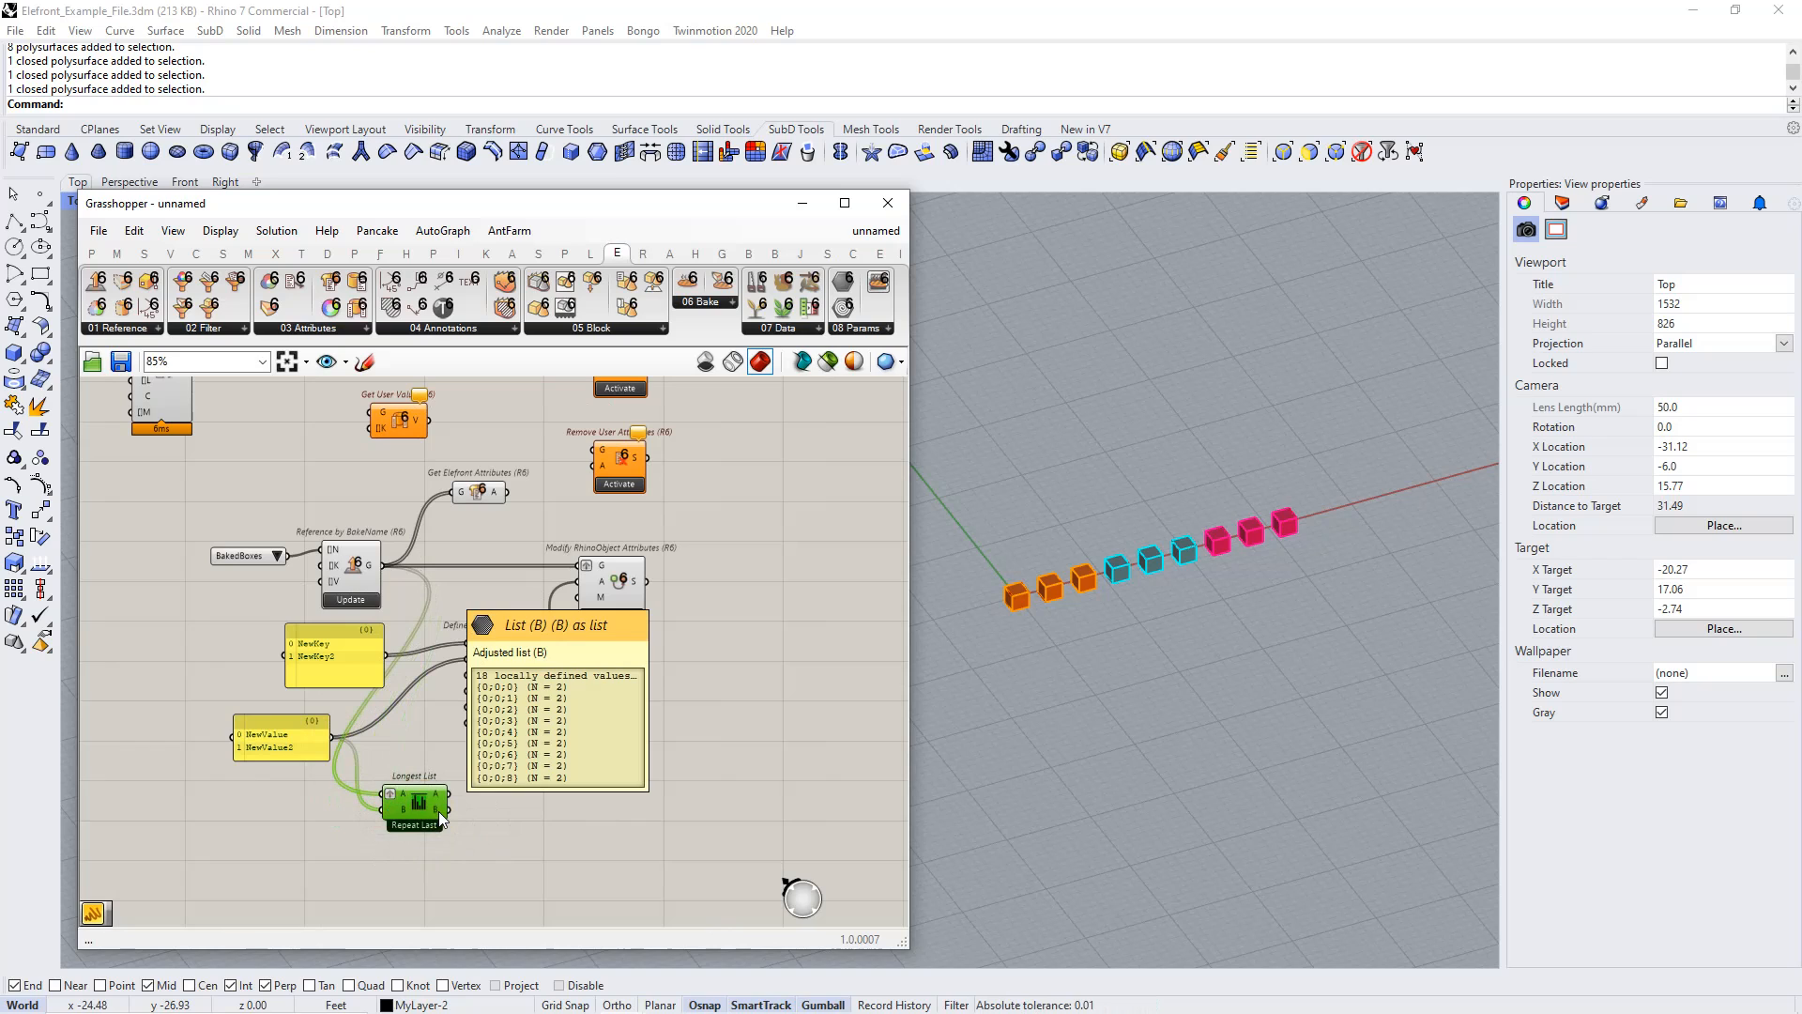
Simplify Longest List's B output, wire it to the V input of Define Object Attributes, and inspect the resulting Attributes output
{"action": "right_click", "coordinate": [438, 812]}
{"action": "key", "text": "s"}
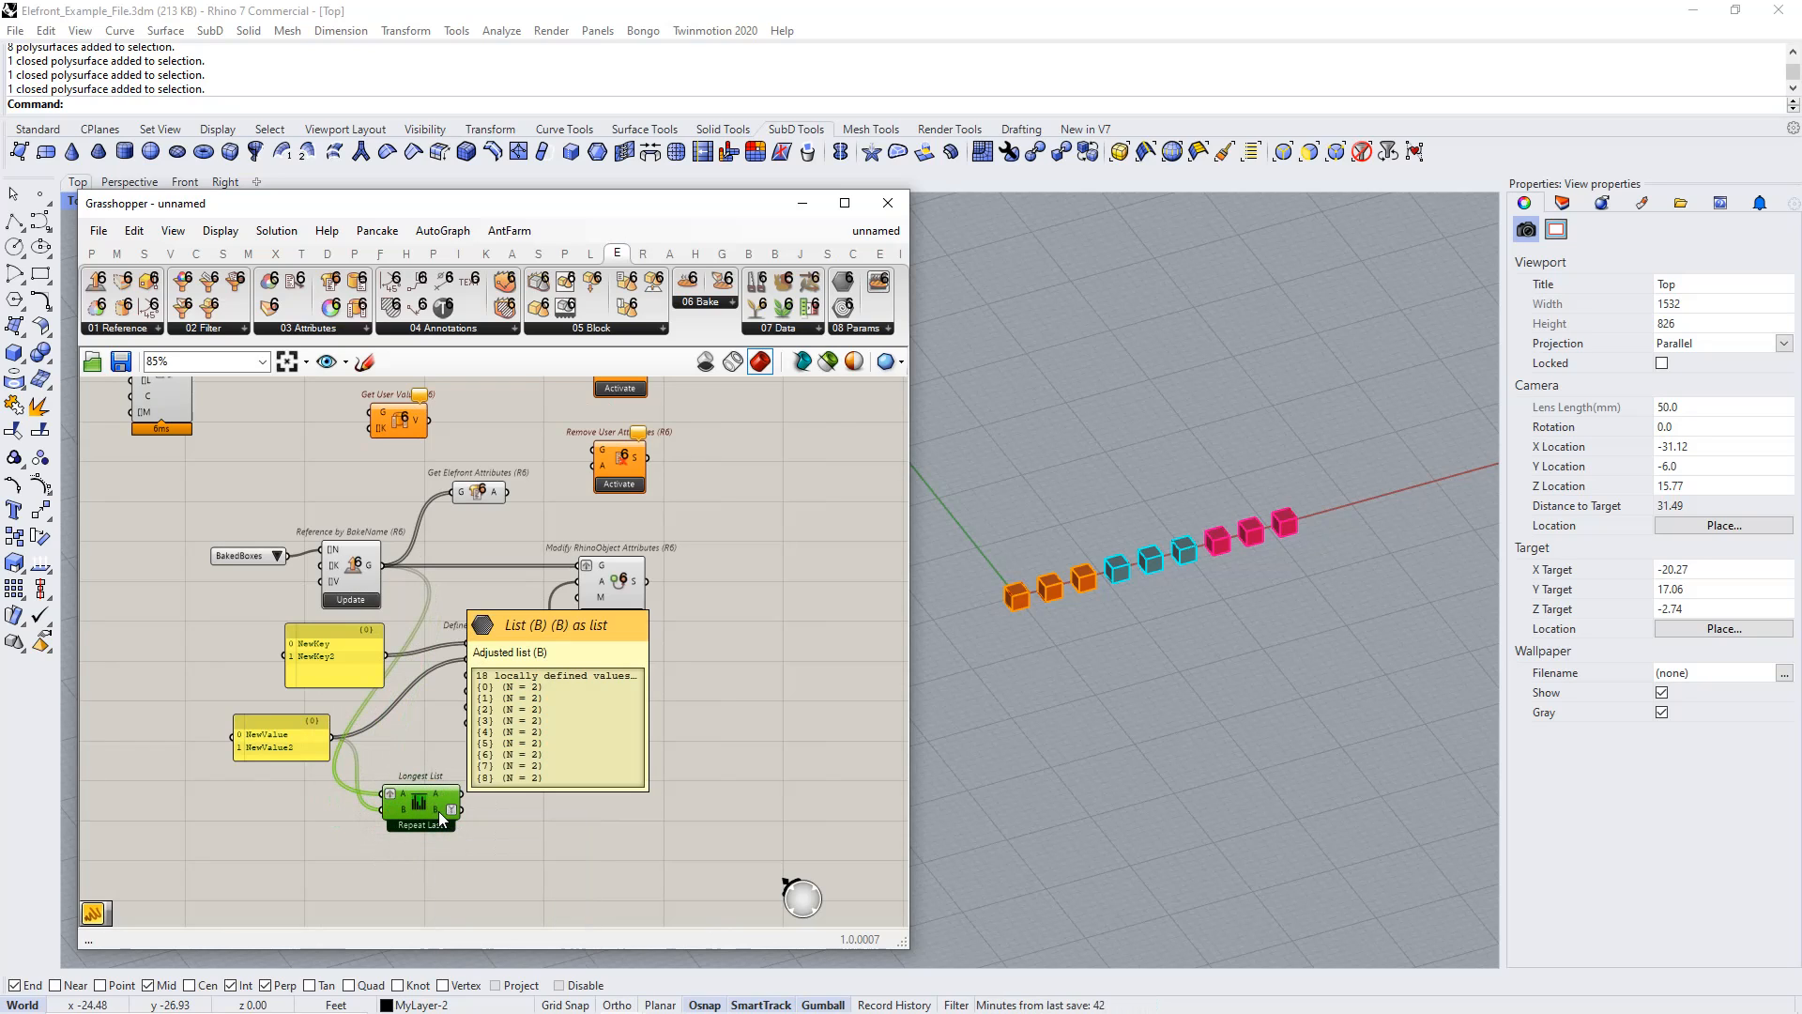
{"action": "left_click_drag", "start_coordinate": [459, 811], "coordinate": [476, 662]}
{"action": "mouse_move", "coordinate": [515, 690]}
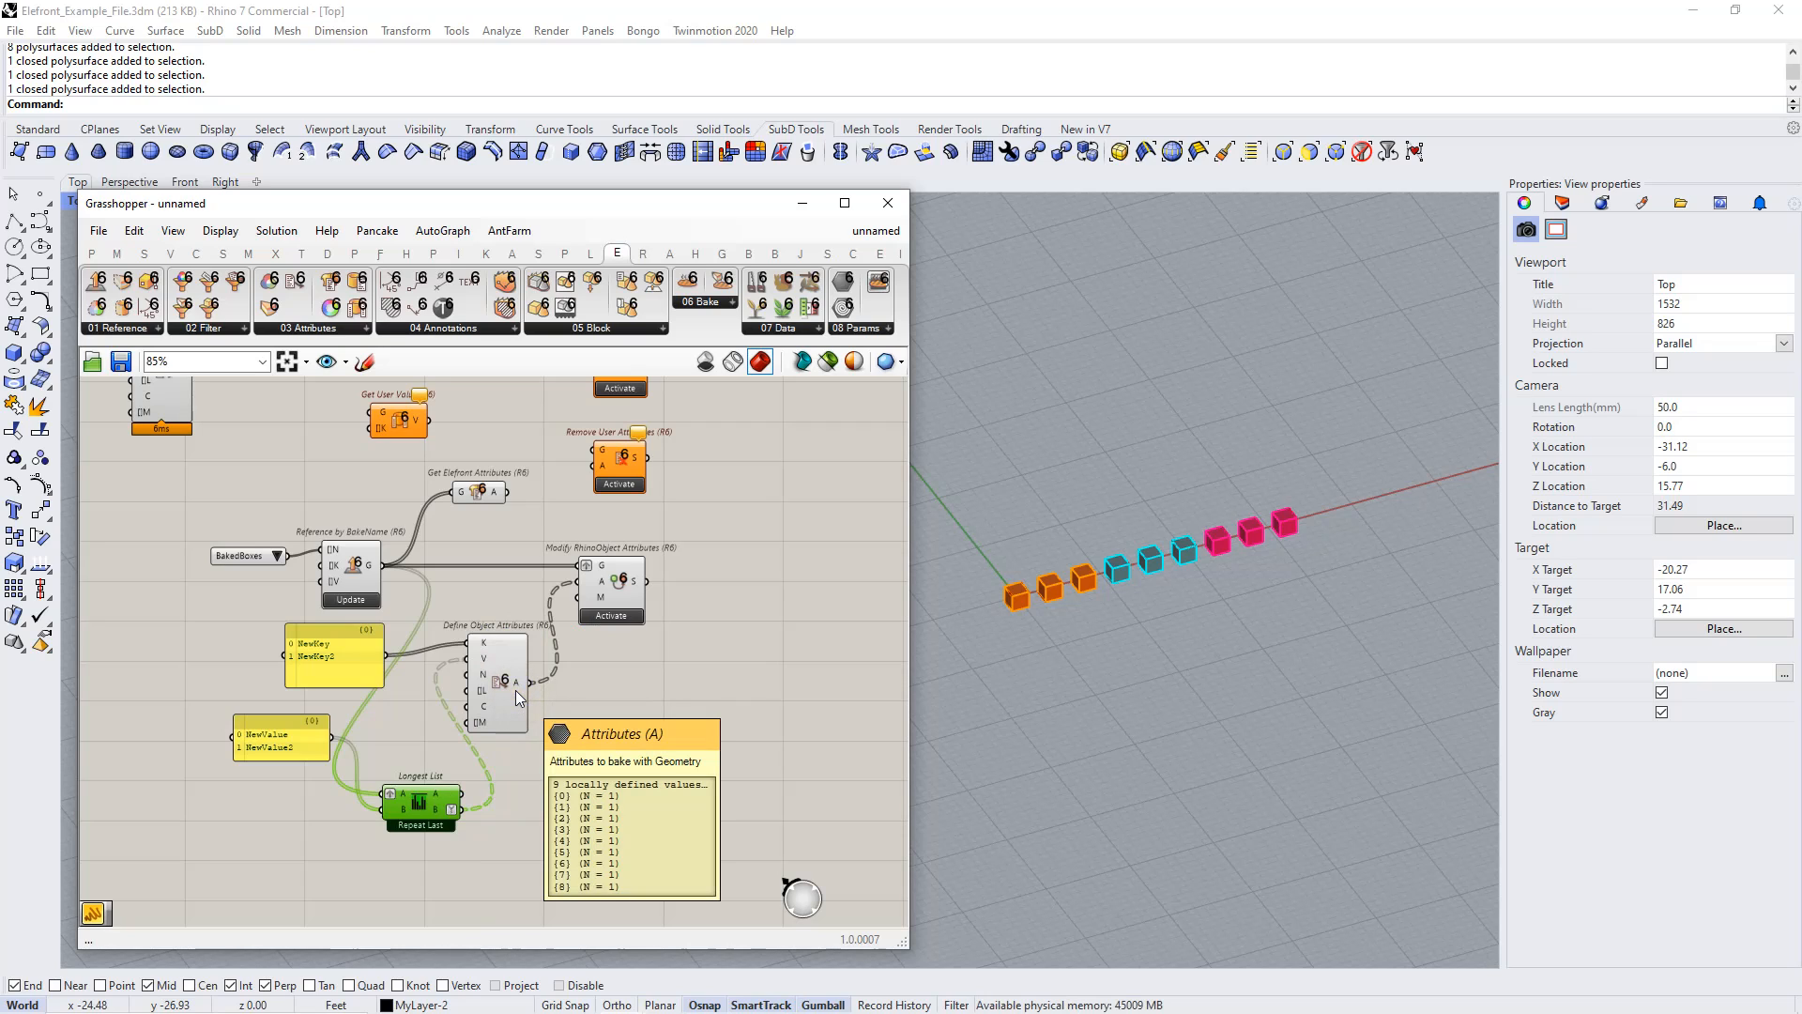
Rearrange the key and value panels and the Define Object Attributes component to tidy the wiring
{"action": "left_click", "coordinate": [515, 701]}
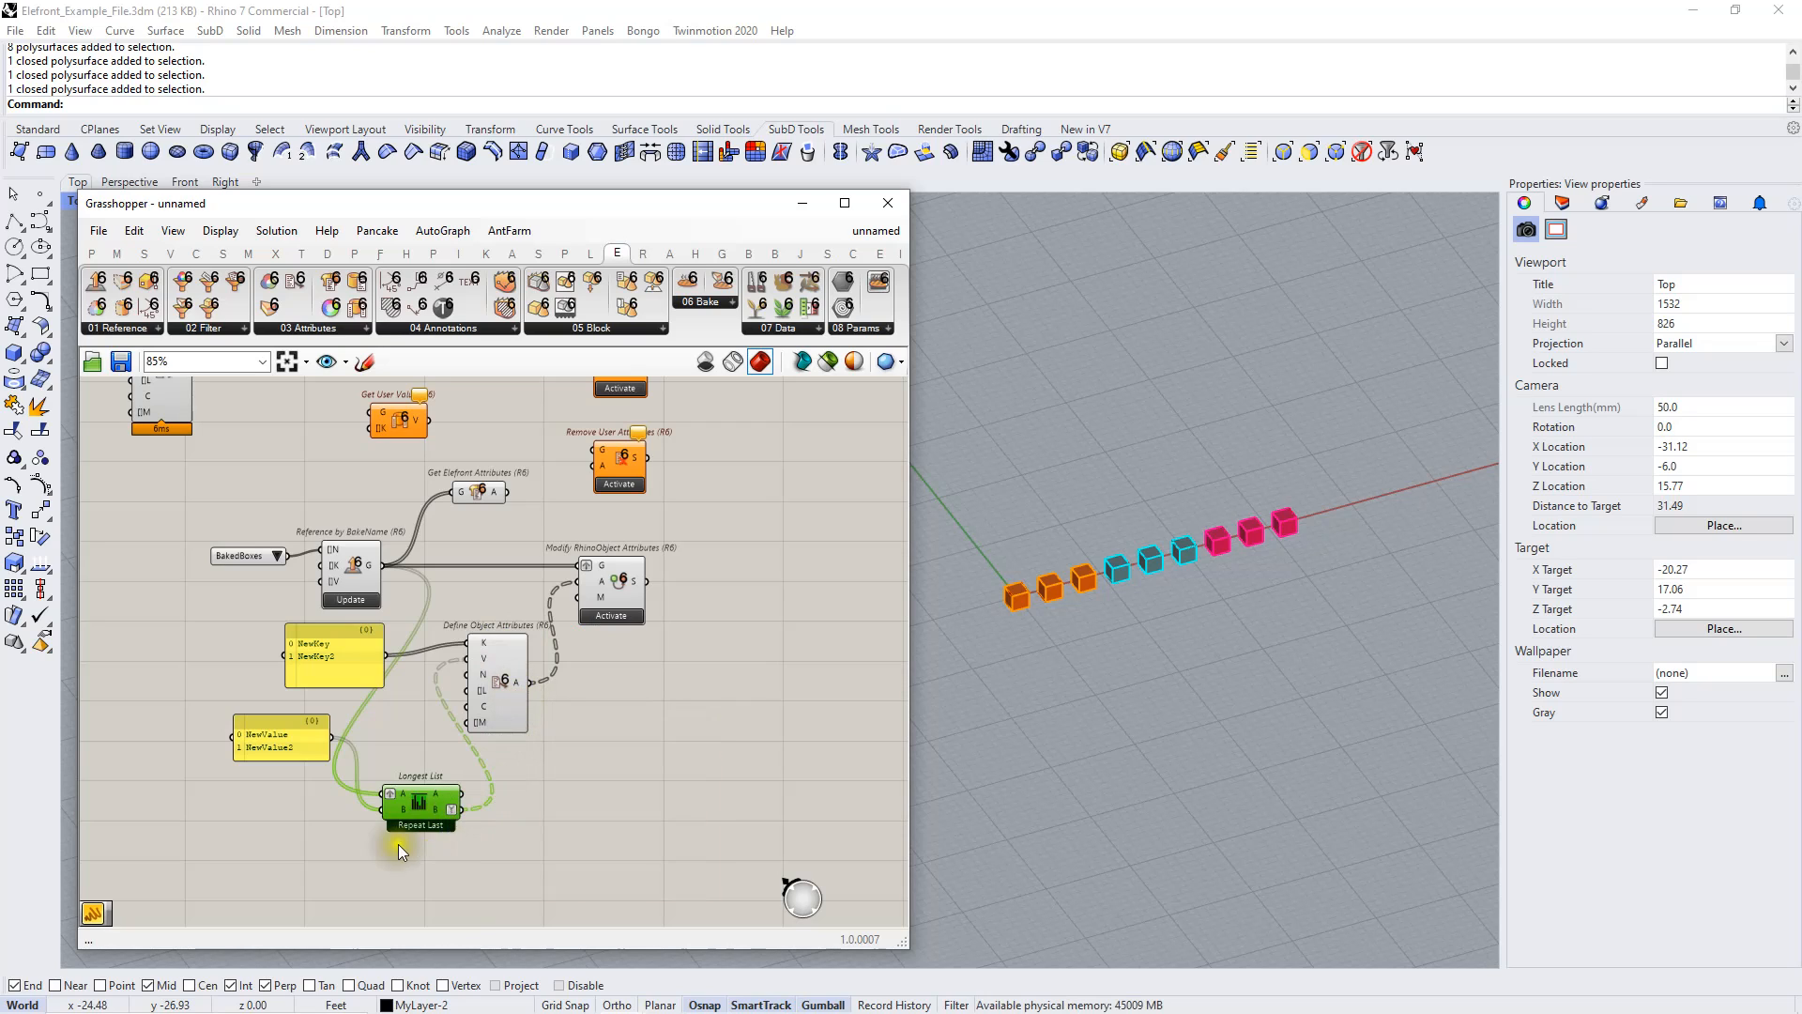
{"action": "left_click_drag", "start_coordinate": [279, 740], "coordinate": [273, 811]}
{"action": "left_click_drag", "start_coordinate": [321, 661], "coordinate": [274, 662]}
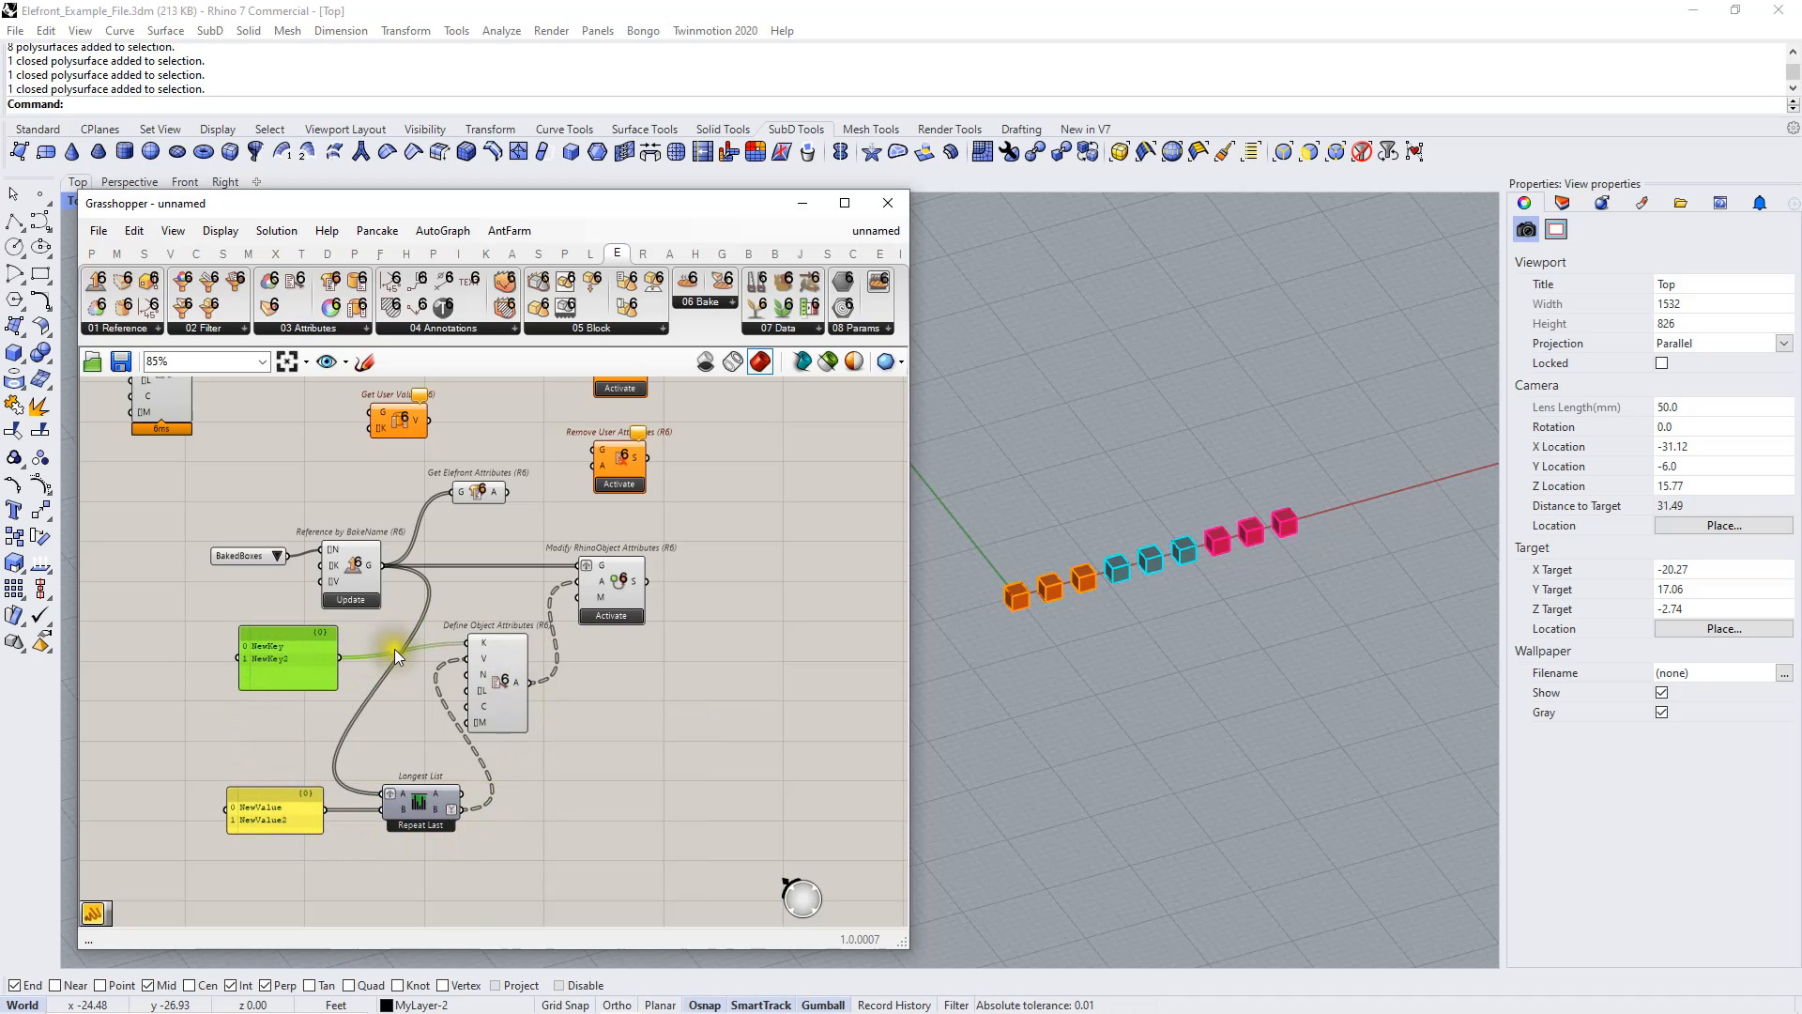
{"action": "scroll", "coordinate": [623, 664], "scroll_direction": "up", "scroll_amount": 3}
{"action": "left_click", "coordinate": [689, 577]}
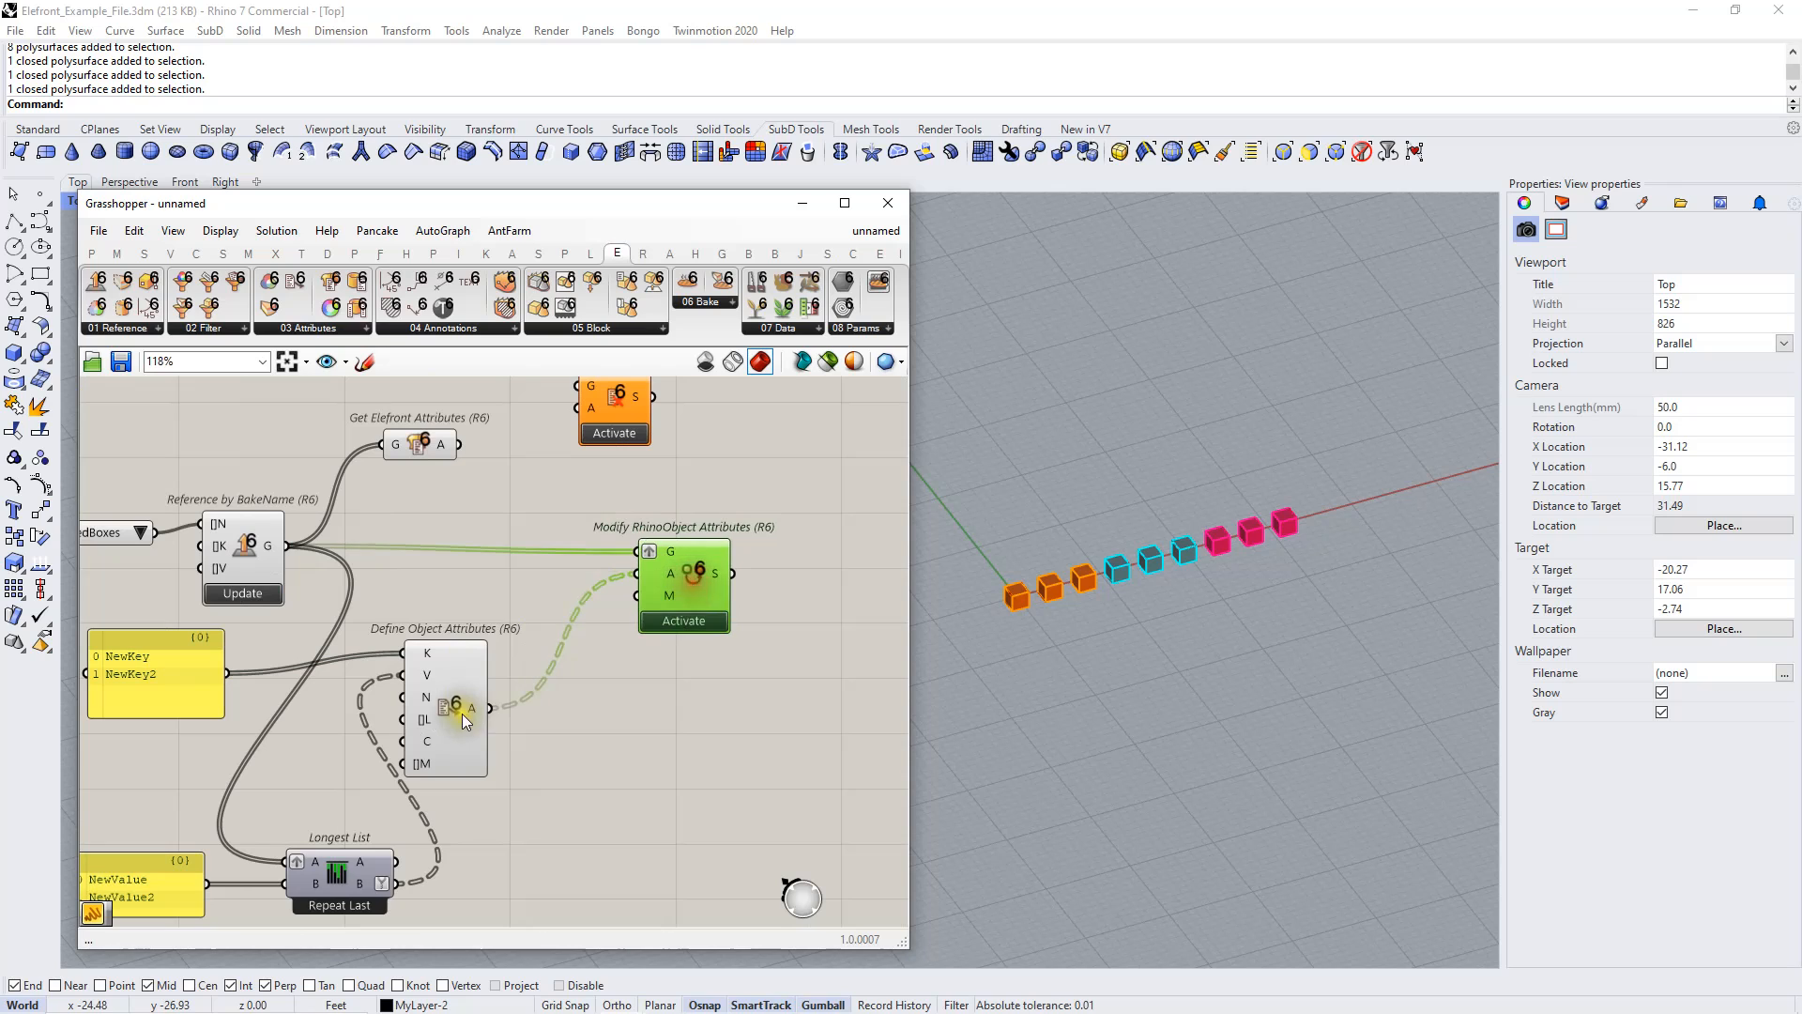
{"action": "left_click", "coordinate": [553, 762]}
{"action": "left_click_drag", "start_coordinate": [554, 762], "coordinate": [498, 738]}
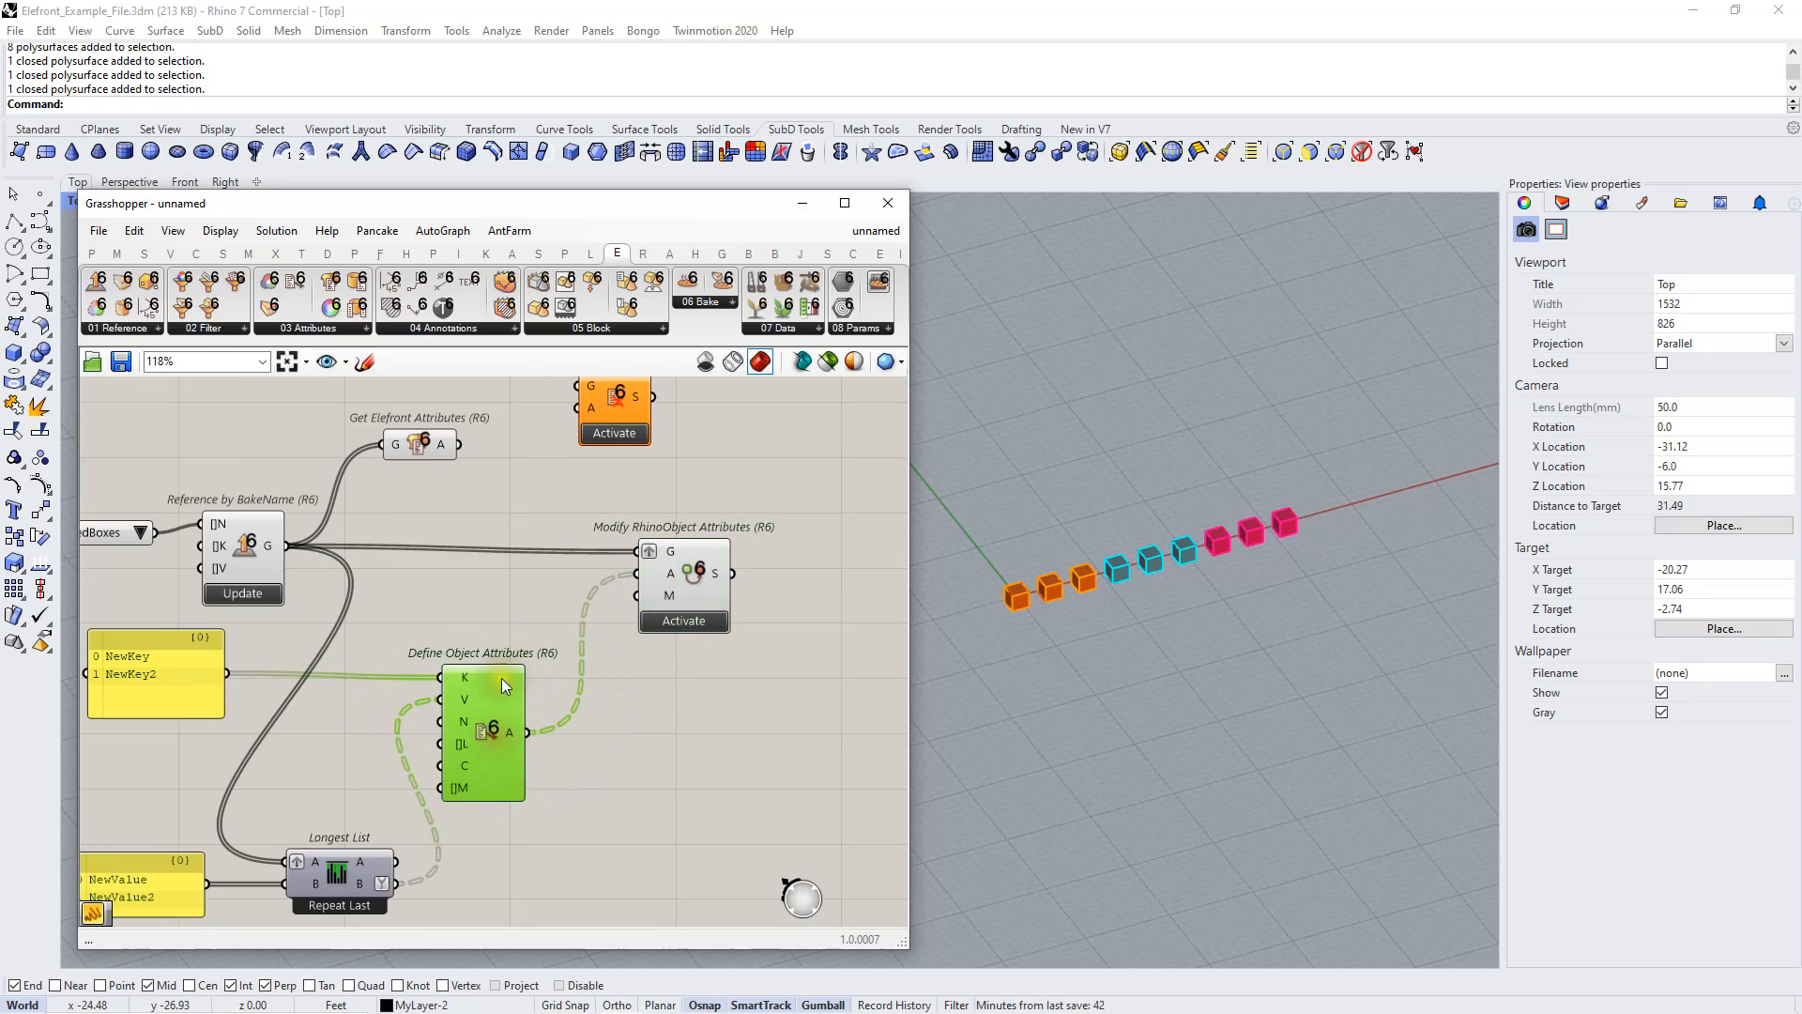
{"action": "scroll", "coordinate": [520, 656], "scroll_direction": "down", "scroll_amount": 2}
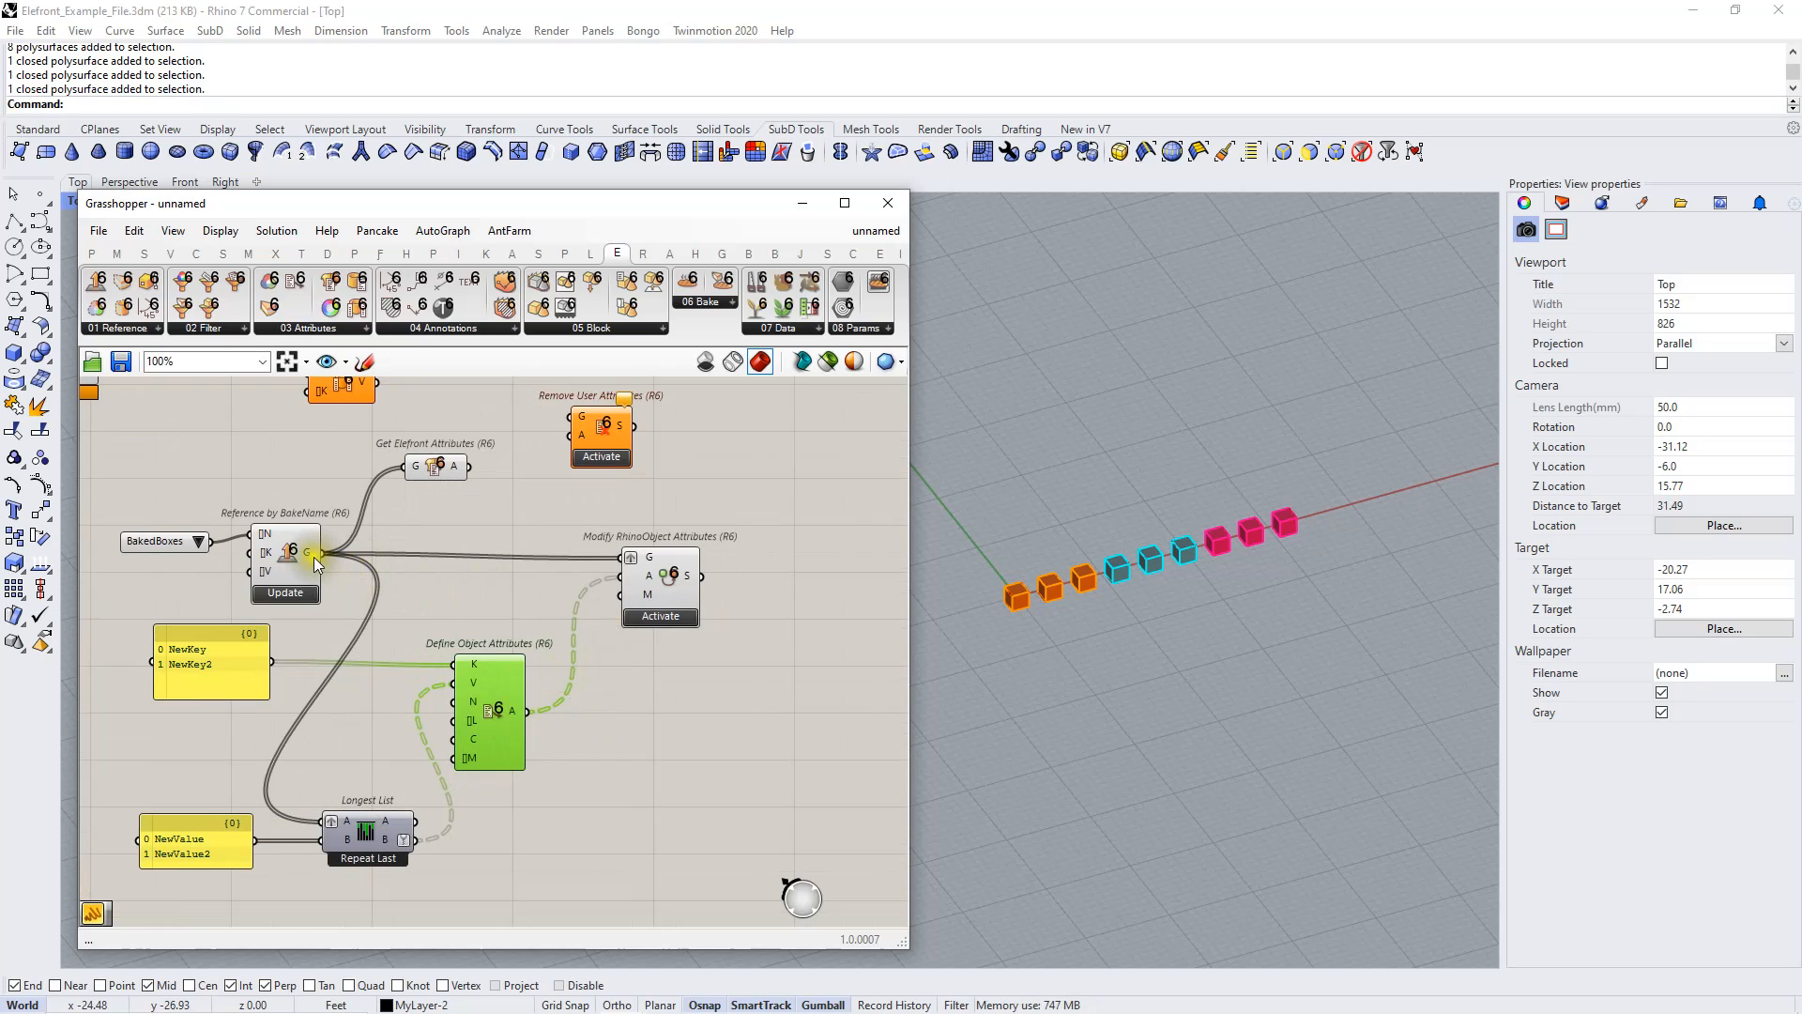
Activate Modify RhinoObject Attributes and check the user text of one orange, one cyan and one magenta box
{"action": "left_click", "coordinate": [672, 619]}
{"action": "left_click", "coordinate": [775, 617]}
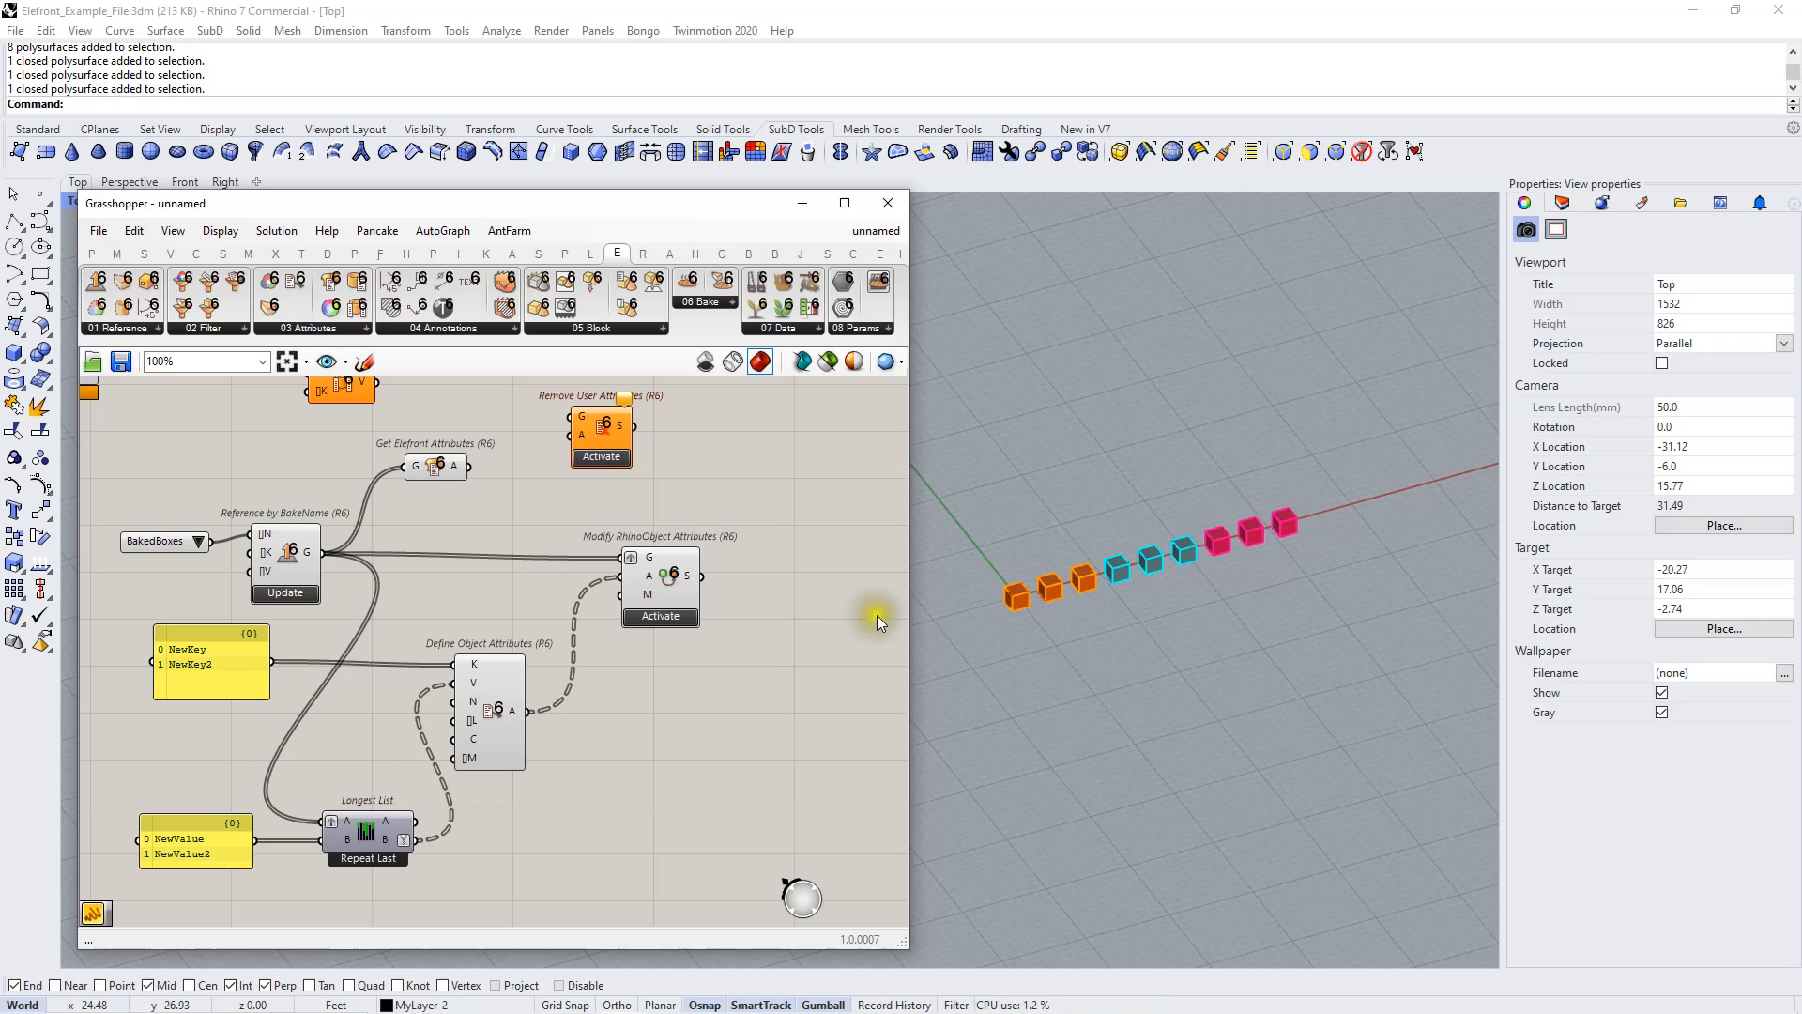
{"action": "left_click", "coordinate": [1013, 595]}
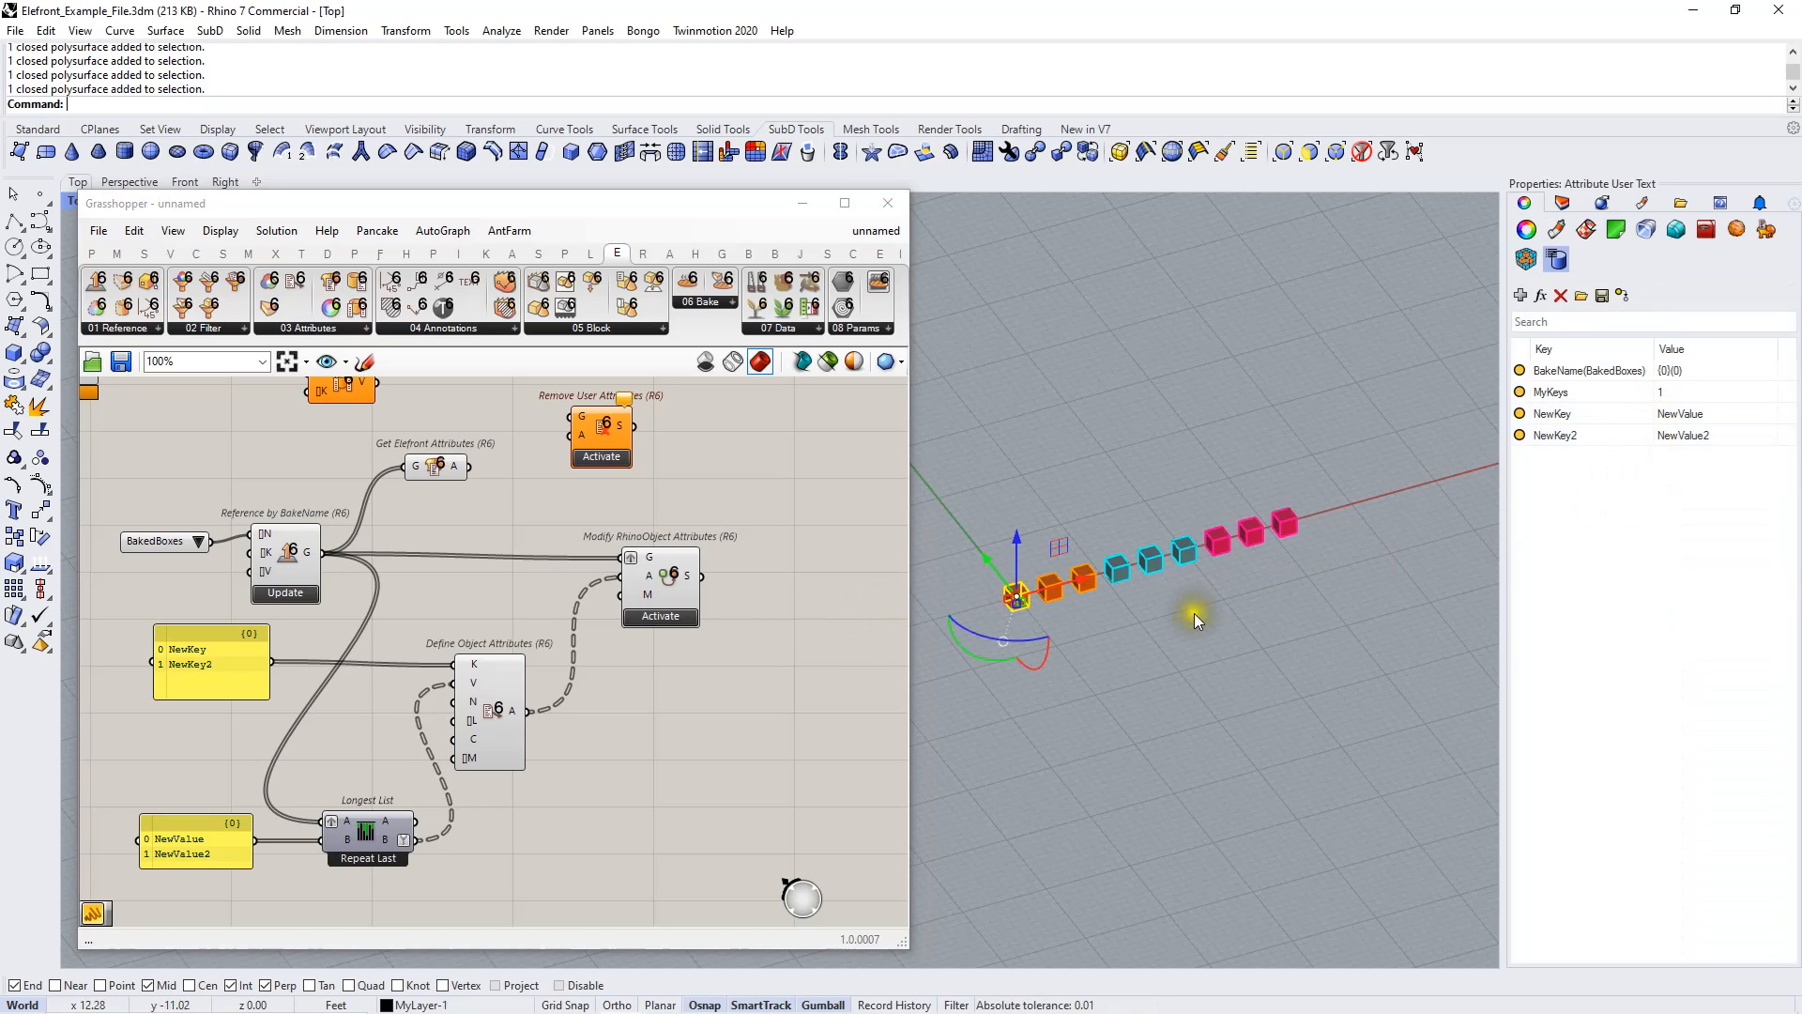
{"action": "left_click", "coordinate": [1116, 563]}
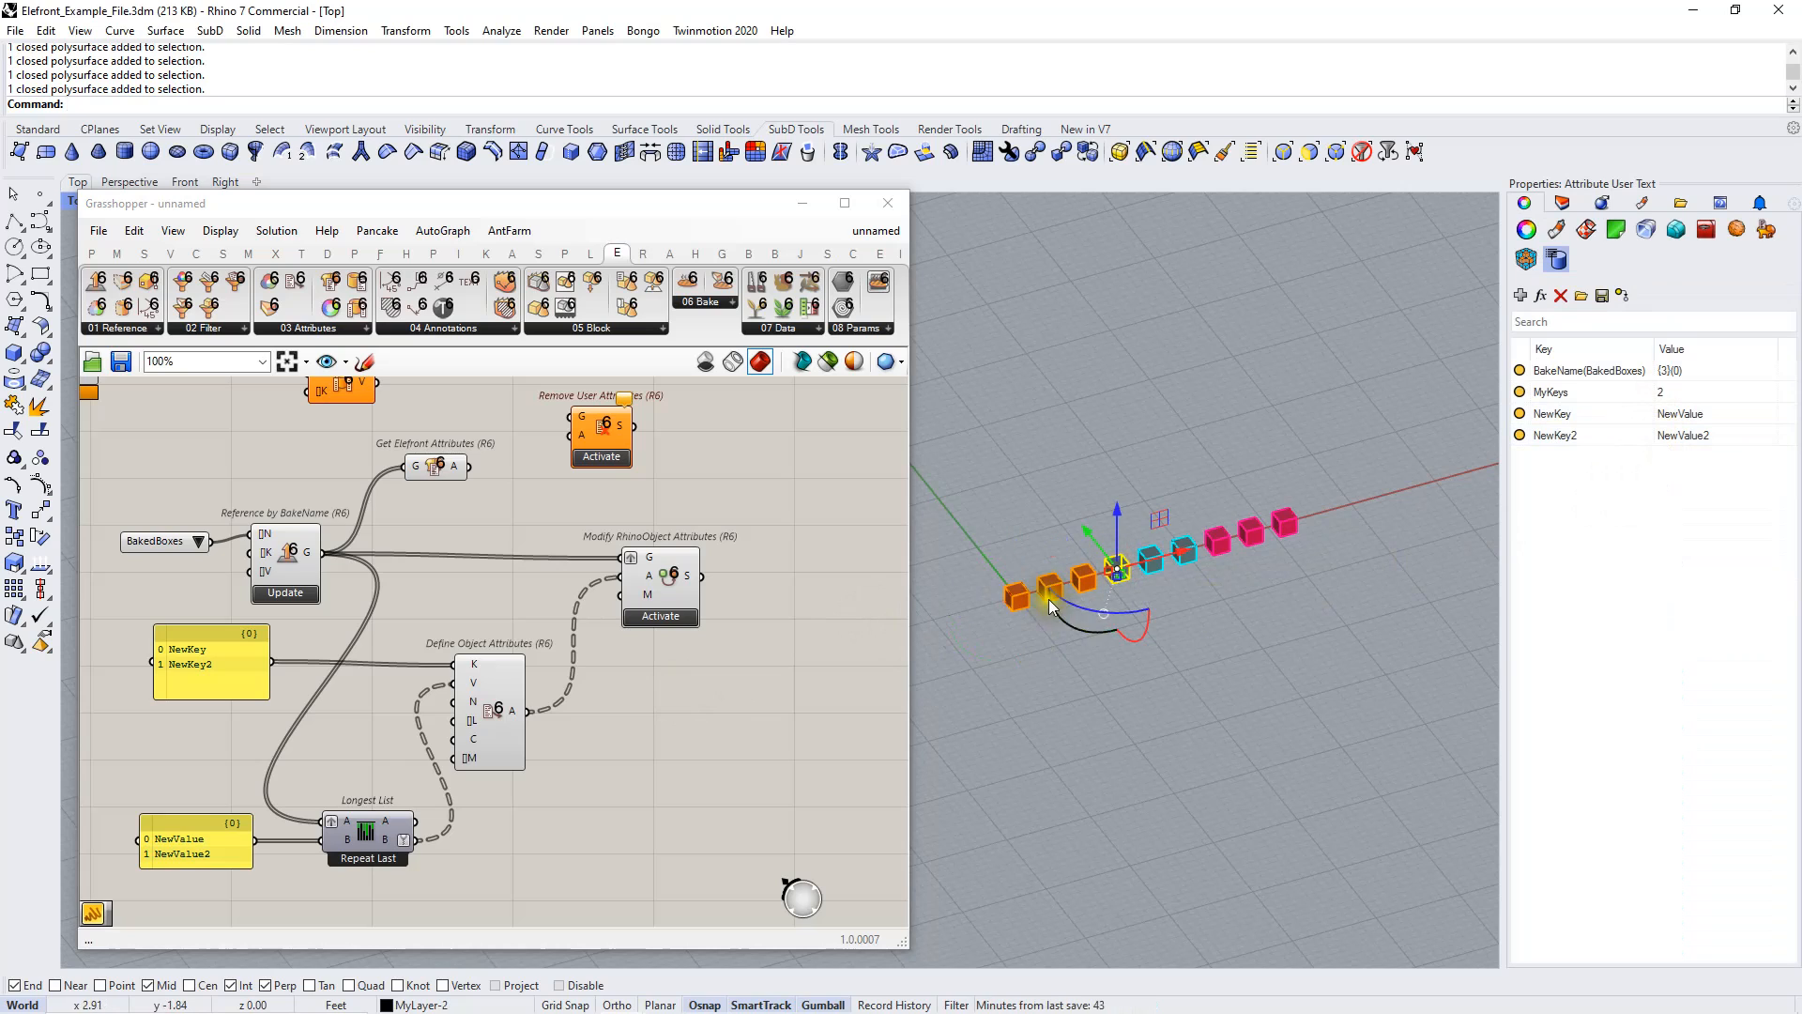
{"action": "left_click", "coordinate": [1219, 538]}
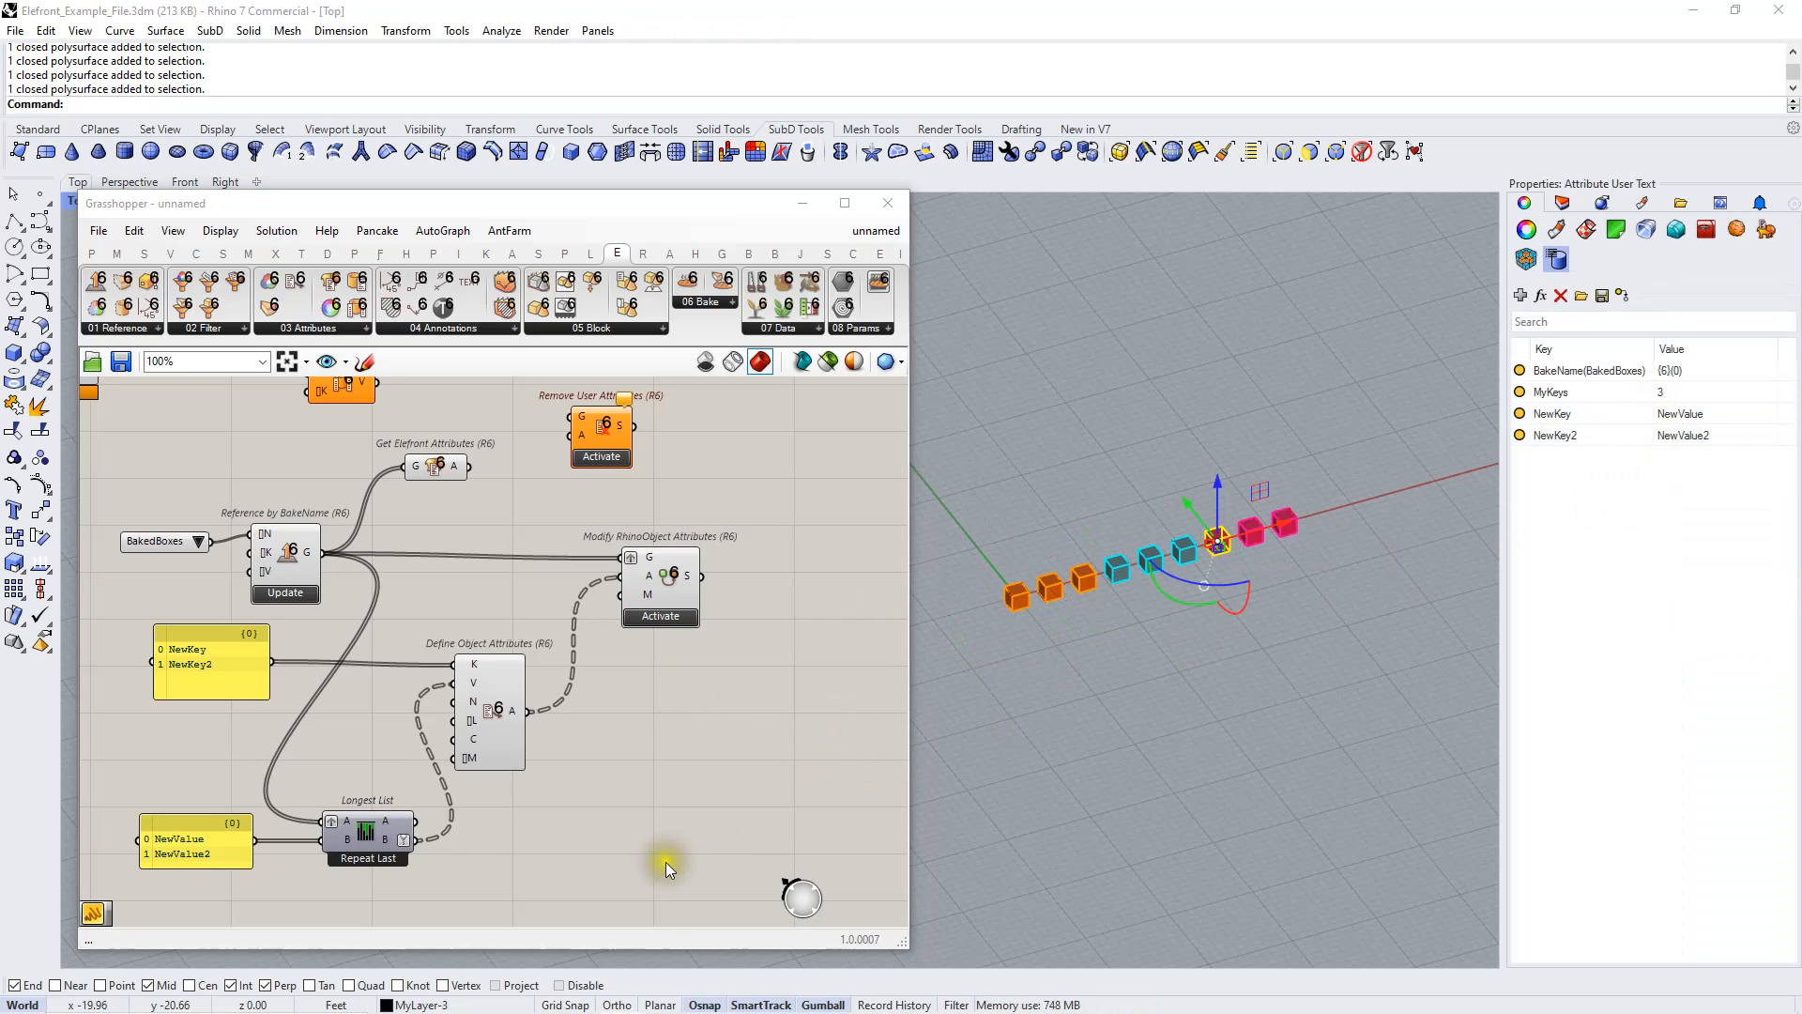
Examine the data structure of Longest List's B output and the User Keys input of Define Object Attributes
{"action": "scroll", "coordinate": [591, 845], "scroll_direction": "down", "scroll_amount": 3}
{"action": "scroll", "coordinate": [430, 746], "scroll_direction": "up", "scroll_amount": 3}
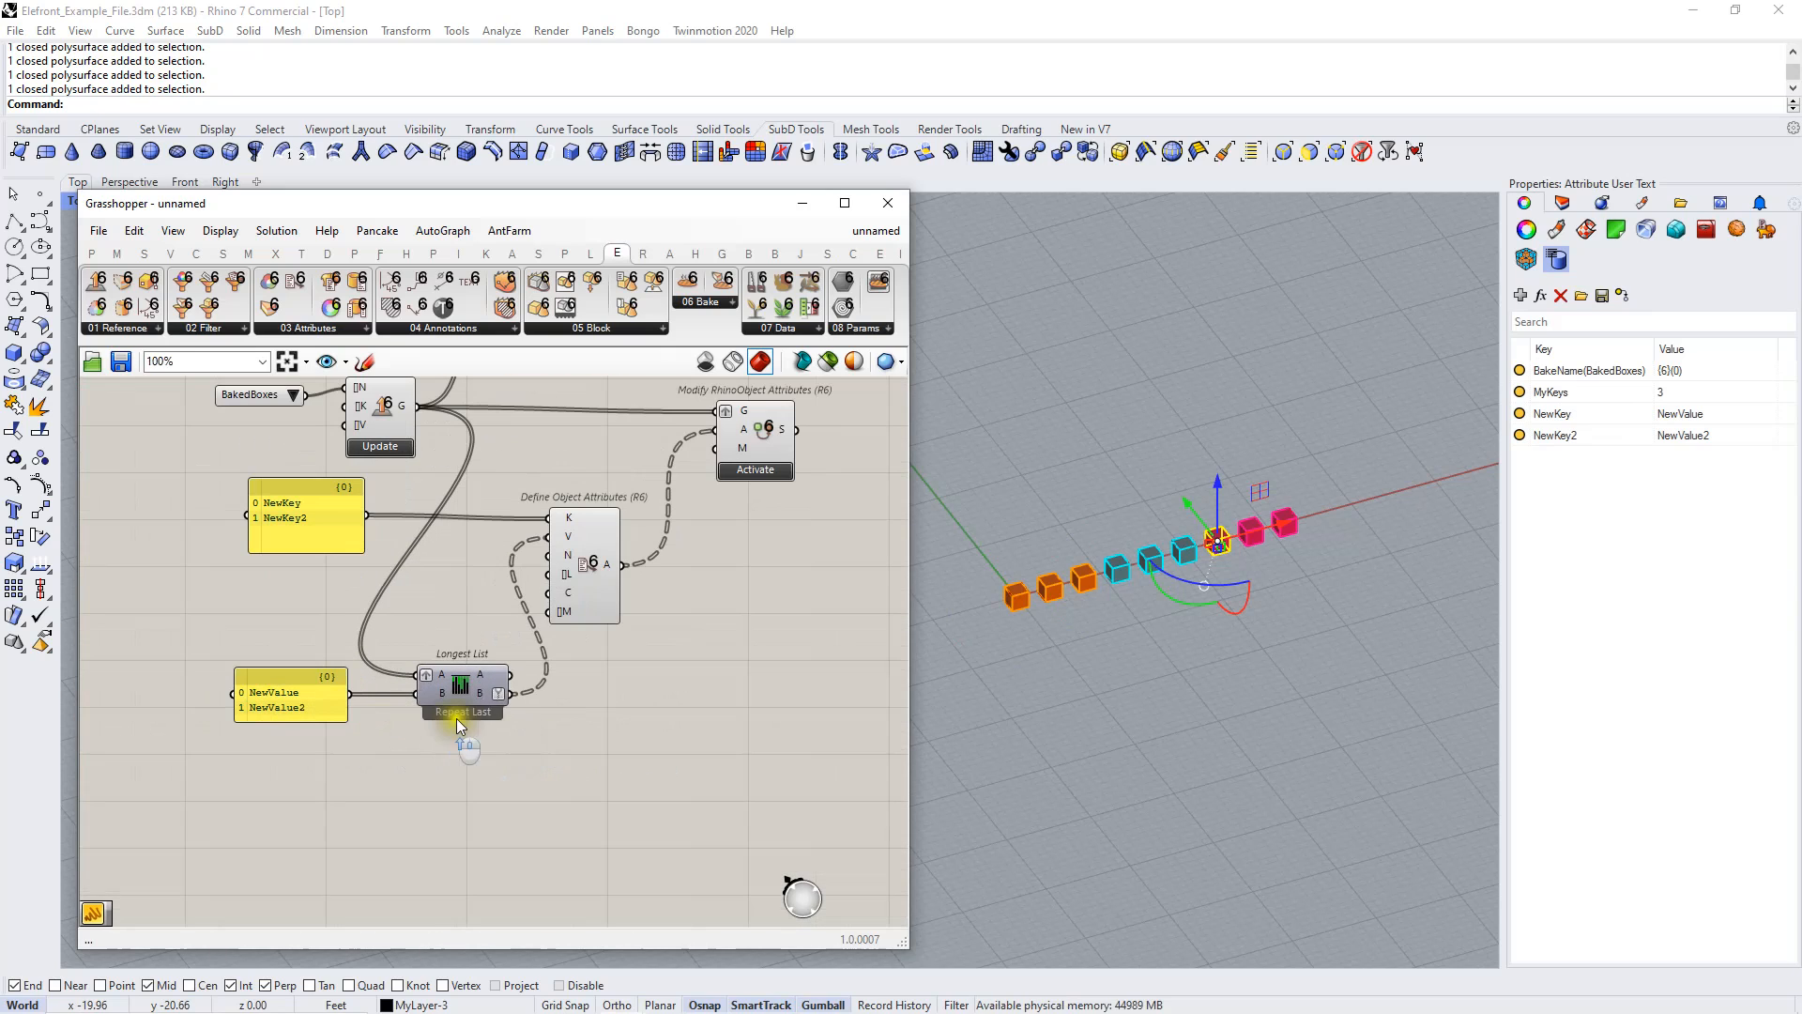
{"action": "mouse_move", "coordinate": [488, 702]}
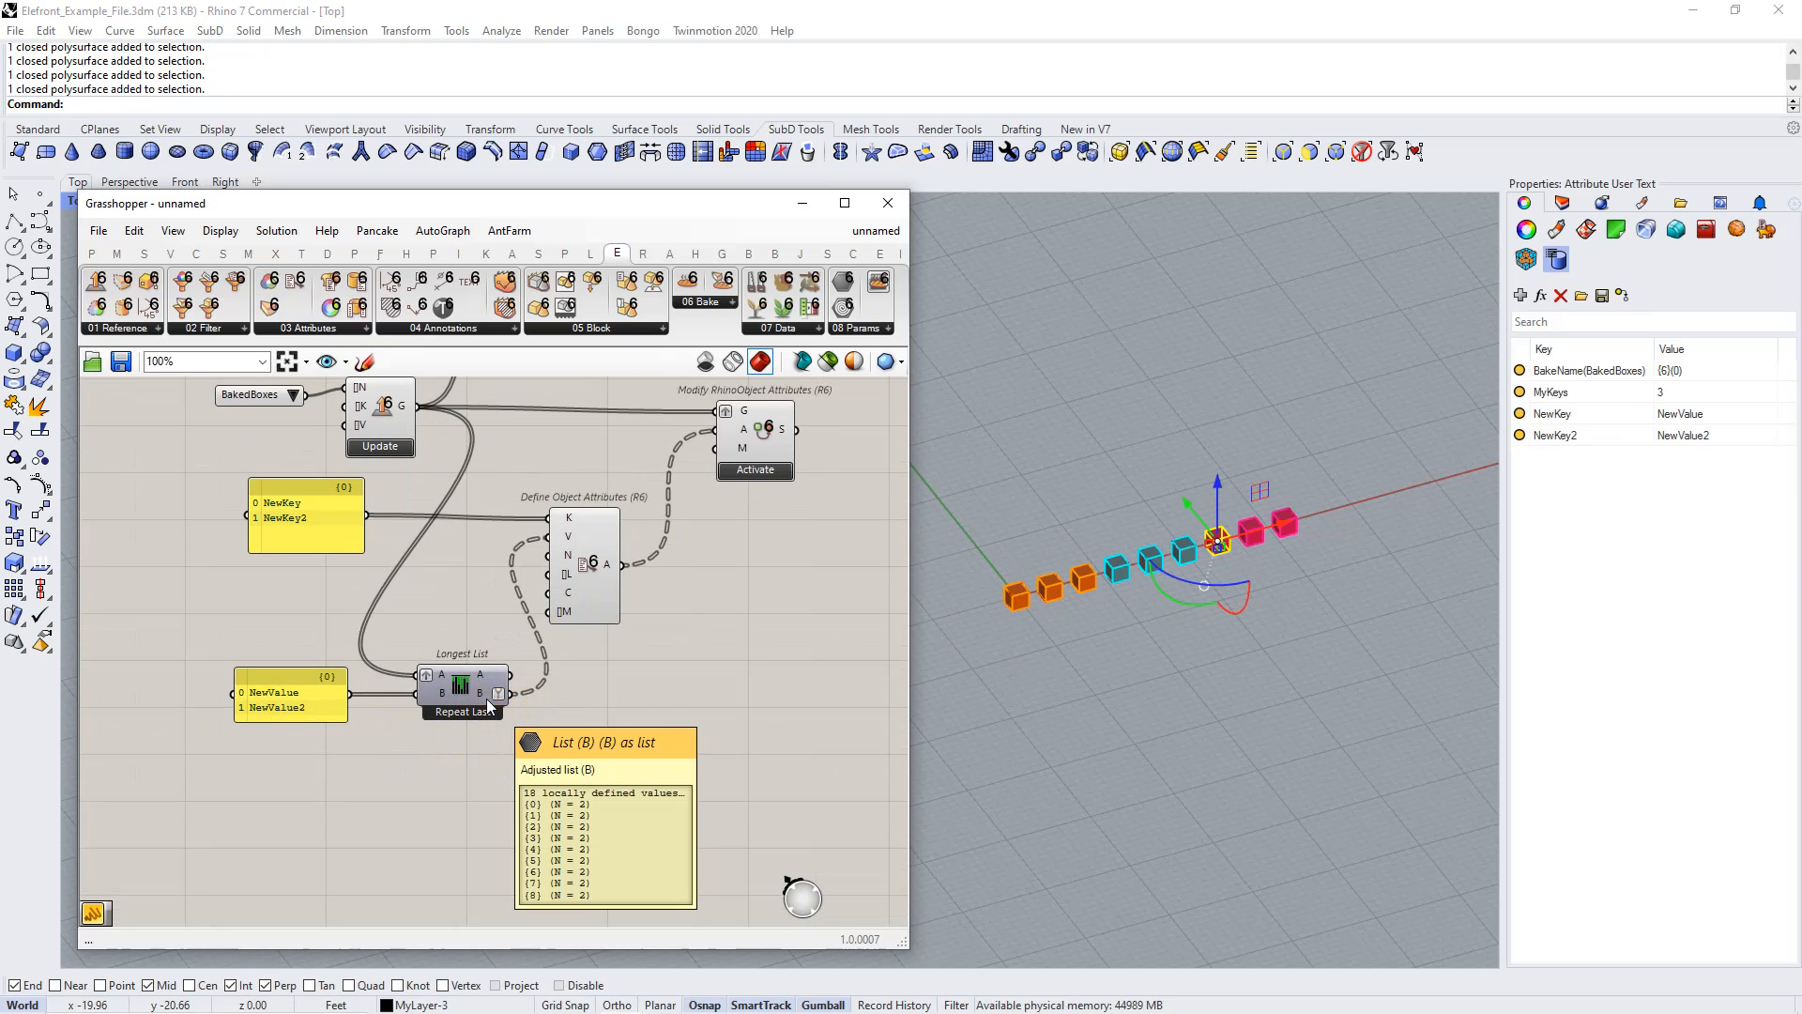
{"action": "right_click_drag", "start_coordinate": [395, 753], "coordinate": [375, 852]}
{"action": "scroll", "coordinate": [375, 853], "scroll_direction": "down", "scroll_amount": 3}
{"action": "right_click_drag", "start_coordinate": [497, 750], "coordinate": [481, 846]}
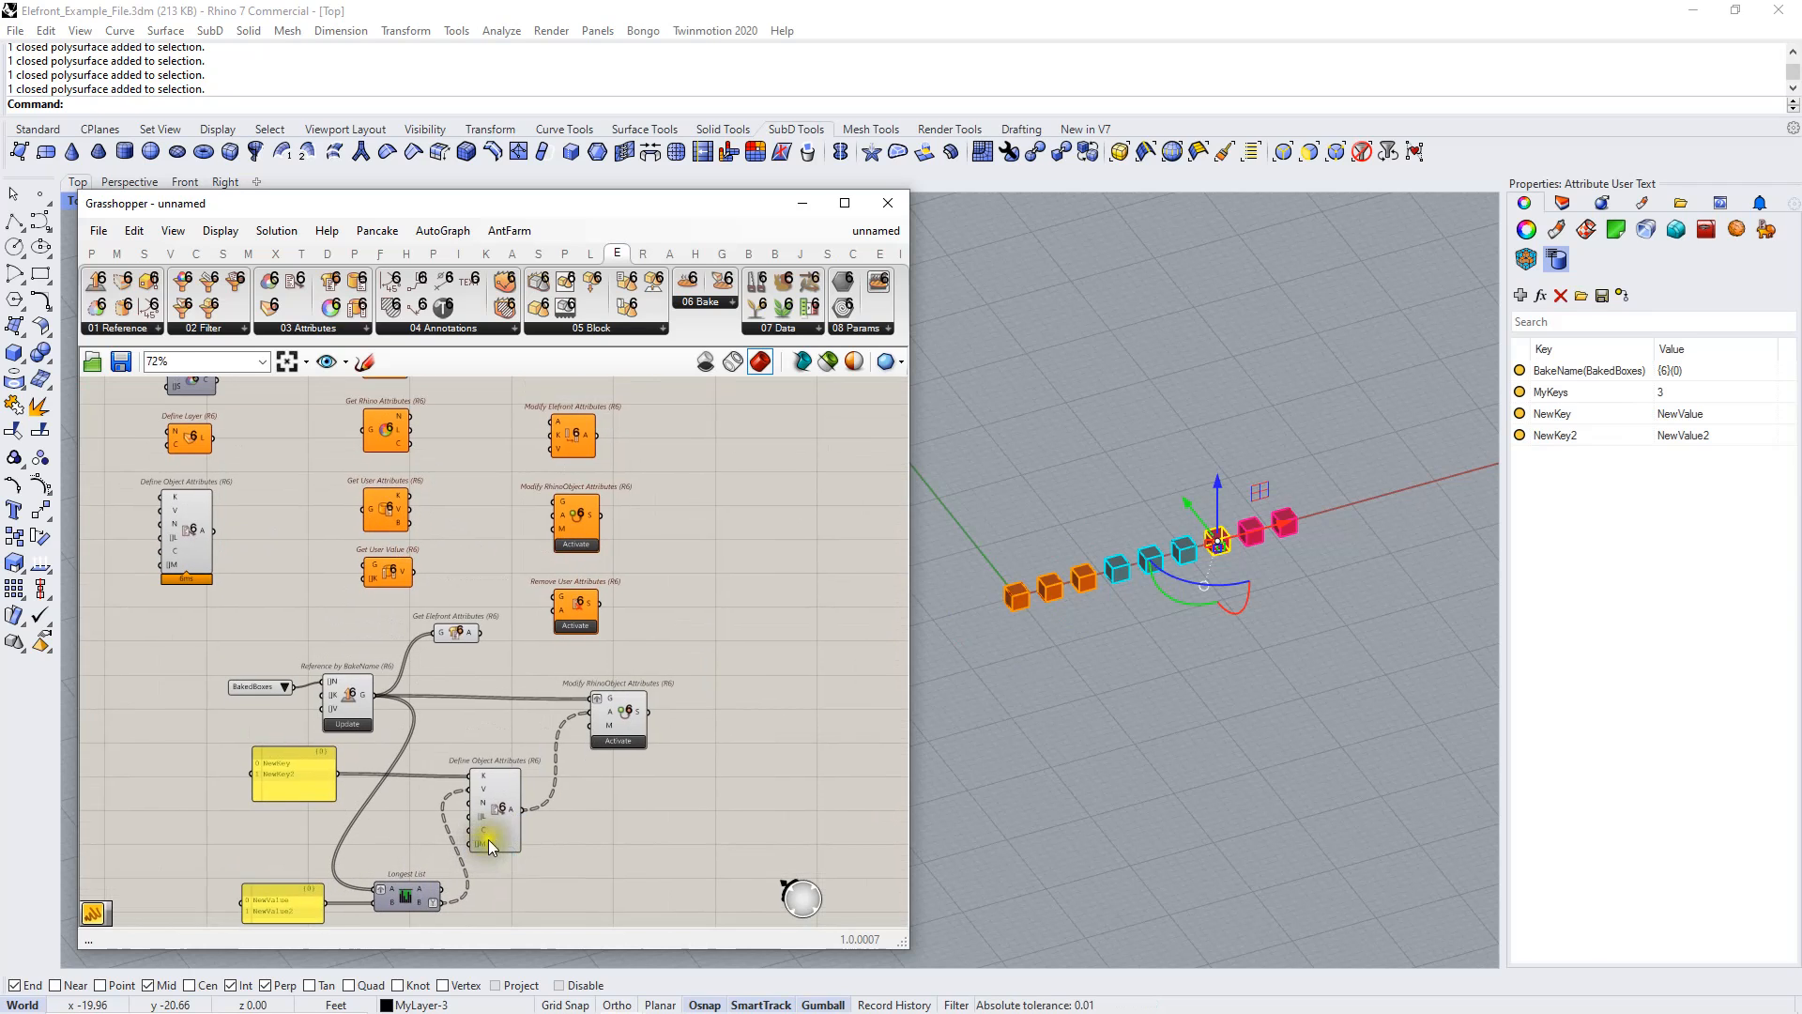
{"action": "right_click_drag", "start_coordinate": [507, 786], "coordinate": [556, 902]}
{"action": "right_click_drag", "start_coordinate": [503, 838], "coordinate": [510, 713]}
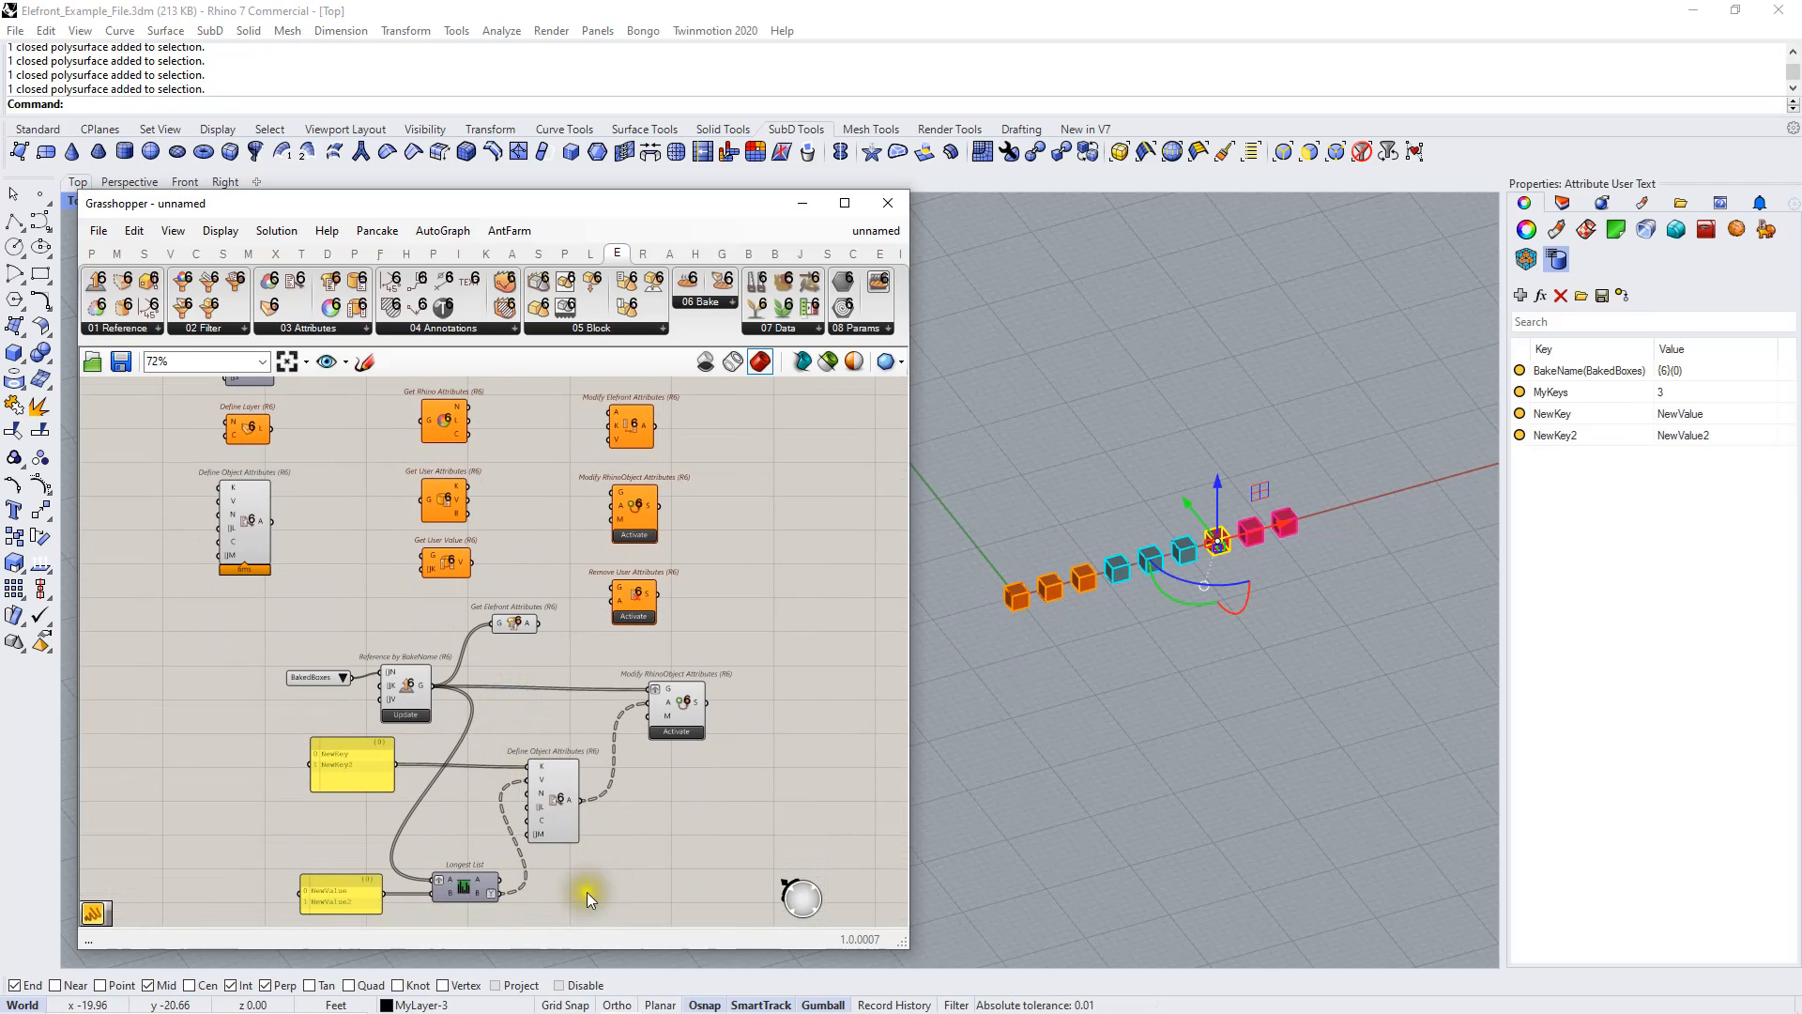
{"action": "scroll", "coordinate": [576, 809], "scroll_direction": "up", "scroll_amount": 1}
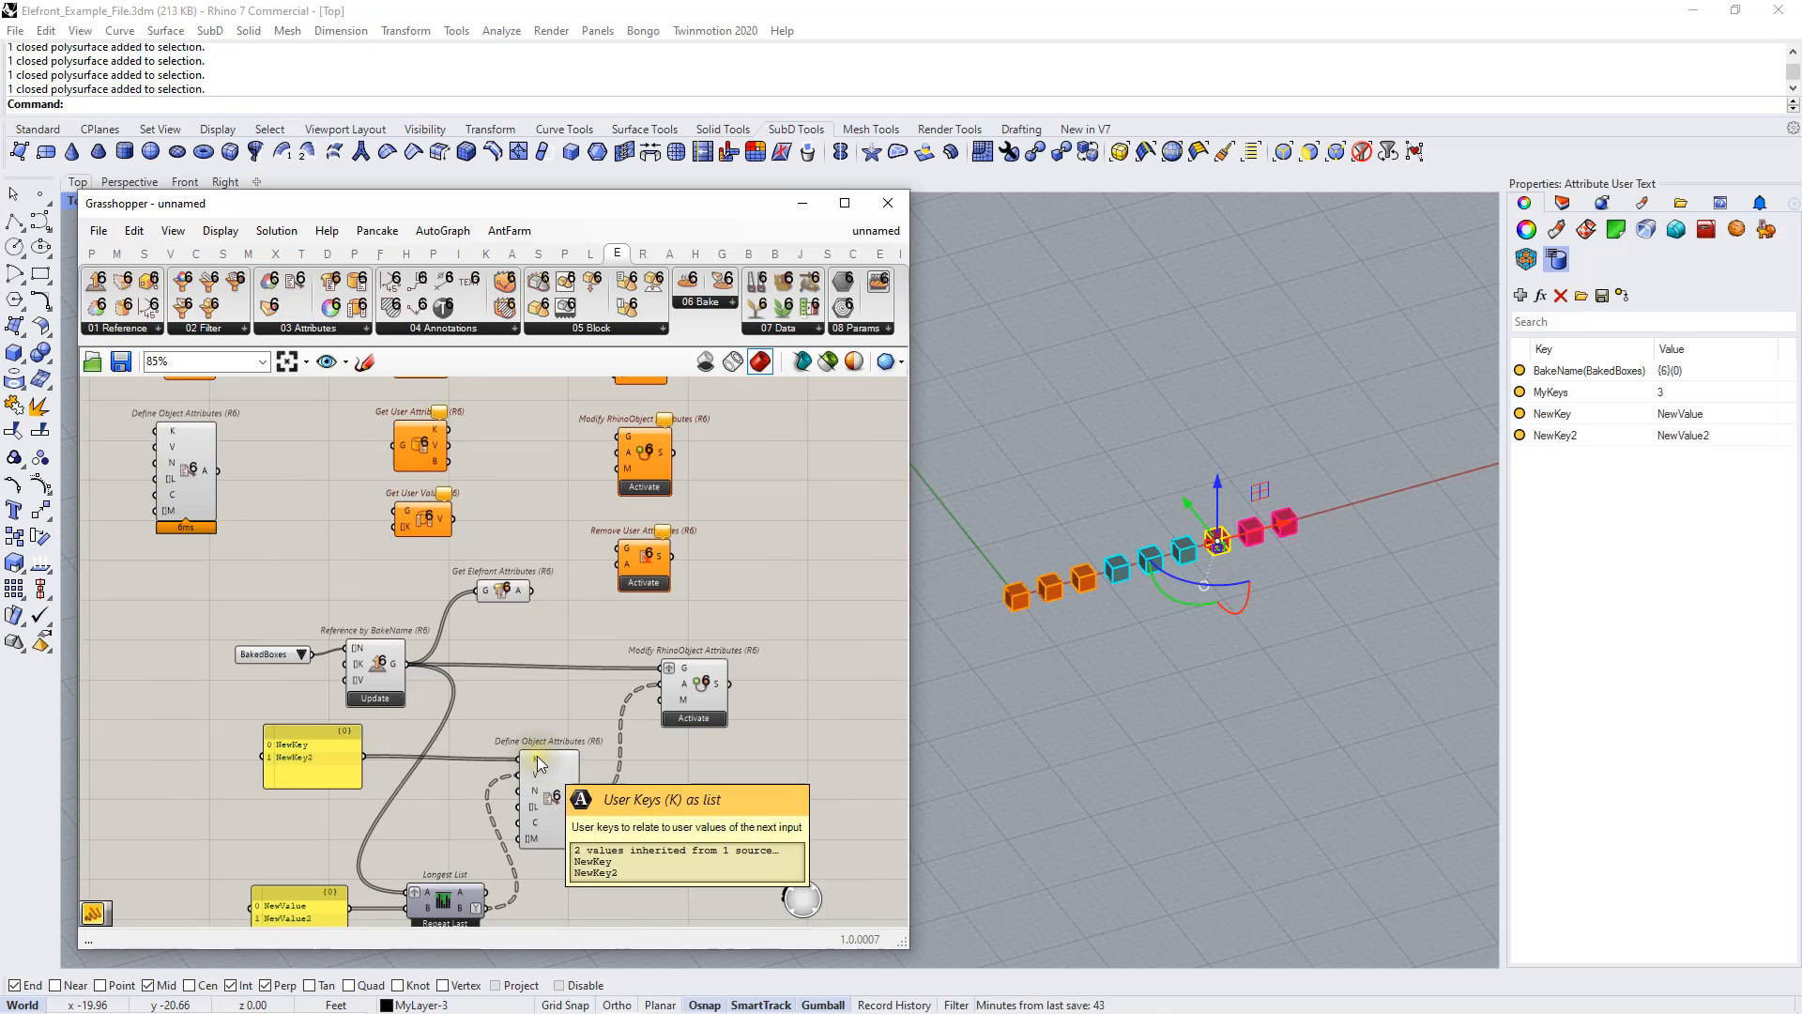
{"action": "mouse_move", "coordinate": [540, 769]}
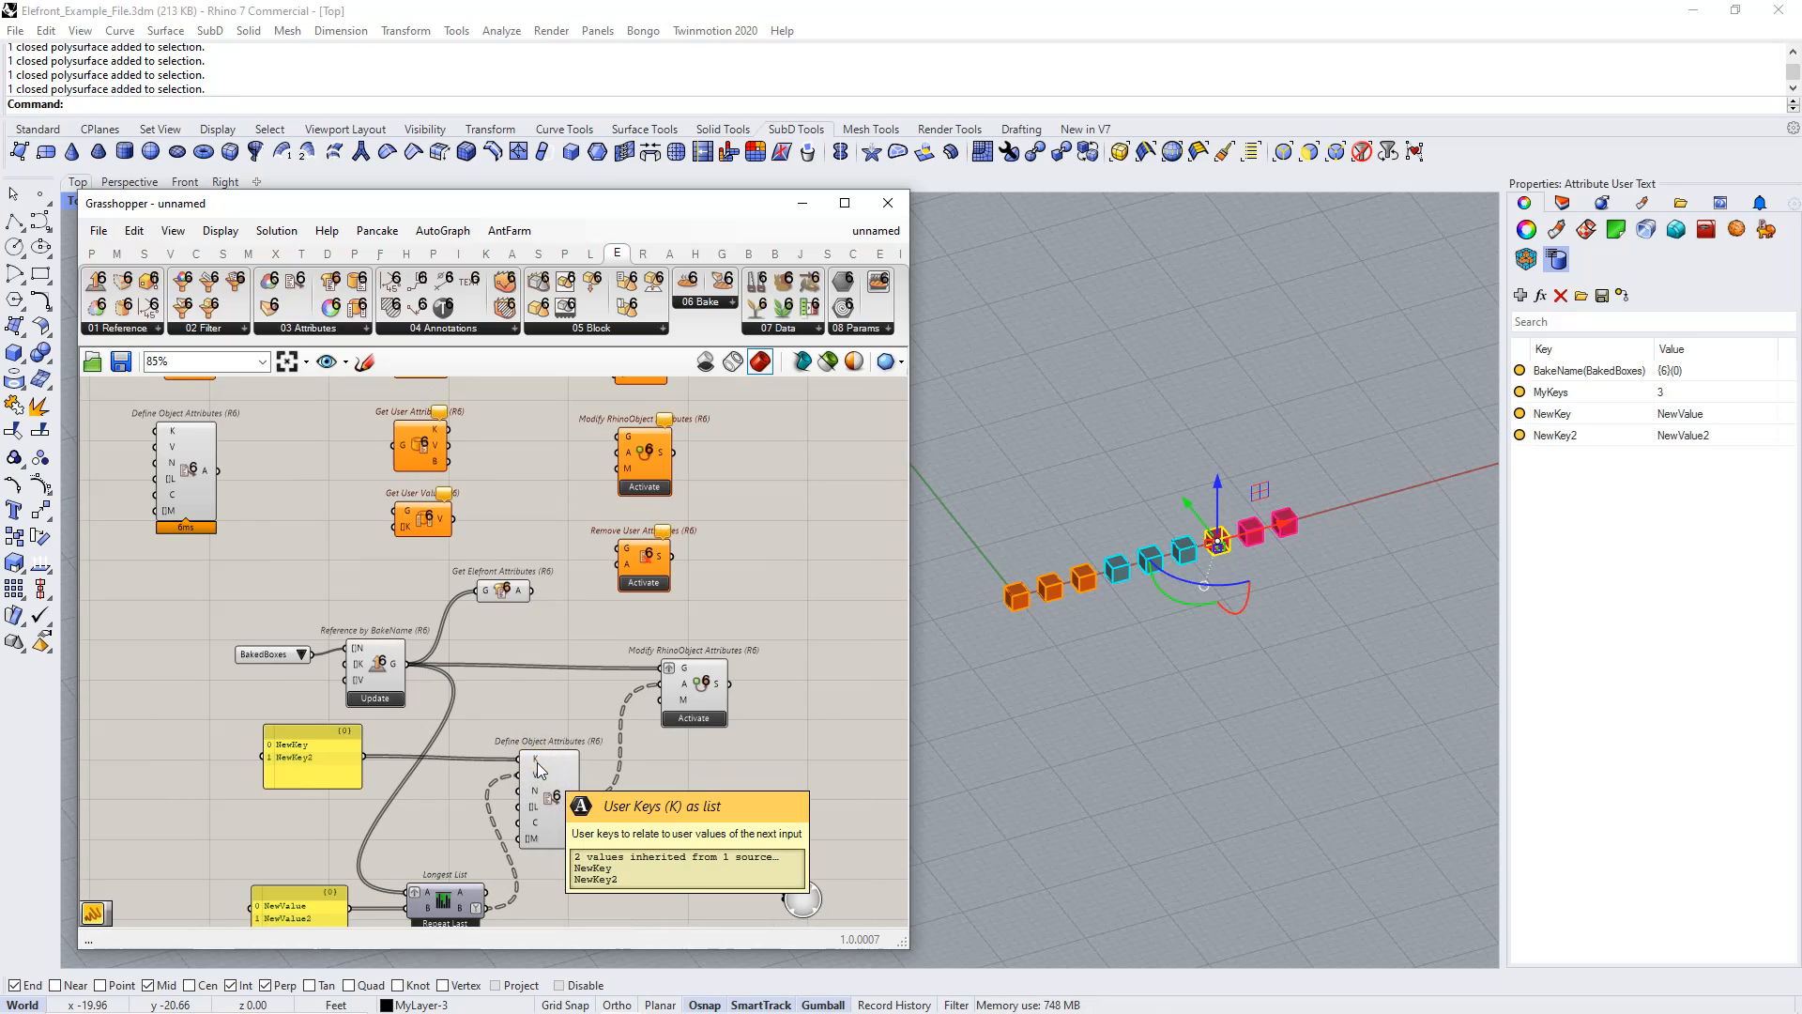